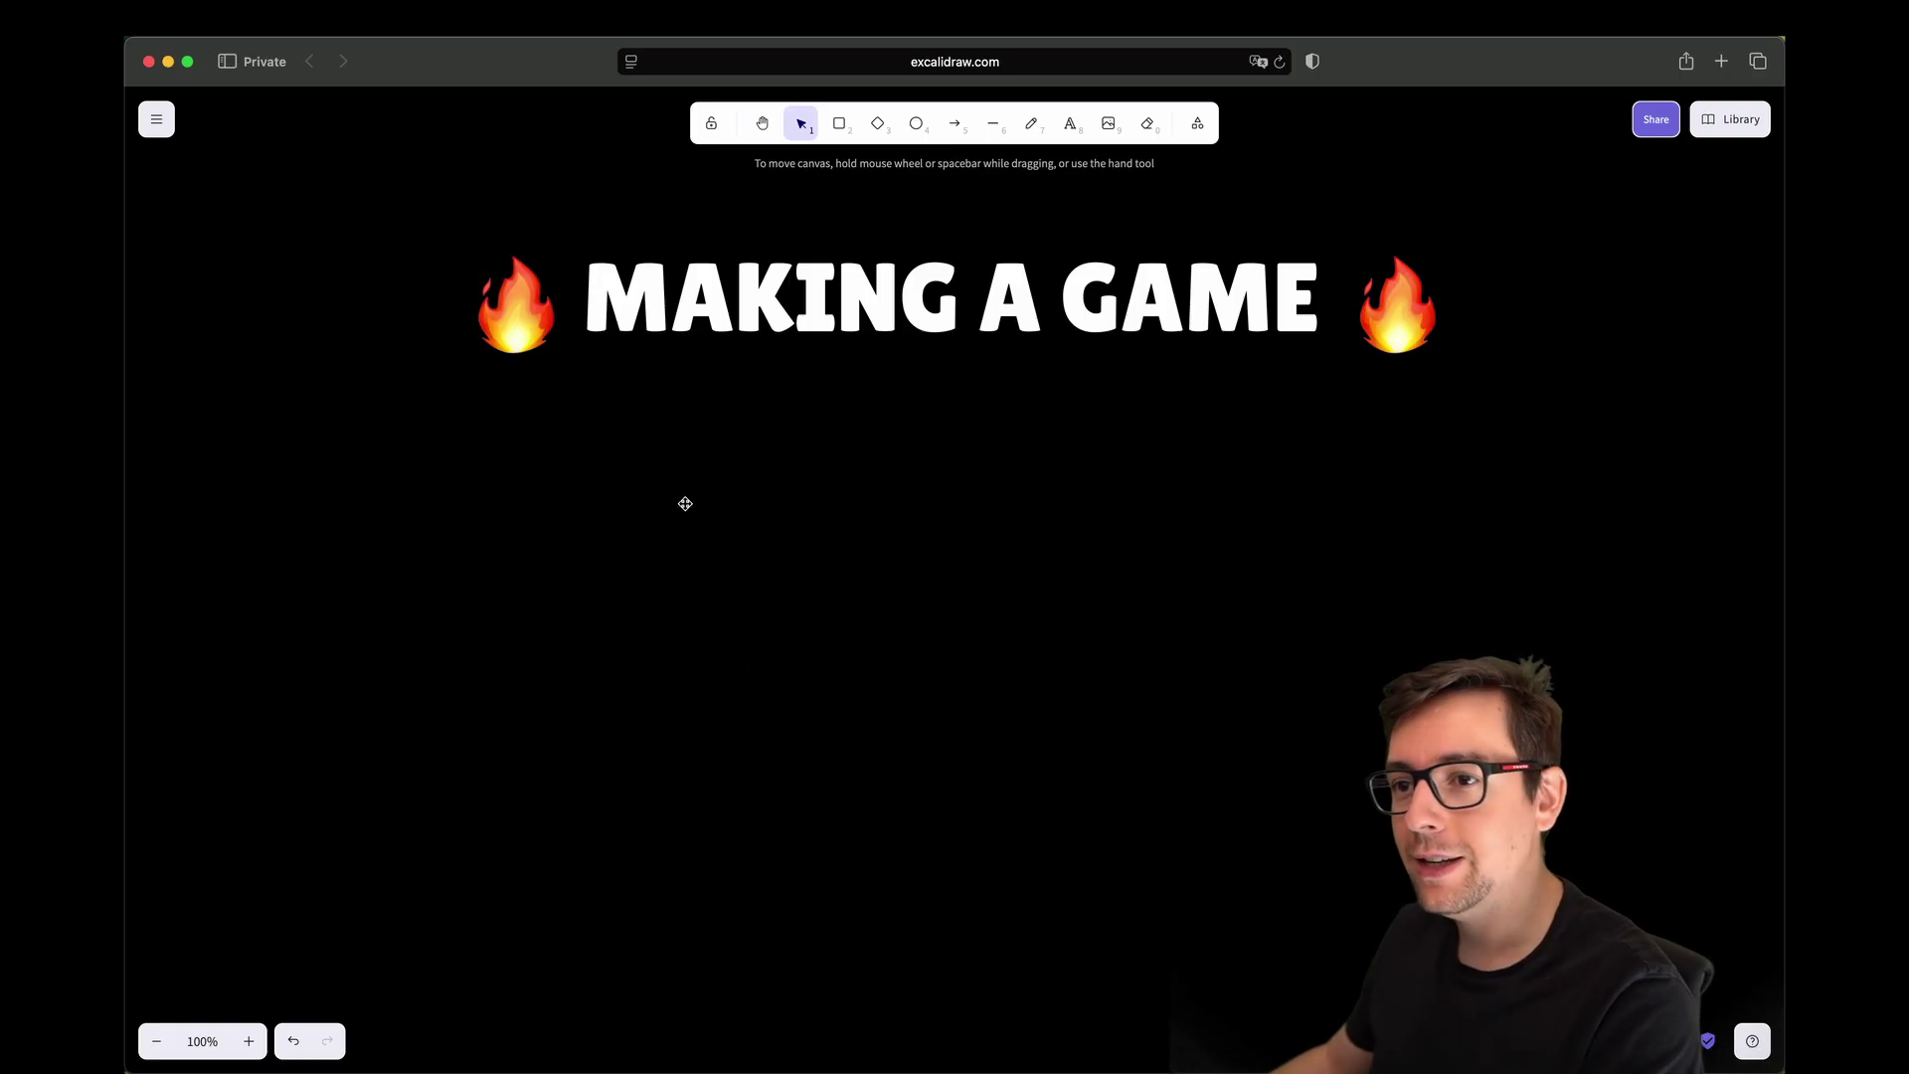
# Step: Add the subtitle '3 Projects' below the title
pyautogui.press('t')
pyautogui.click(774, 497)
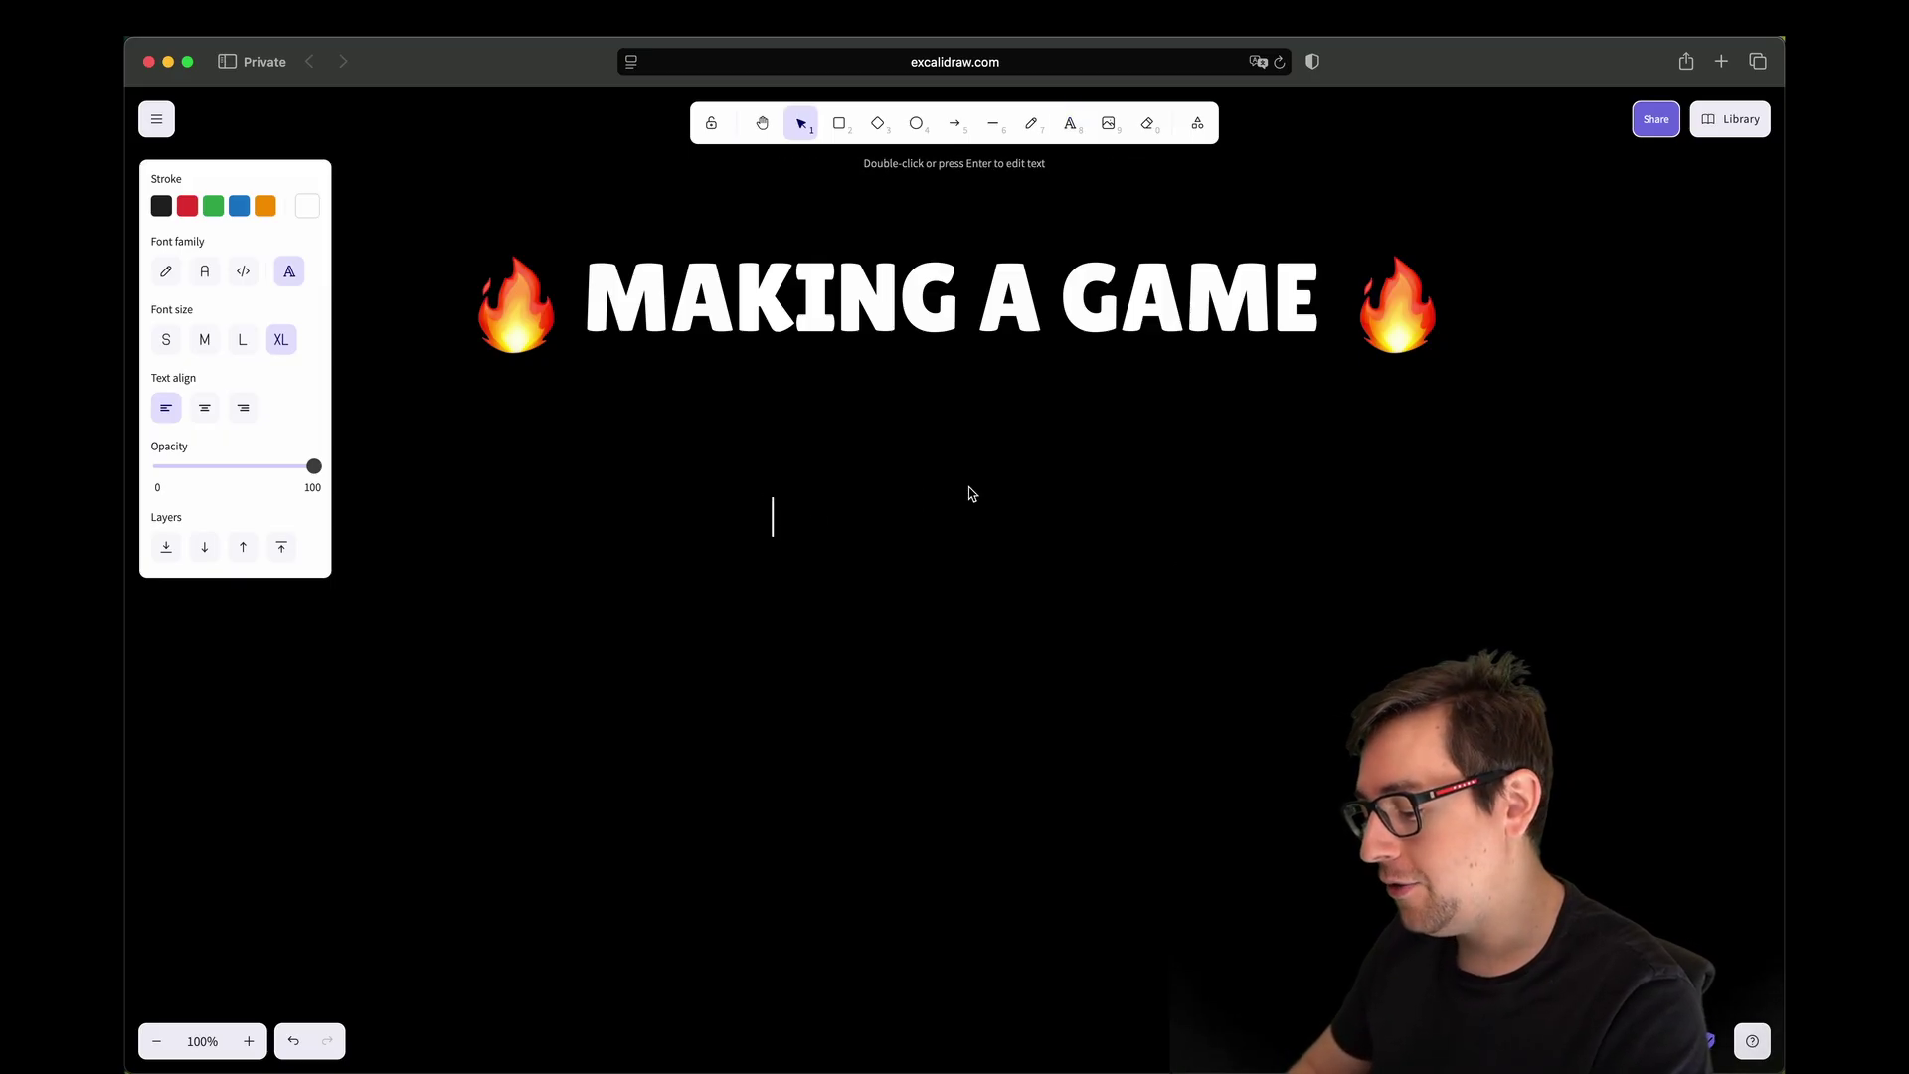
pyautogui.write('3 Projects')
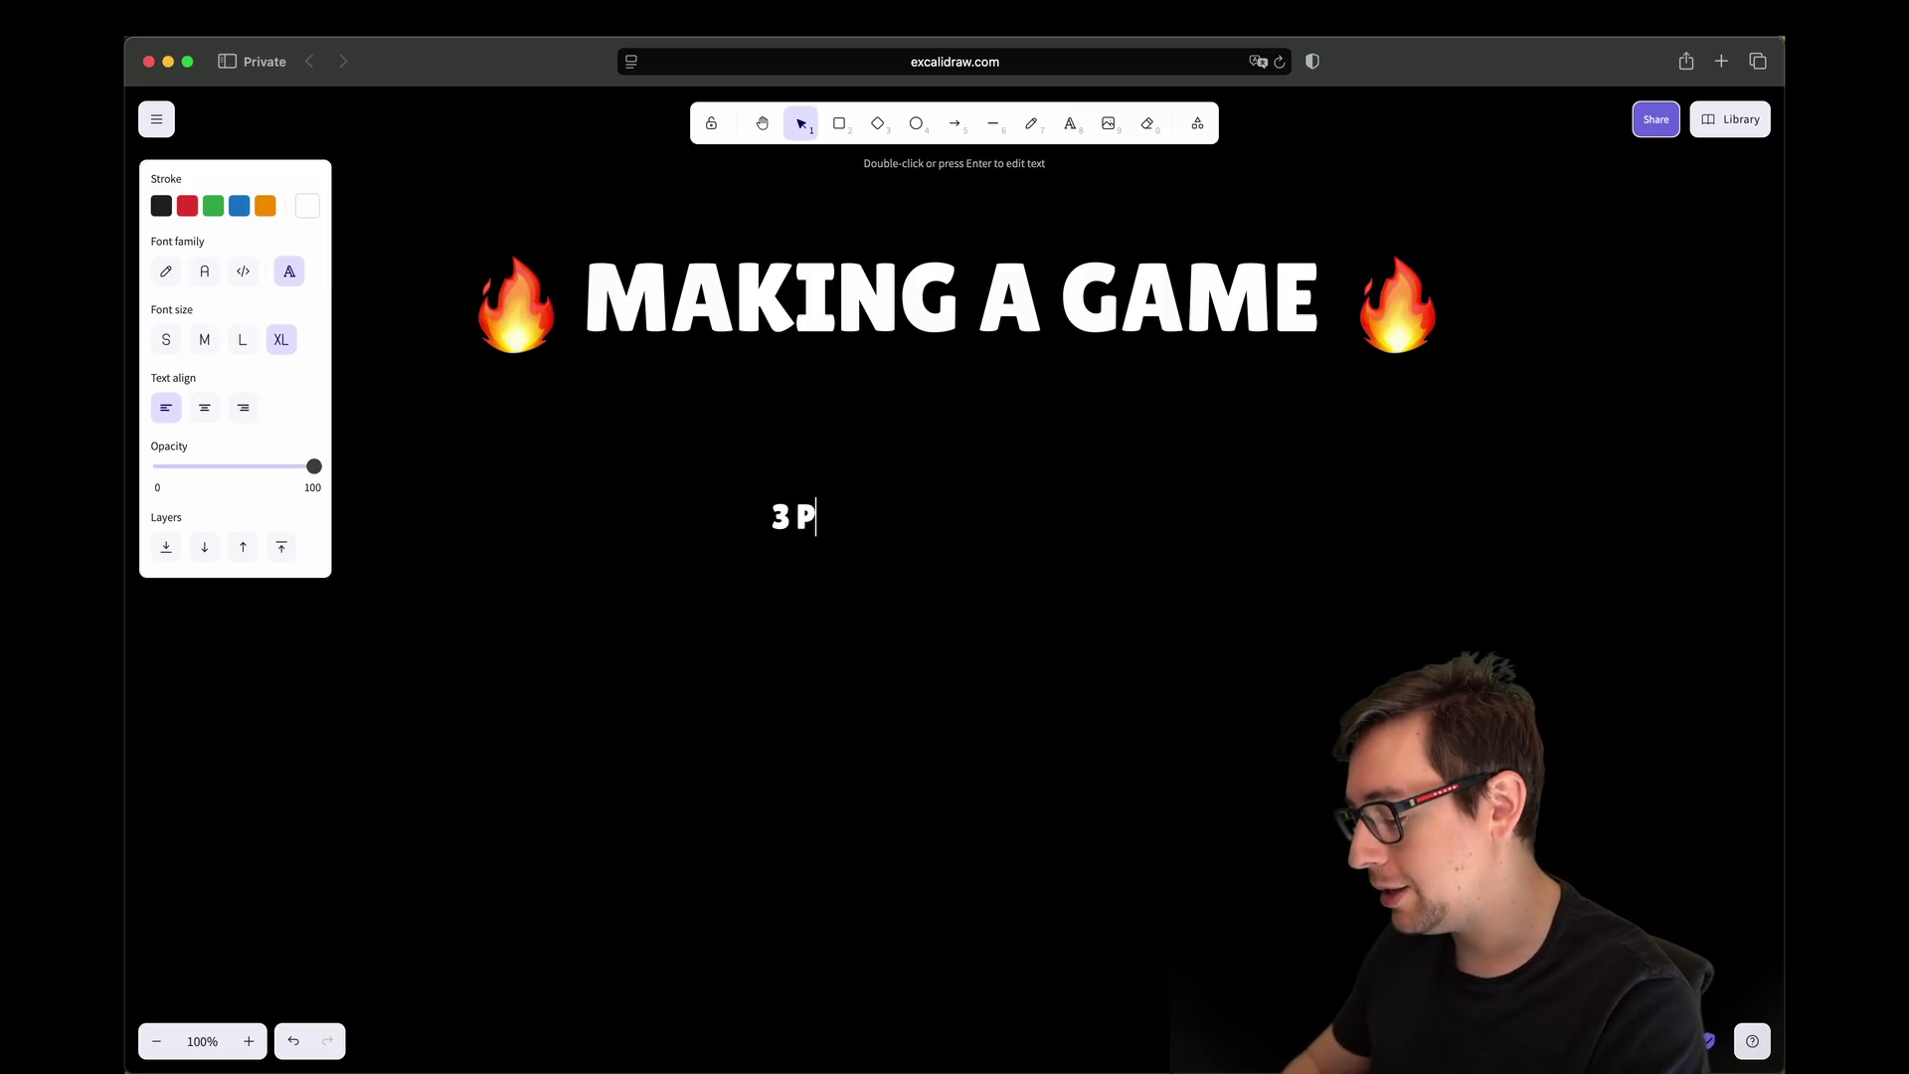
pyautogui.press('Escape')
# Step: Copy the subtitle below and retype it as the heading '1) Dumpster'
pyautogui.keyDown('alt'); pyautogui.moveTo(971, 494); pyautogui.dragTo(598, 649); pyautogui.keyUp('alt')
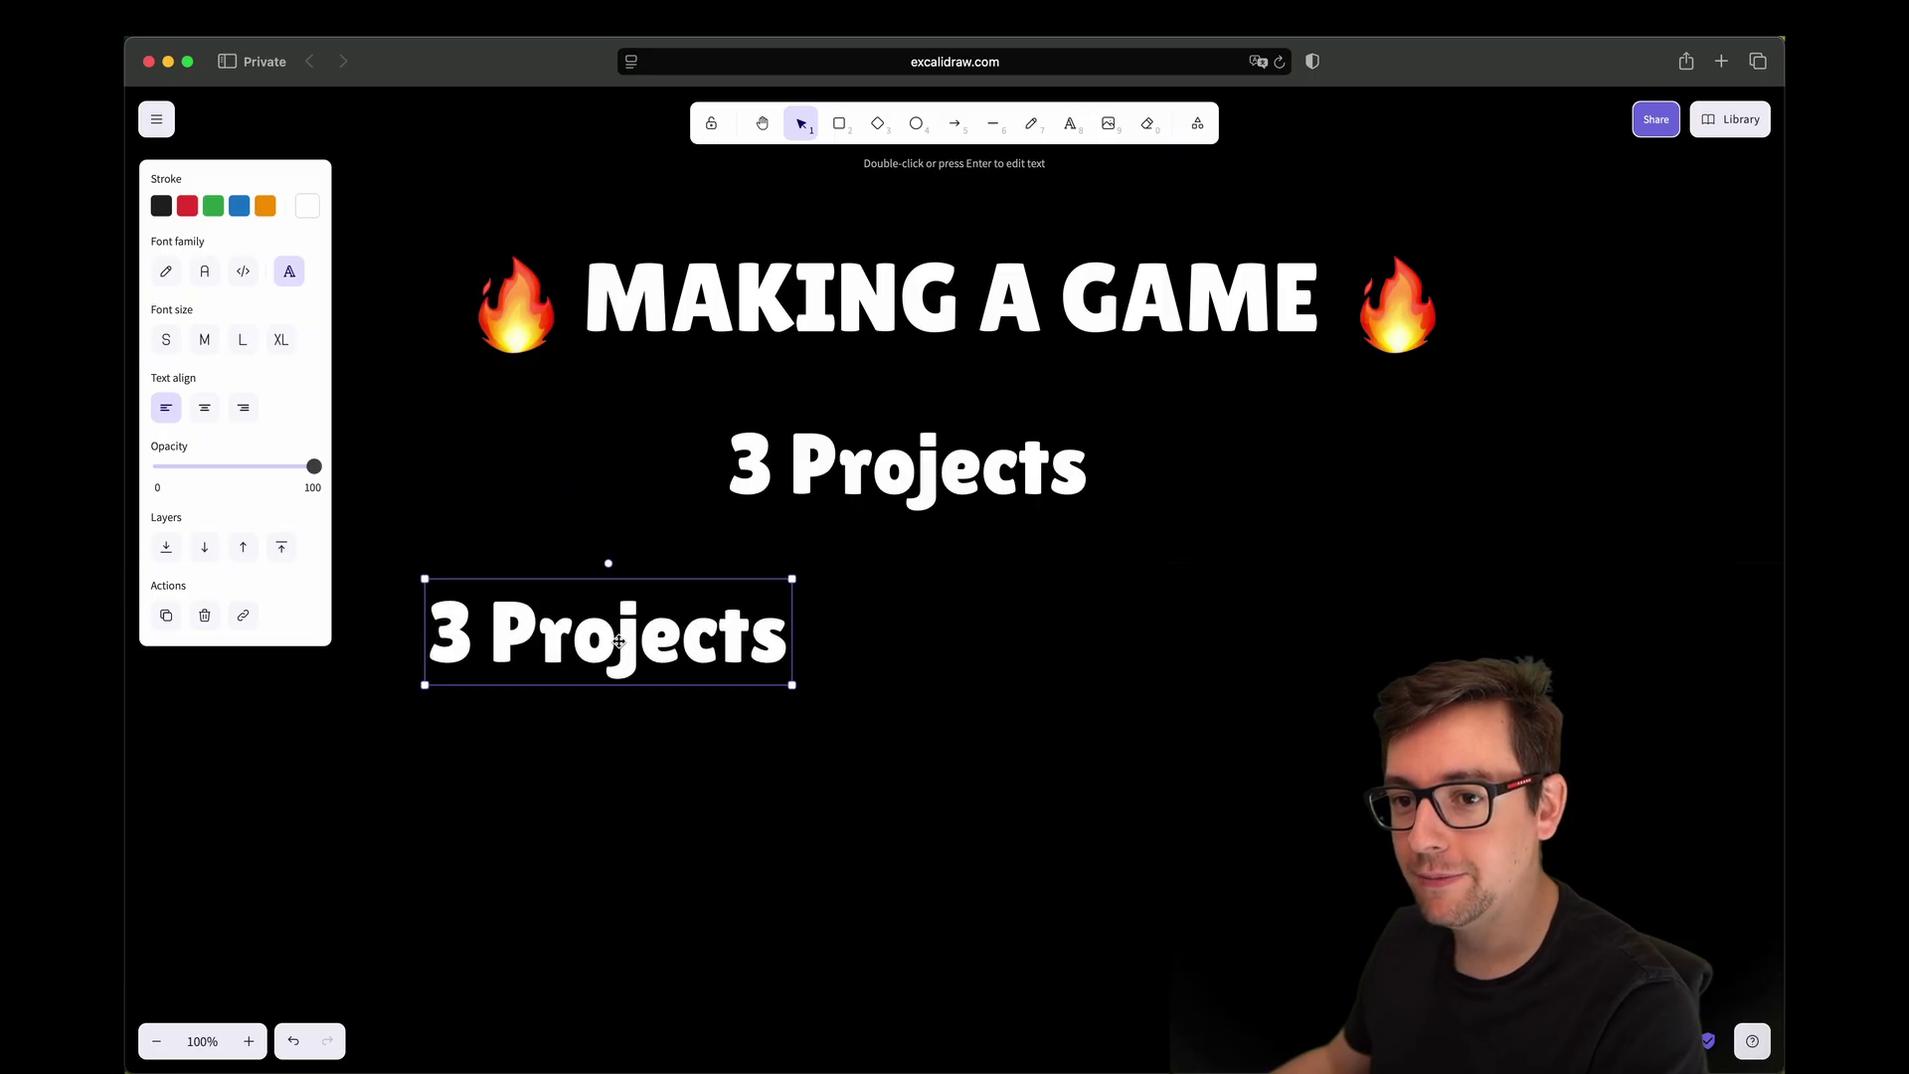
pyautogui.doubleClick(619, 644)
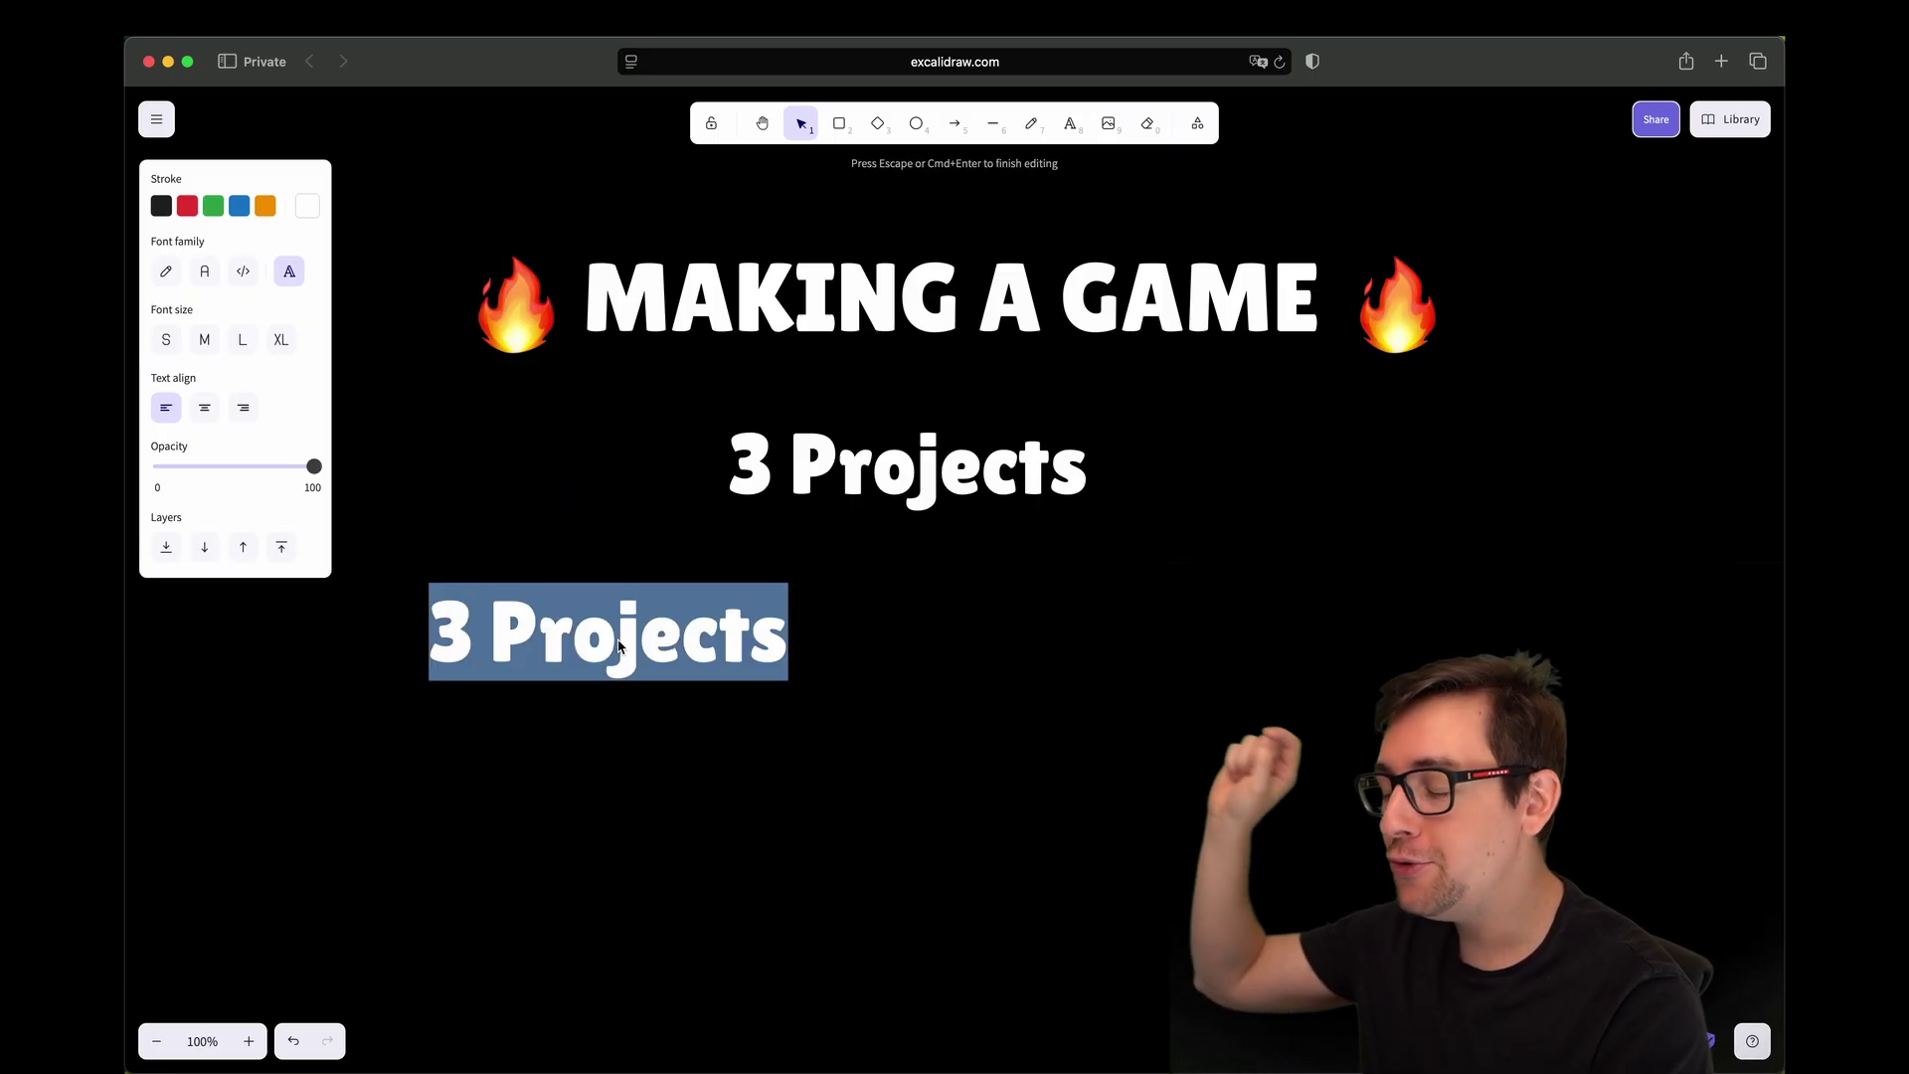
pyautogui.write('1) ')
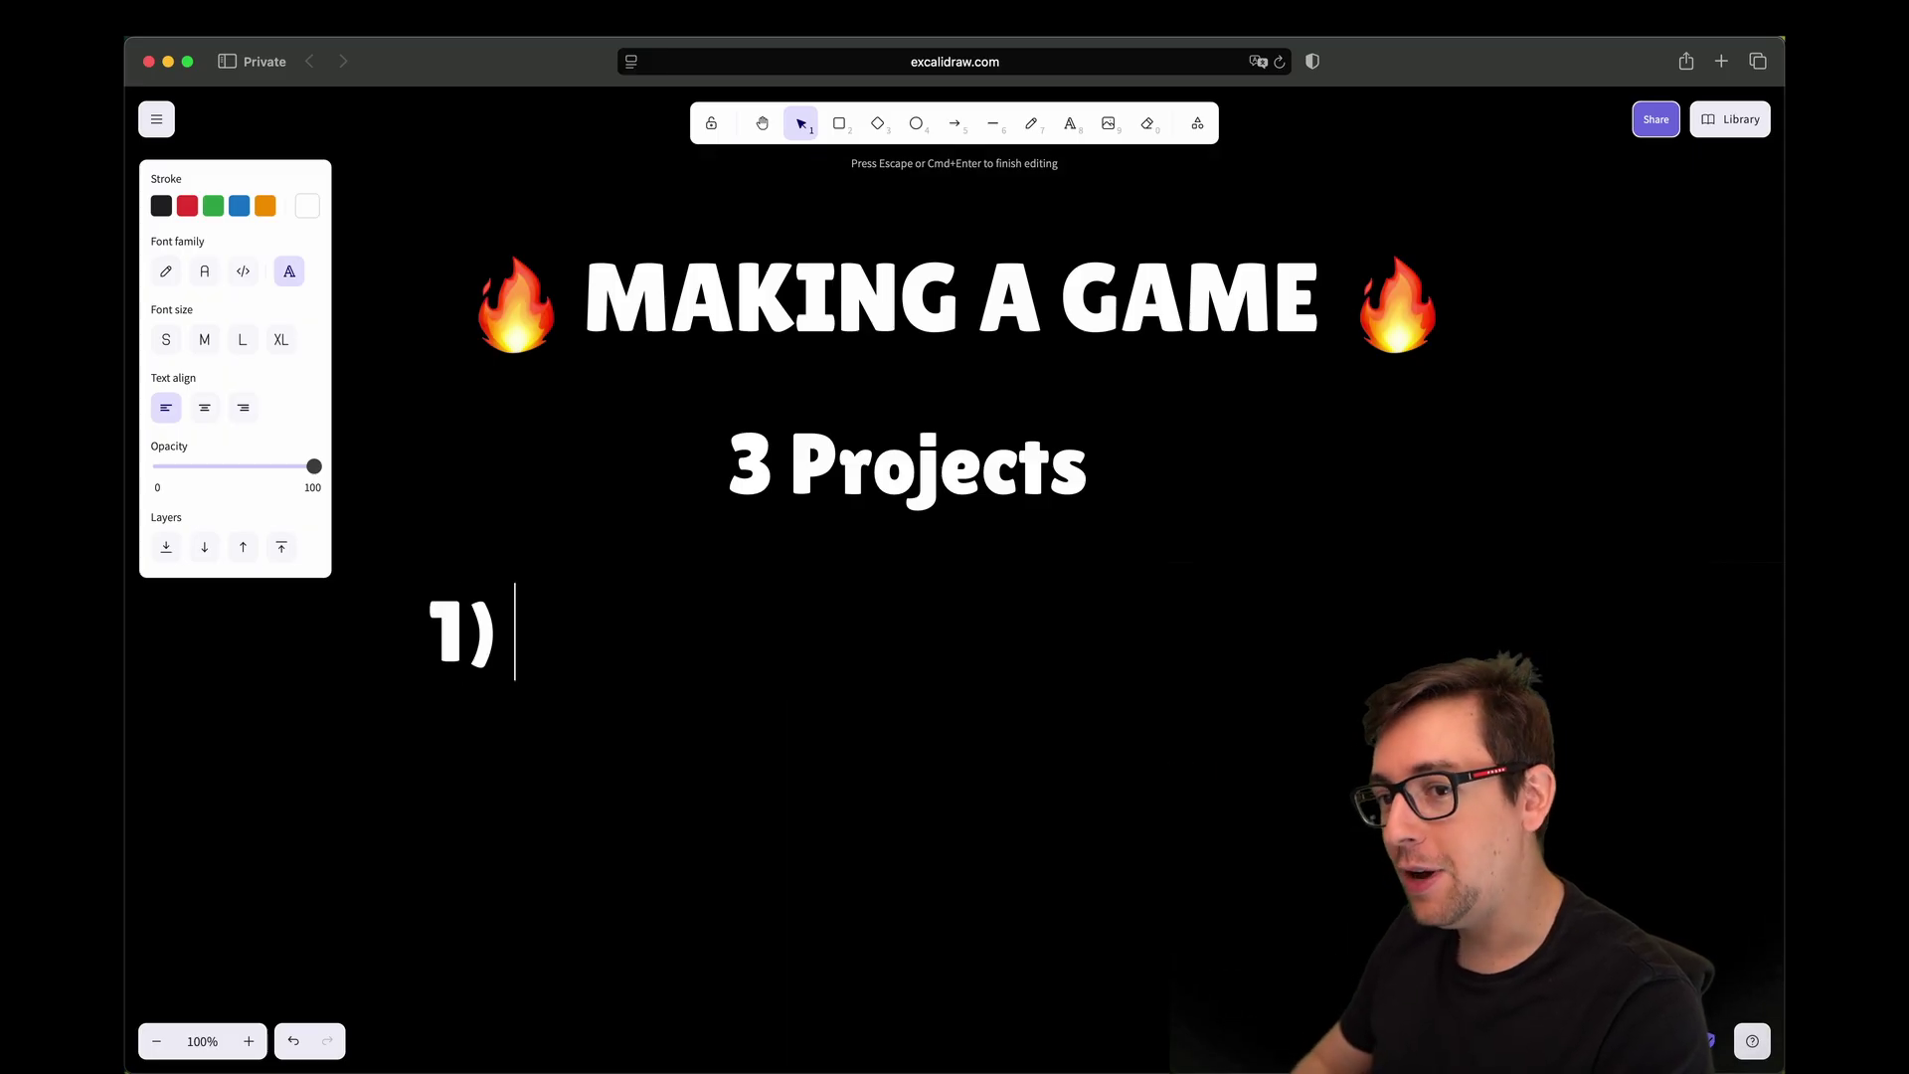
pyautogui.write('Dumpster')
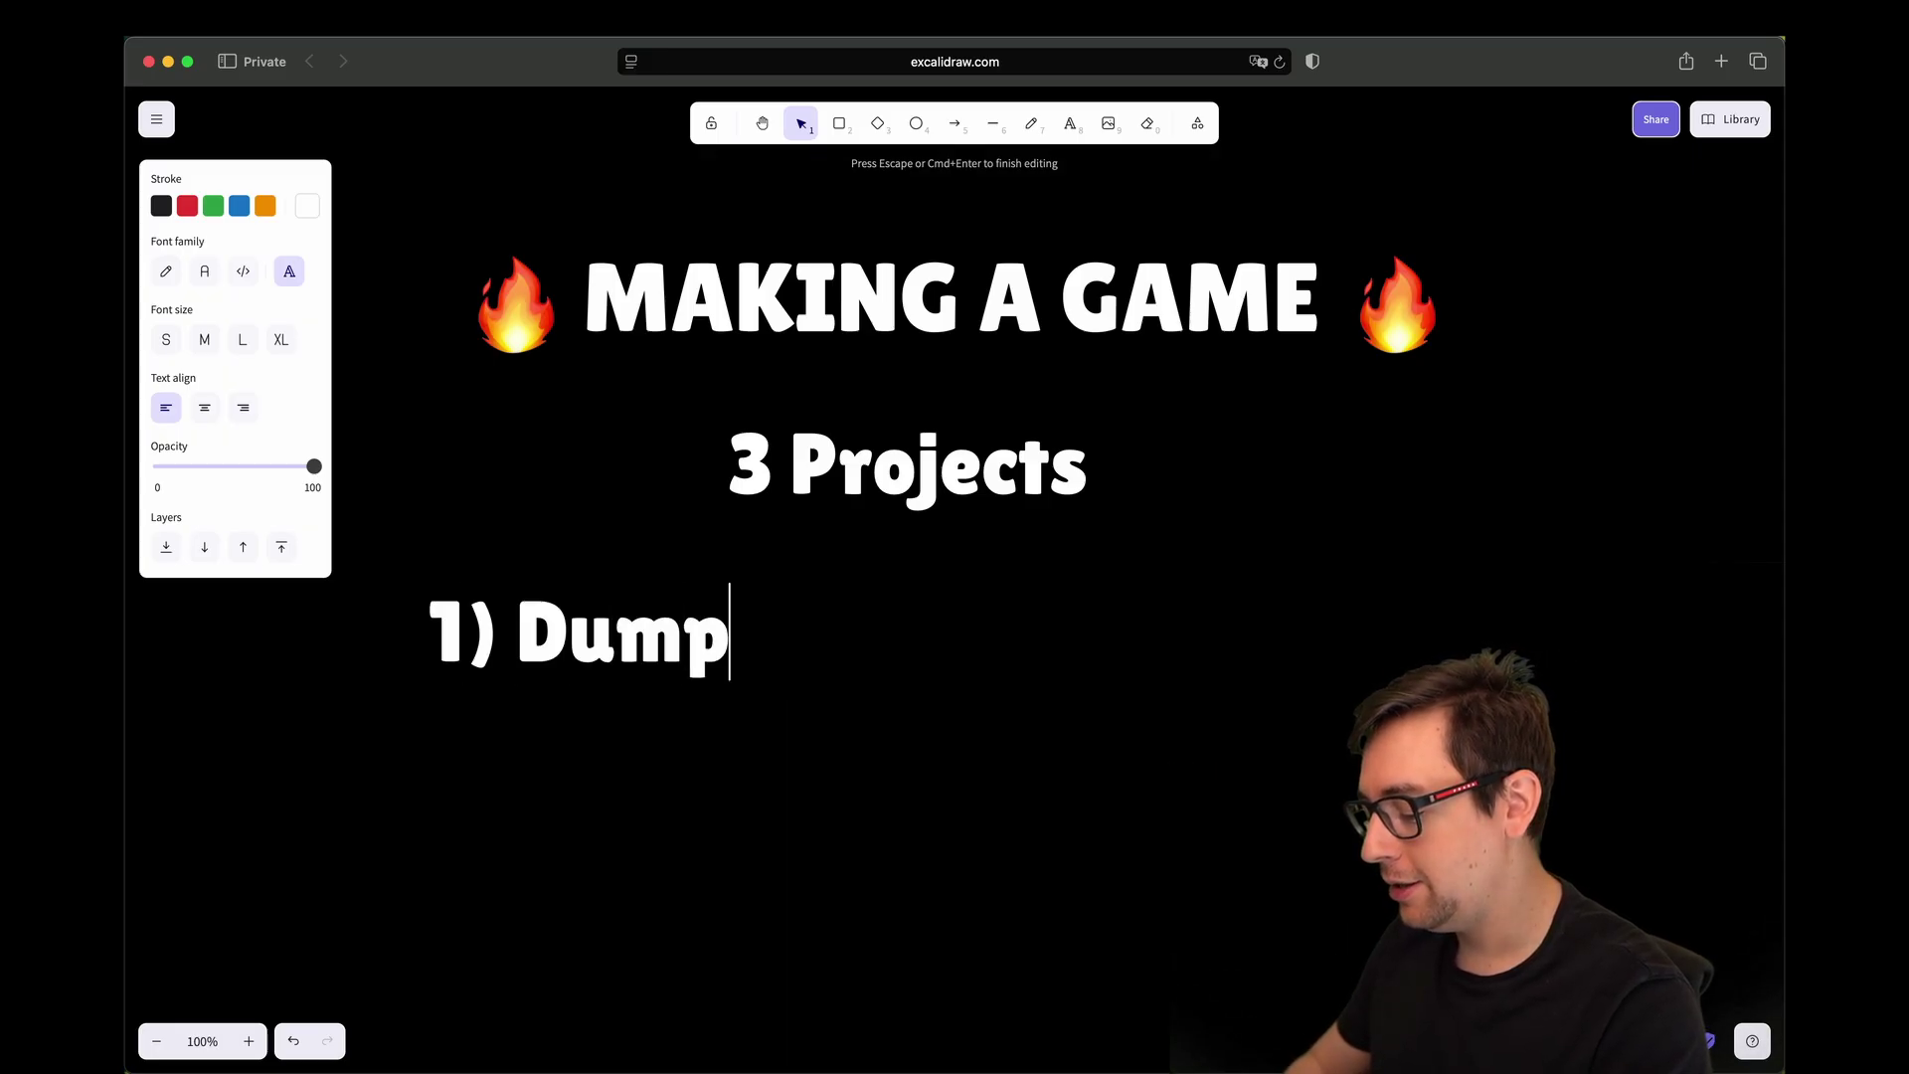
pyautogui.click(747, 733)
# Step: Copy the Dumpster heading further down and retype it as '2)'
pyautogui.keyDown('alt'); pyautogui.moveTo(742, 678); pyautogui.dragTo(732, 885); pyautogui.keyUp('alt')
pyautogui.doubleClick(705, 838)
pyautogui.write('2()')
pyautogui.press('BackSpace')
pyautogui.press('BackSpace')
pyautogui.write('_')
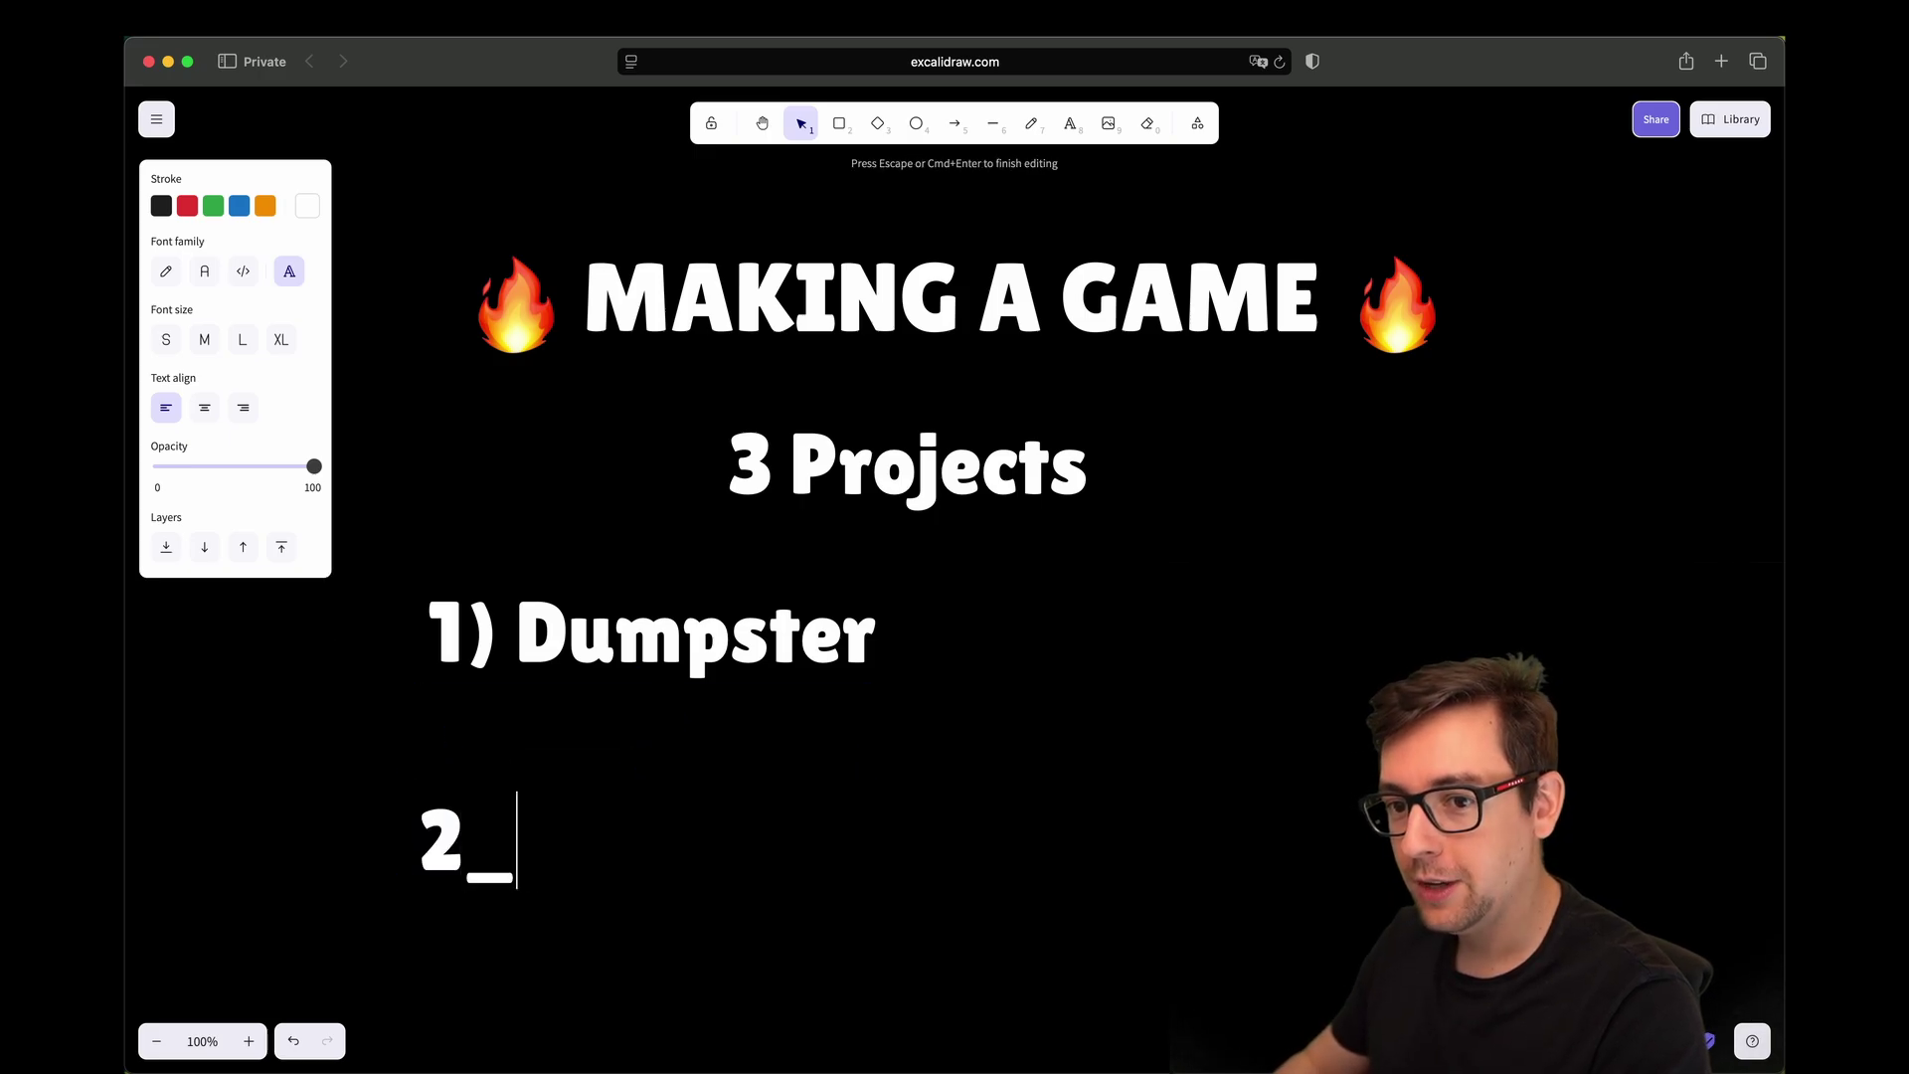
pyautogui.press('BackSpace')
pyautogui.write(')')
pyautogui.click(877, 798)
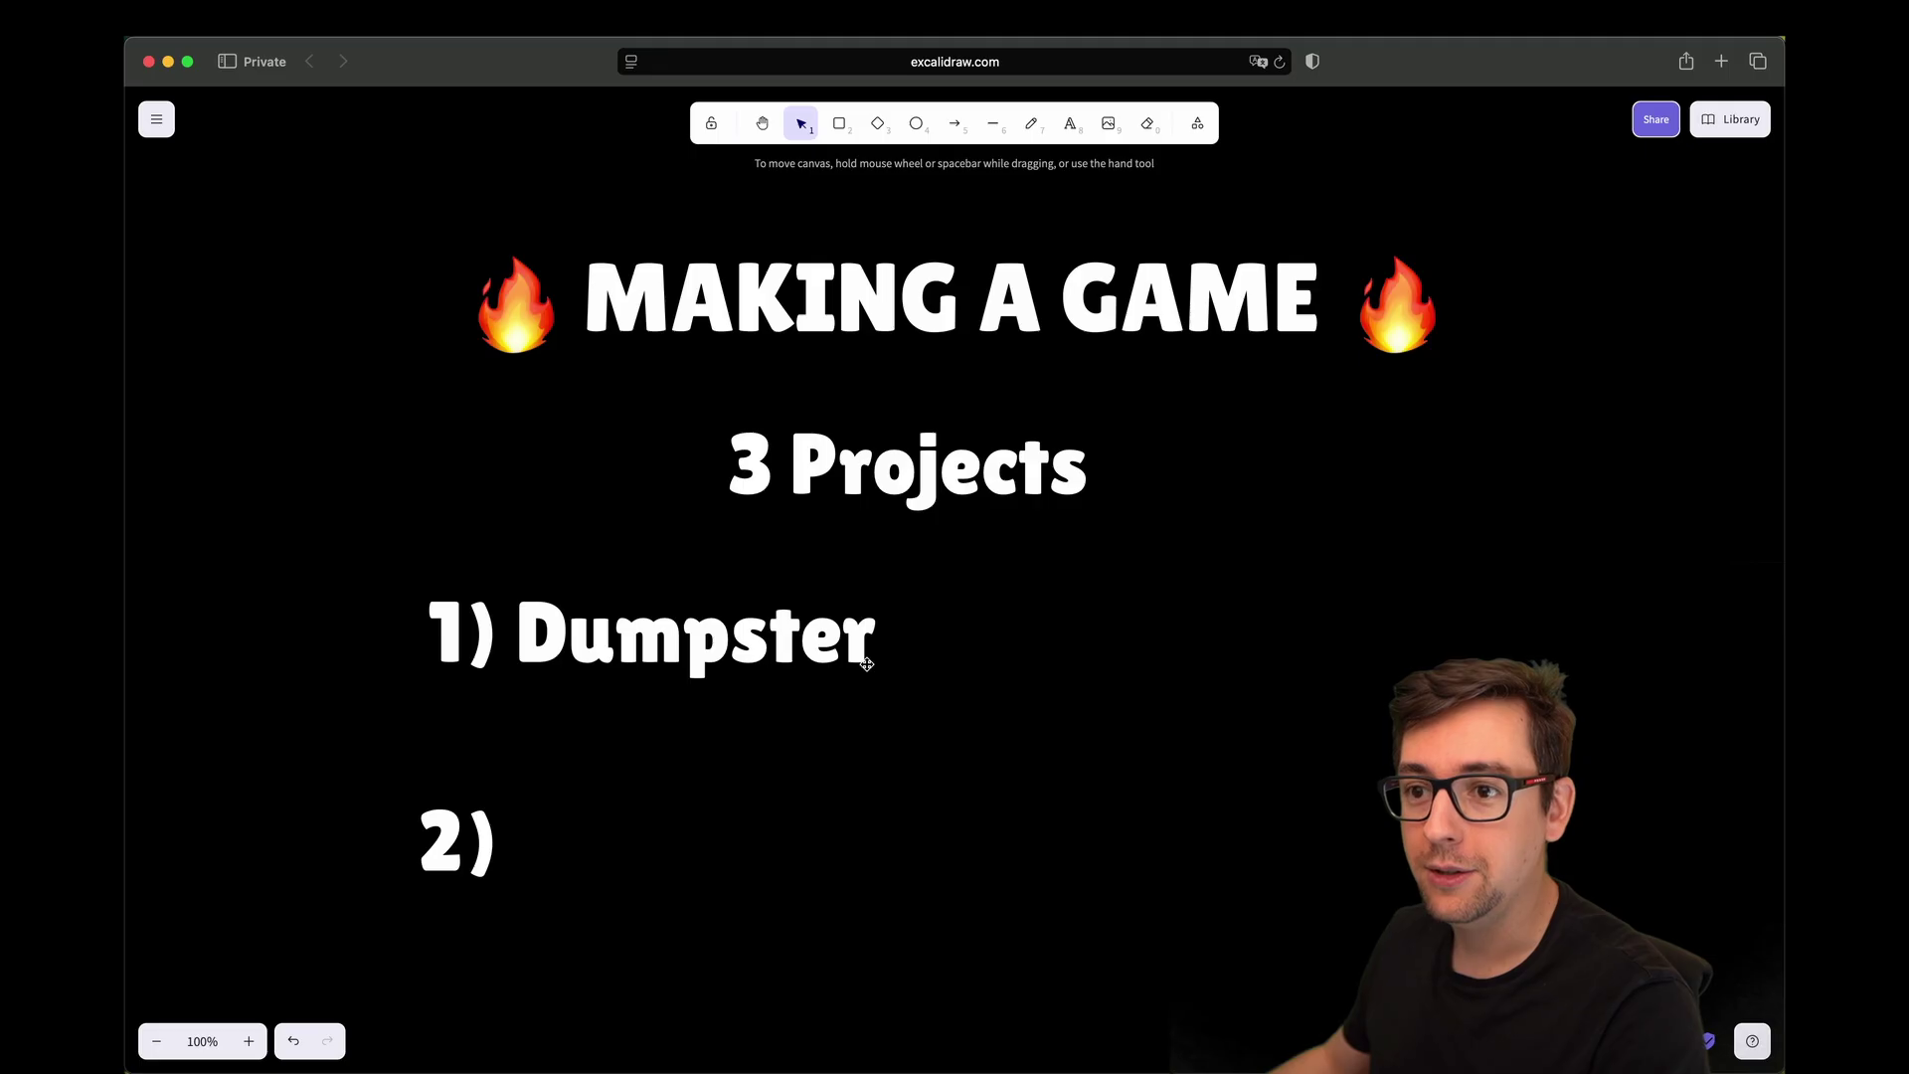
# Step: Draw a rounded box right of '1) Dumpster' with blue outline and light-blue fill
pyautogui.click(842, 633)
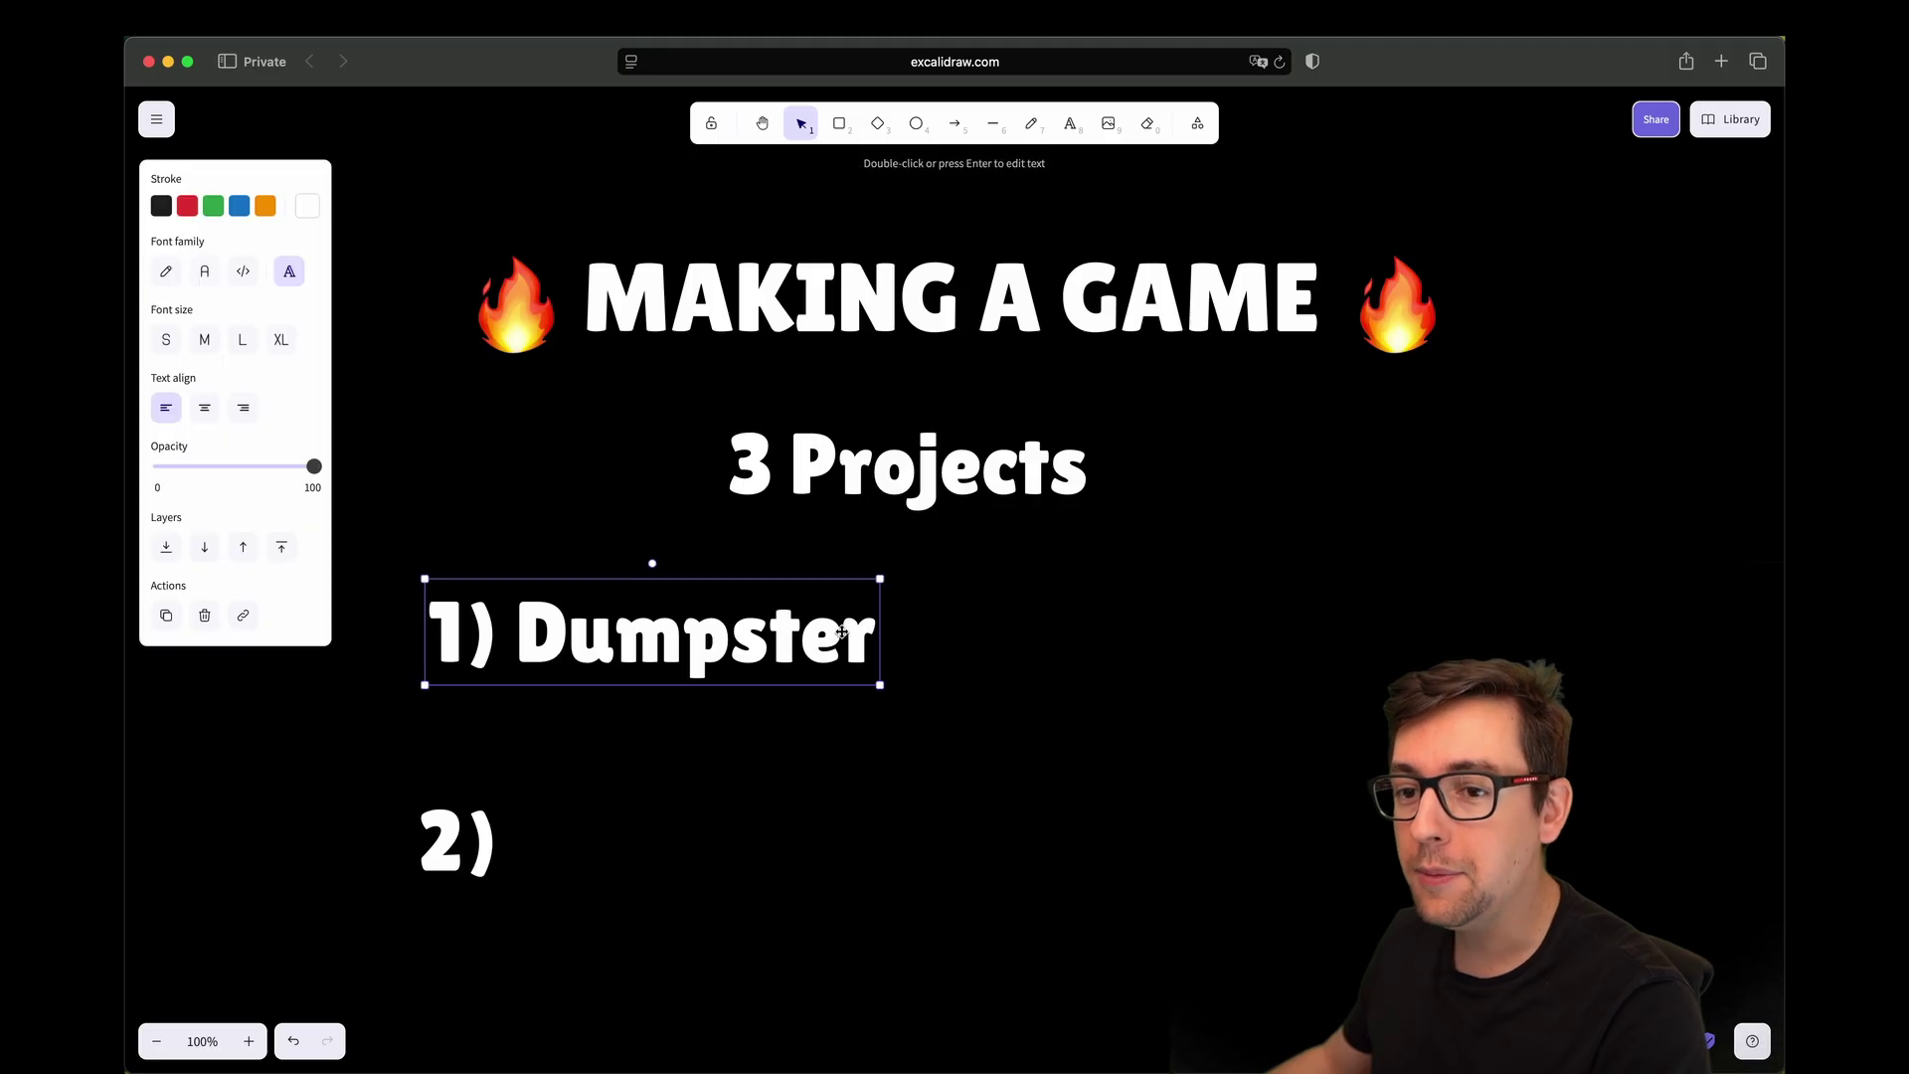
pyautogui.click(840, 129)
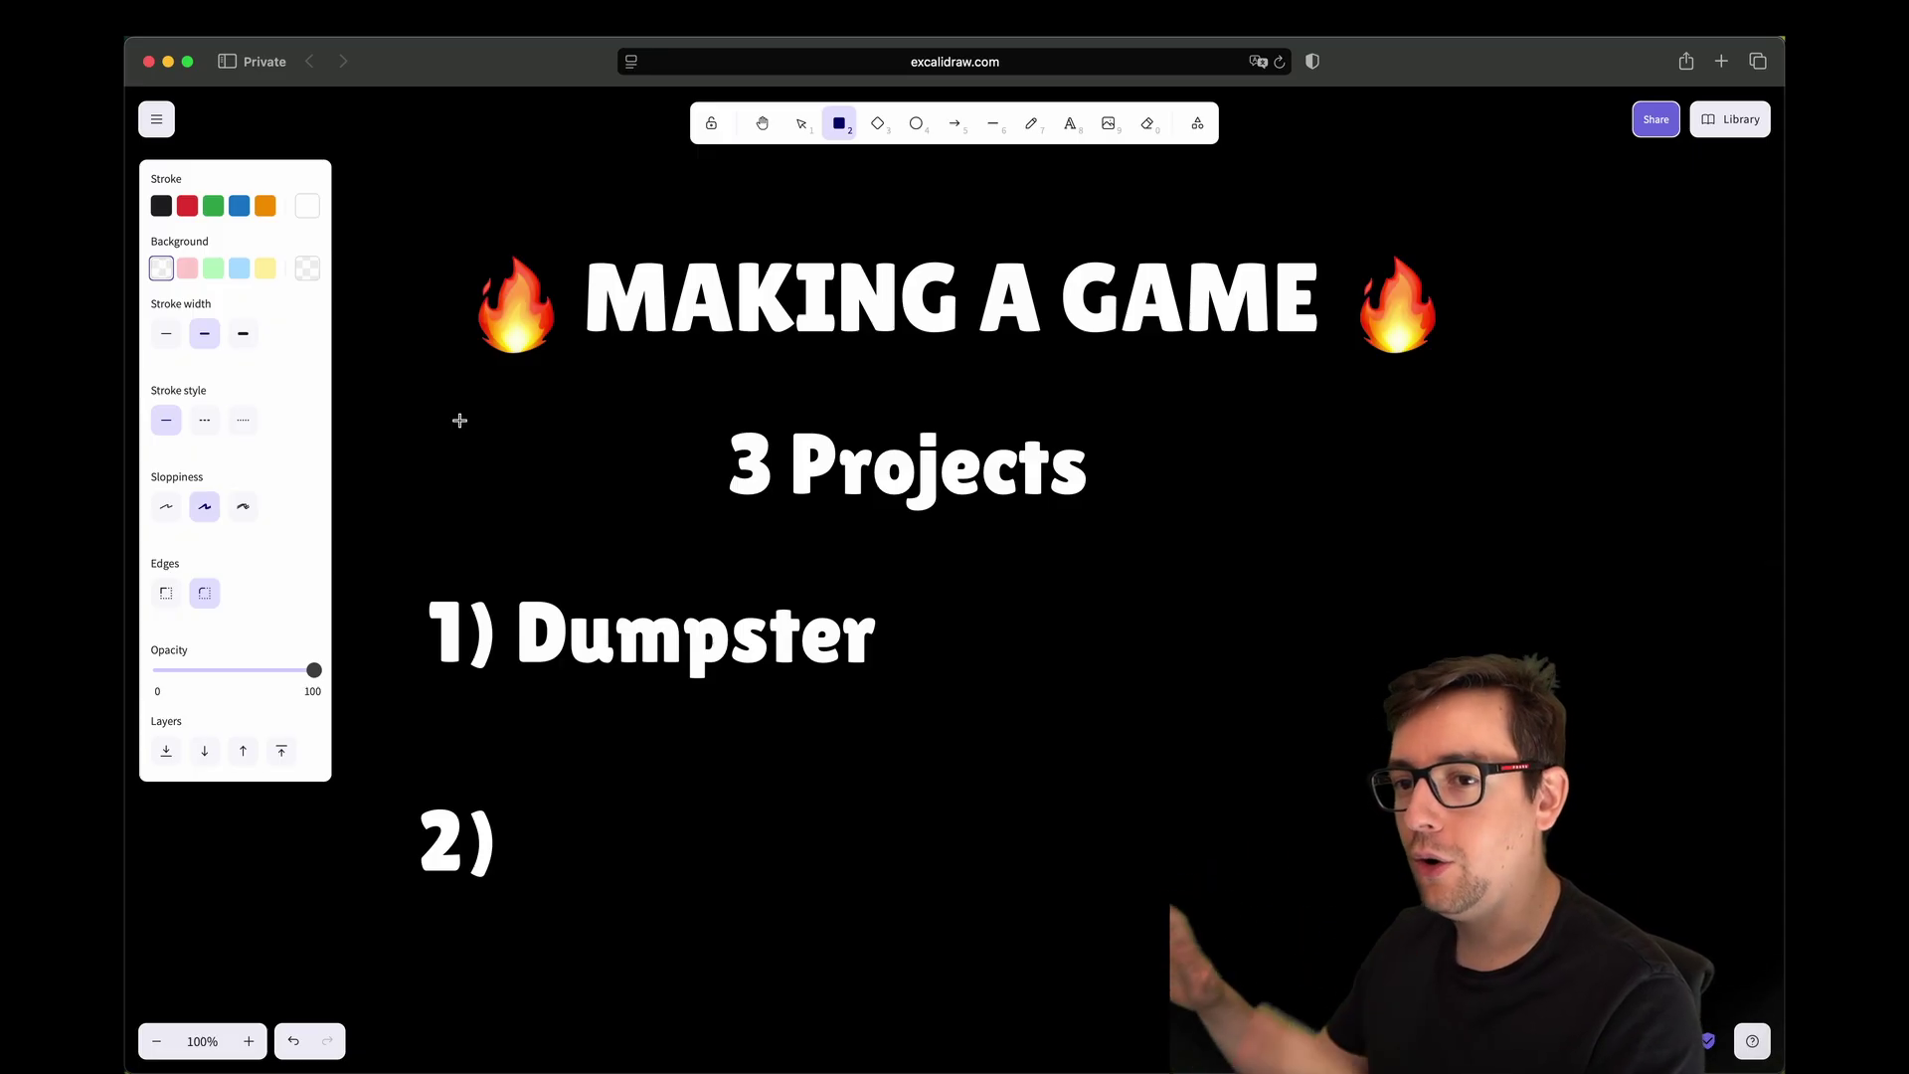
pyautogui.press('s')
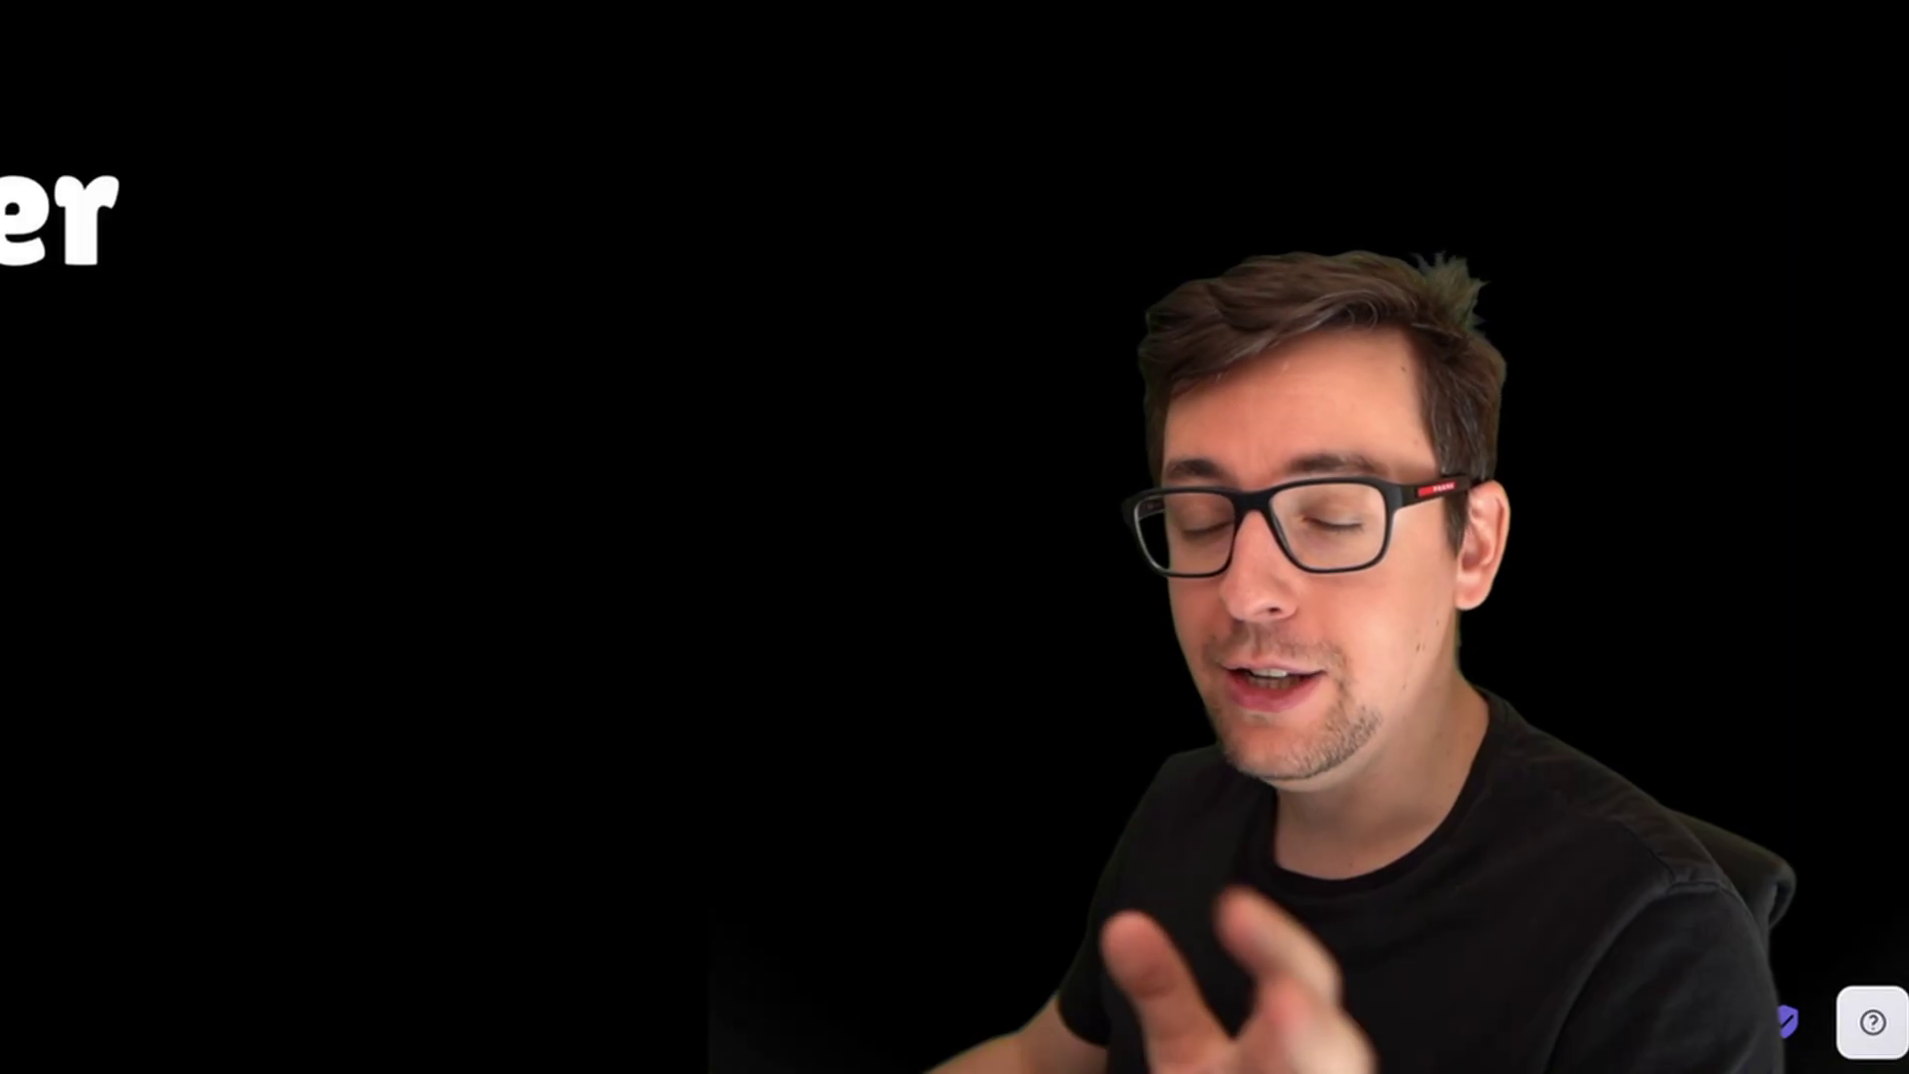
pyautogui.press('s')
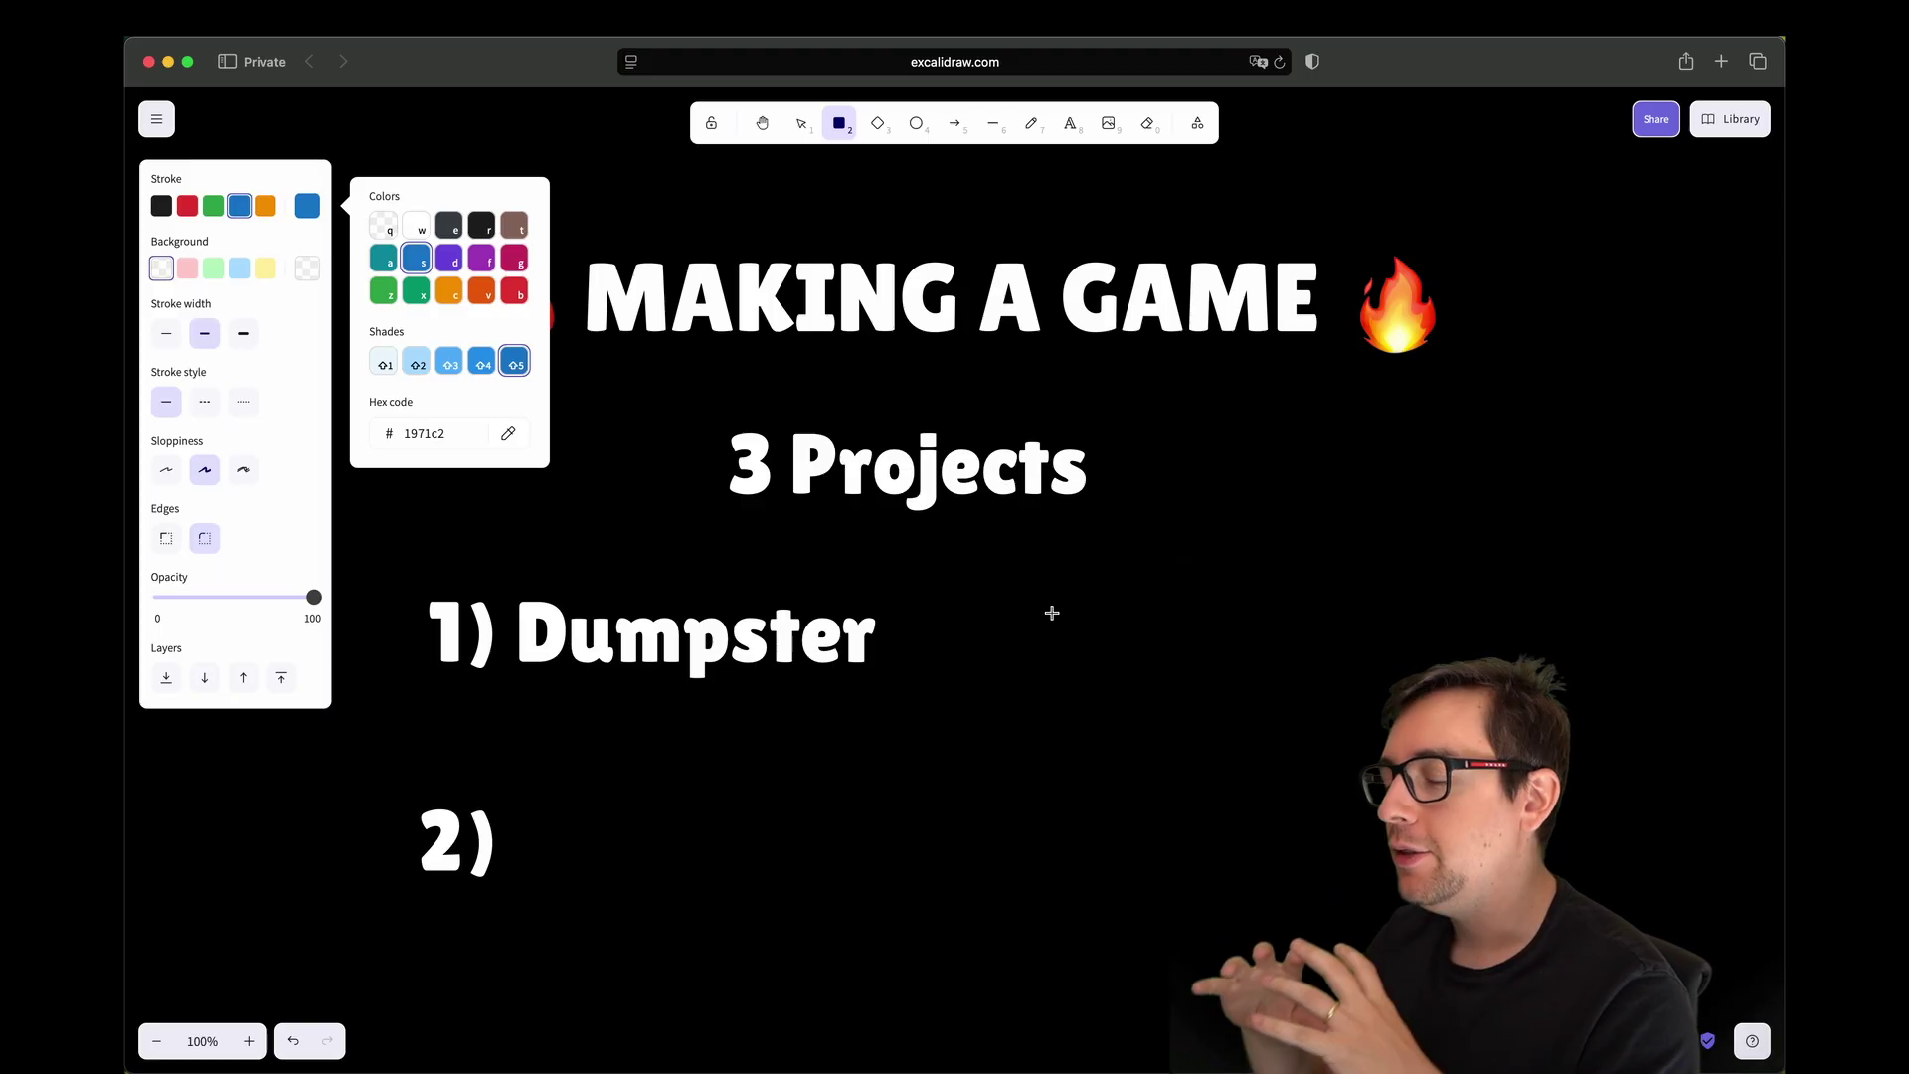
pyautogui.click(1024, 554)
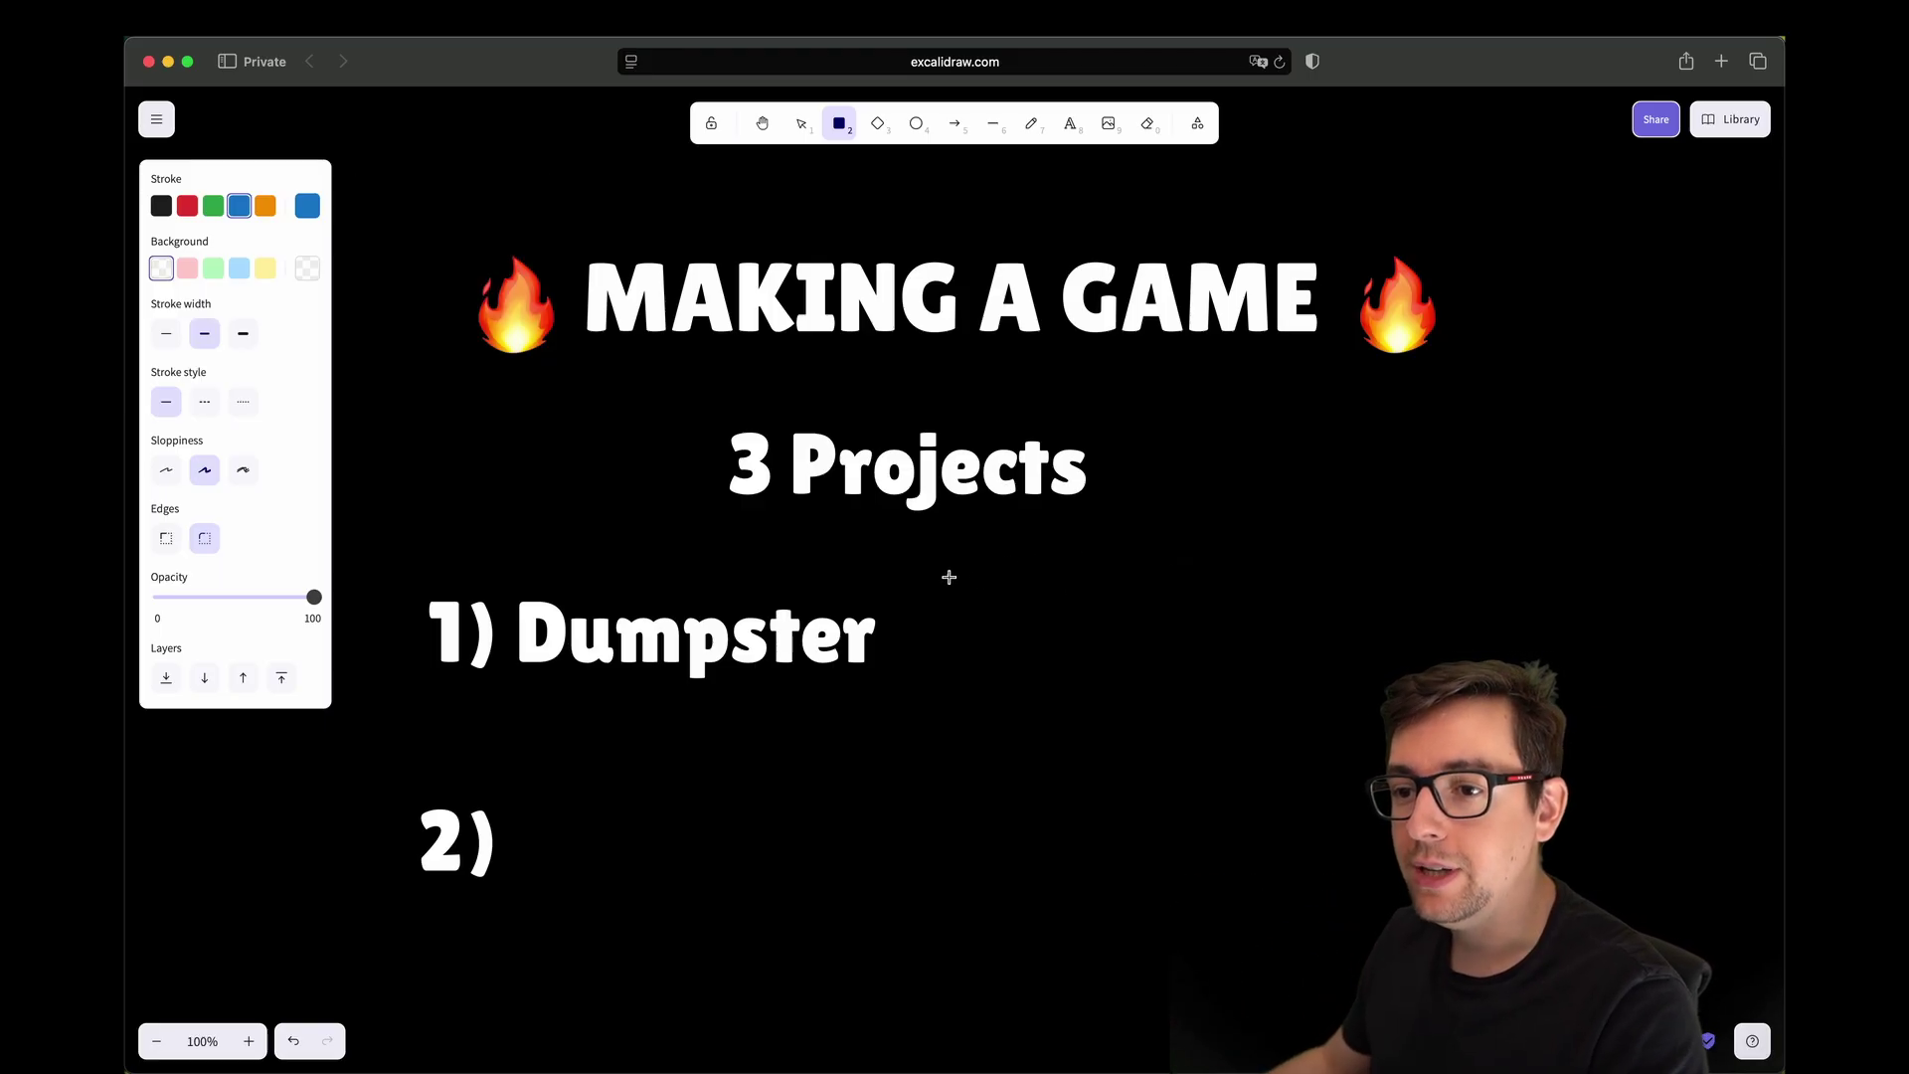
pyautogui.moveTo(946, 575)
pyautogui.mouseDown()
pyautogui.moveTo(1107, 665)
pyautogui.moveTo(1107, 733)
pyautogui.mouseUp()
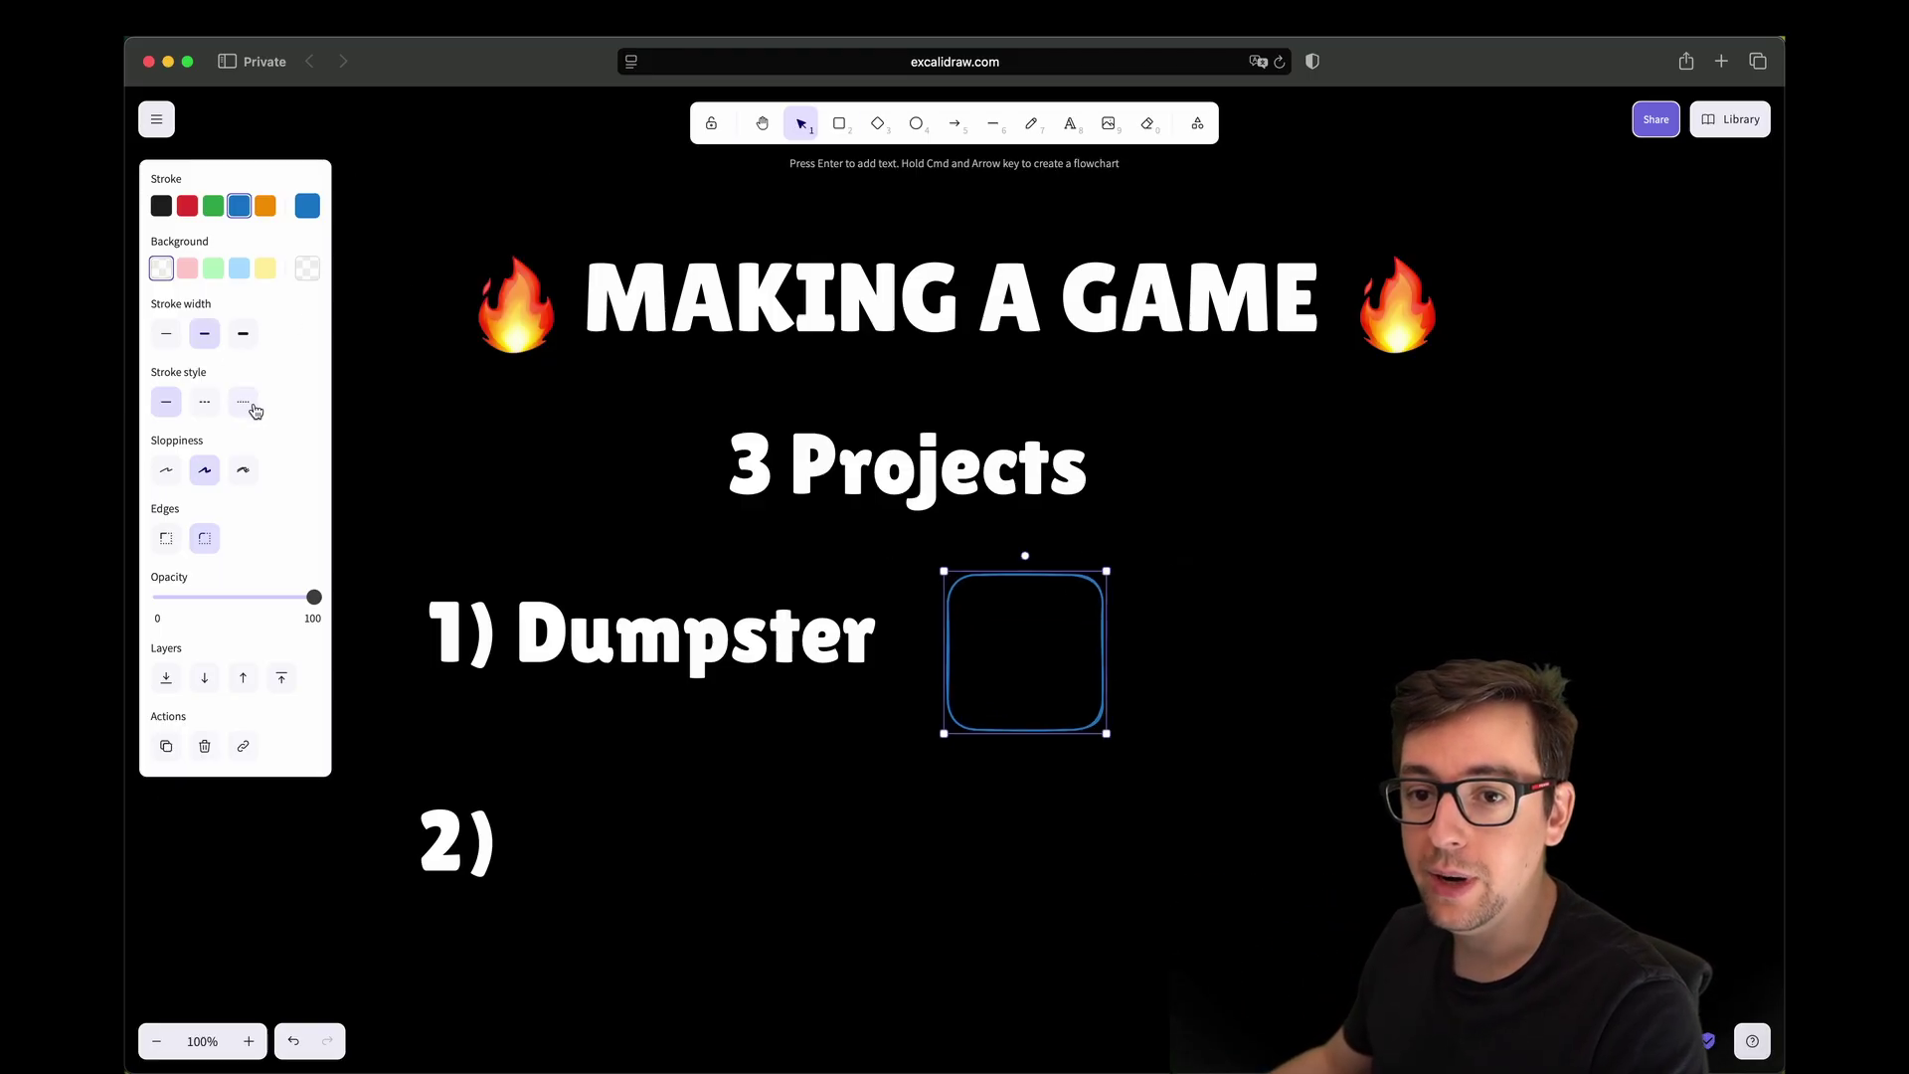
pyautogui.click(238, 268)
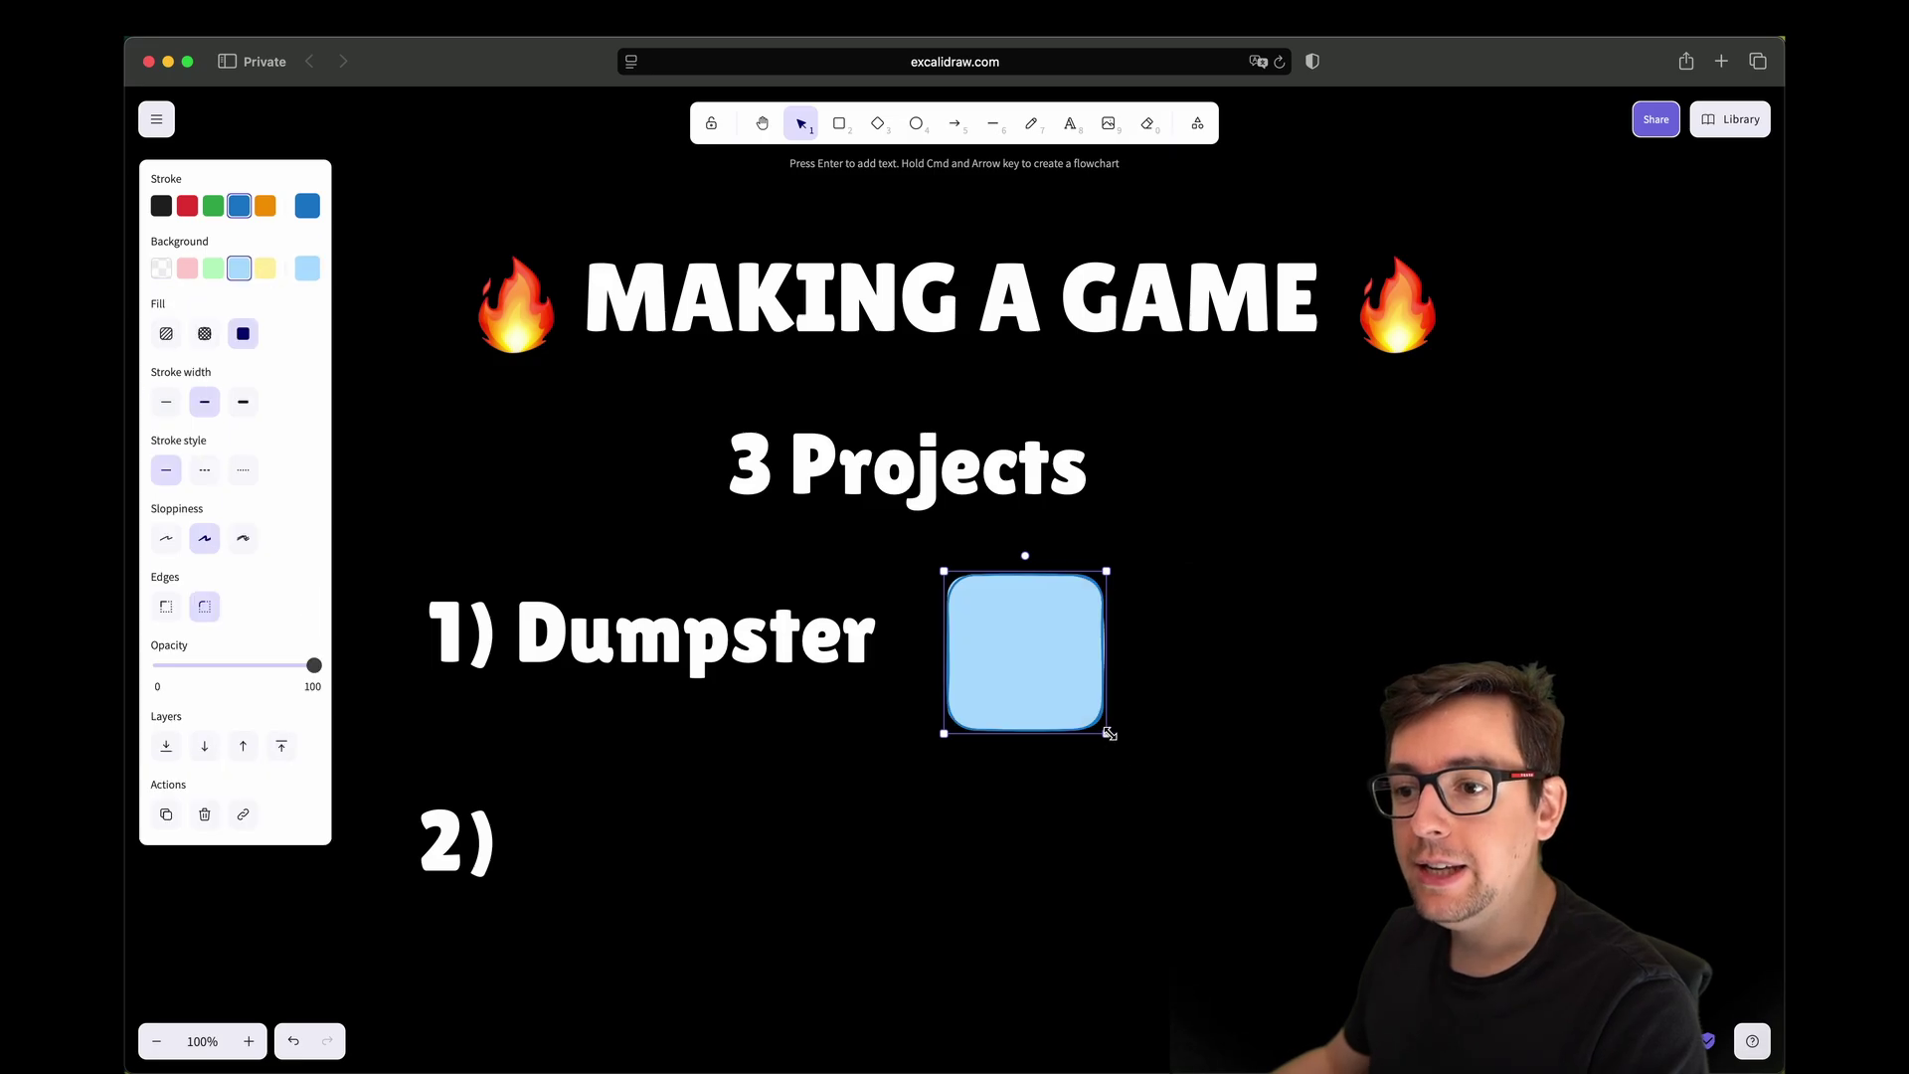
# Step: Shrink the box to a smaller square and duplicate it into a row of three
pyautogui.moveTo(1108, 733); pyautogui.dragTo(1070, 697)
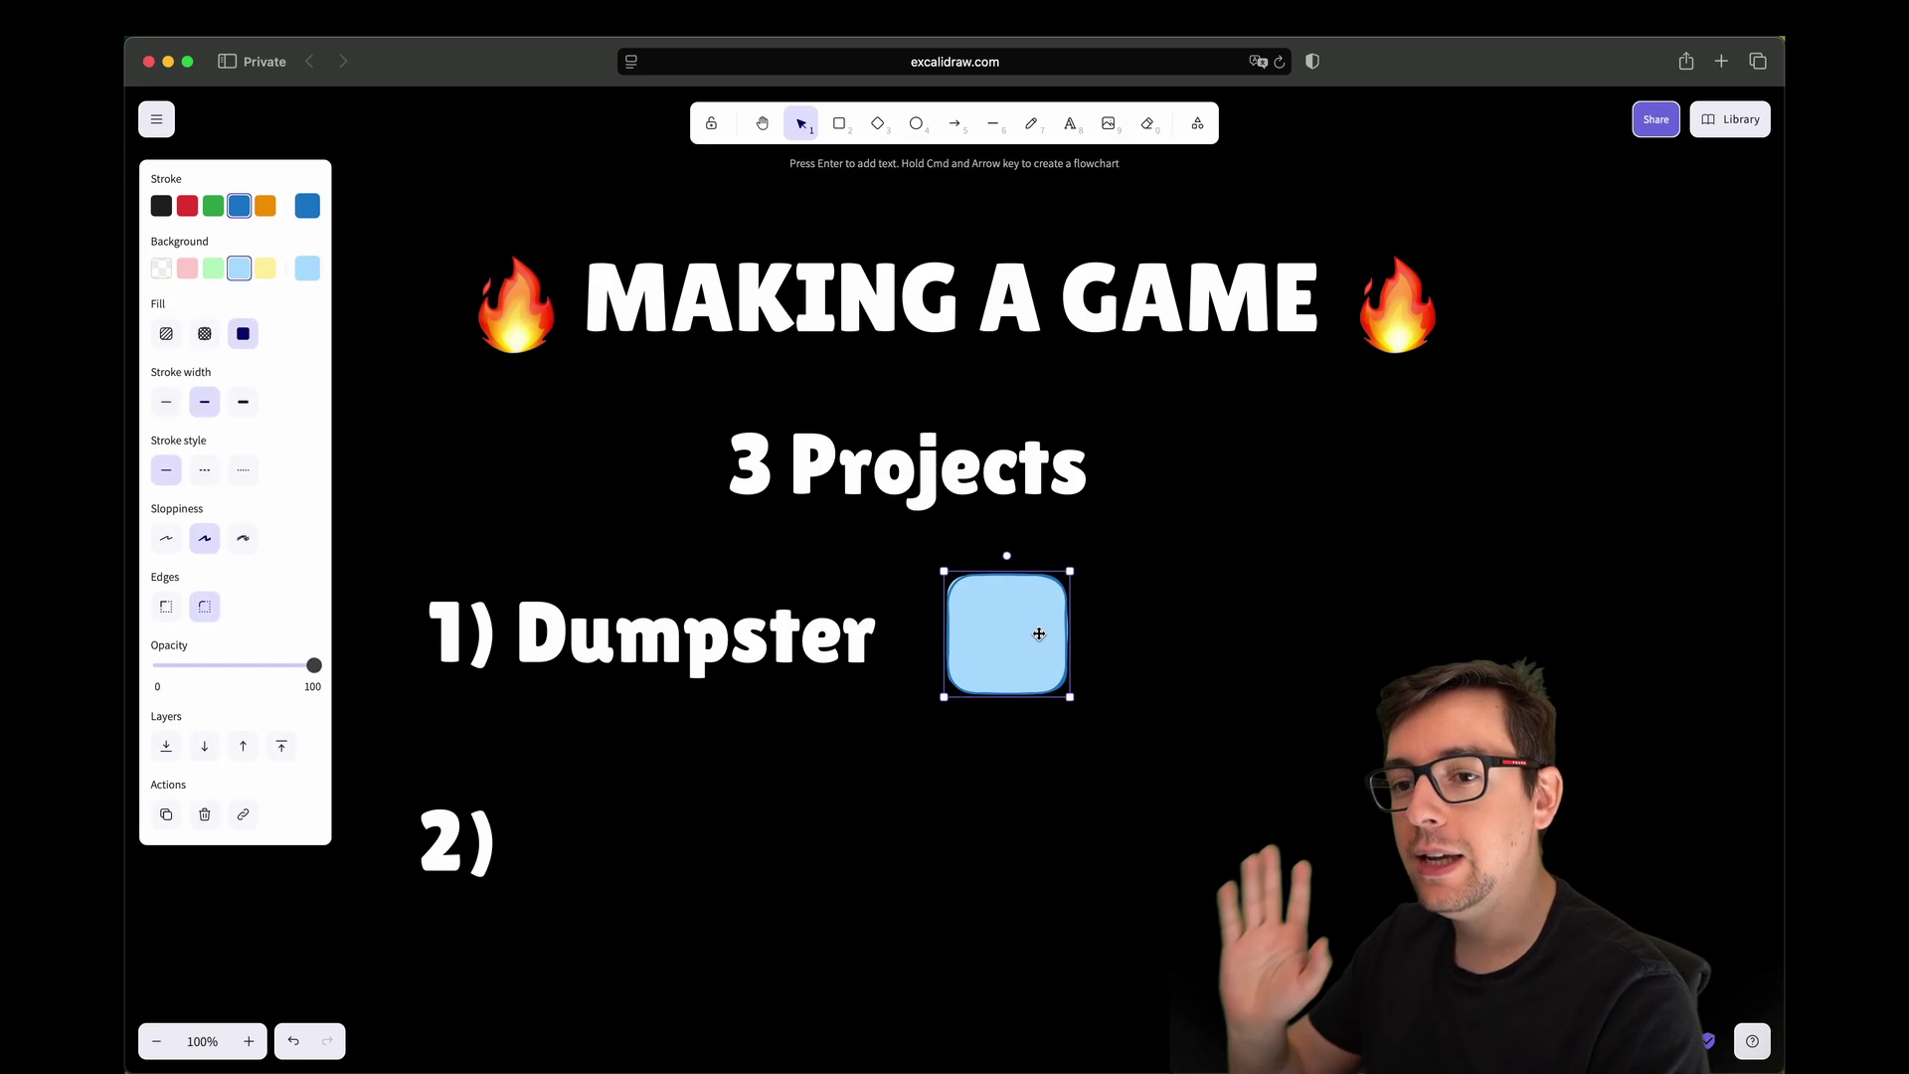
pyautogui.keyDown('alt'); pyautogui.moveTo(1035, 627); pyautogui.dragTo(1341, 623); pyautogui.keyUp('alt')
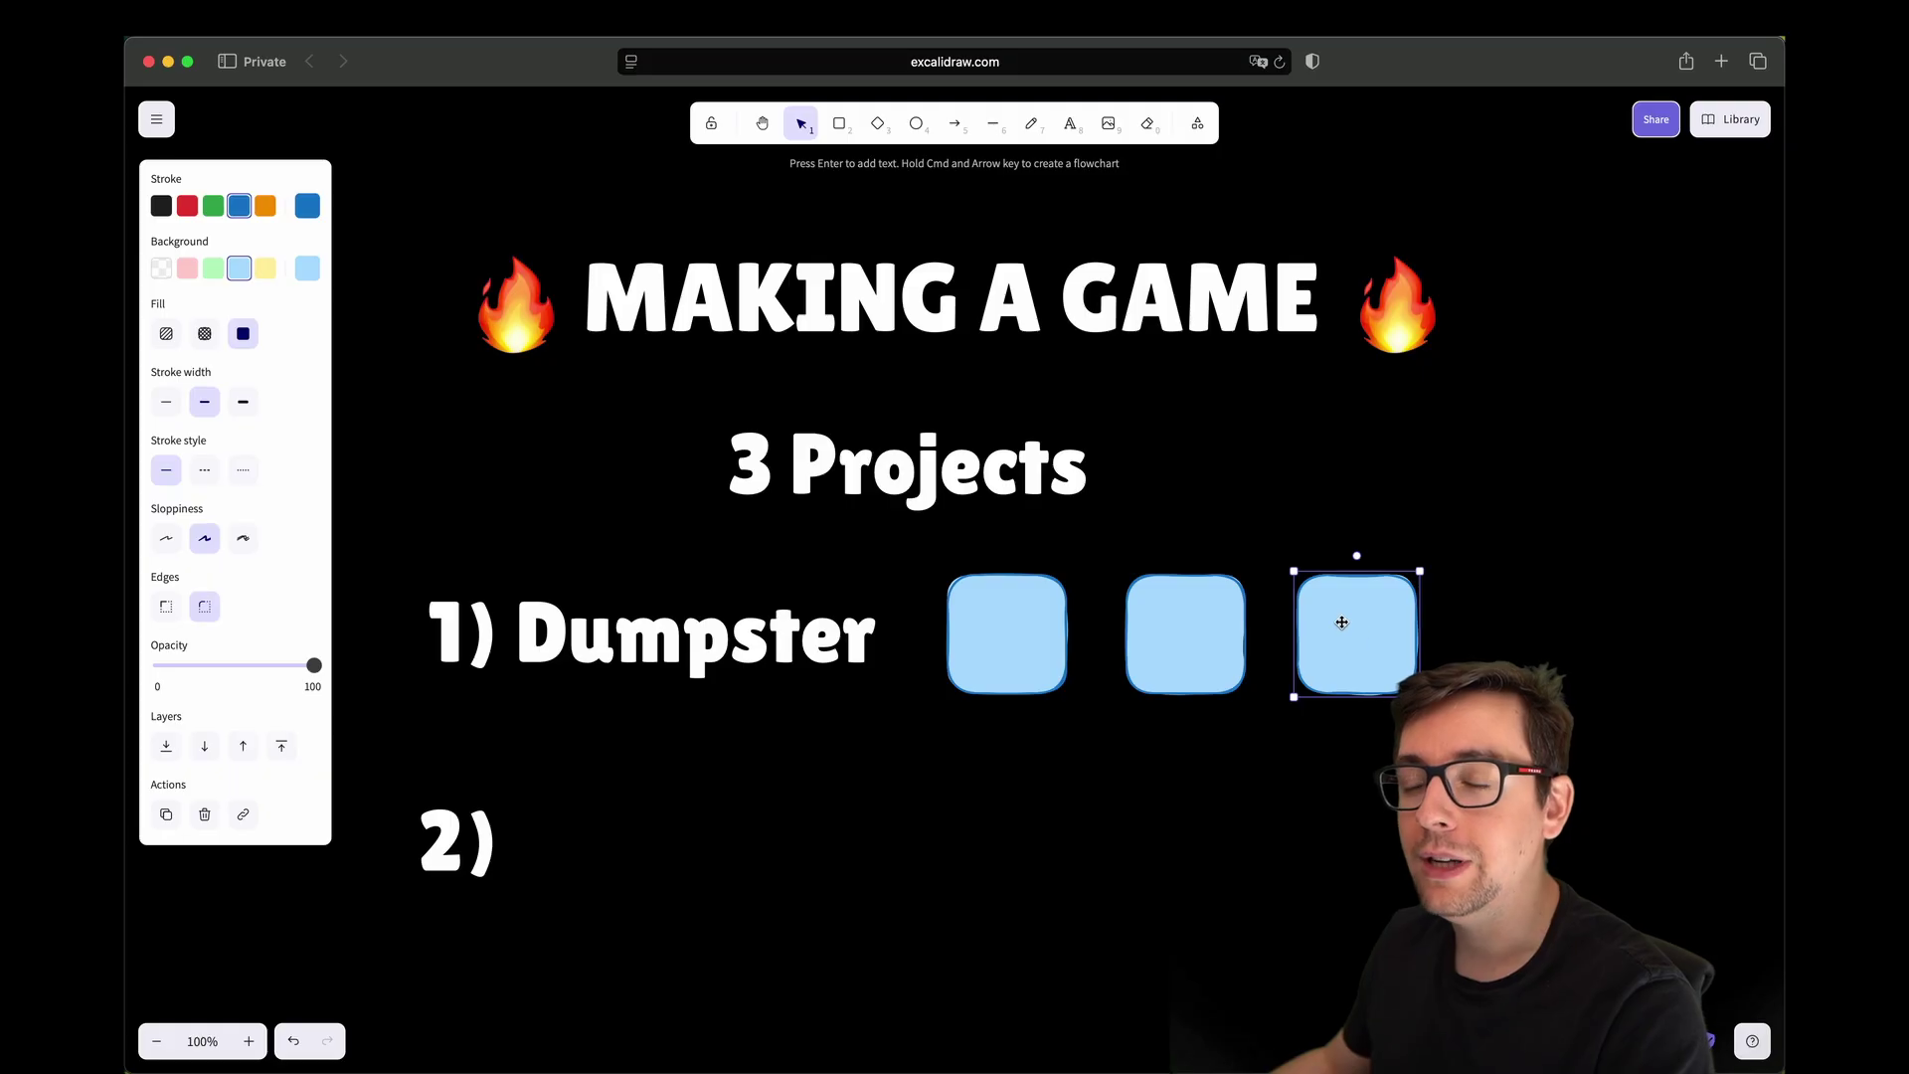
pyautogui.click(1192, 658)
pyautogui.click(1016, 632)
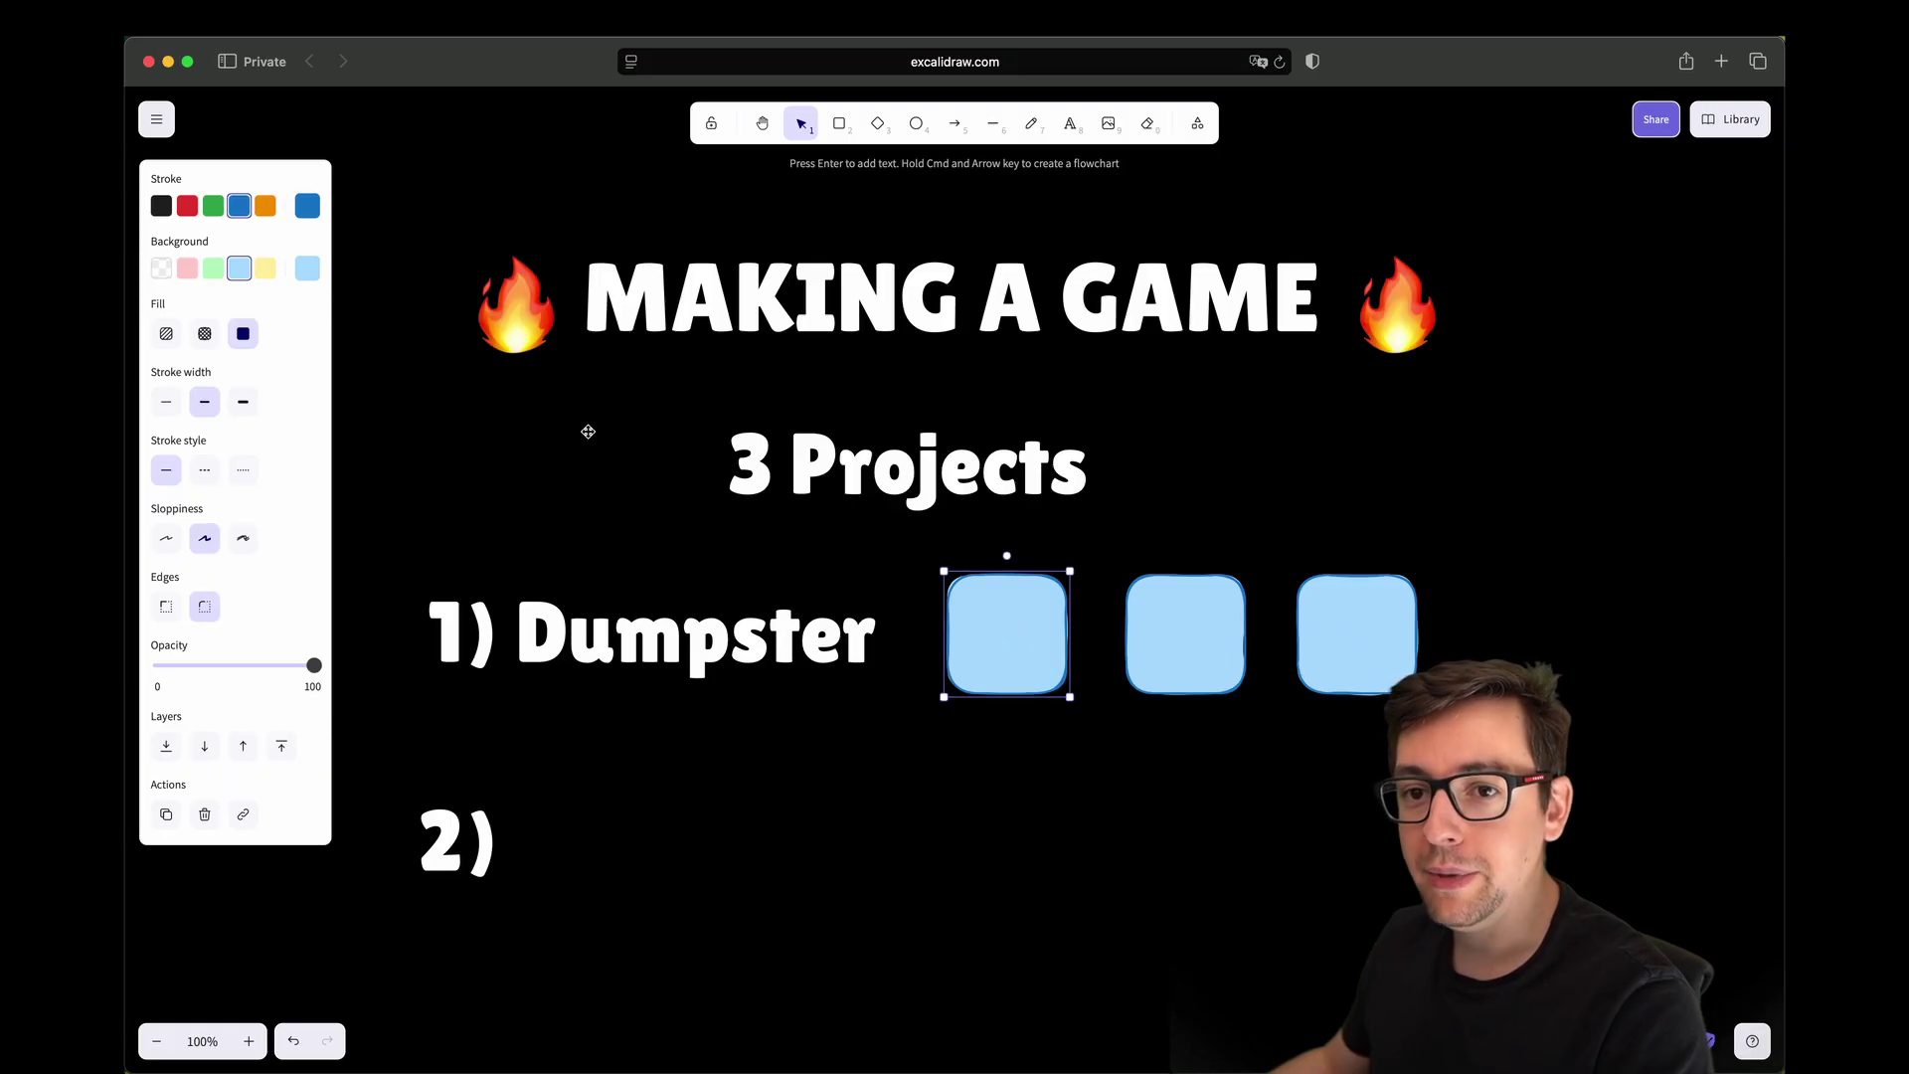
pyautogui.click(839, 124)
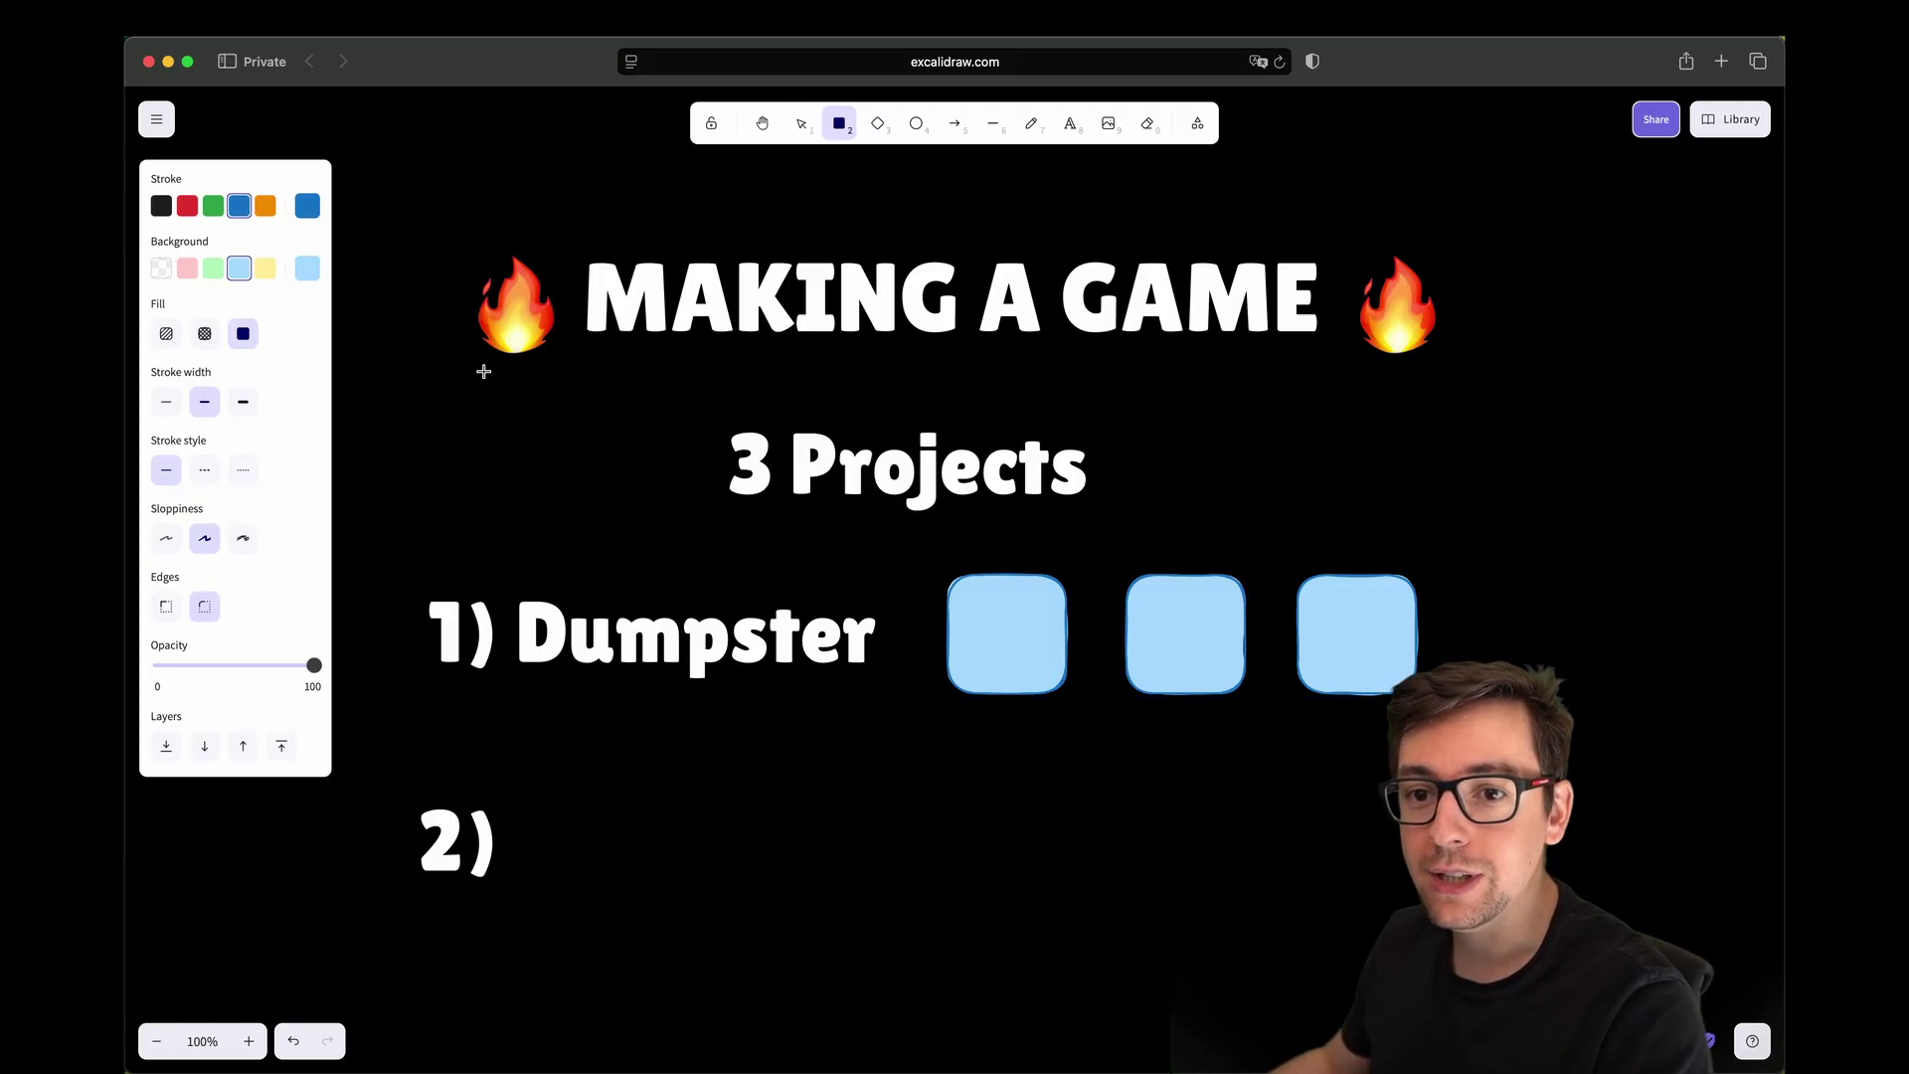
# Step: Label the three blue squares '5 GB', '3 GB' and '15GB'
pyautogui.press('t')
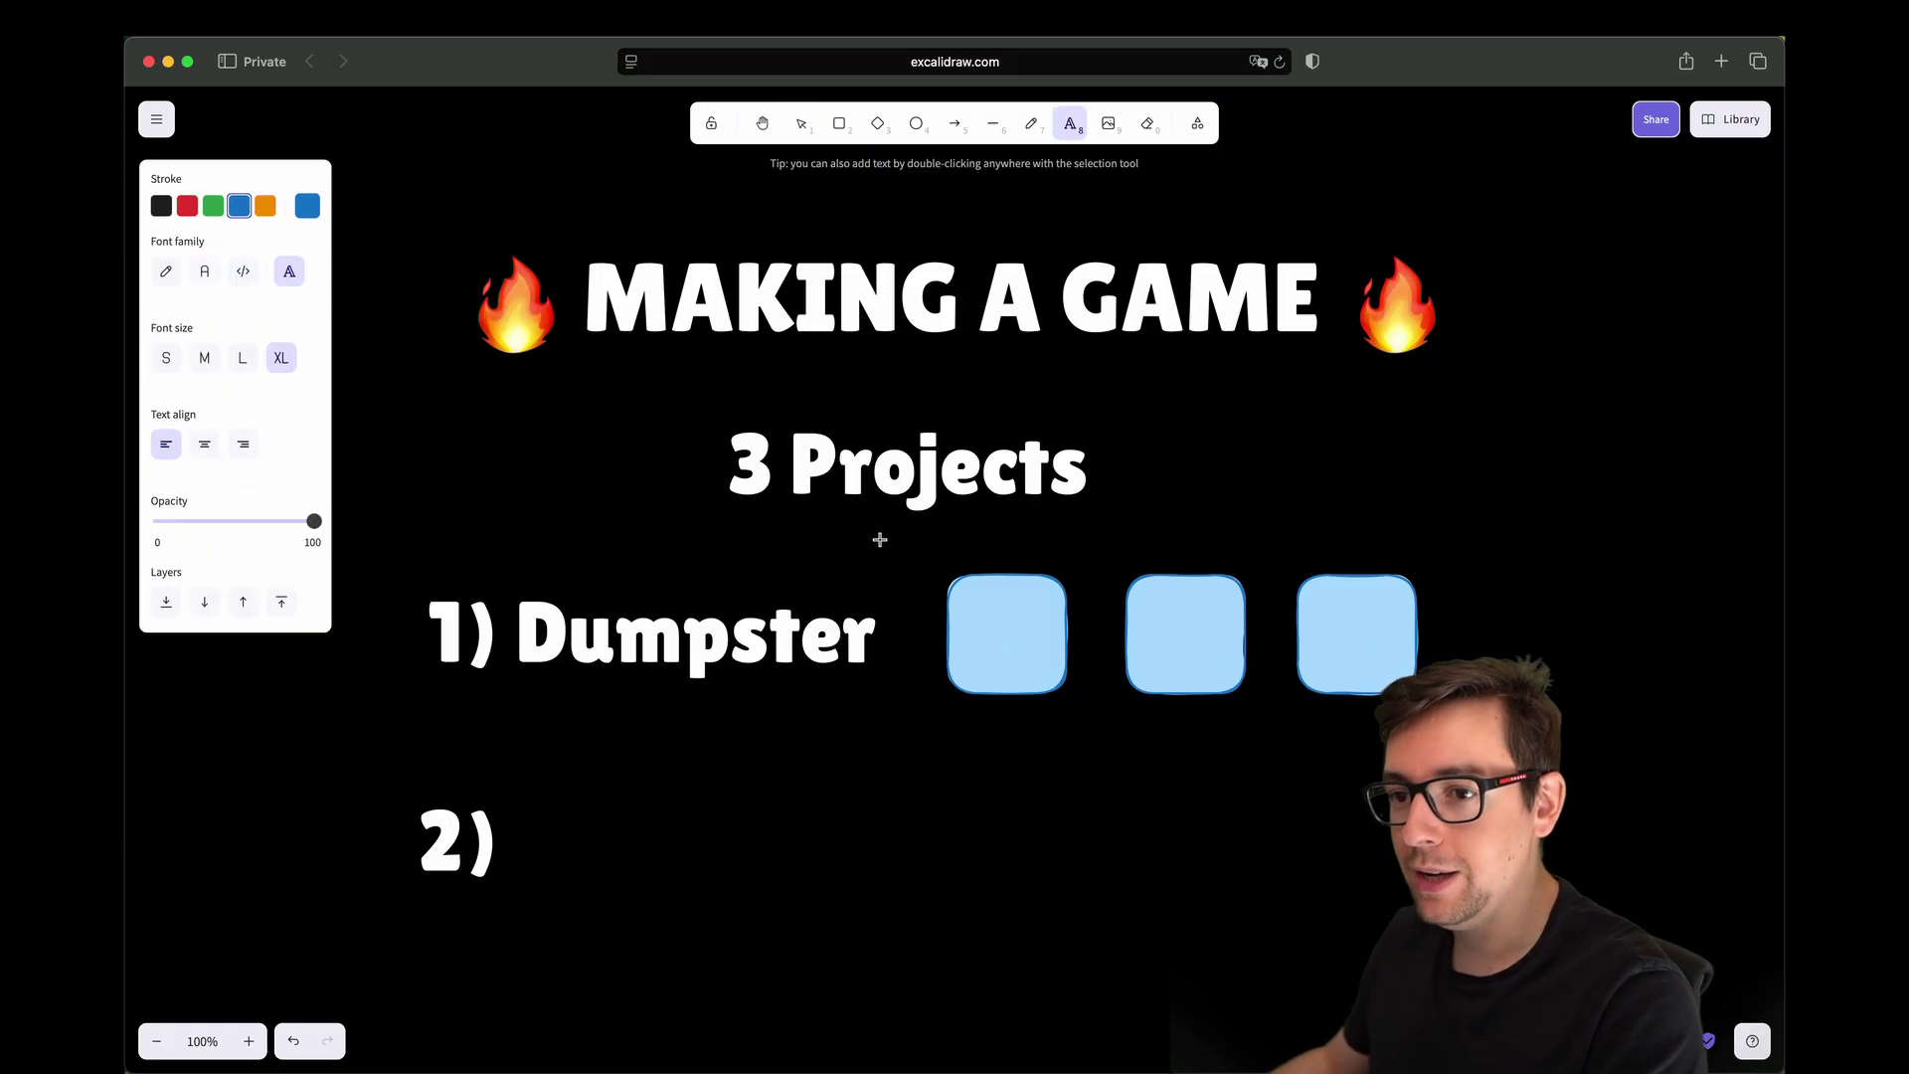
pyautogui.click(973, 601)
pyautogui.write('5 GB')
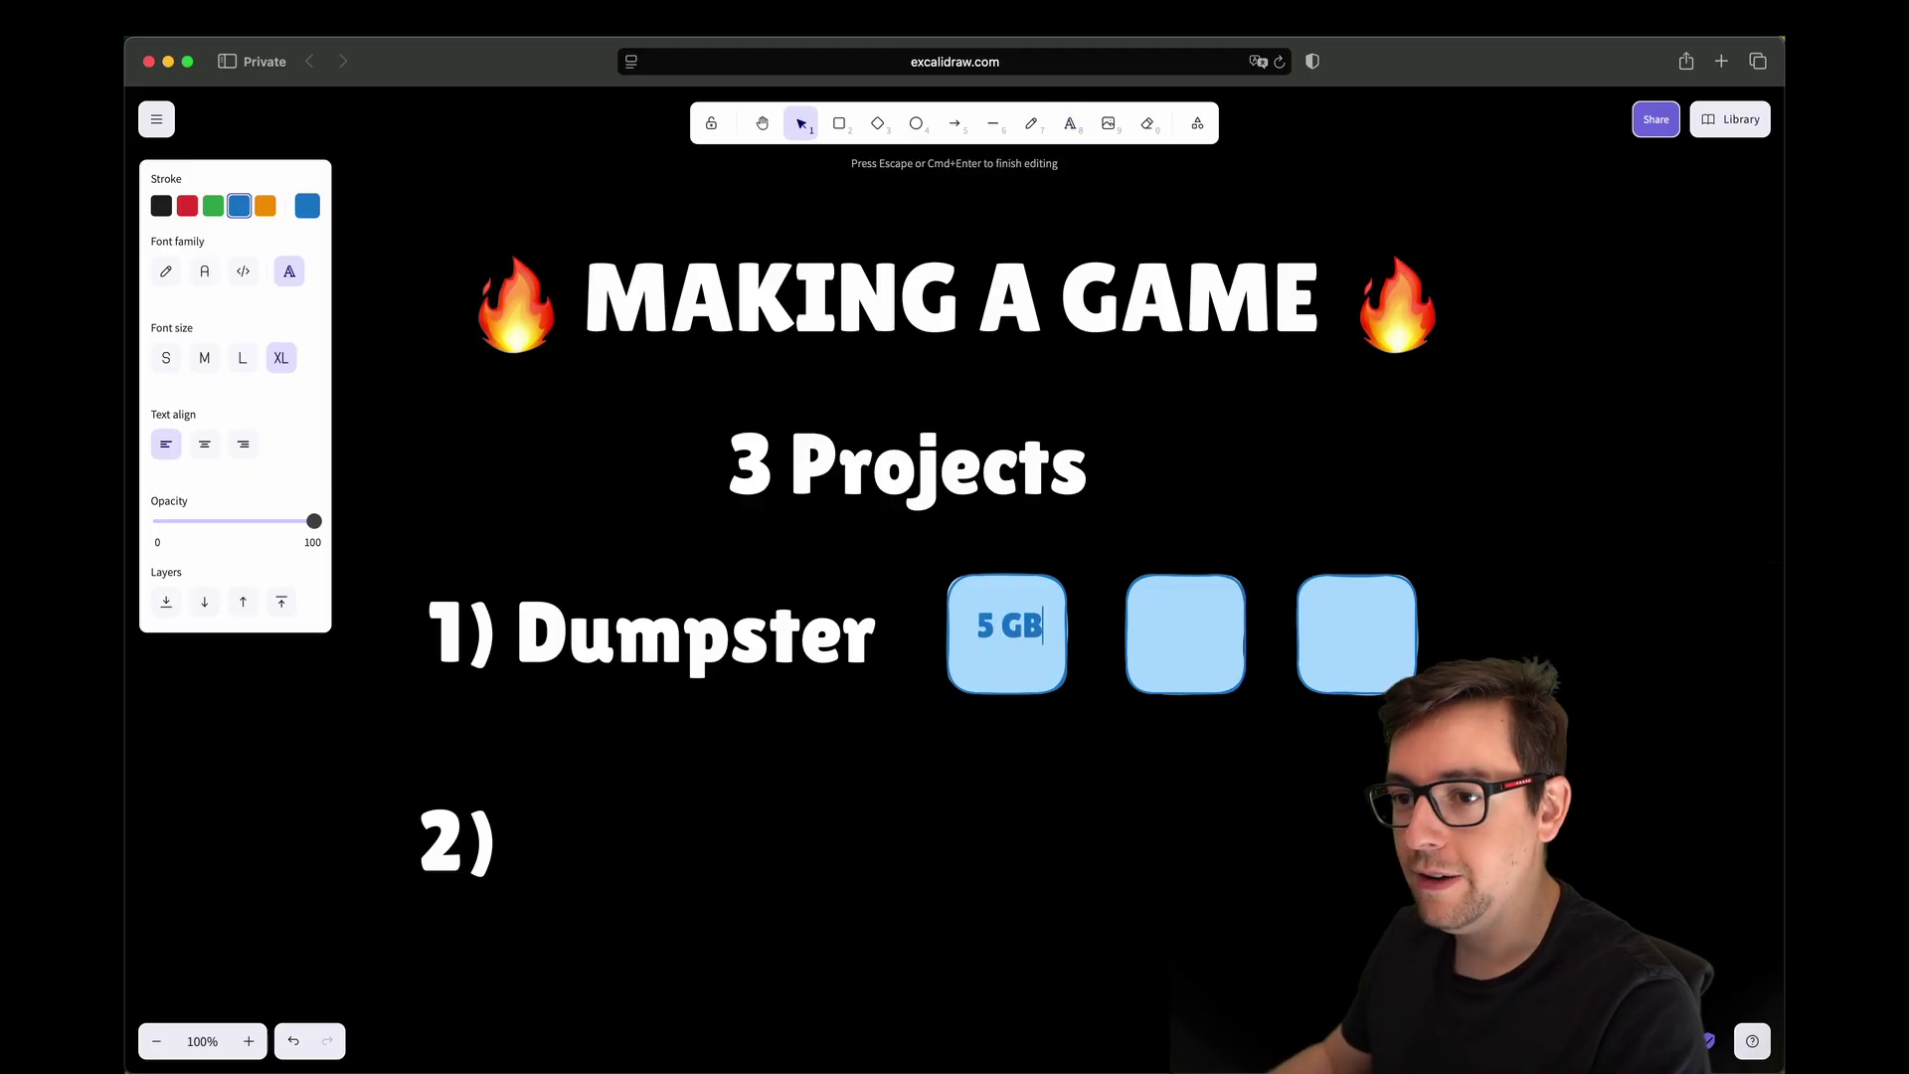
pyautogui.click(1116, 569)
pyautogui.doubleClick(1185, 623)
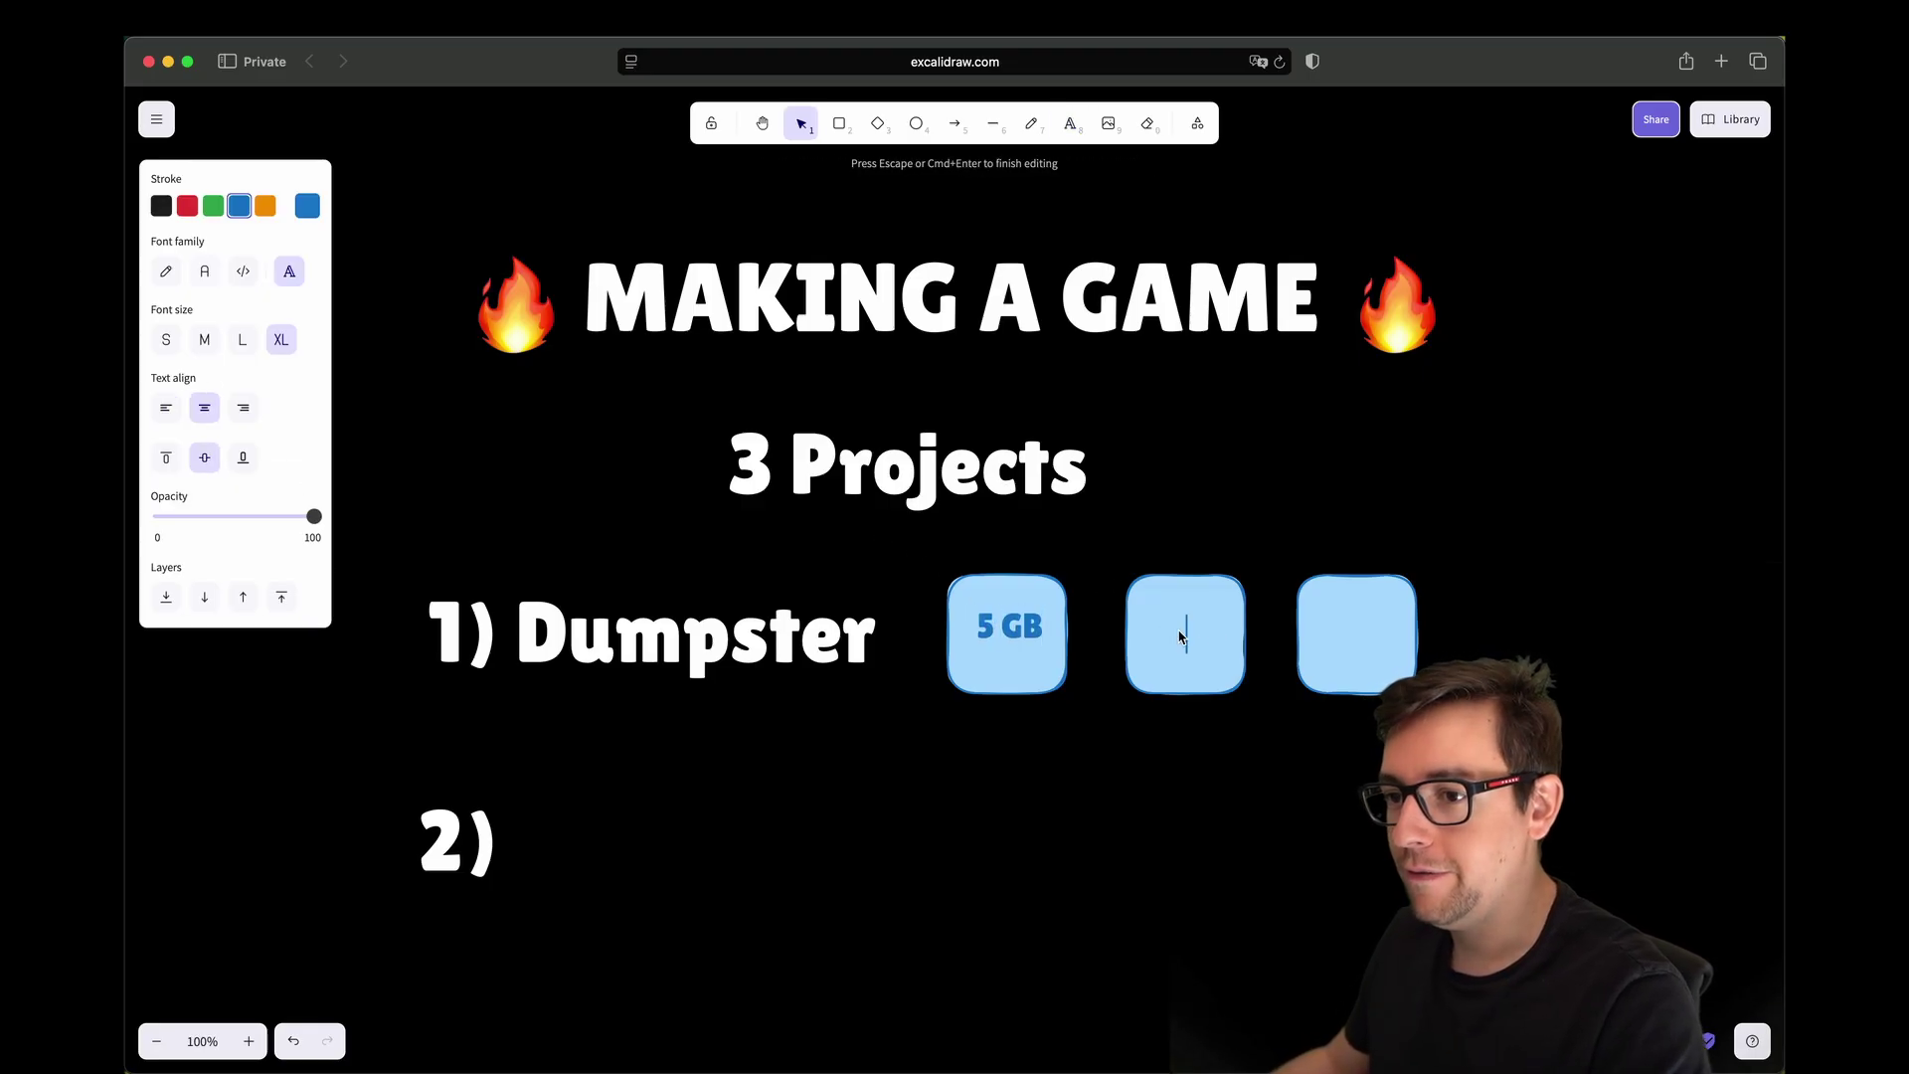
pyautogui.write('3 GB')
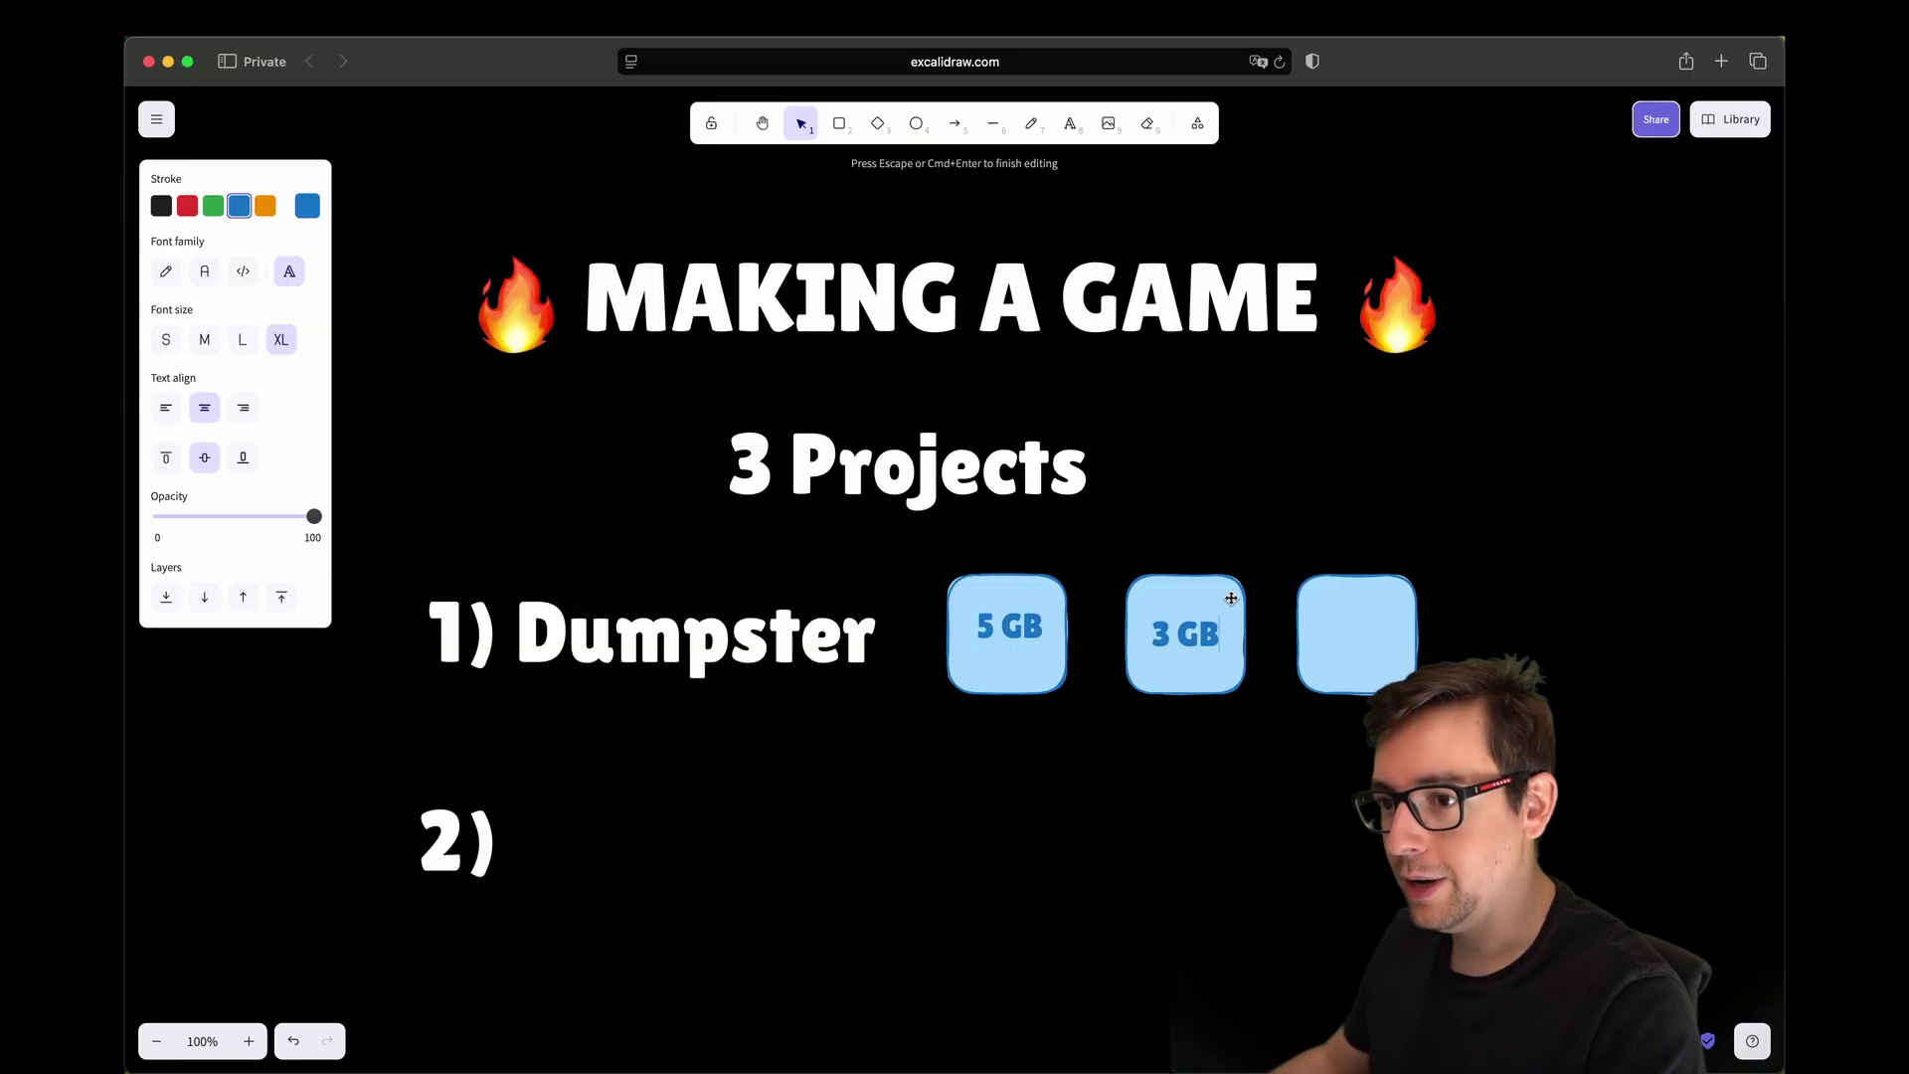
pyautogui.click(1303, 535)
pyautogui.doubleClick(1354, 631)
pyautogui.write('15')
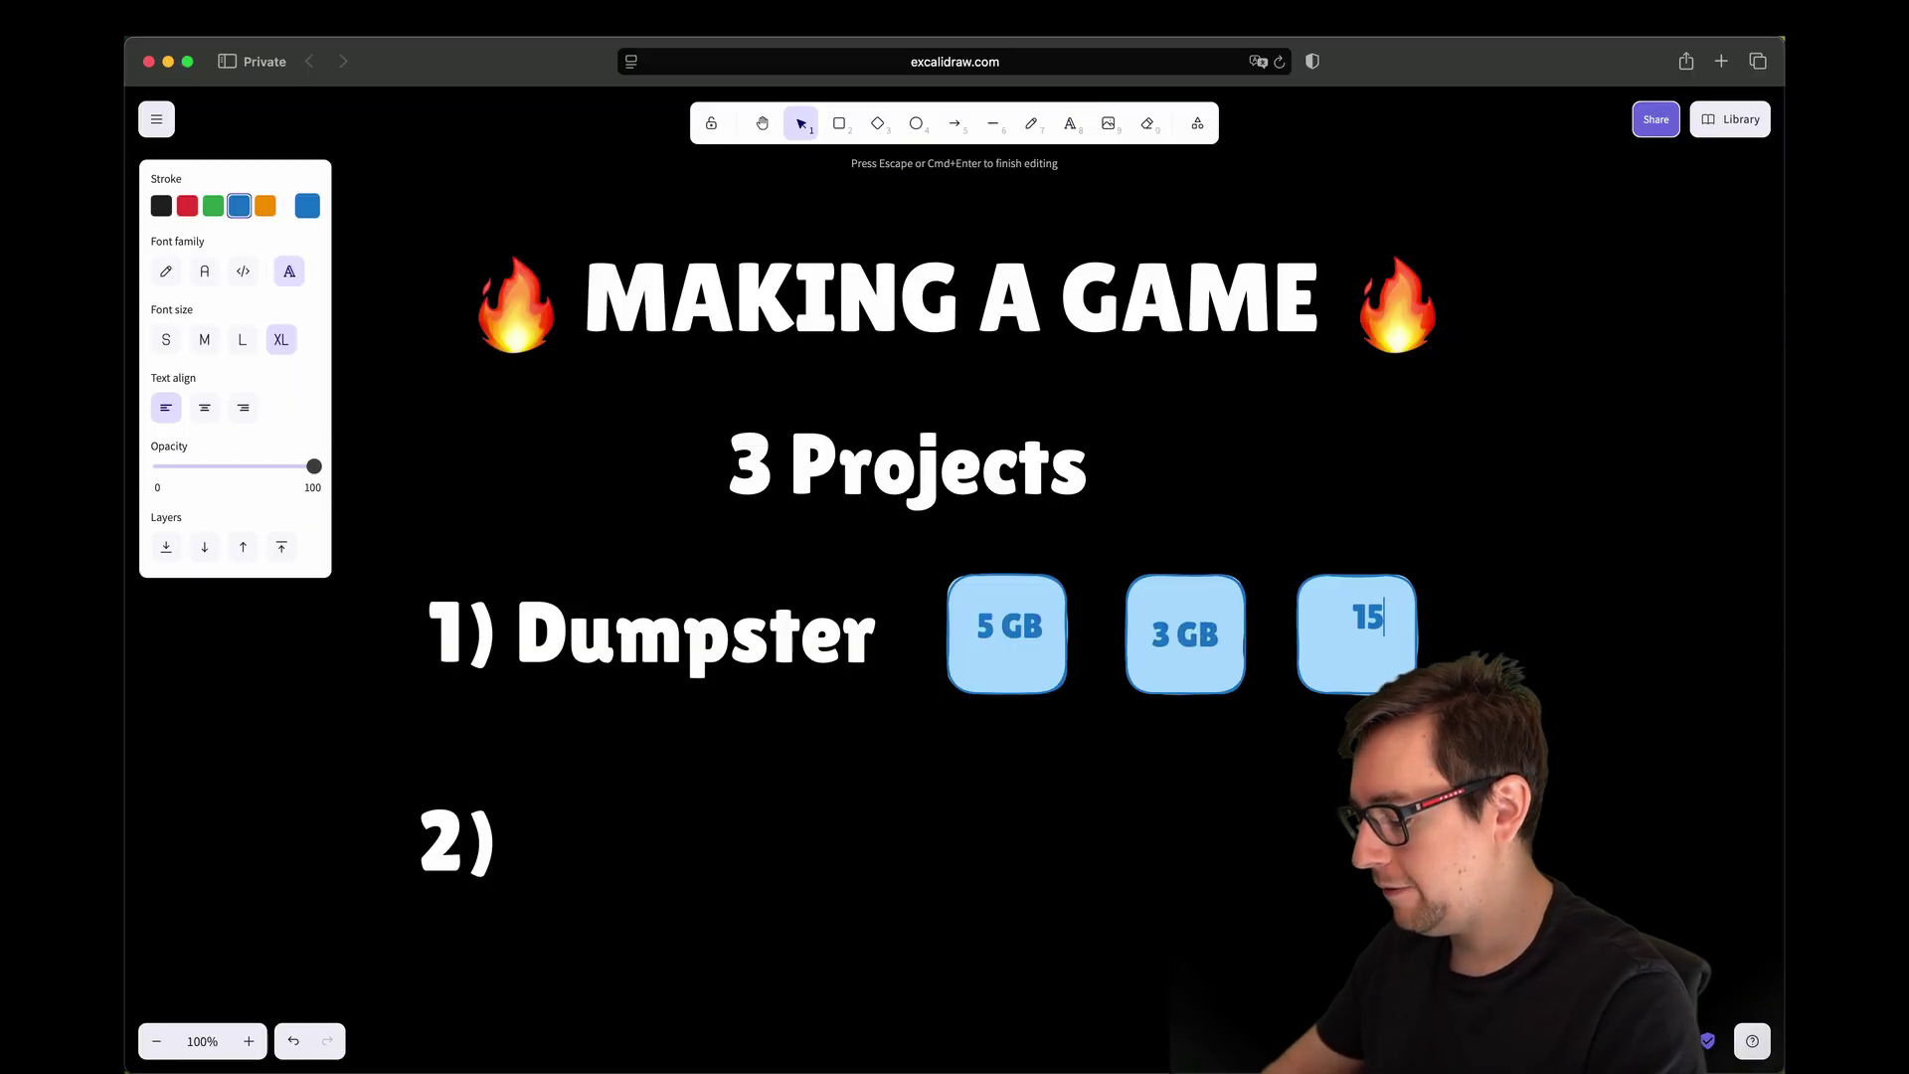
pyautogui.write('GB')
pyautogui.press('Escape')
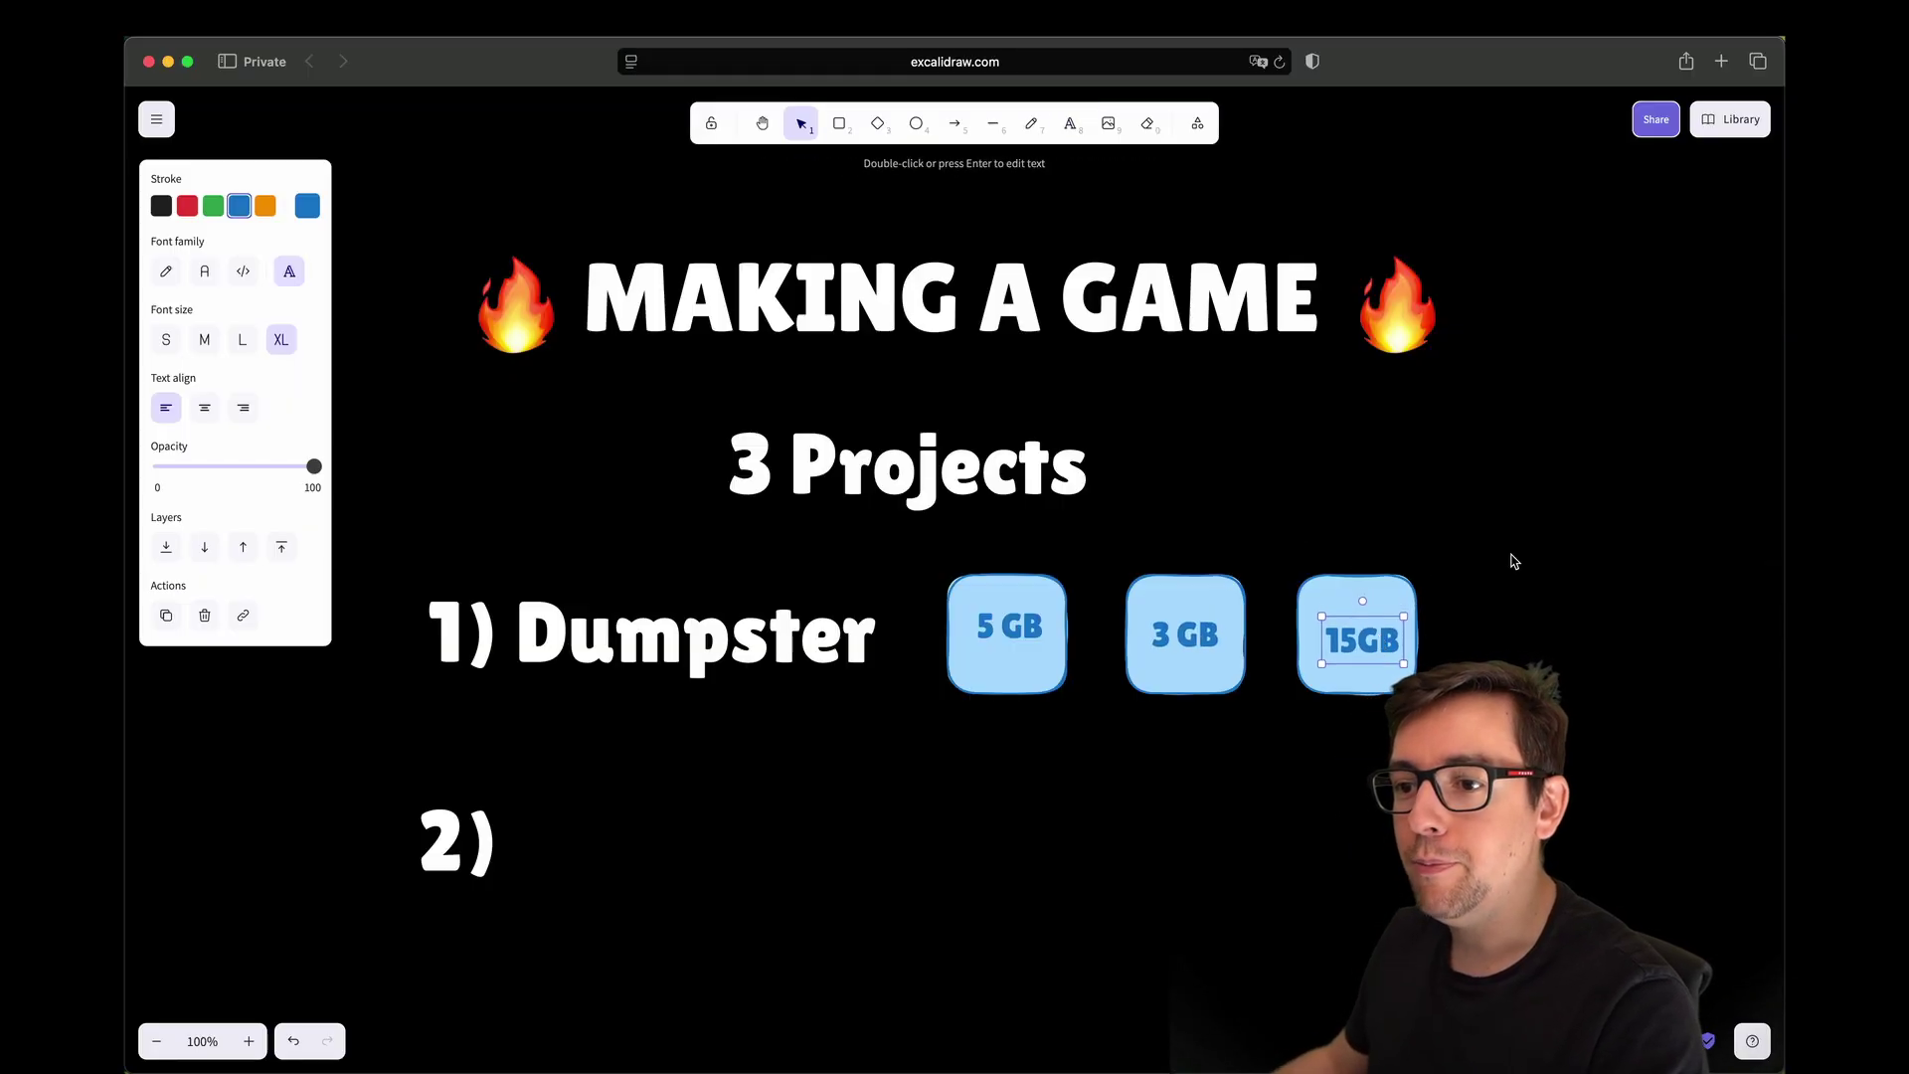
# Step: Add a blue 'xx, xxx GB' label just right of the 15GB box and align the 15GB text
pyautogui.click(1399, 529)
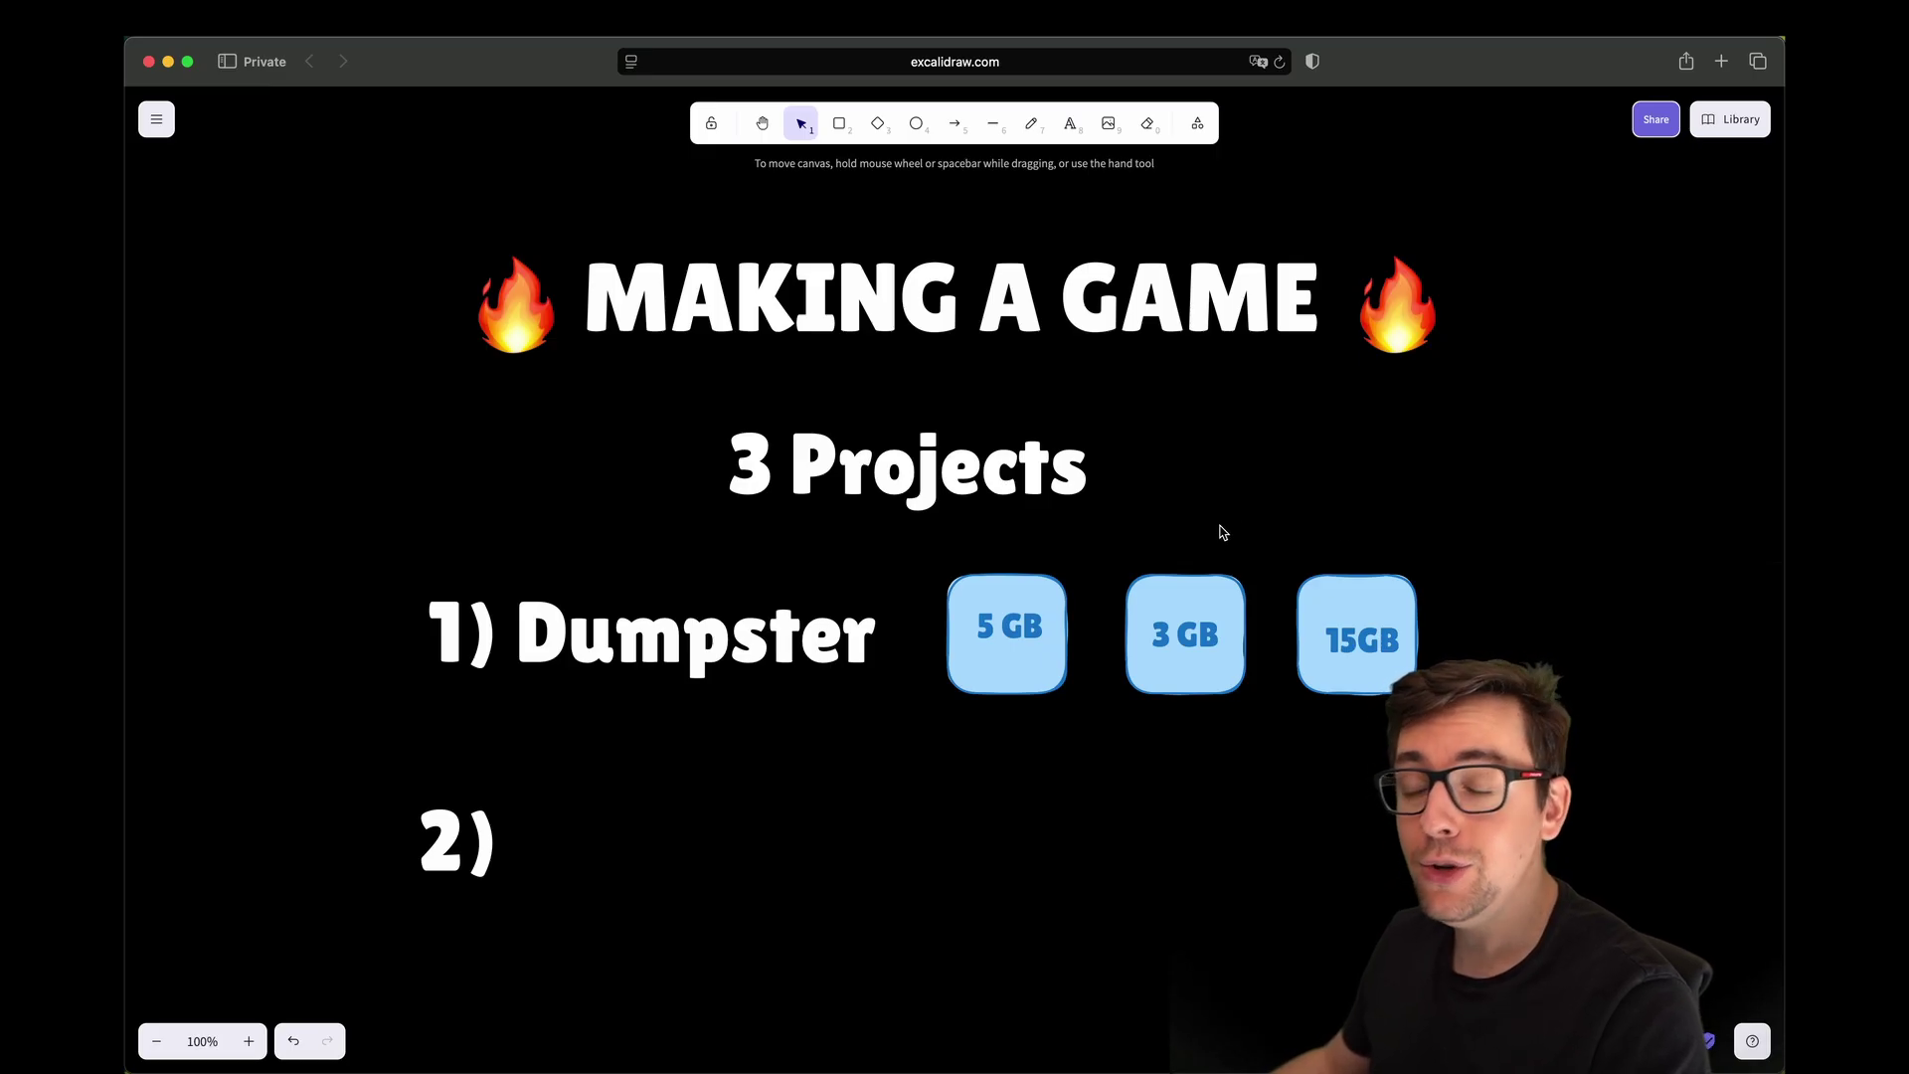
pyautogui.click(1034, 634)
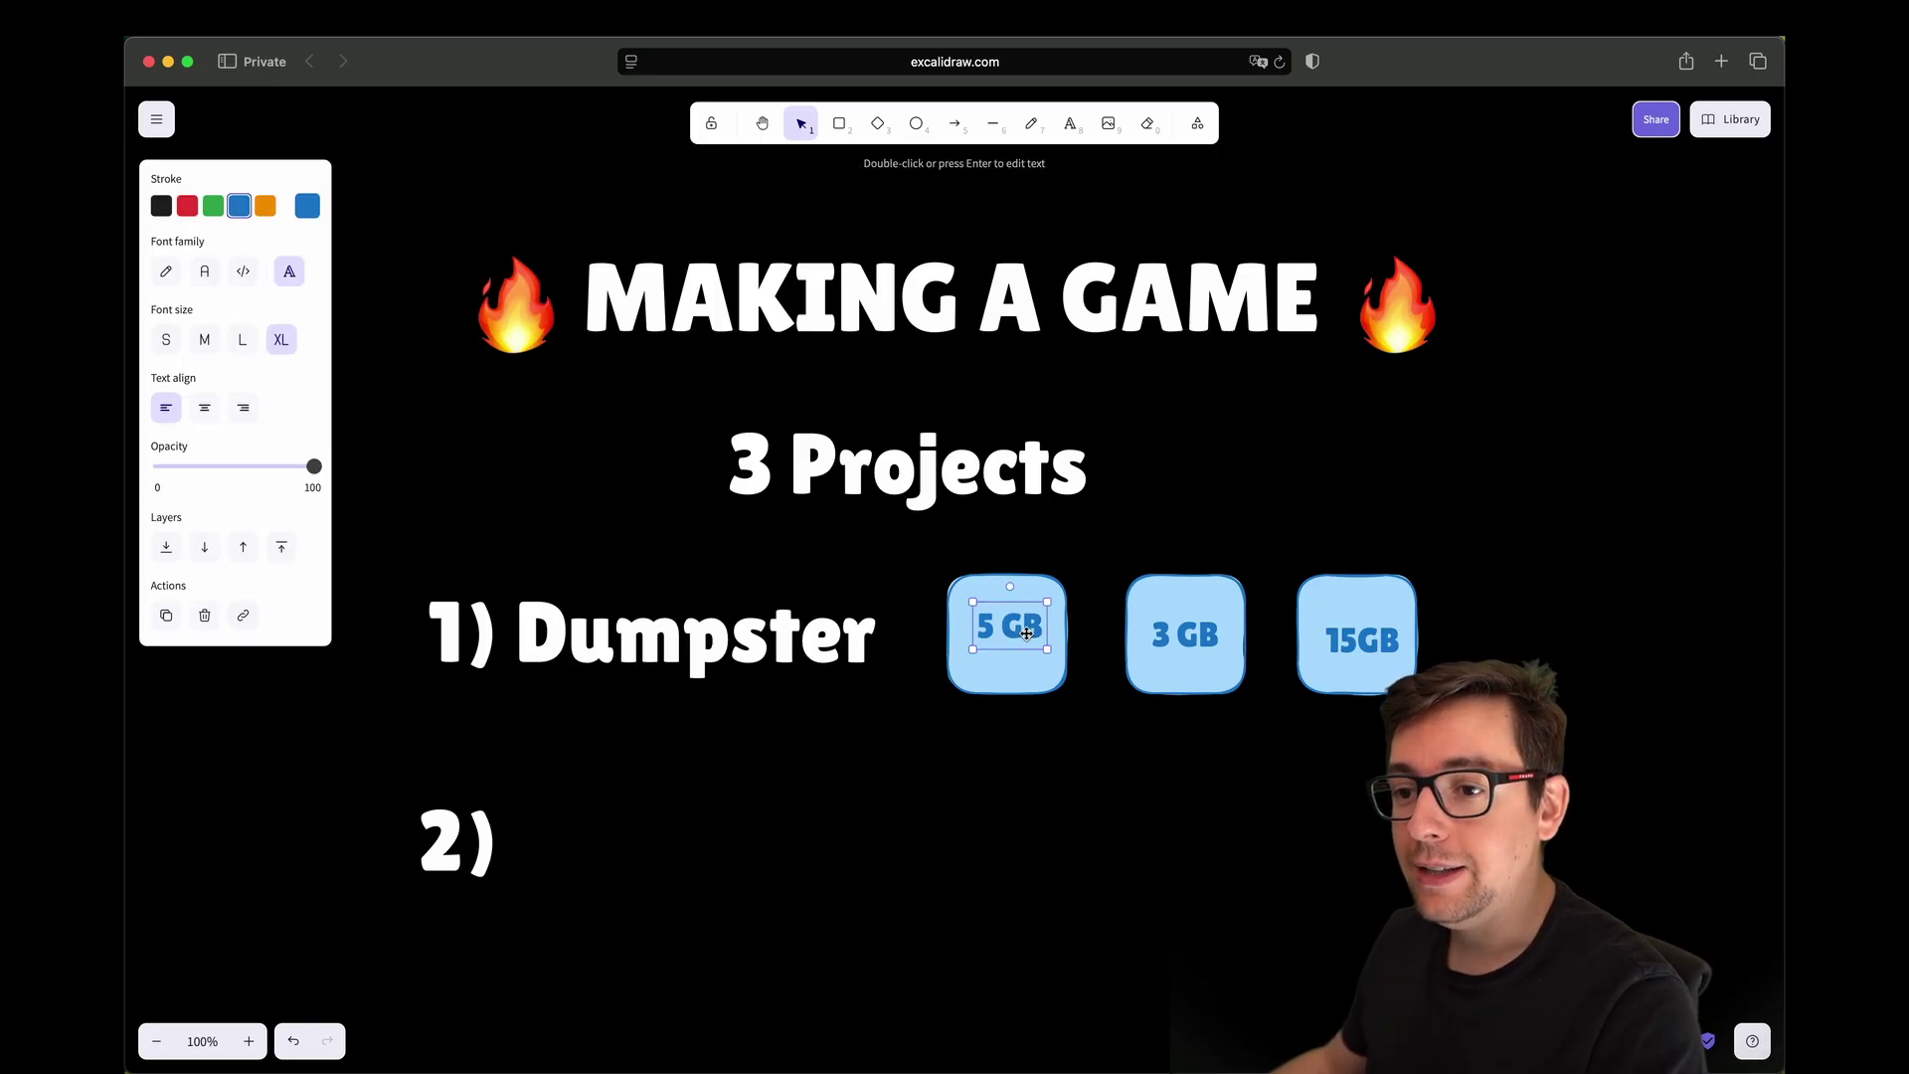
pyautogui.keyDown('alt'); pyautogui.moveTo(1027, 634); pyautogui.dragTo(1539, 640); pyautogui.keyUp('alt')
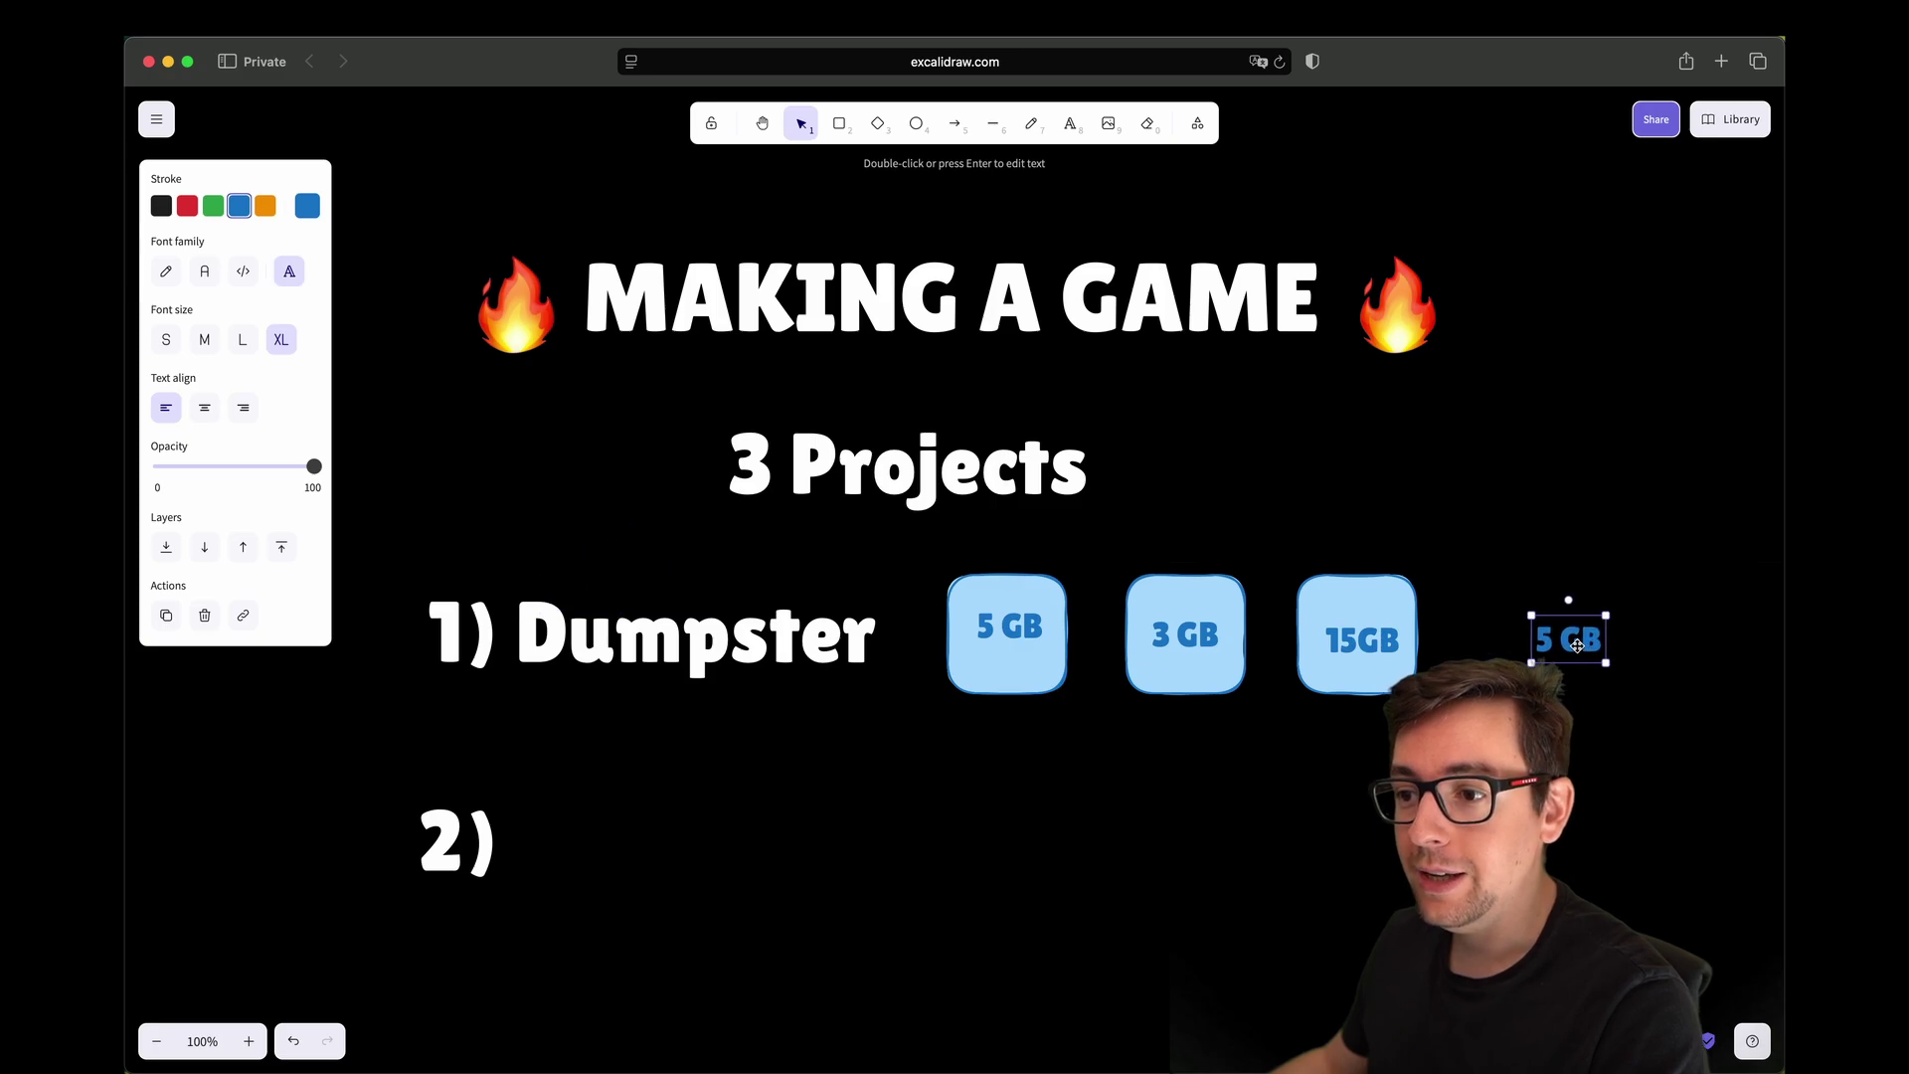
pyautogui.doubleClick(1577, 646)
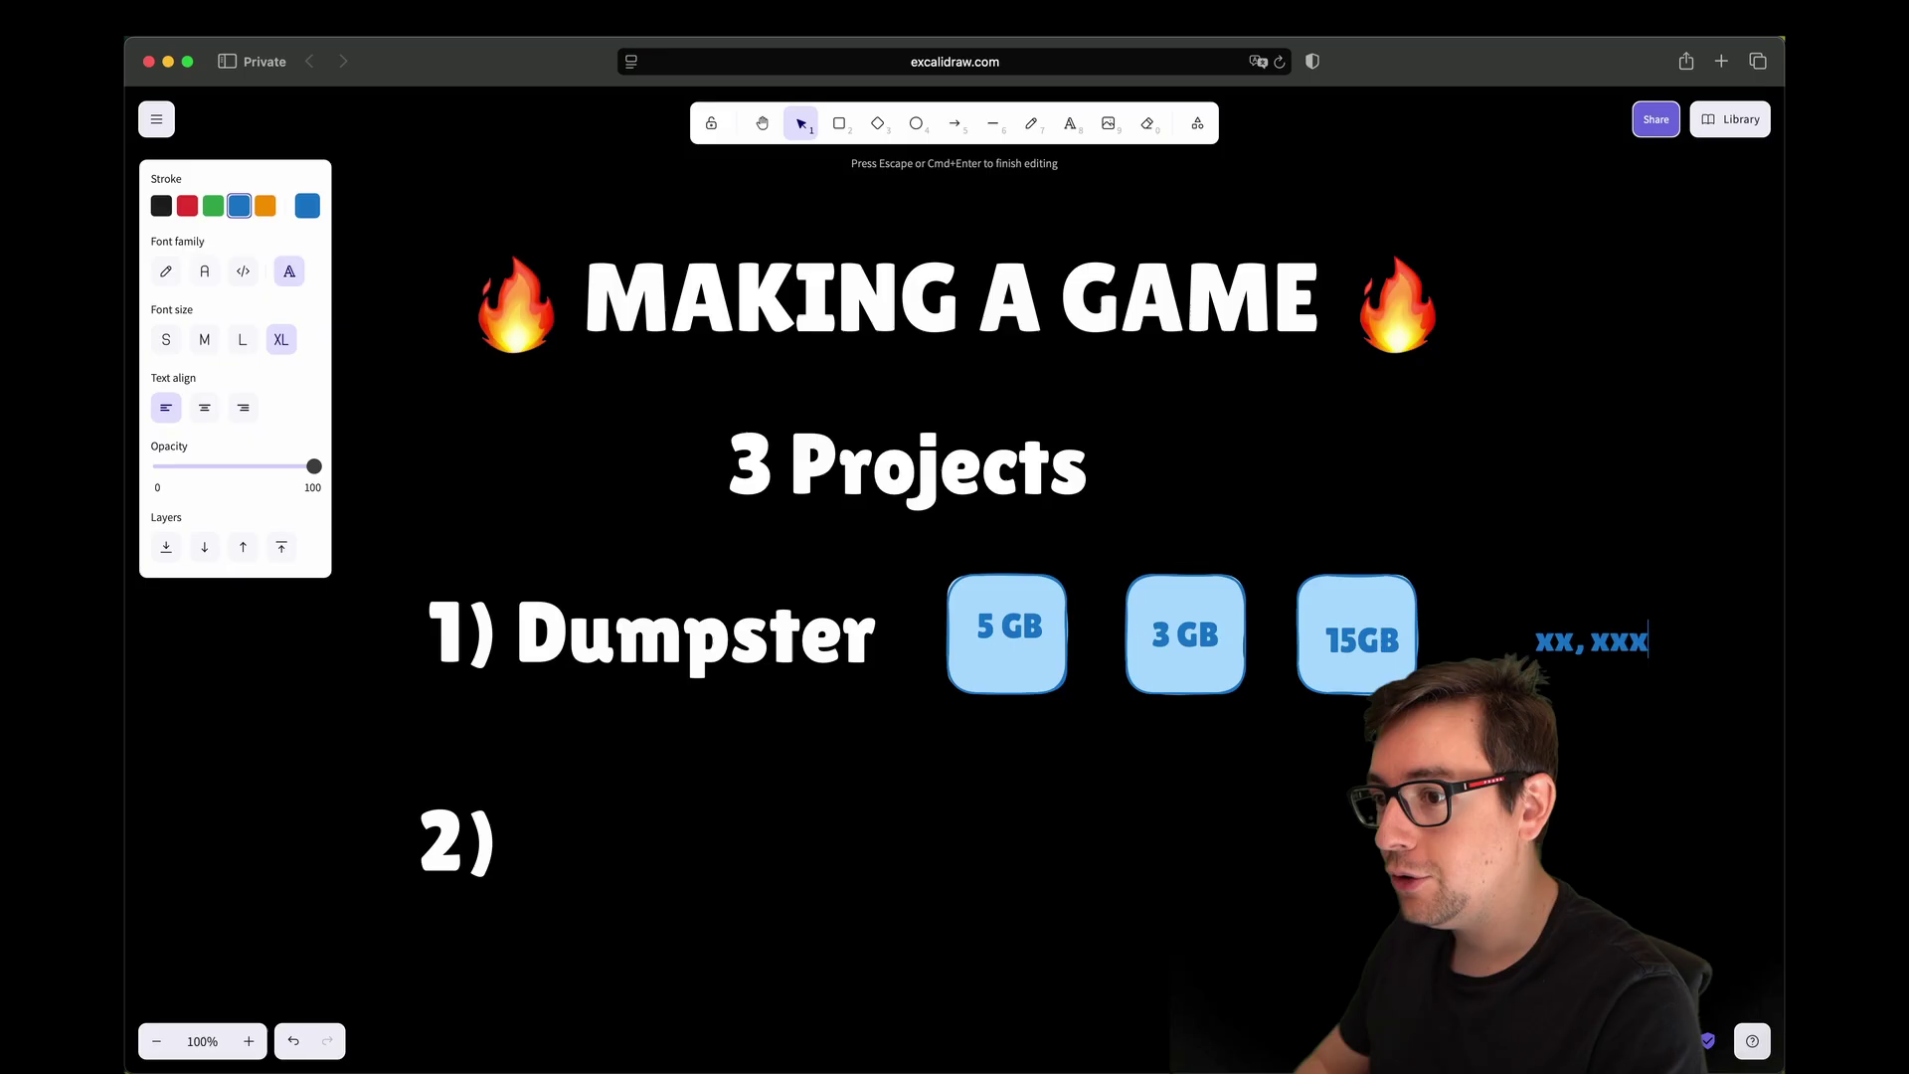
pyautogui.write('GB')
pyautogui.click(1545, 592)
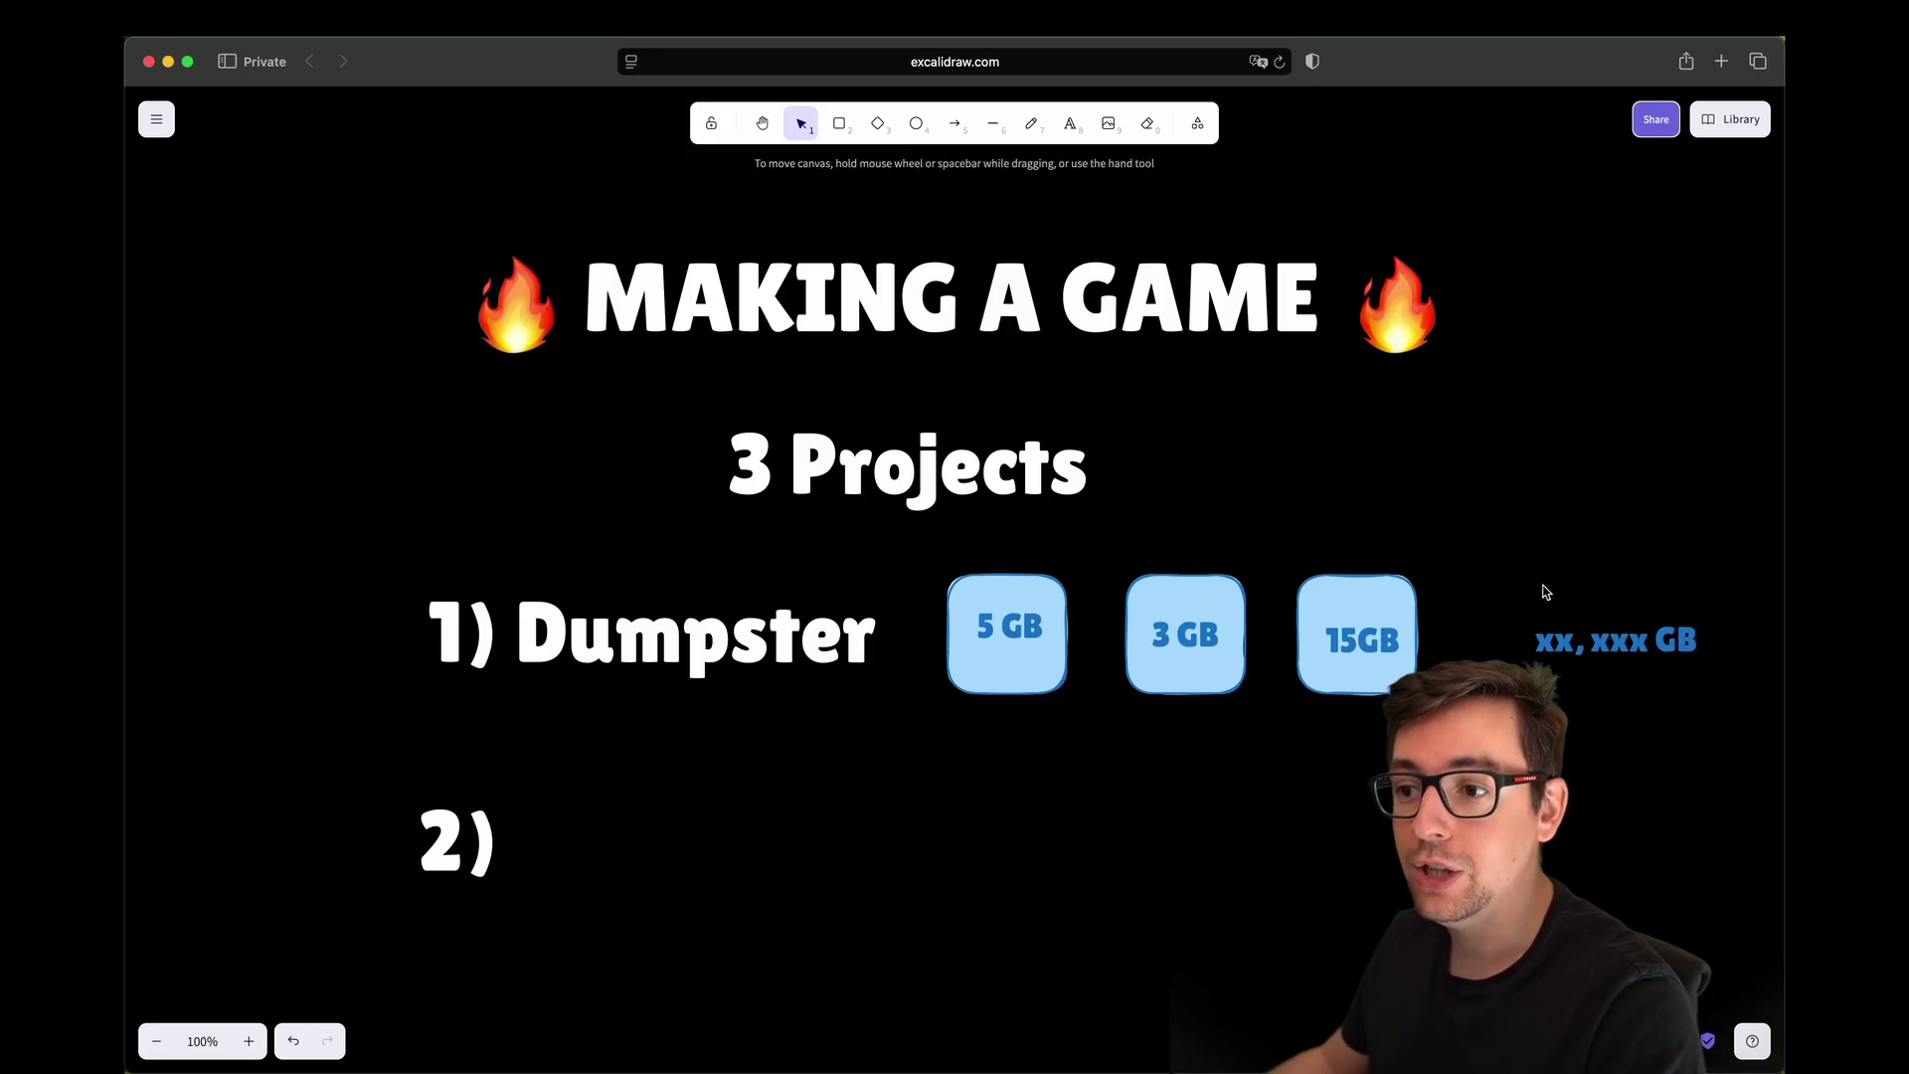
pyautogui.moveTo(1600, 643); pyautogui.dragTo(1546, 637)
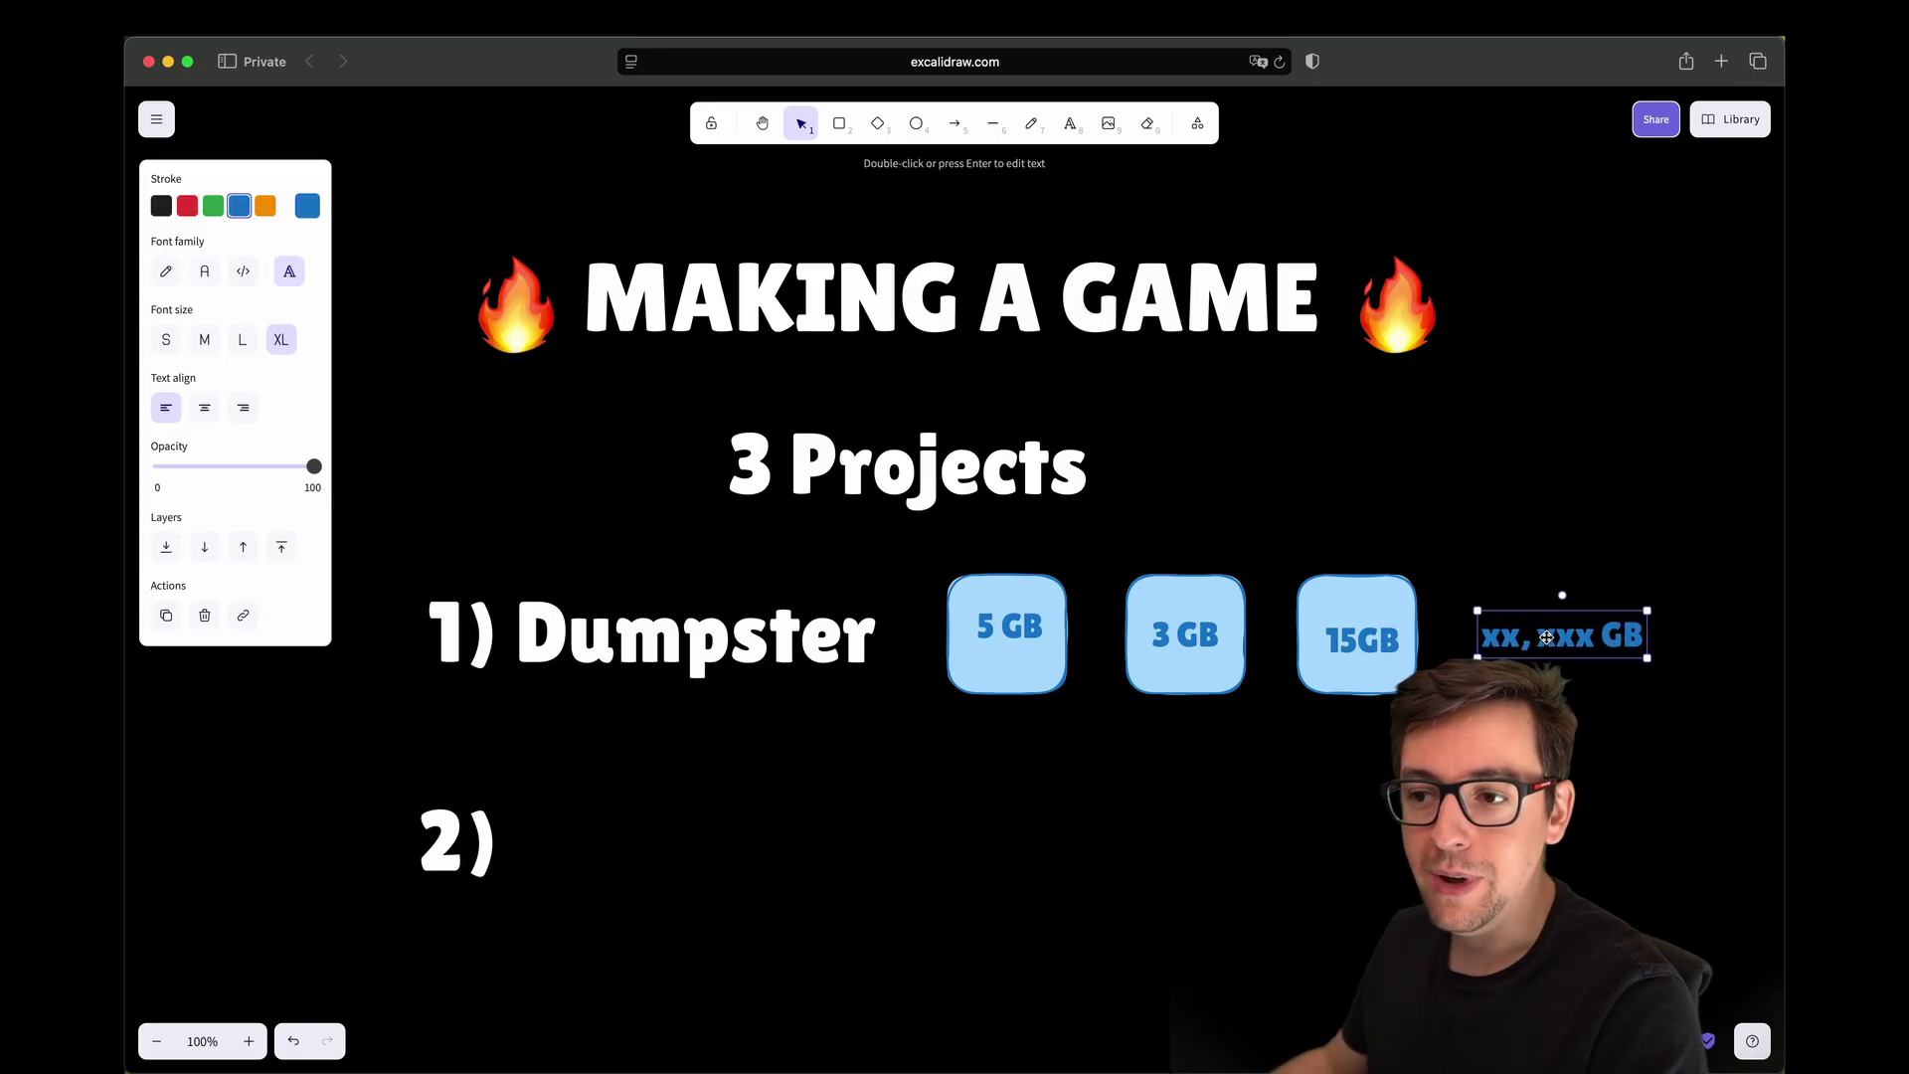
pyautogui.click(1432, 611)
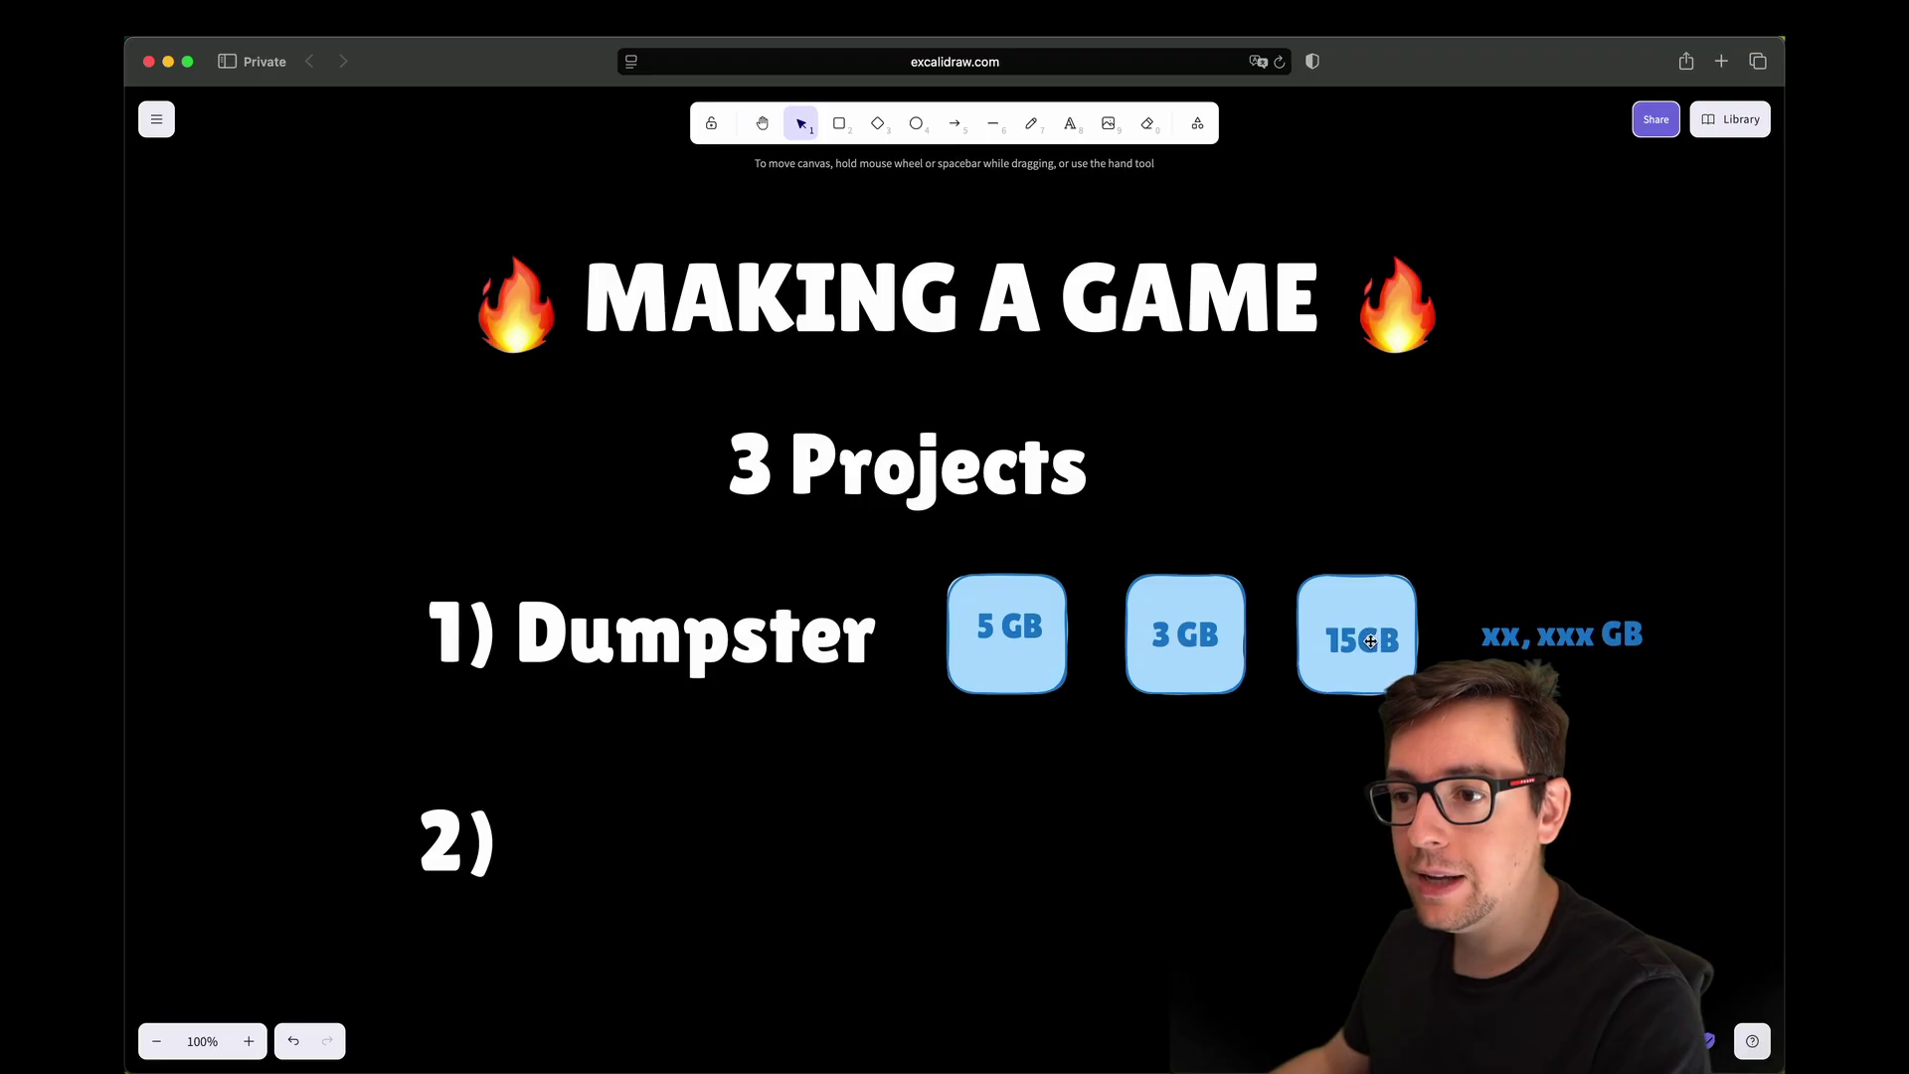
pyautogui.moveTo(1370, 642); pyautogui.dragTo(1367, 634)
pyautogui.click(1449, 583)
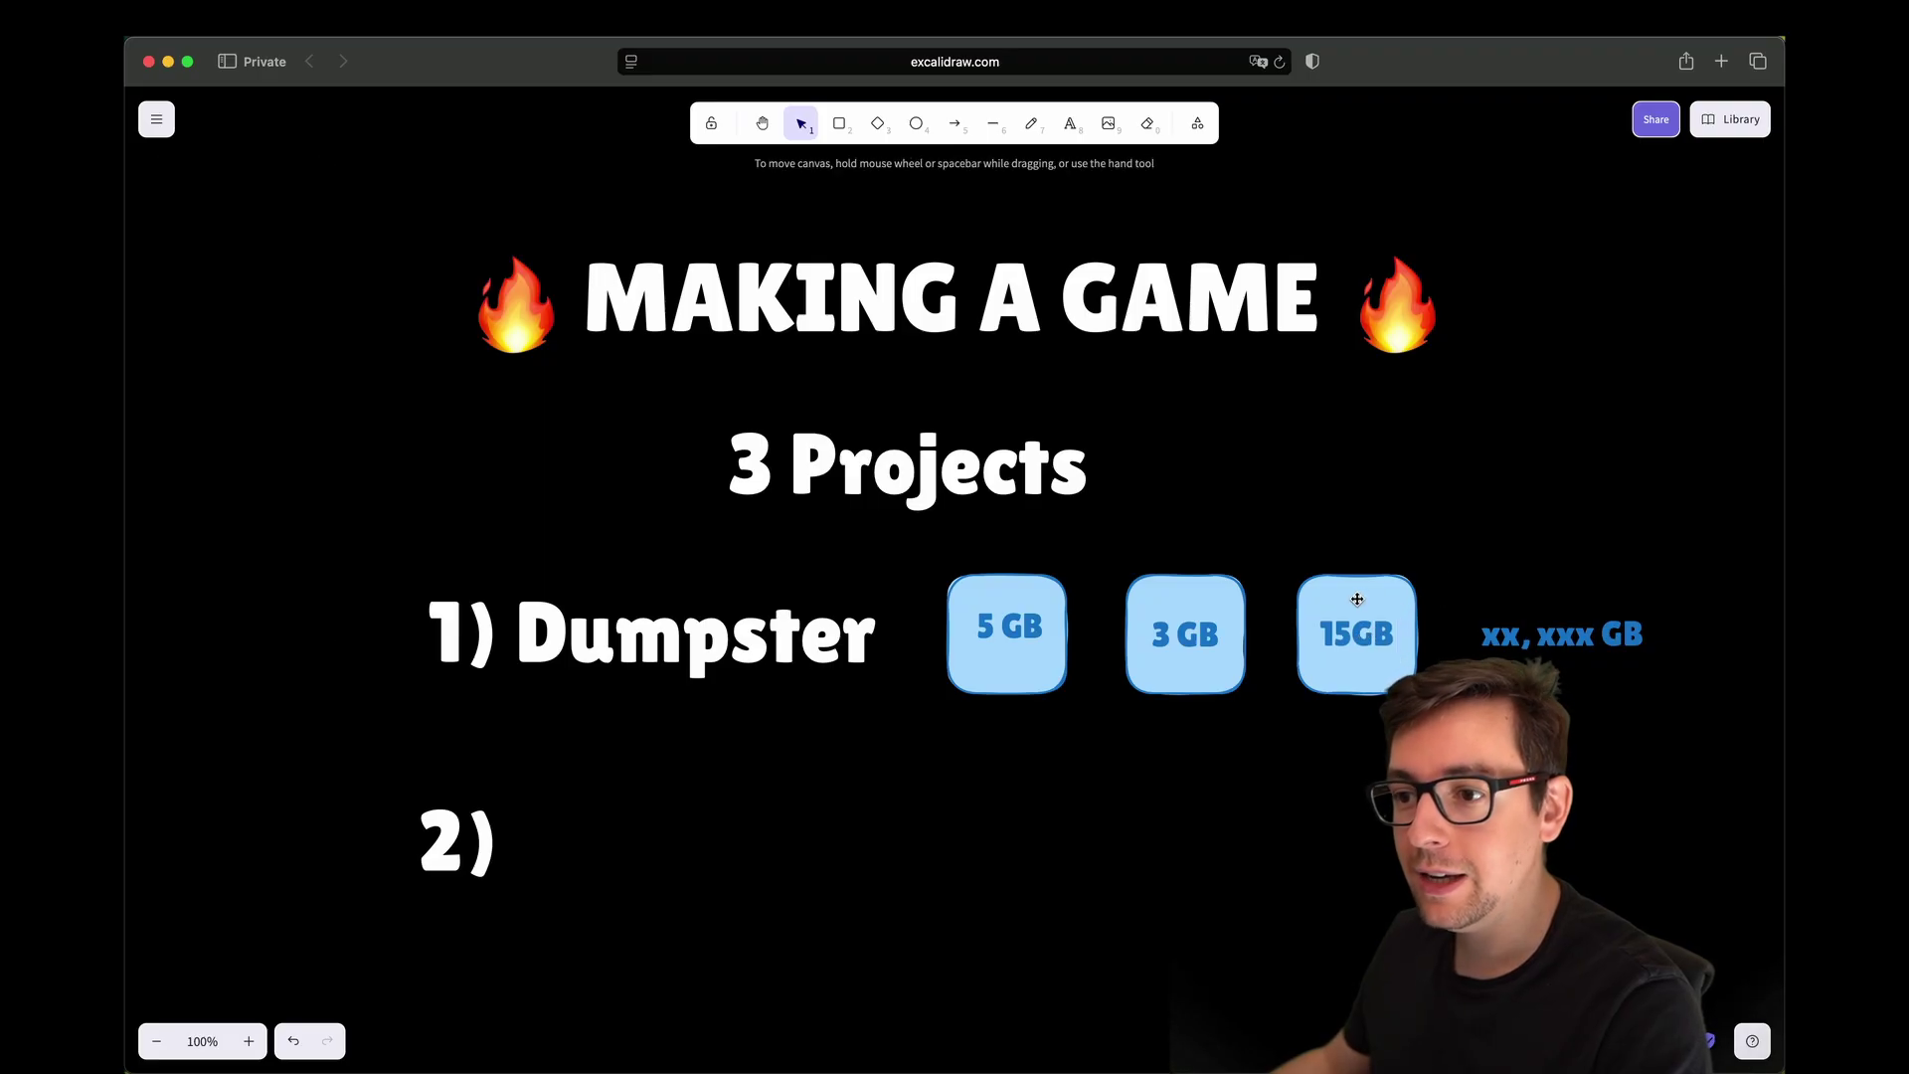
# Step: Sketch a red (e03131) freehand loop on the 15GB box's top-right corner
pyautogui.click(839, 123)
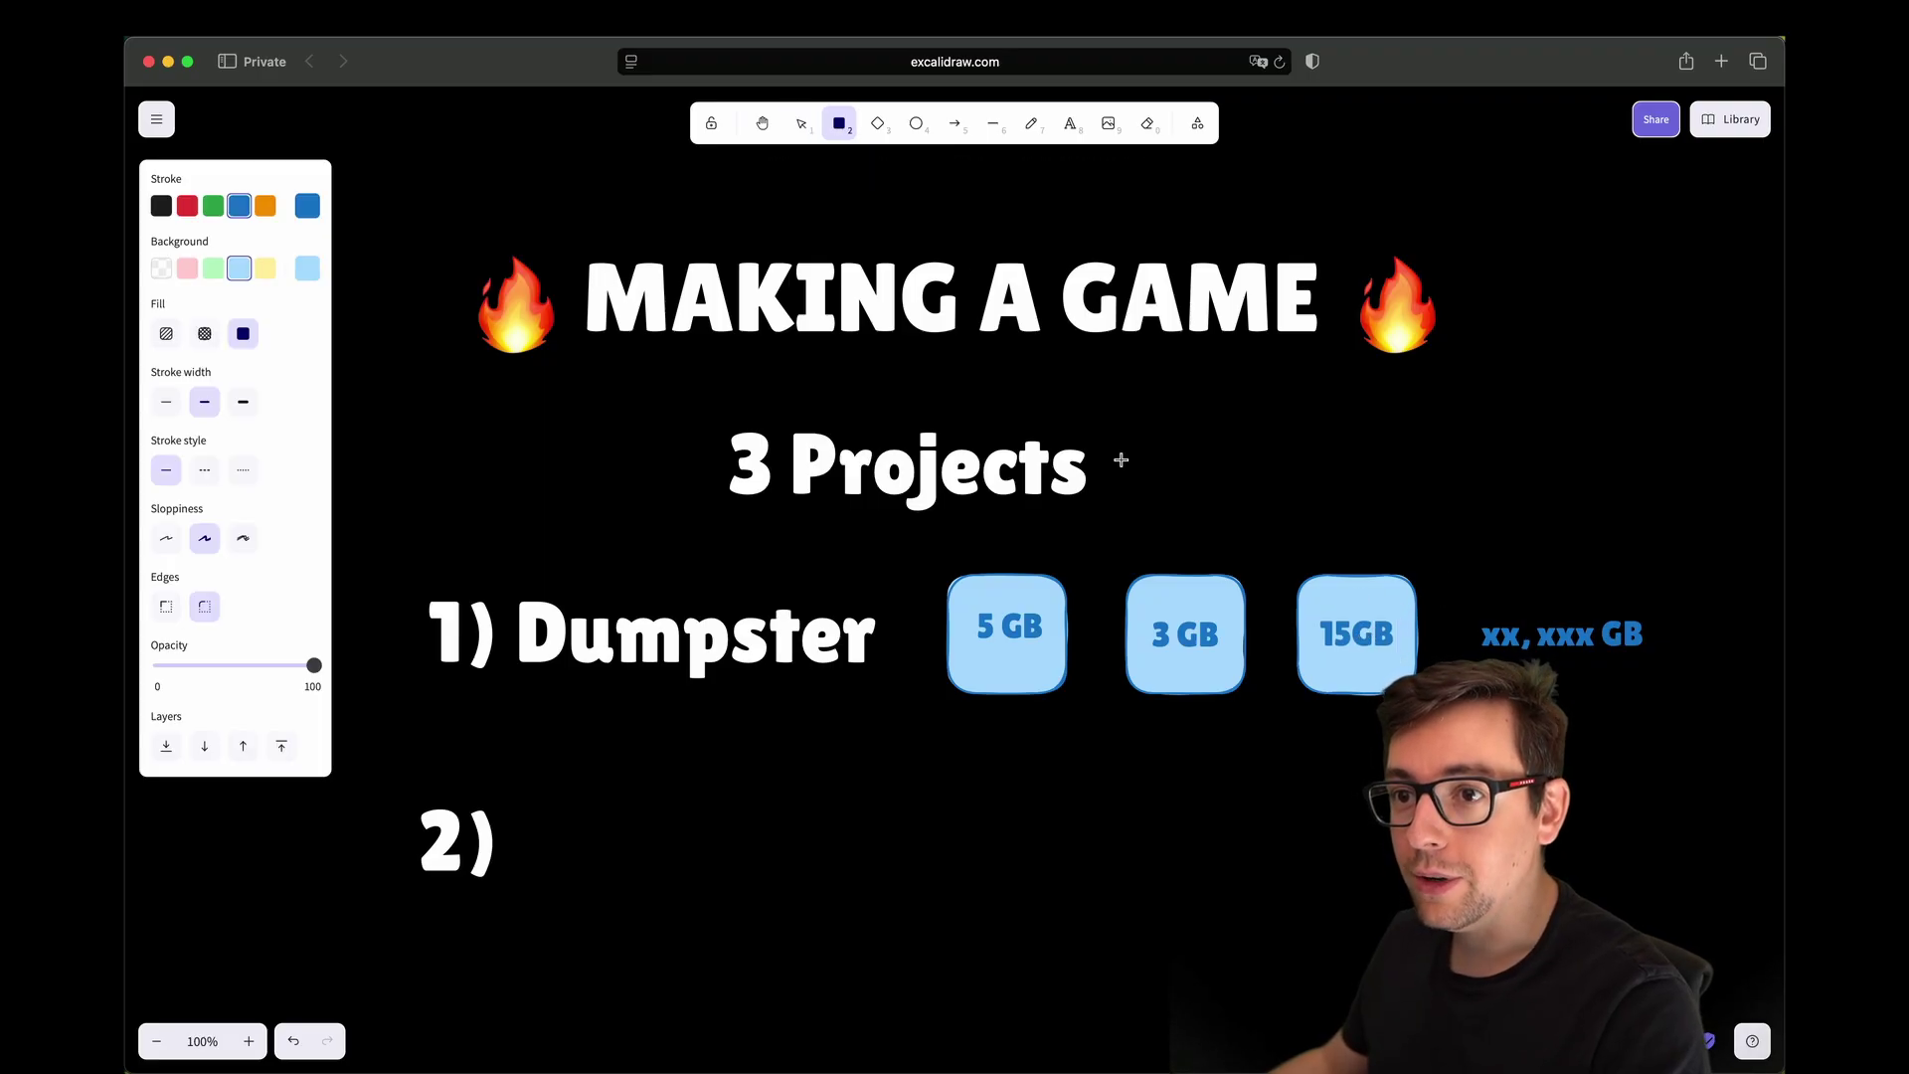
pyautogui.click(1031, 123)
pyautogui.click(307, 213)
pyautogui.click(514, 290)
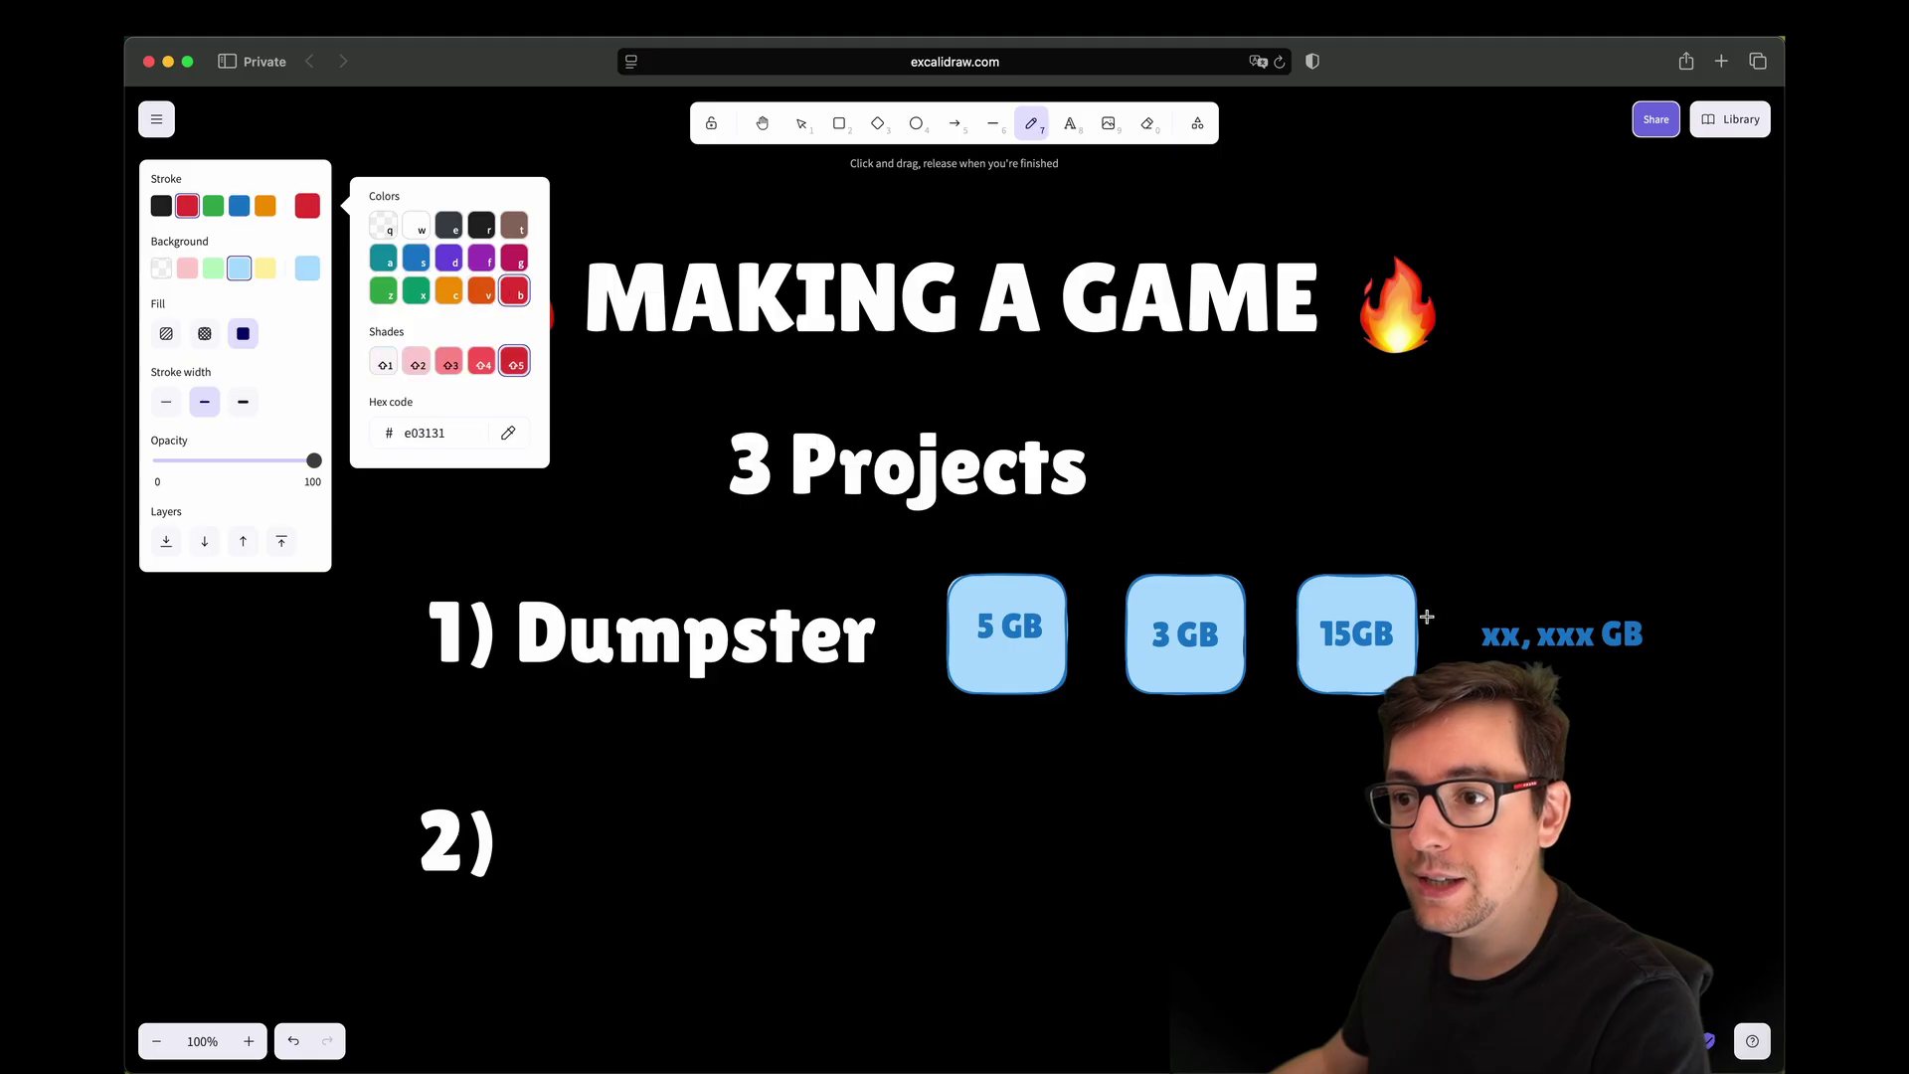
pyautogui.moveTo(1392, 585); pyautogui.dragTo(1387, 607)
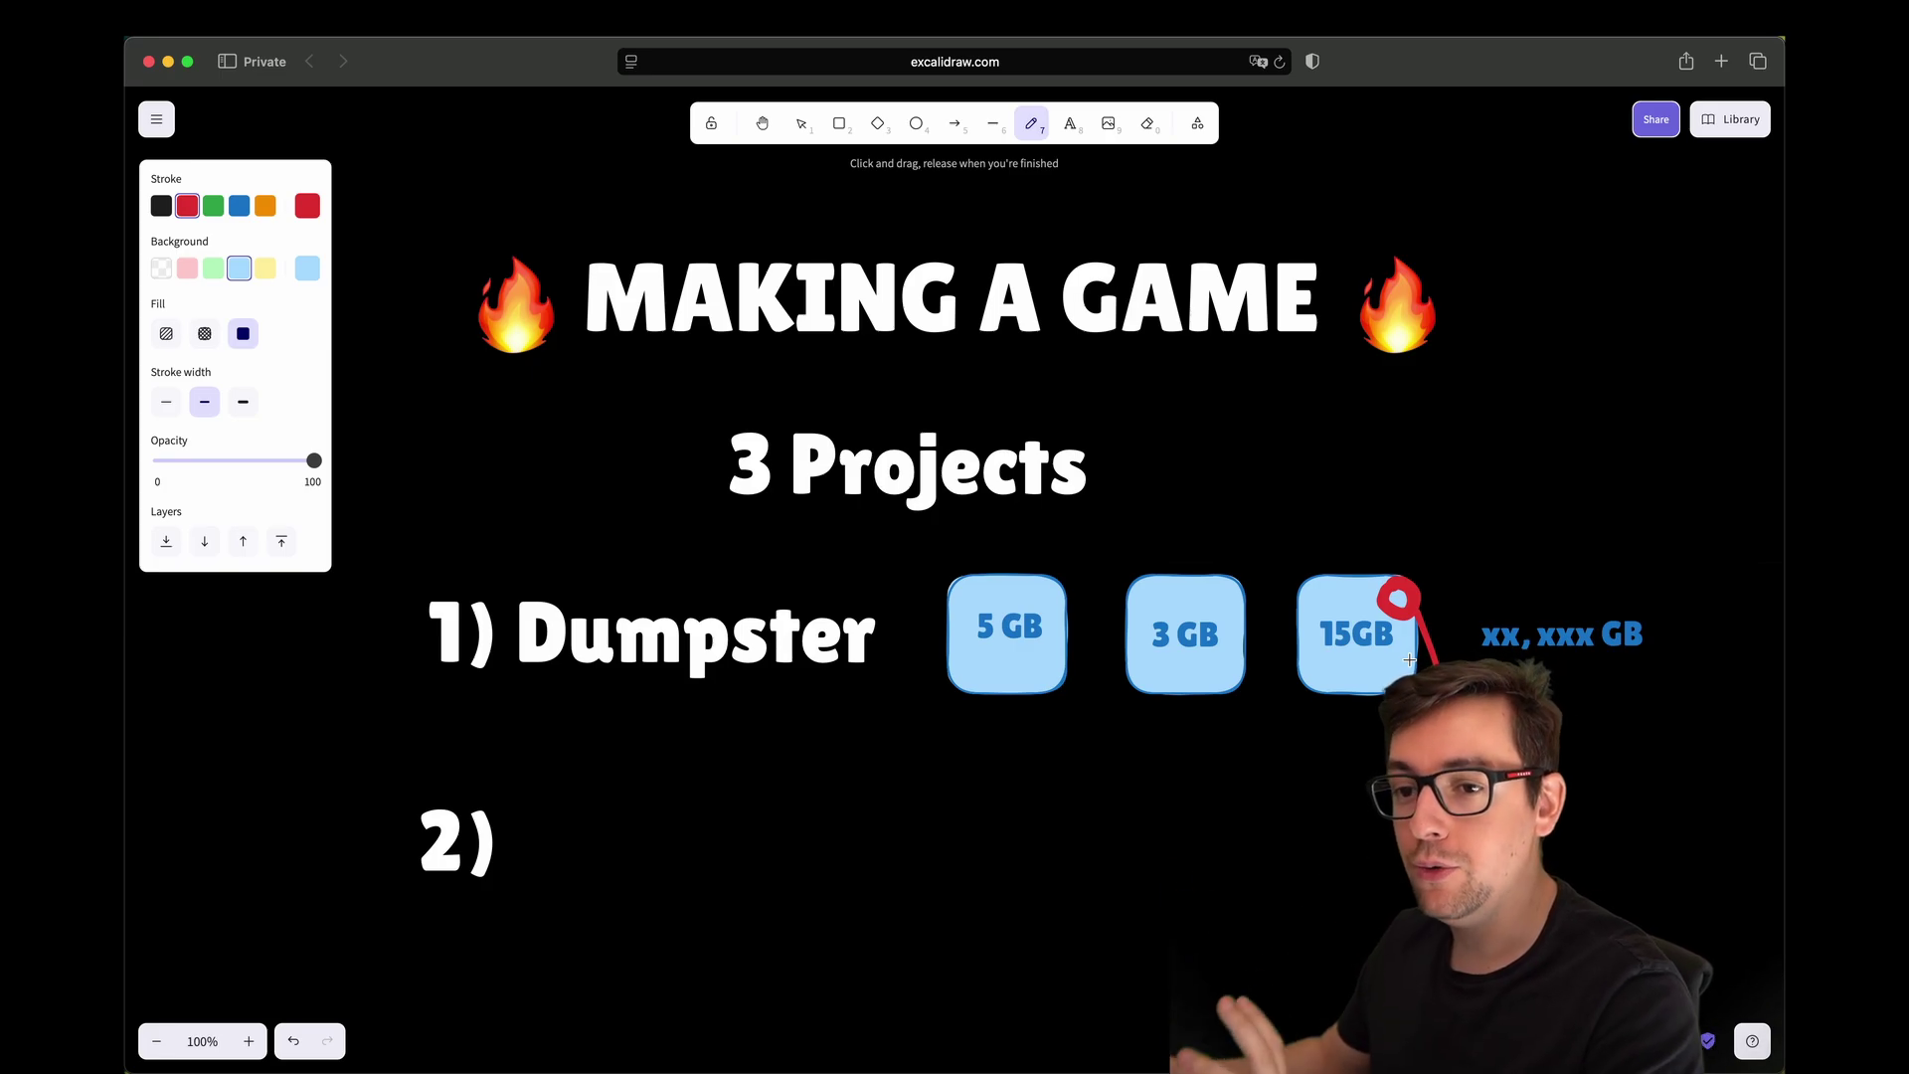
pyautogui.click(1070, 123)
# Step: Retitle the '2)' heading as '2) Prototype'
pyautogui.click(515, 840)
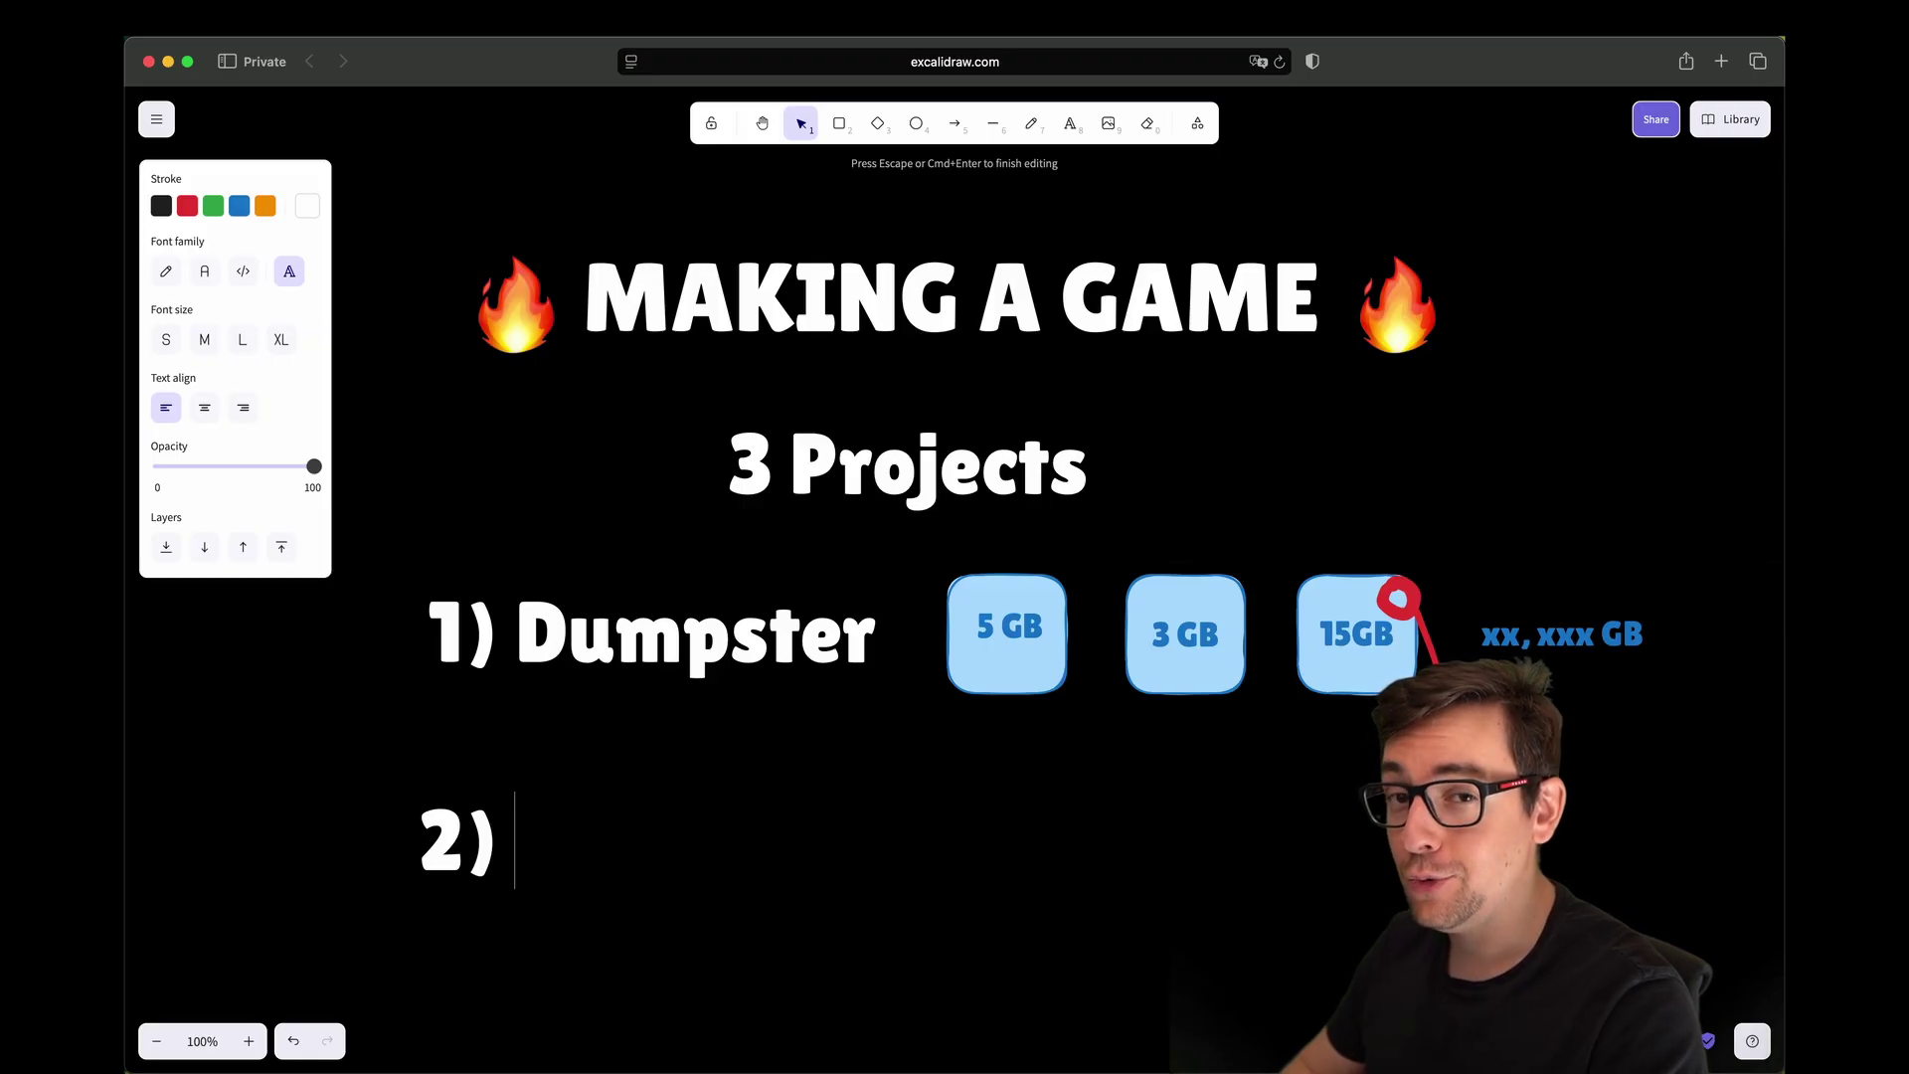
pyautogui.write('Prototype')
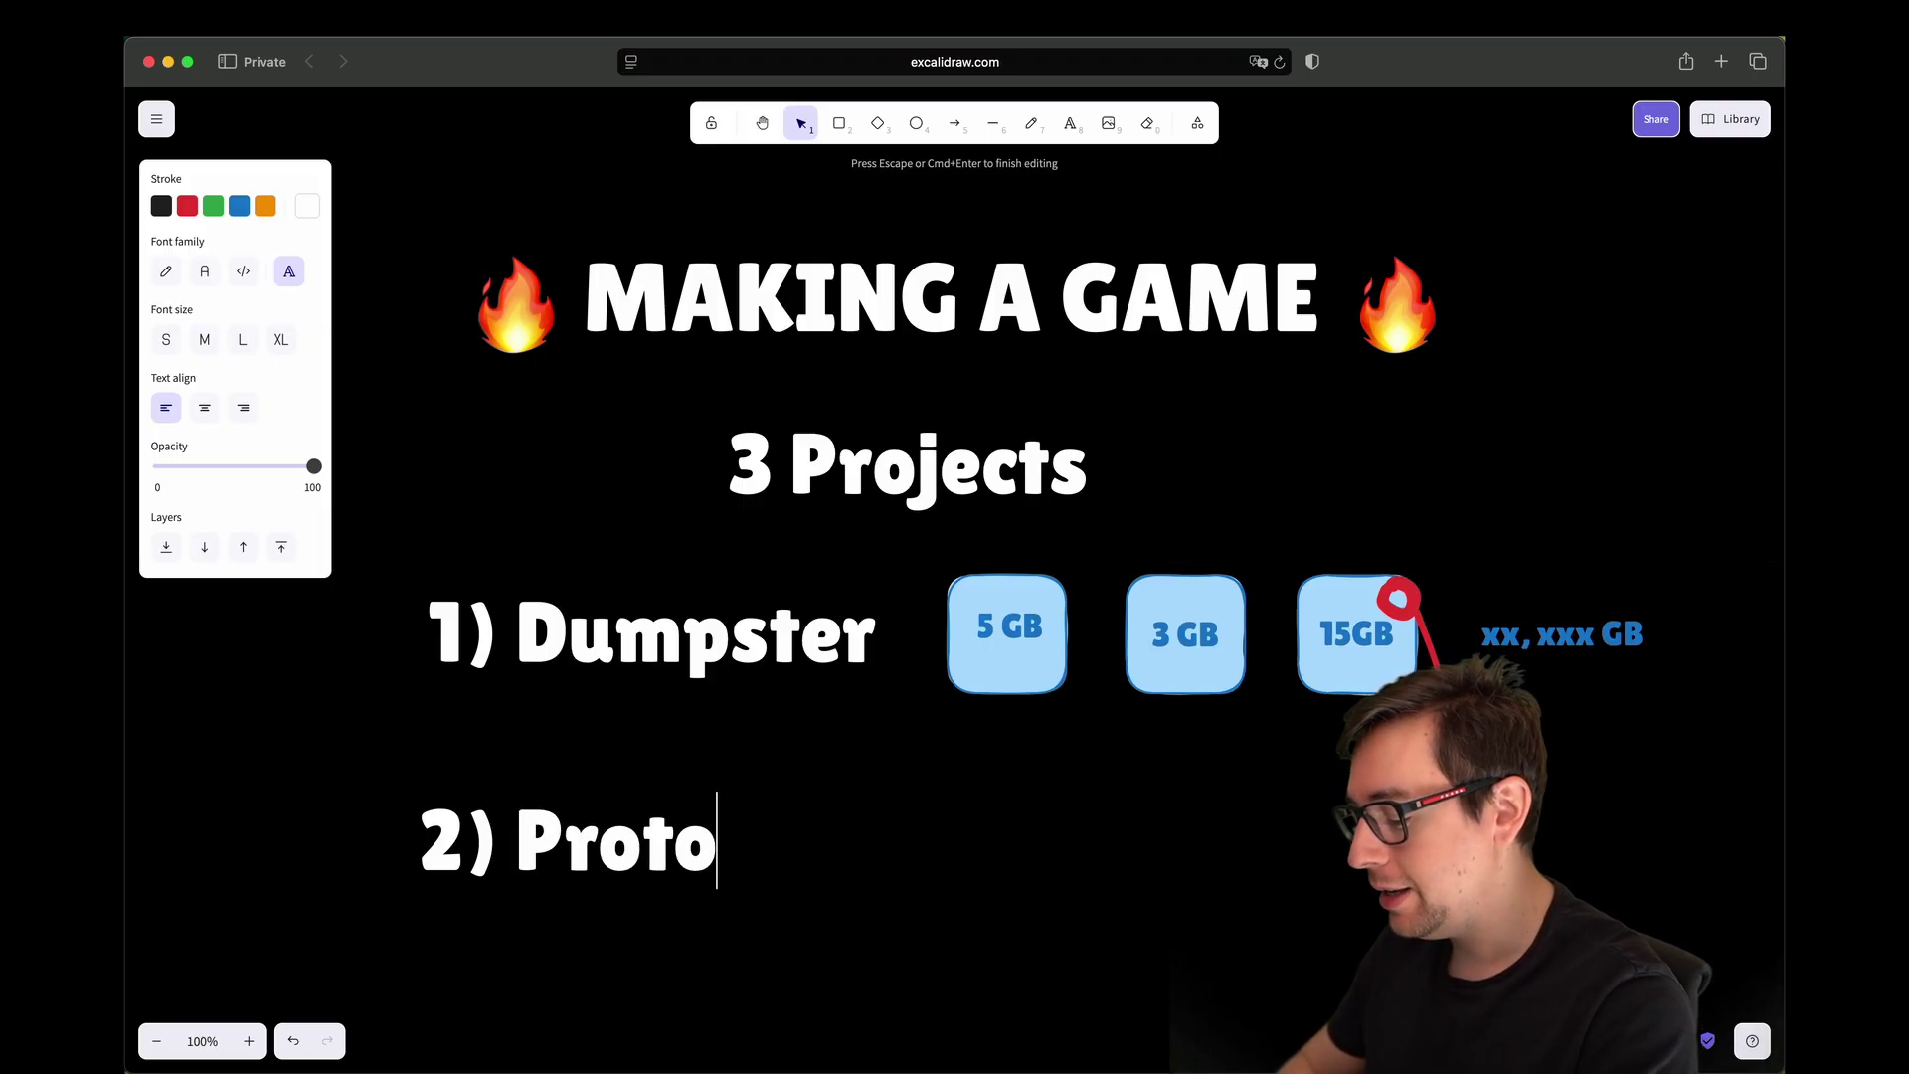
pyautogui.click(959, 772)
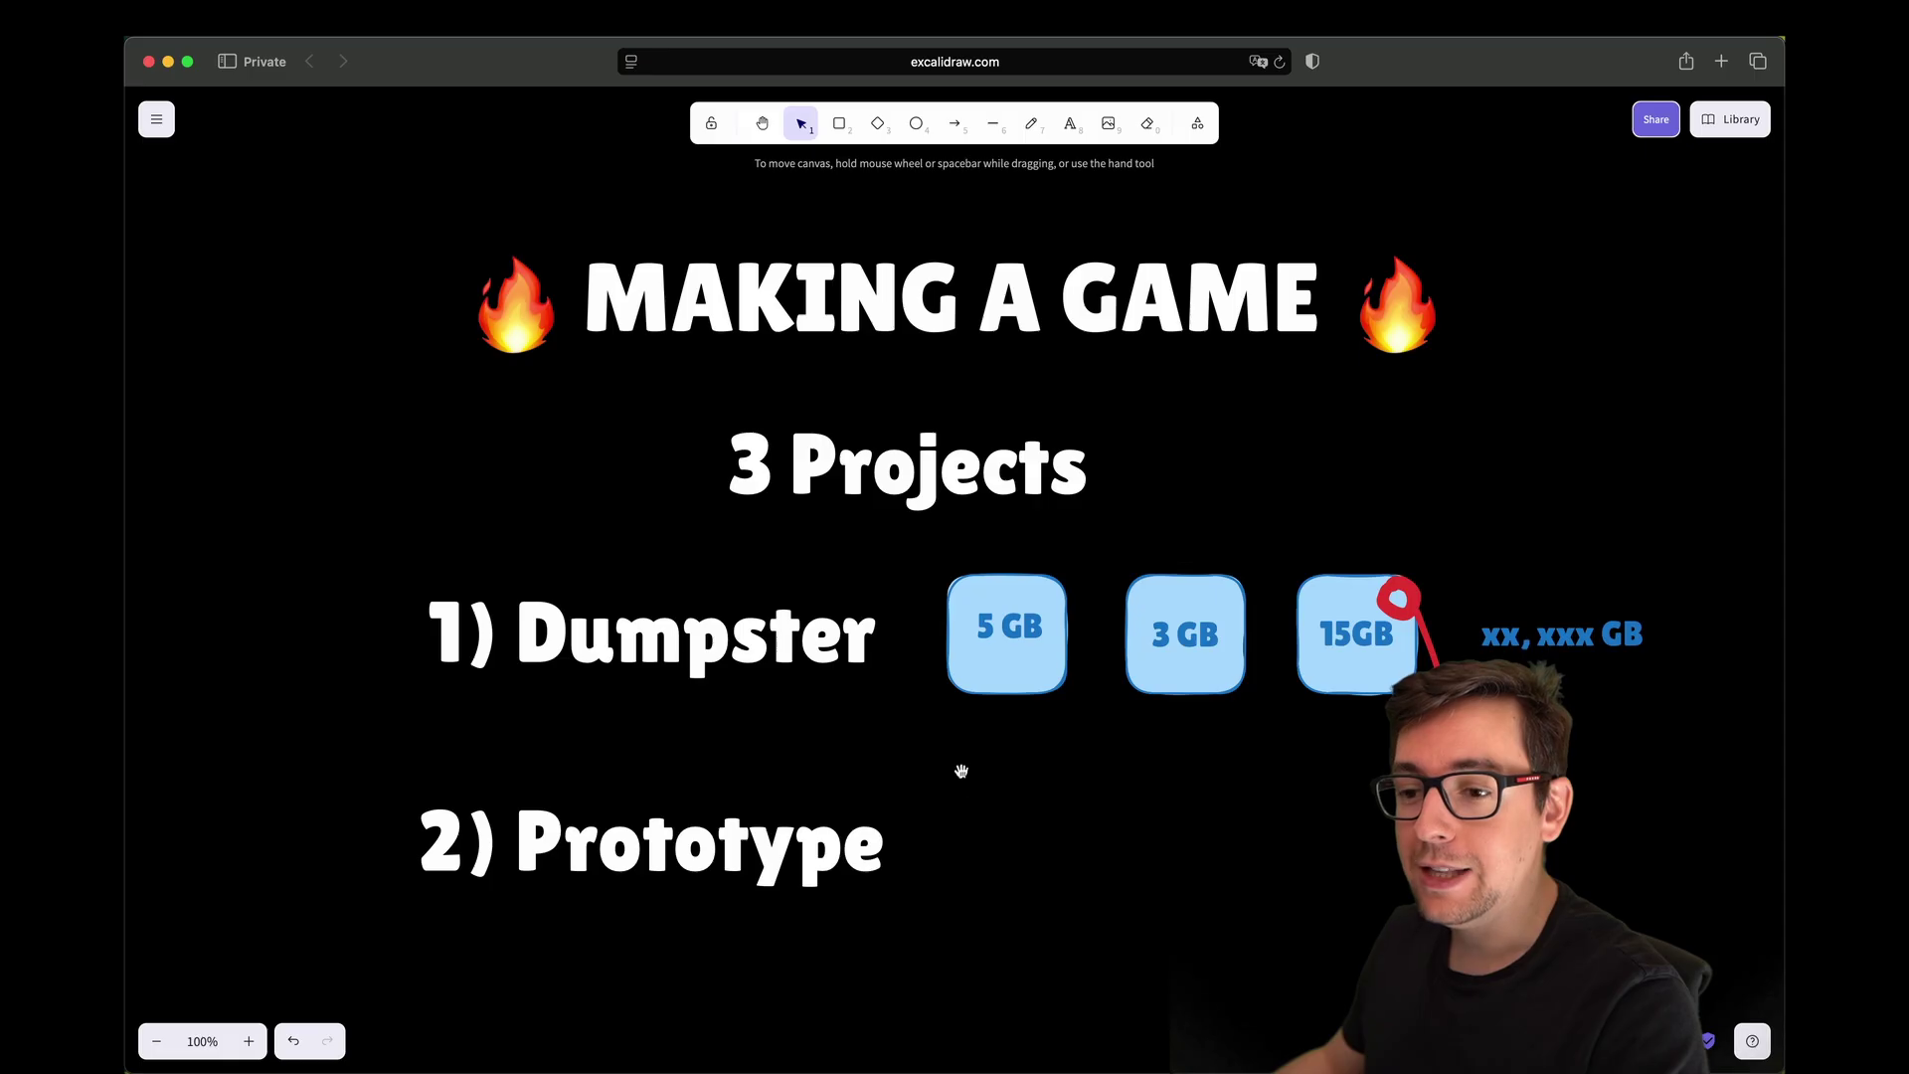
pyautogui.scroll(-4, 908, 558)
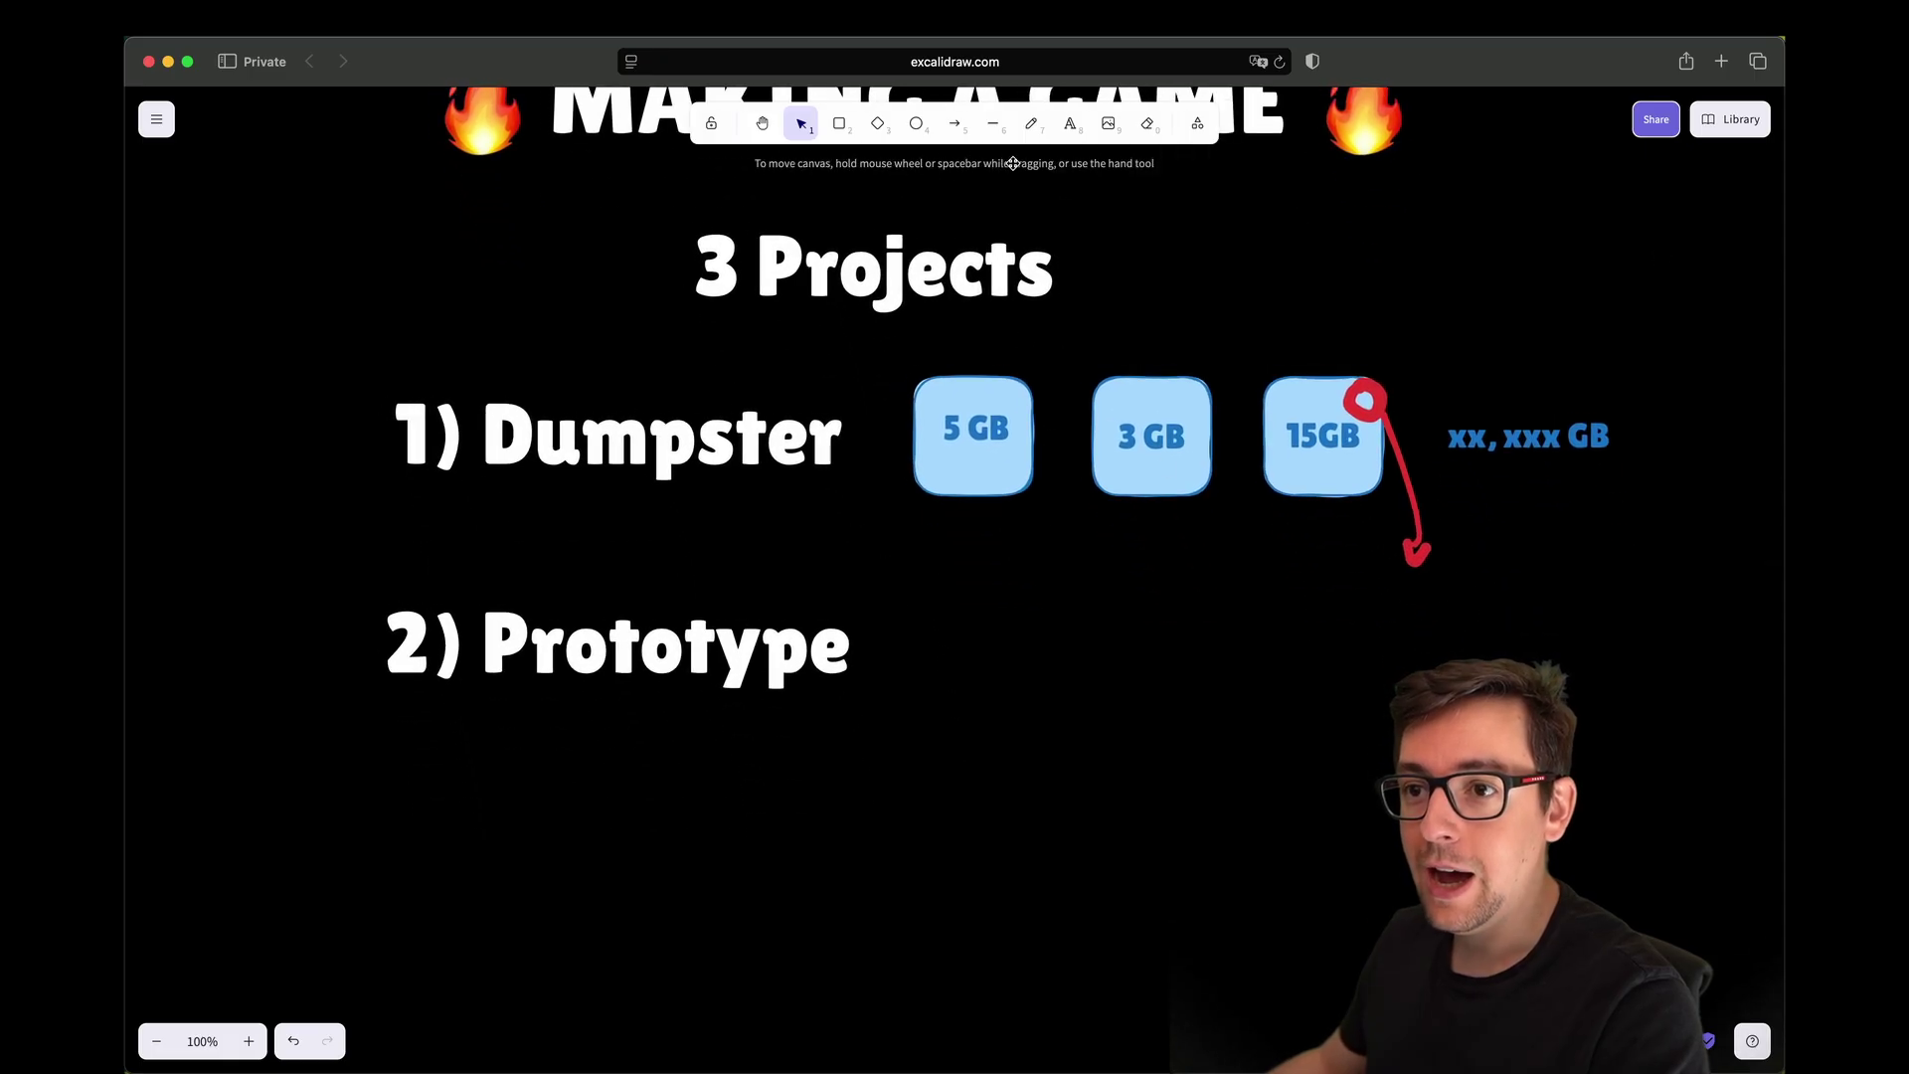
# Step: Duplicate the 3 GB box down beside '2) Prototype'
pyautogui.click(1031, 123)
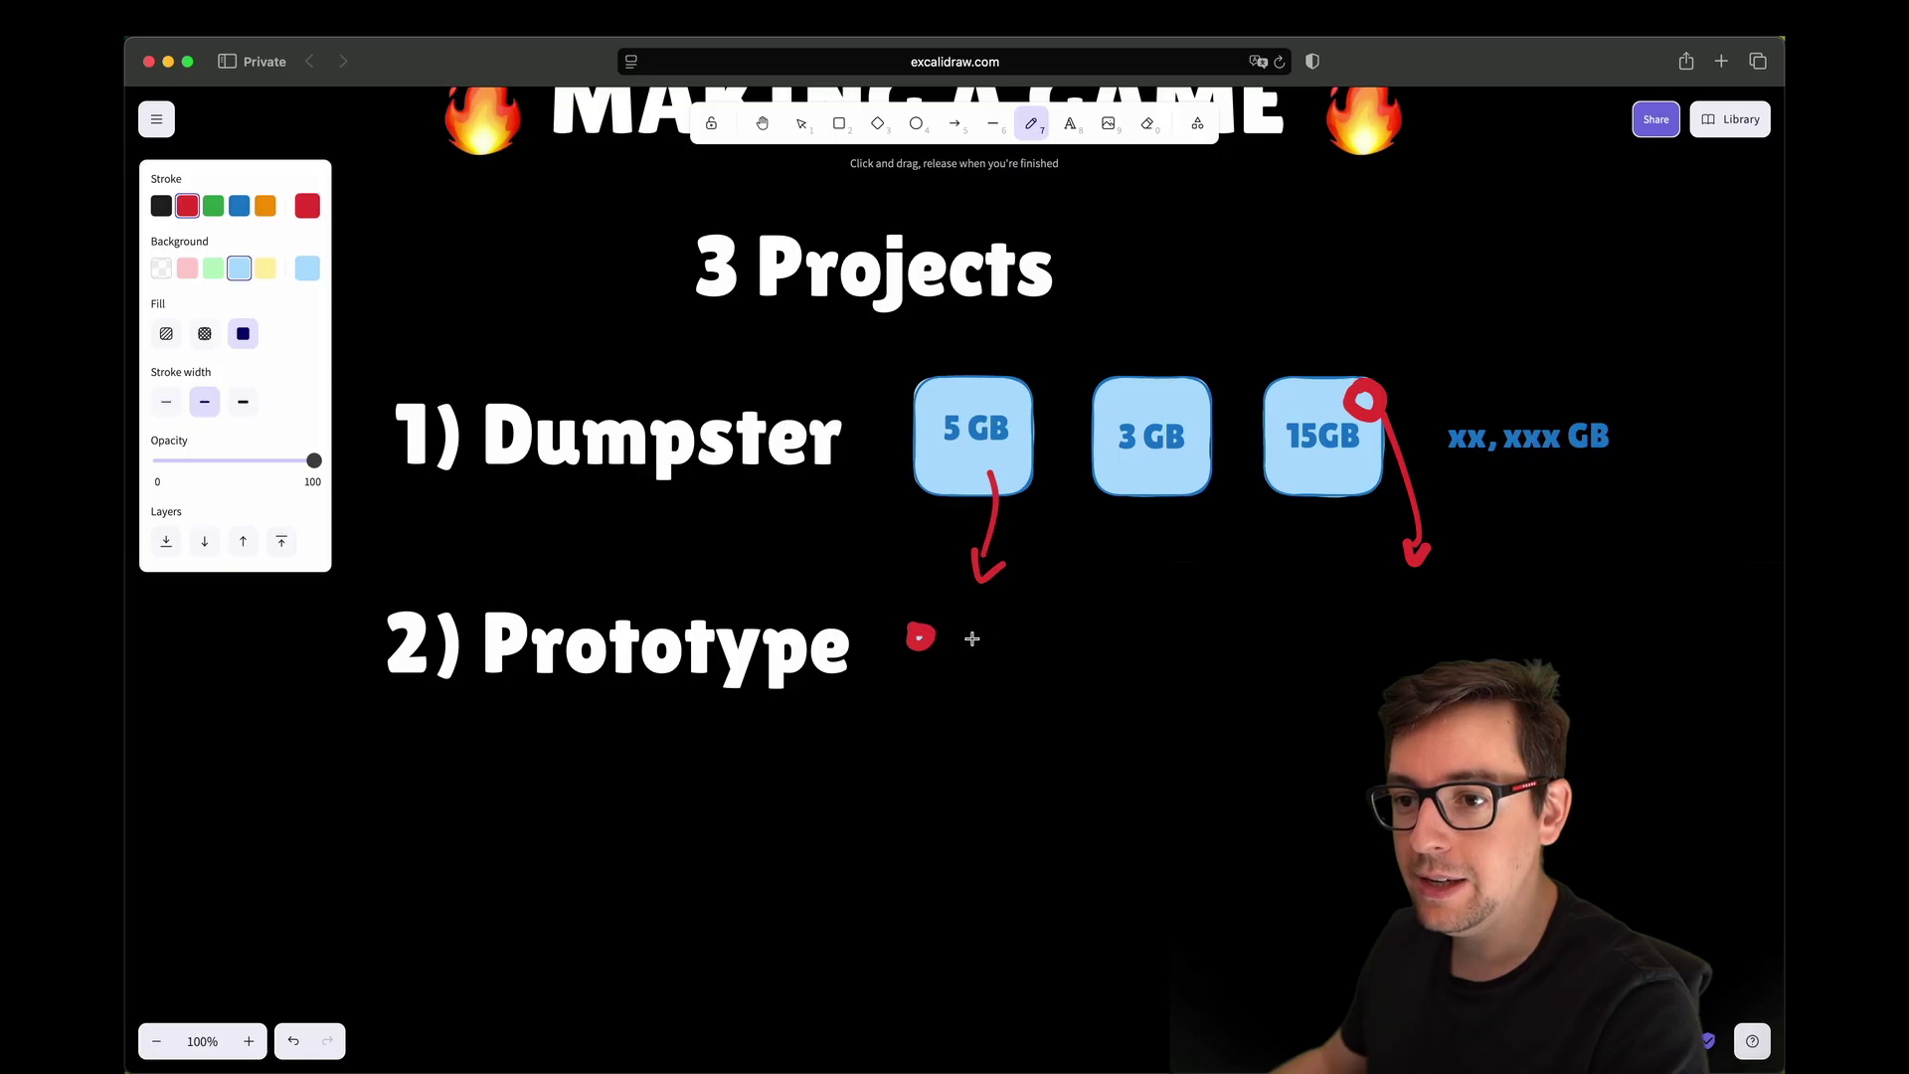
pyautogui.press('v')
pyautogui.click(1004, 426)
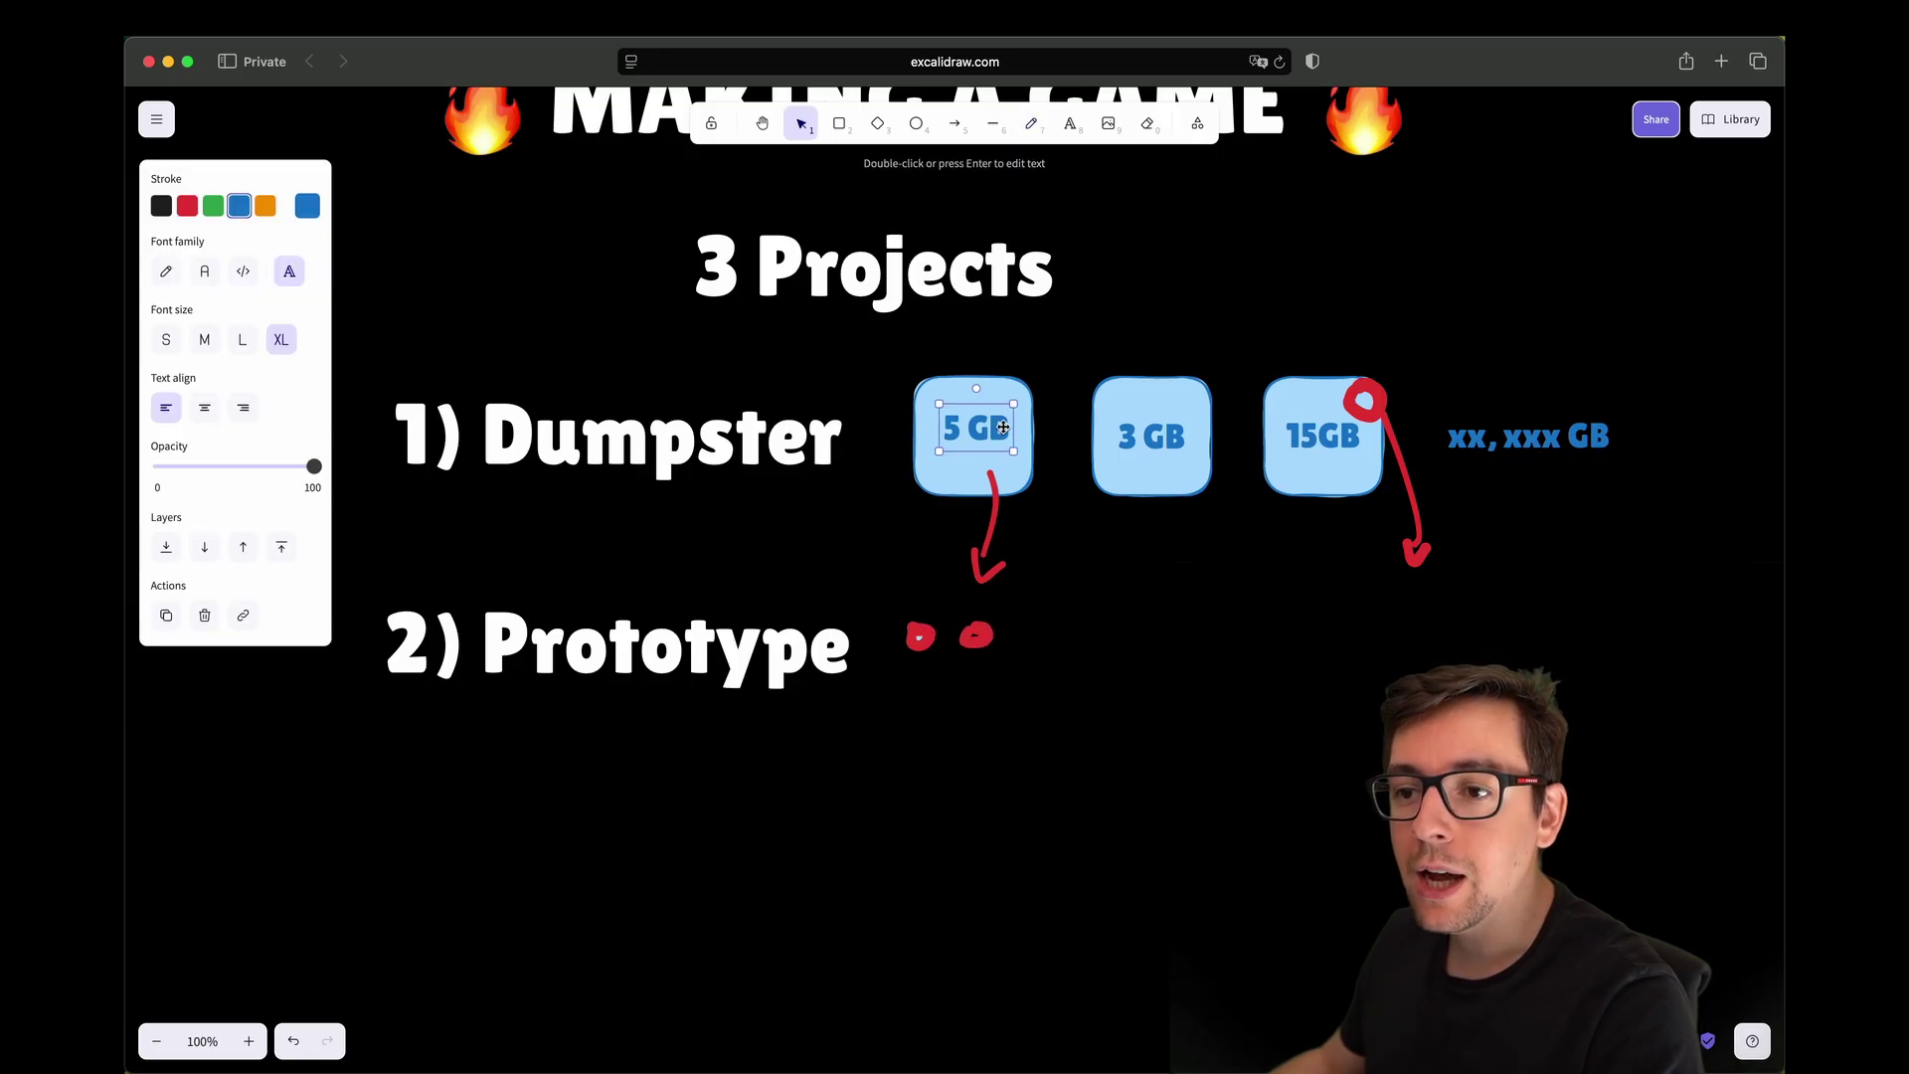
pyautogui.click(1159, 444)
pyautogui.keyDown('alt'); pyautogui.moveTo(1157, 475); pyautogui.dragTo(1133, 703); pyautogui.keyUp('alt')
pyautogui.click(1090, 609)
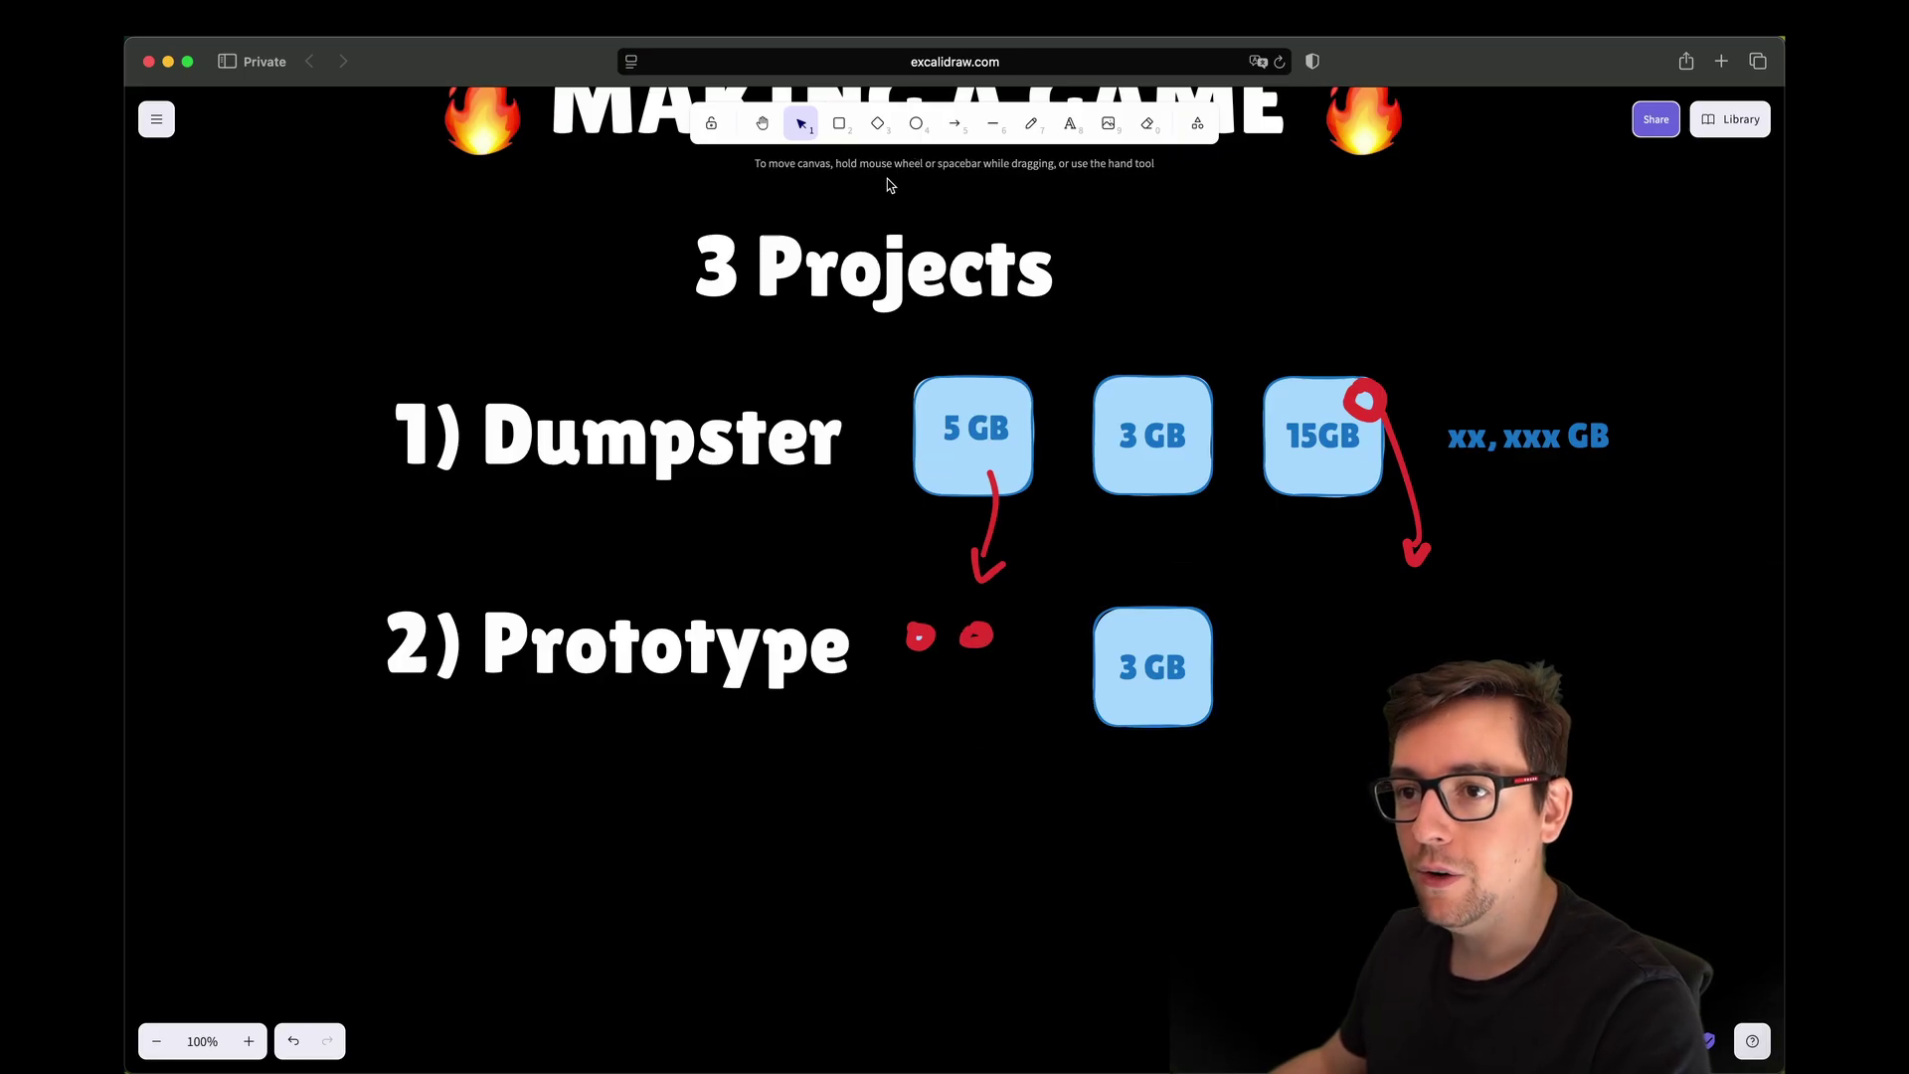
pyautogui.click(1070, 123)
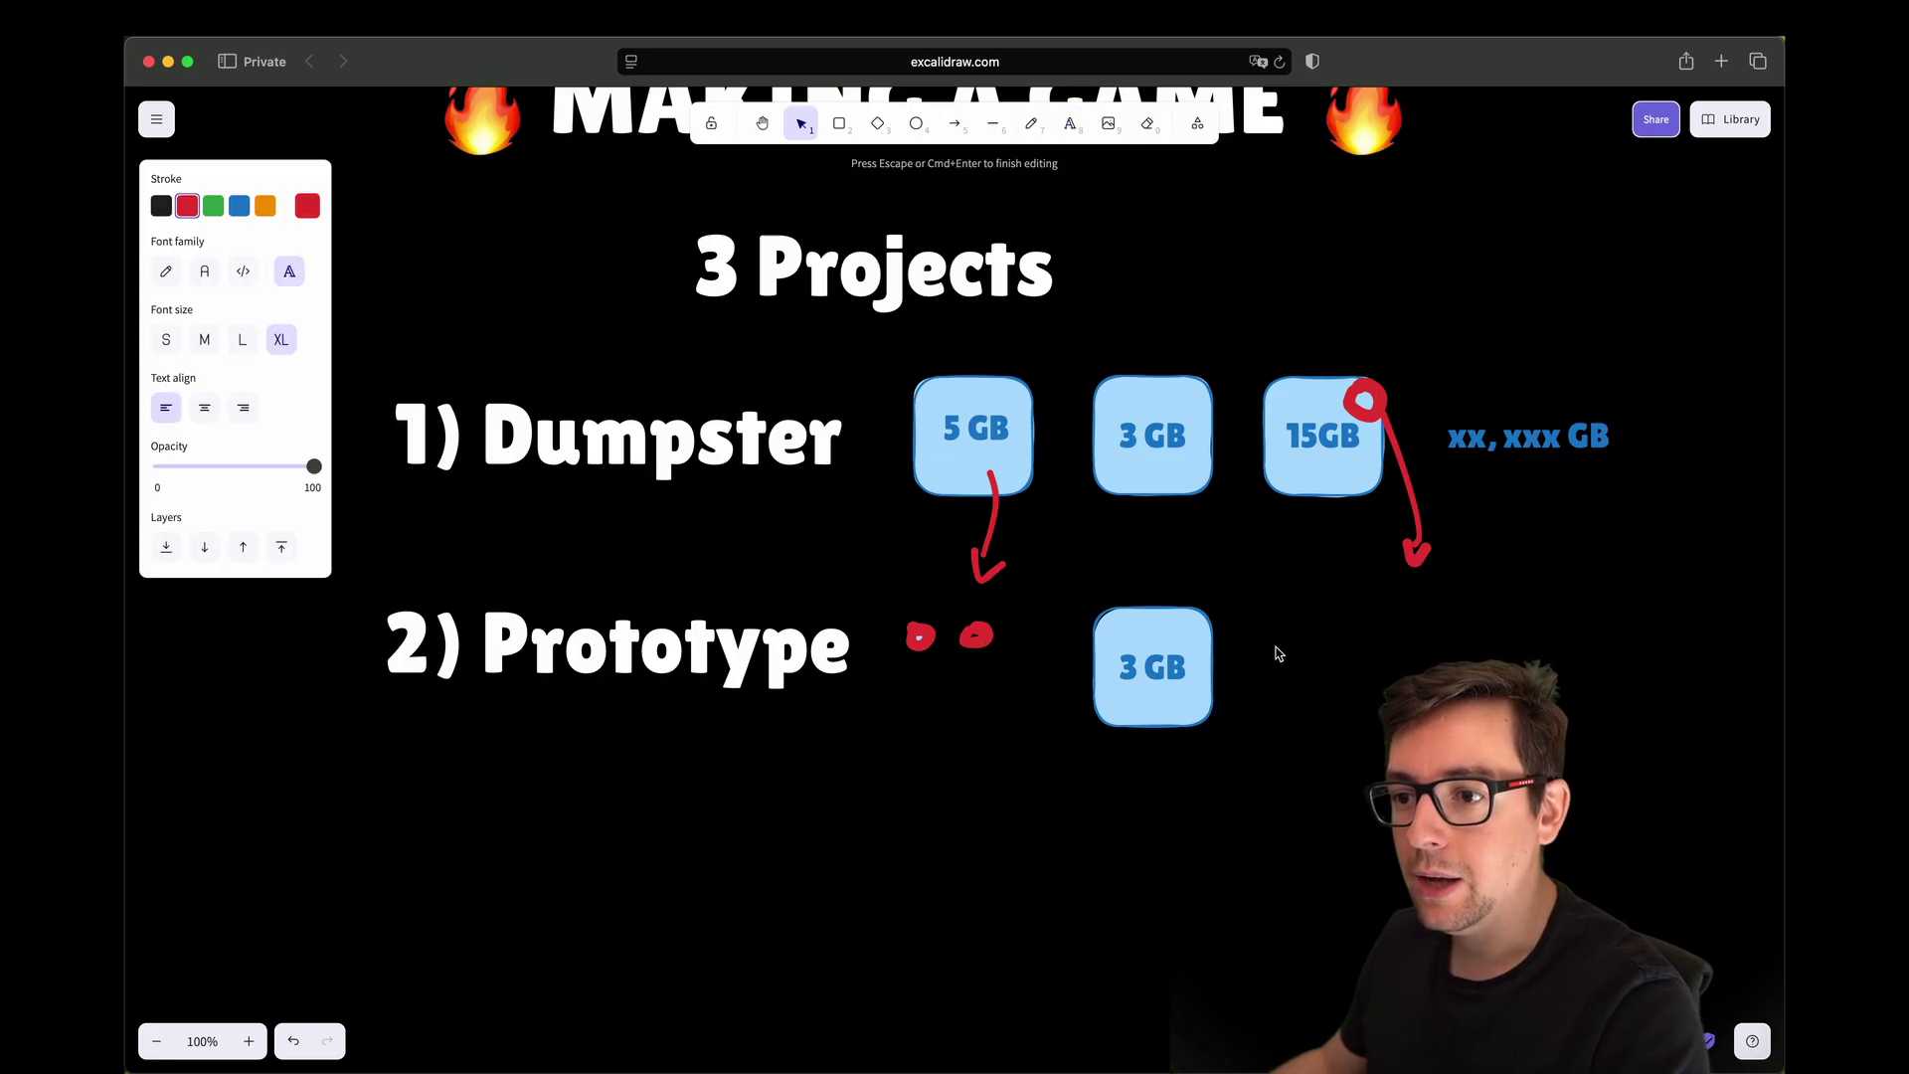
pyautogui.press('p')
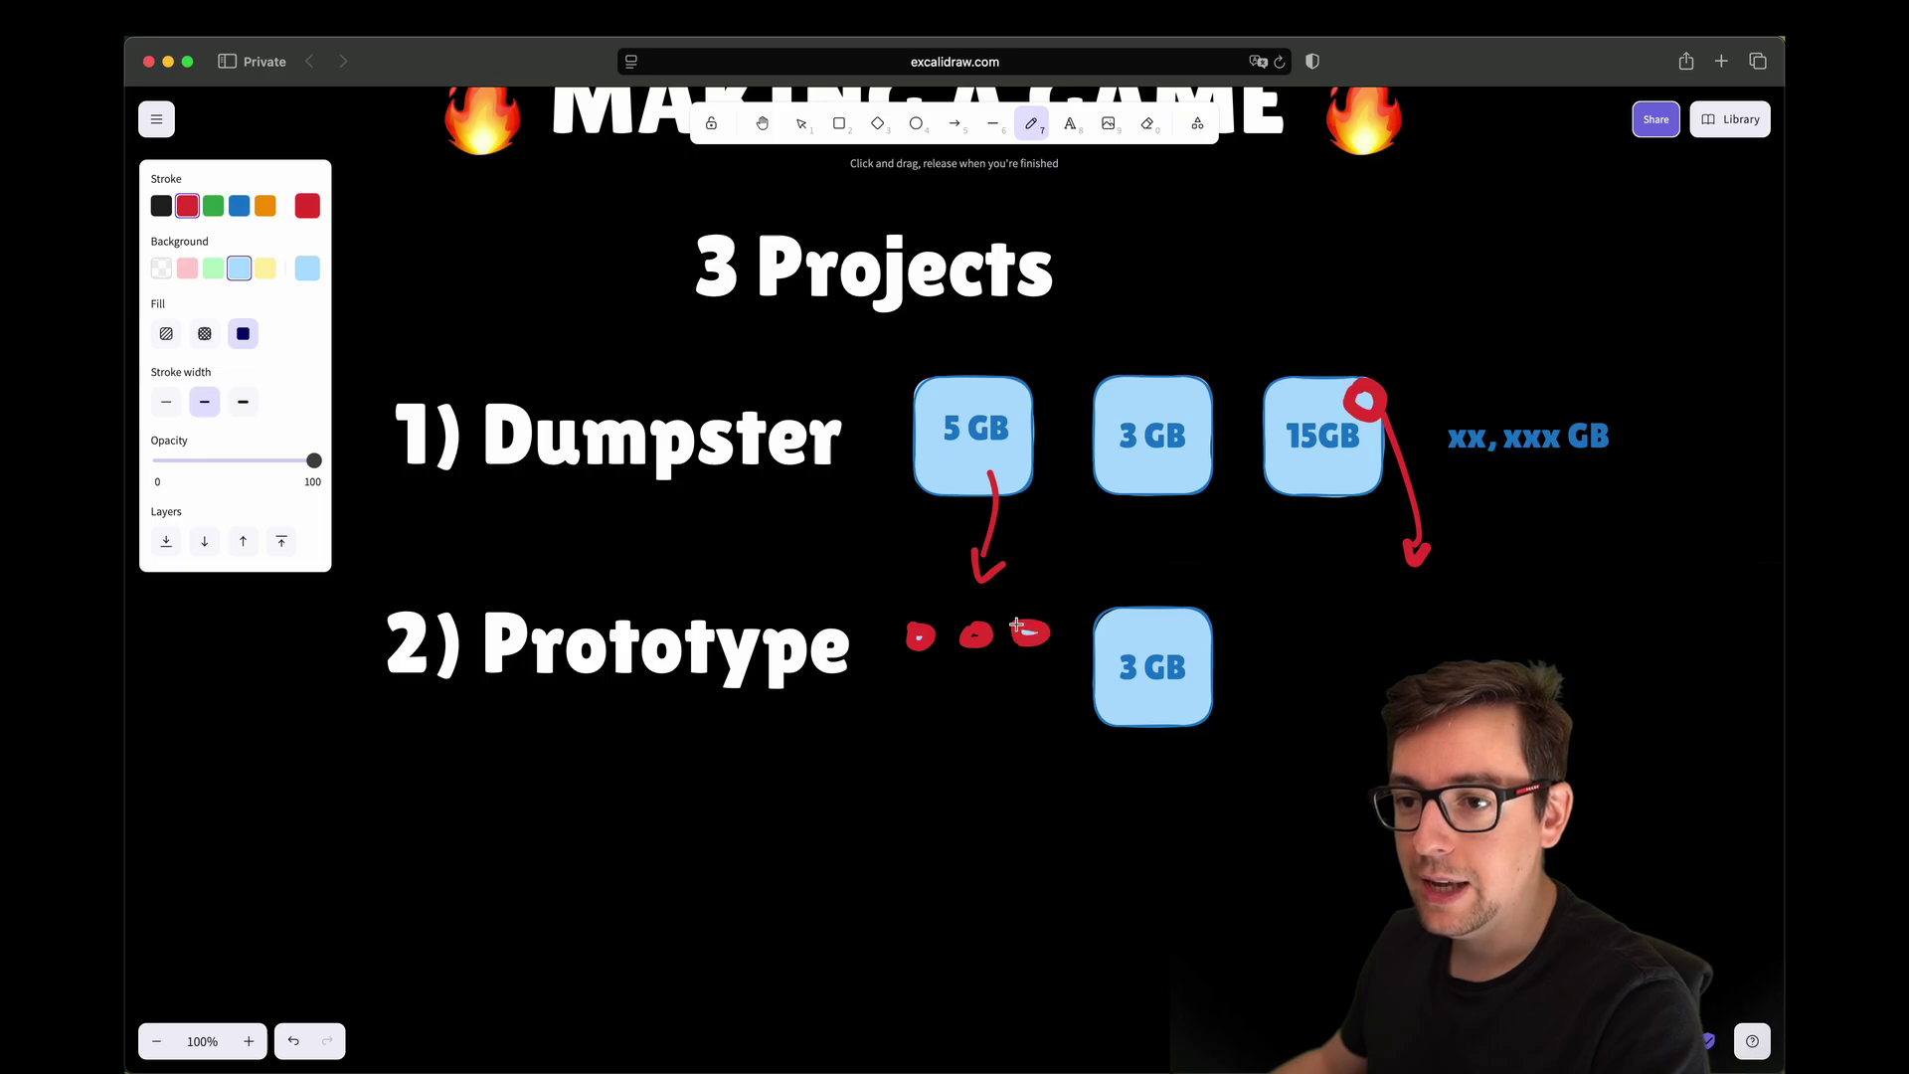
# Step: Add an orange '✅ Messy' item below '2) Prototype'
pyautogui.scroll(-1, 777, 735)
pyautogui.press('t')
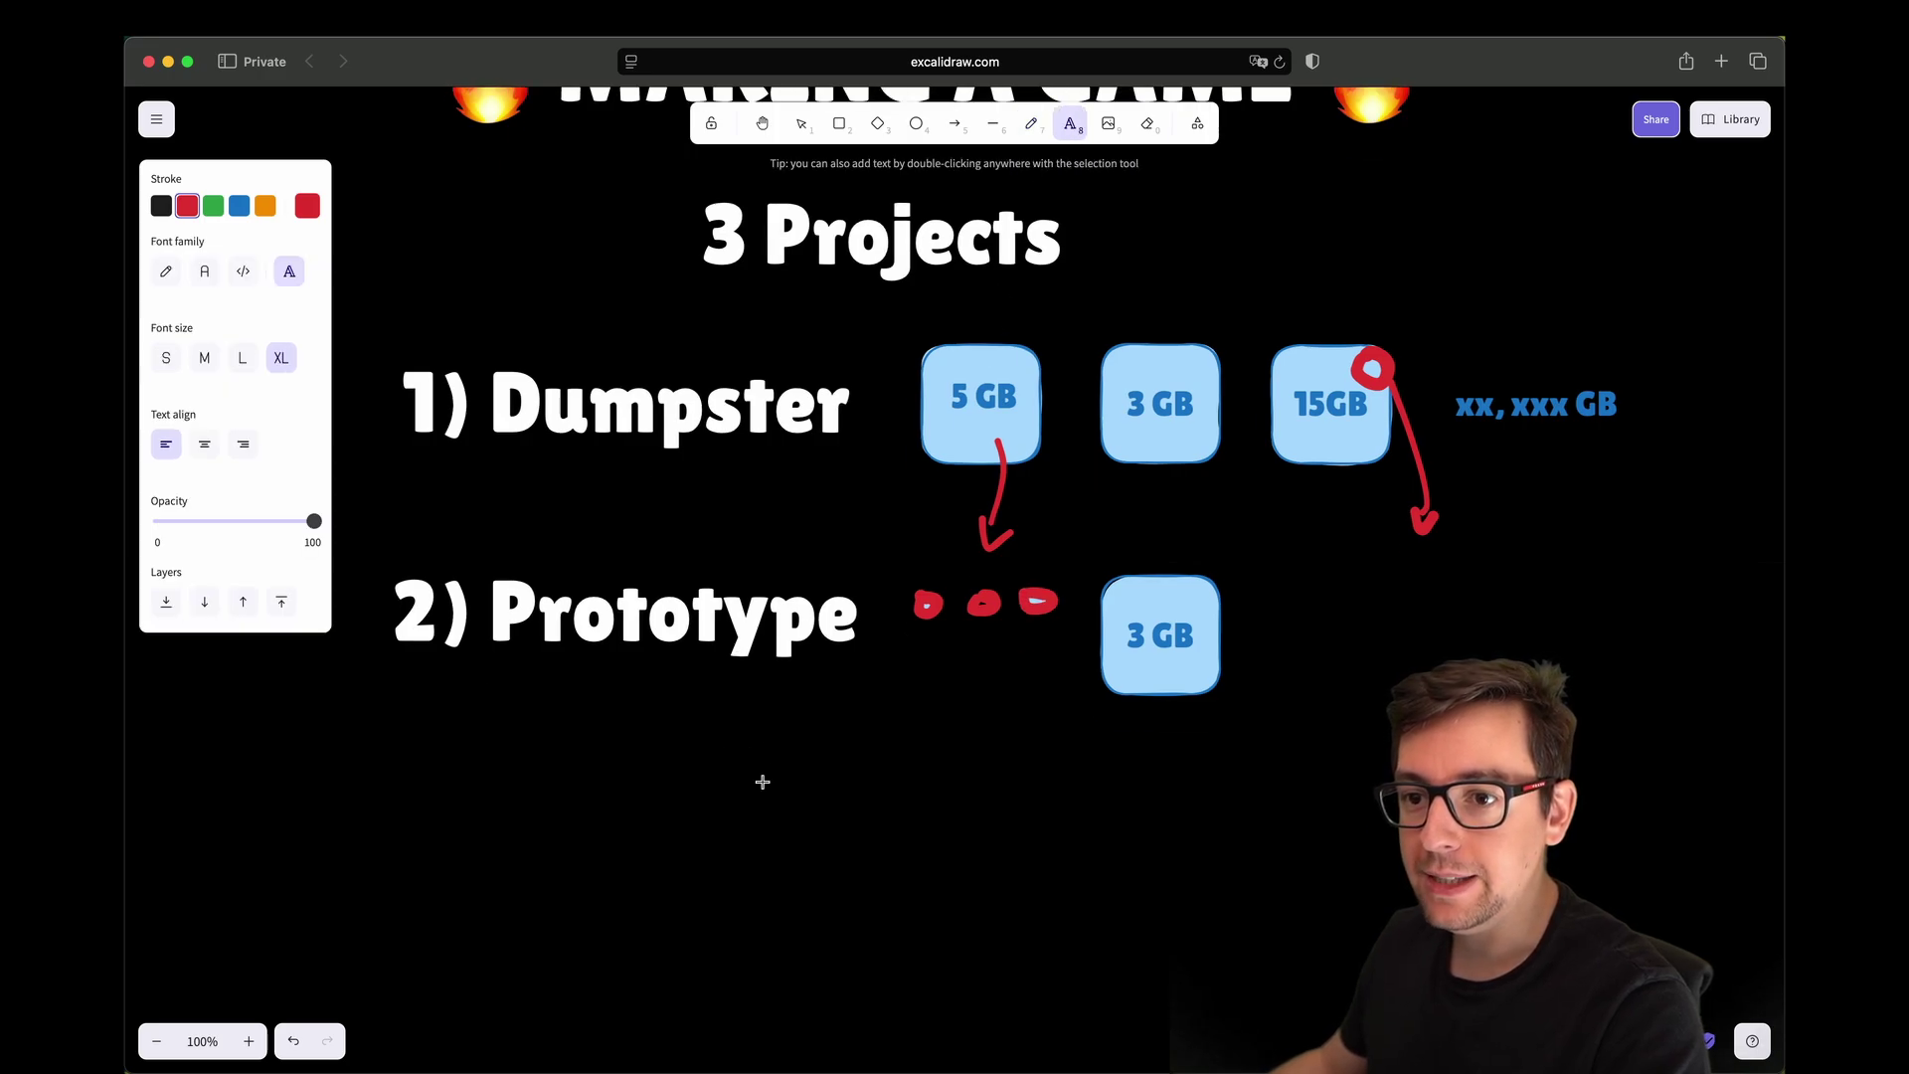
pyautogui.click(727, 785)
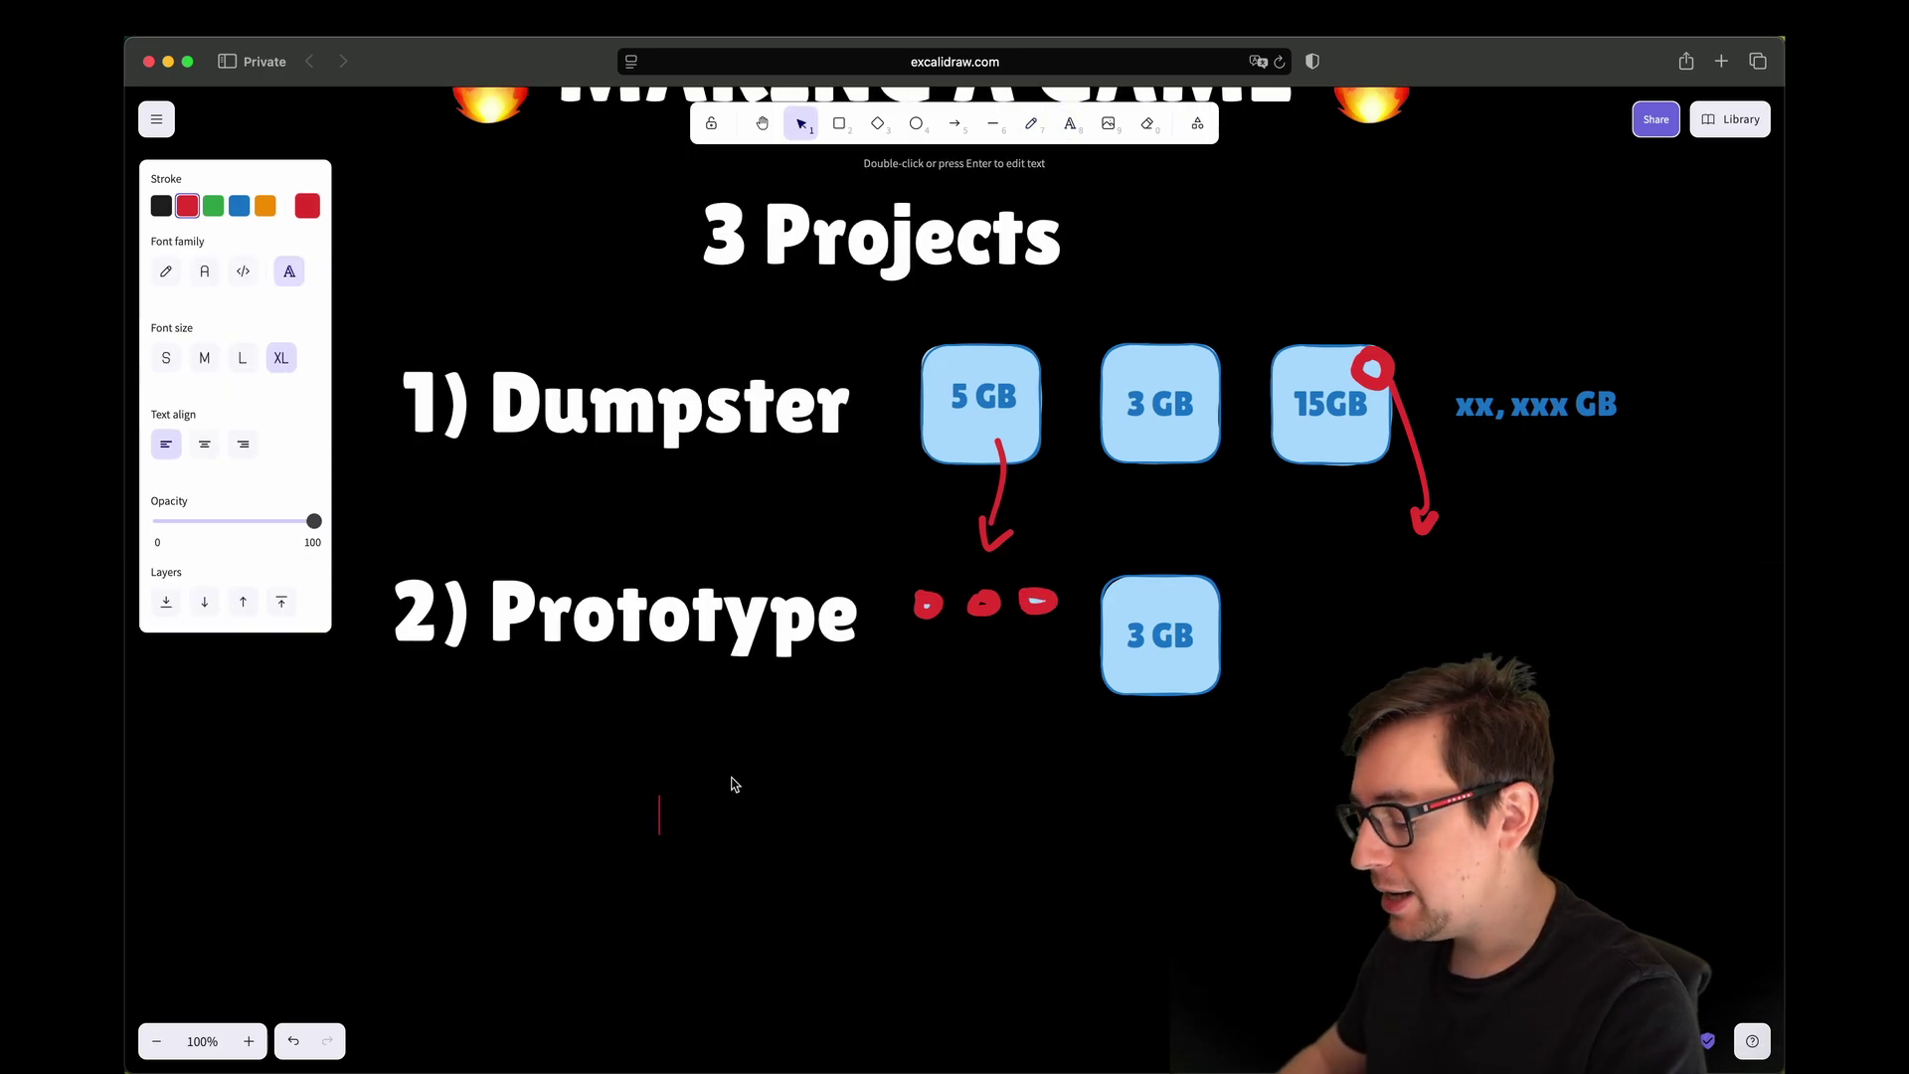
pyautogui.write('Messy')
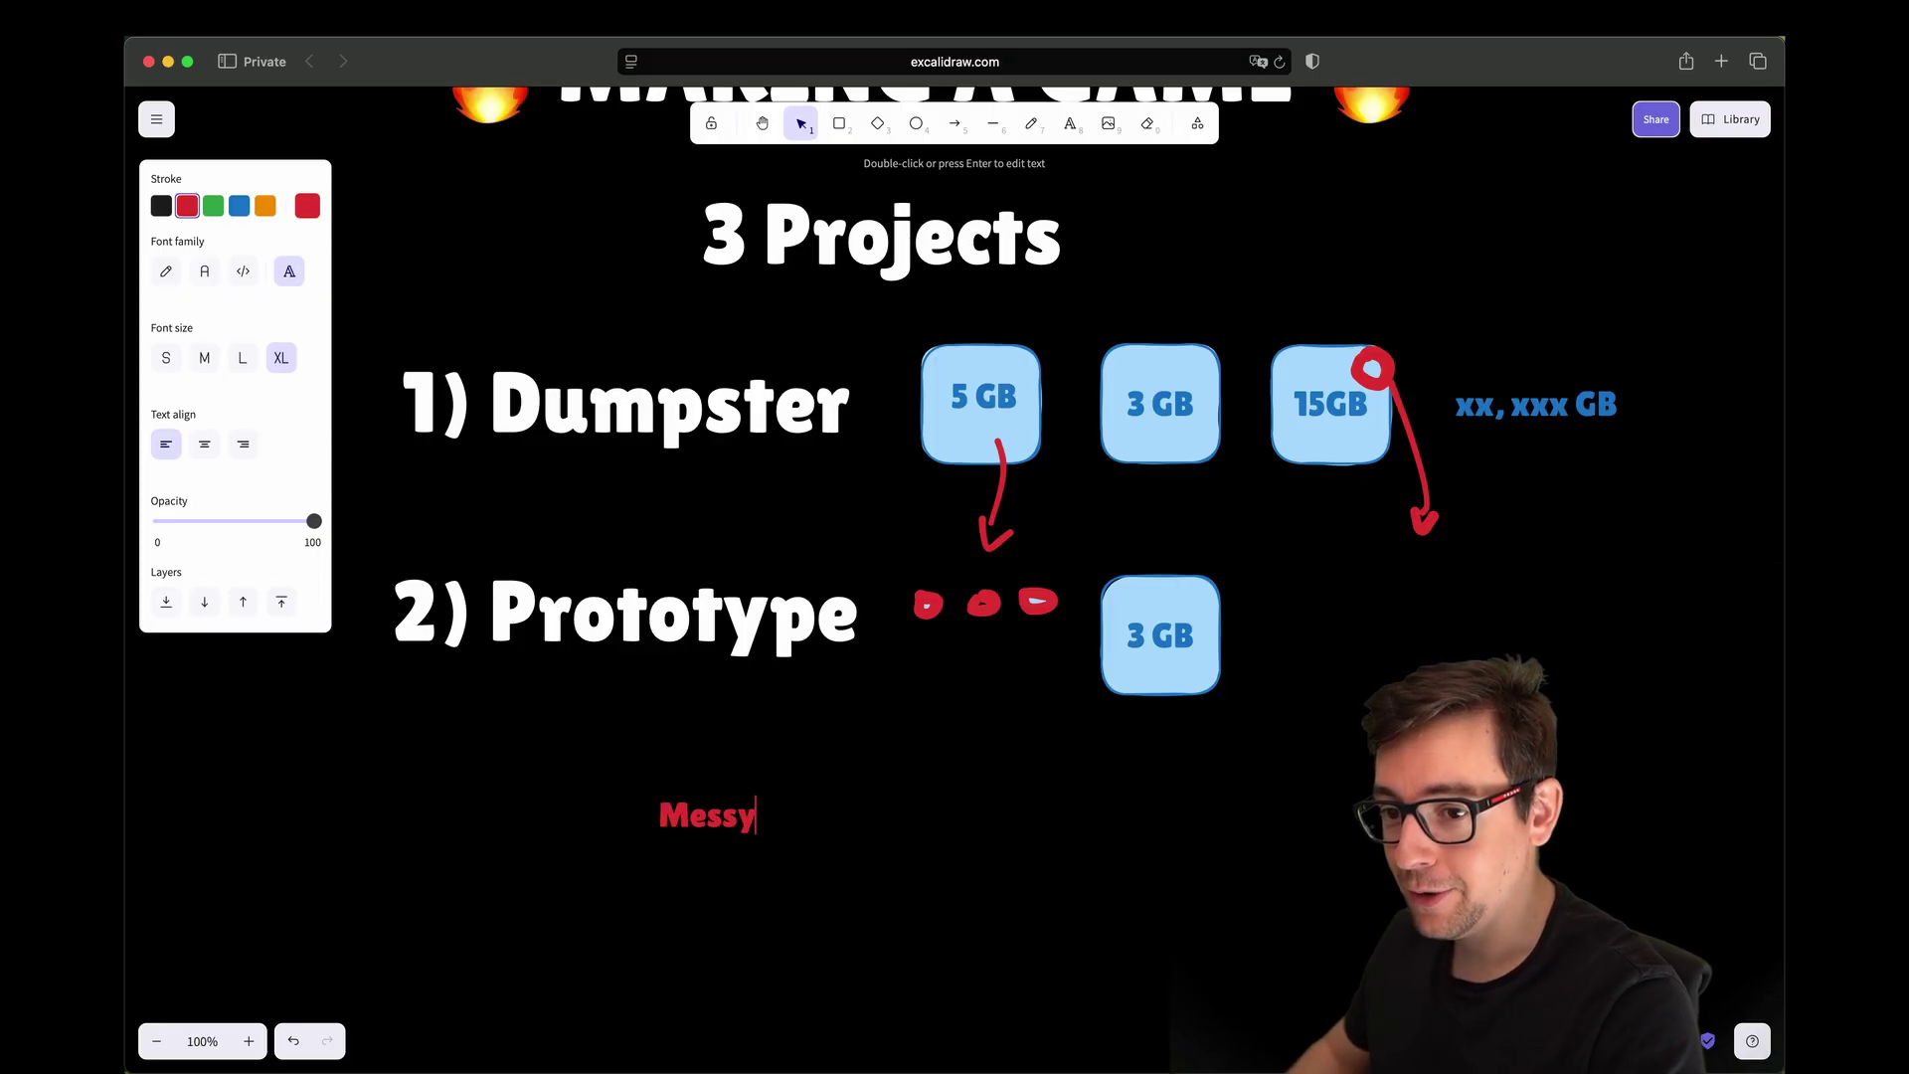
pyautogui.press('super+a')
pyautogui.click(309, 210)
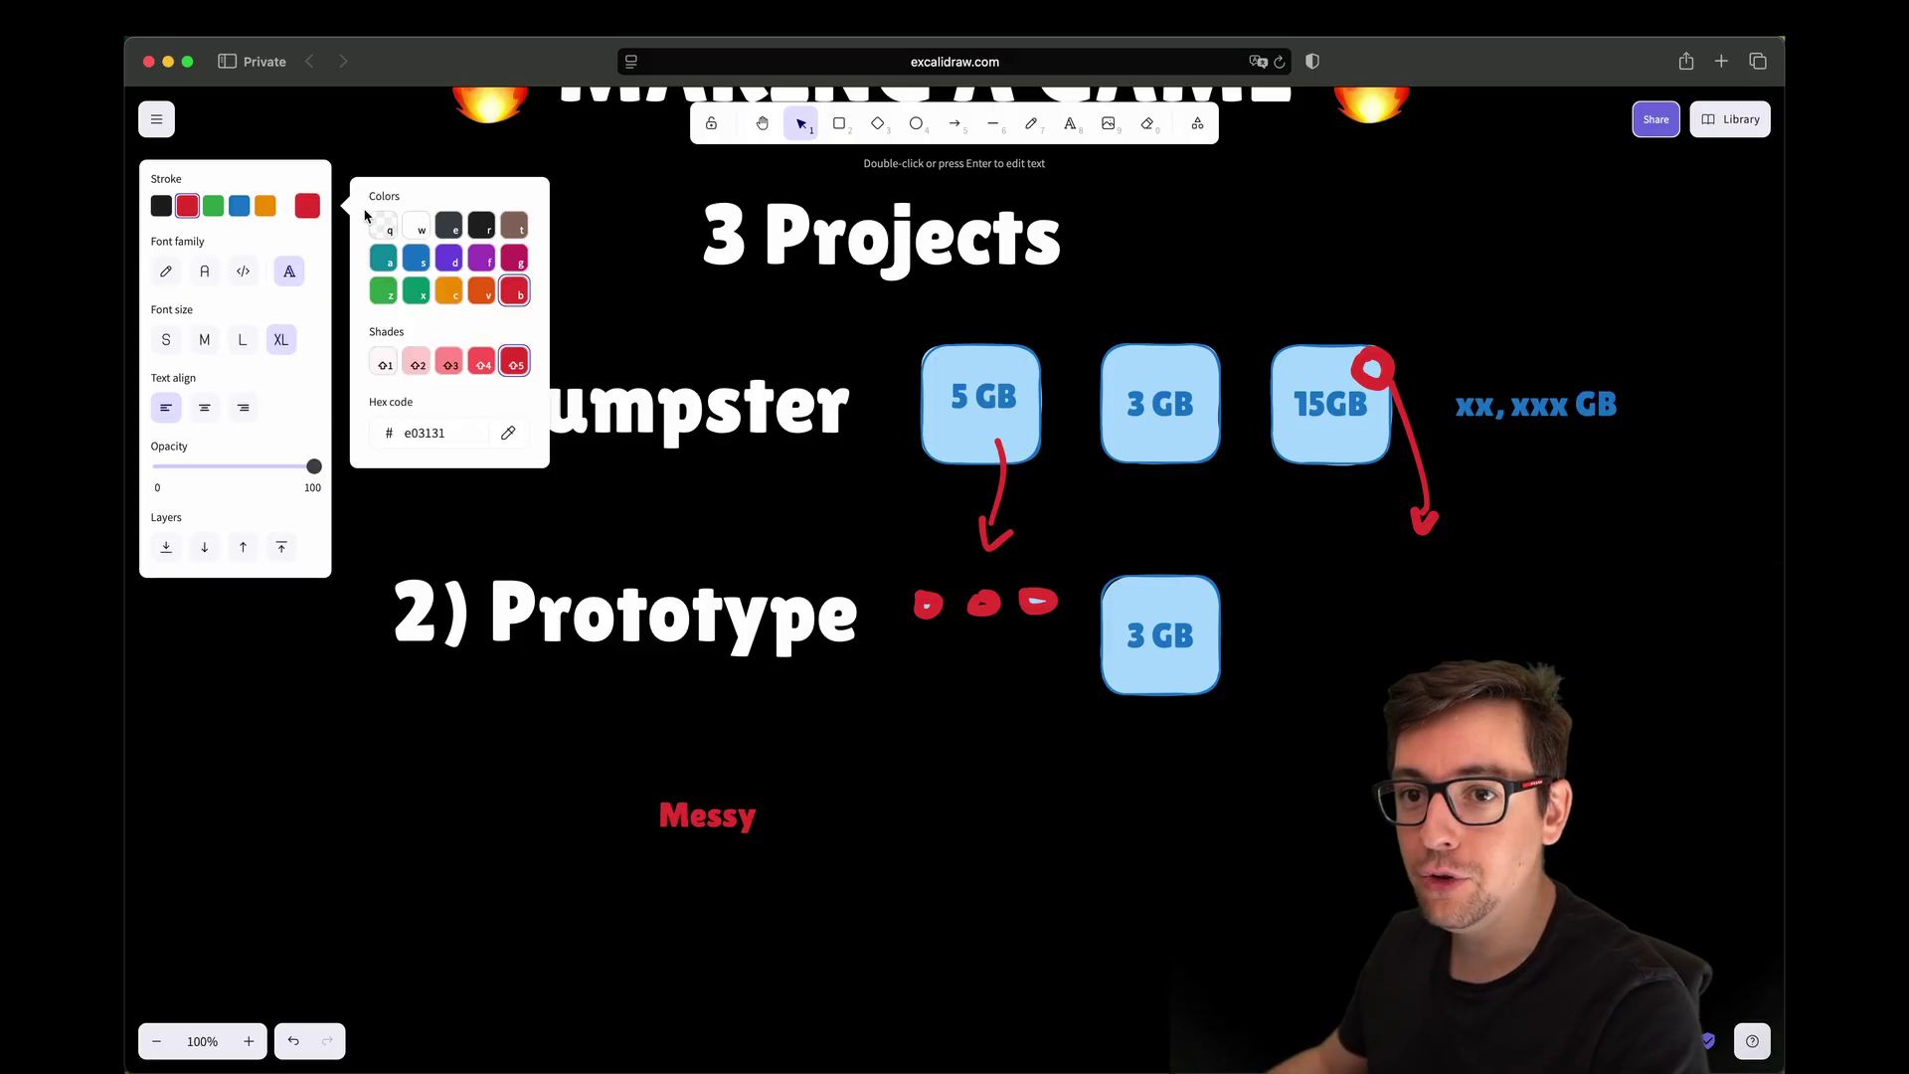
pyautogui.click(449, 290)
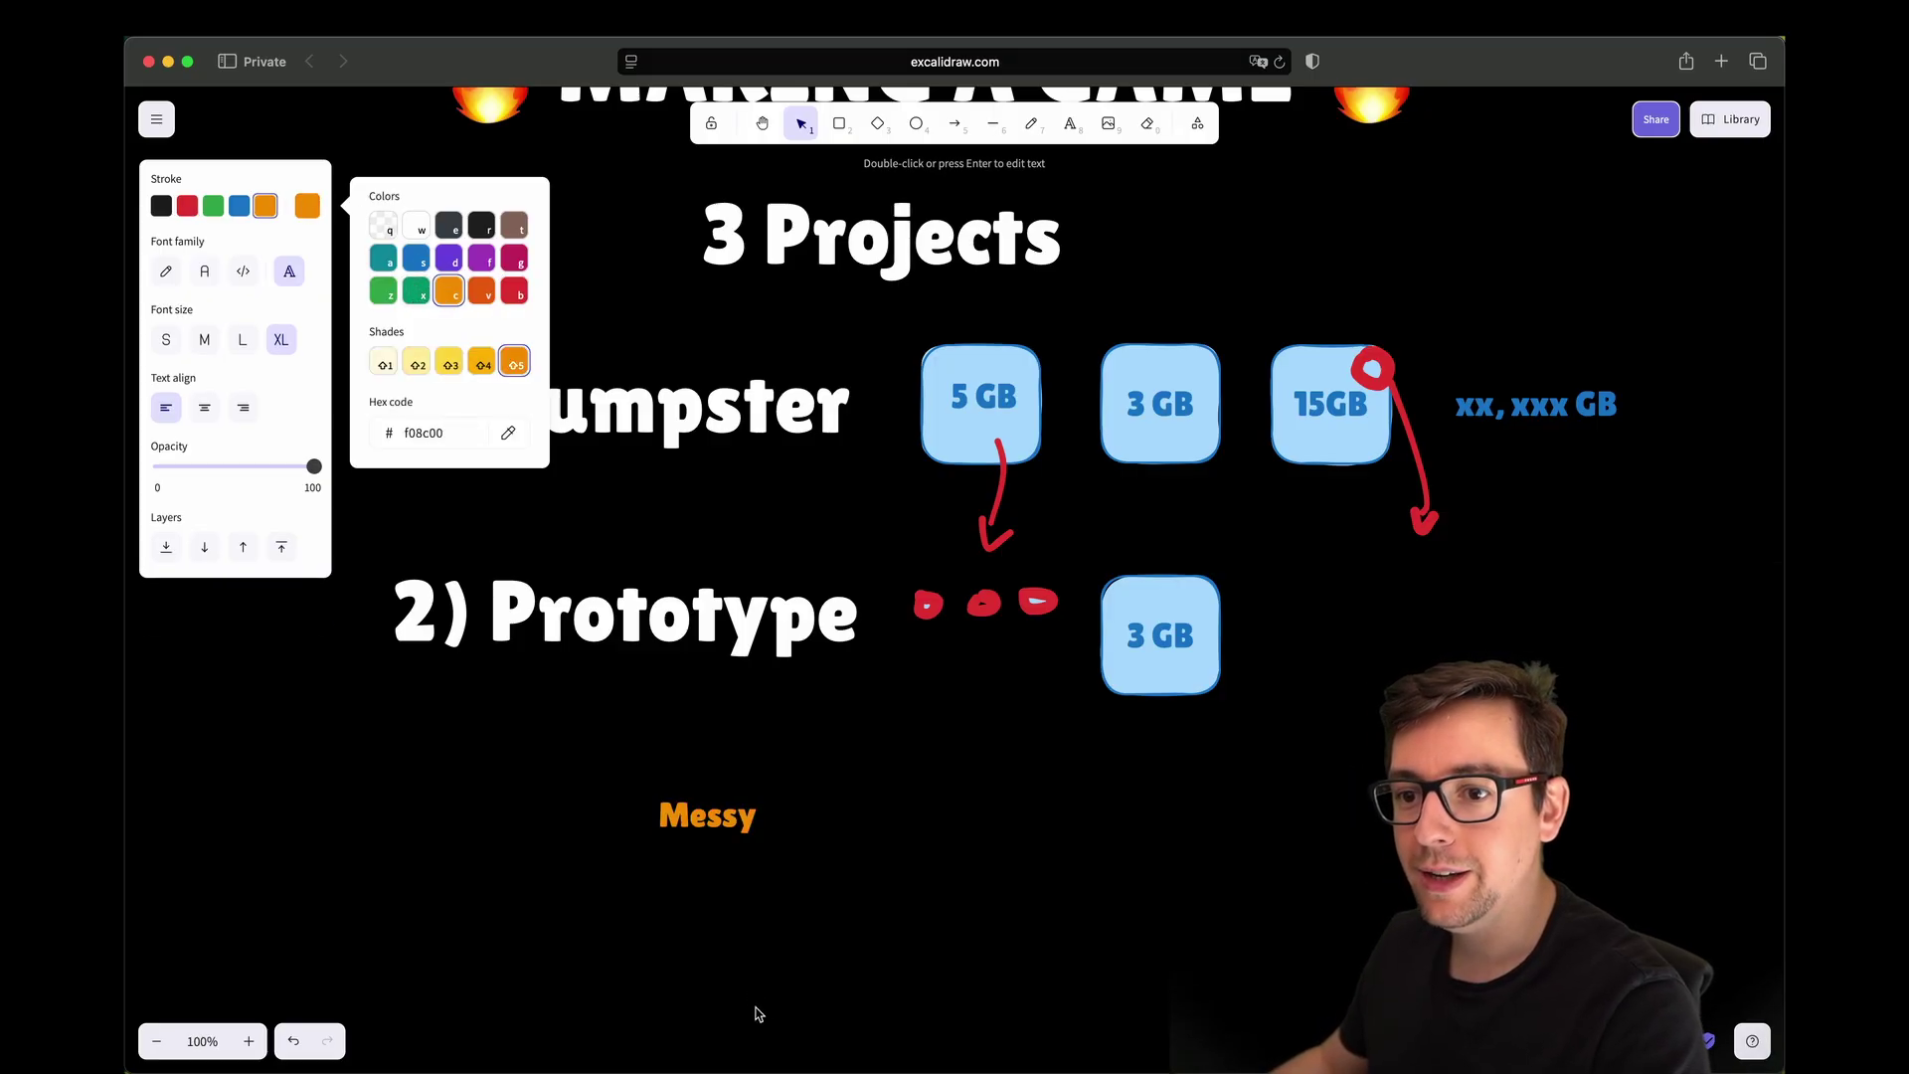
pyautogui.press('Escape')
pyautogui.press('Left')
pyautogui.write('✅')
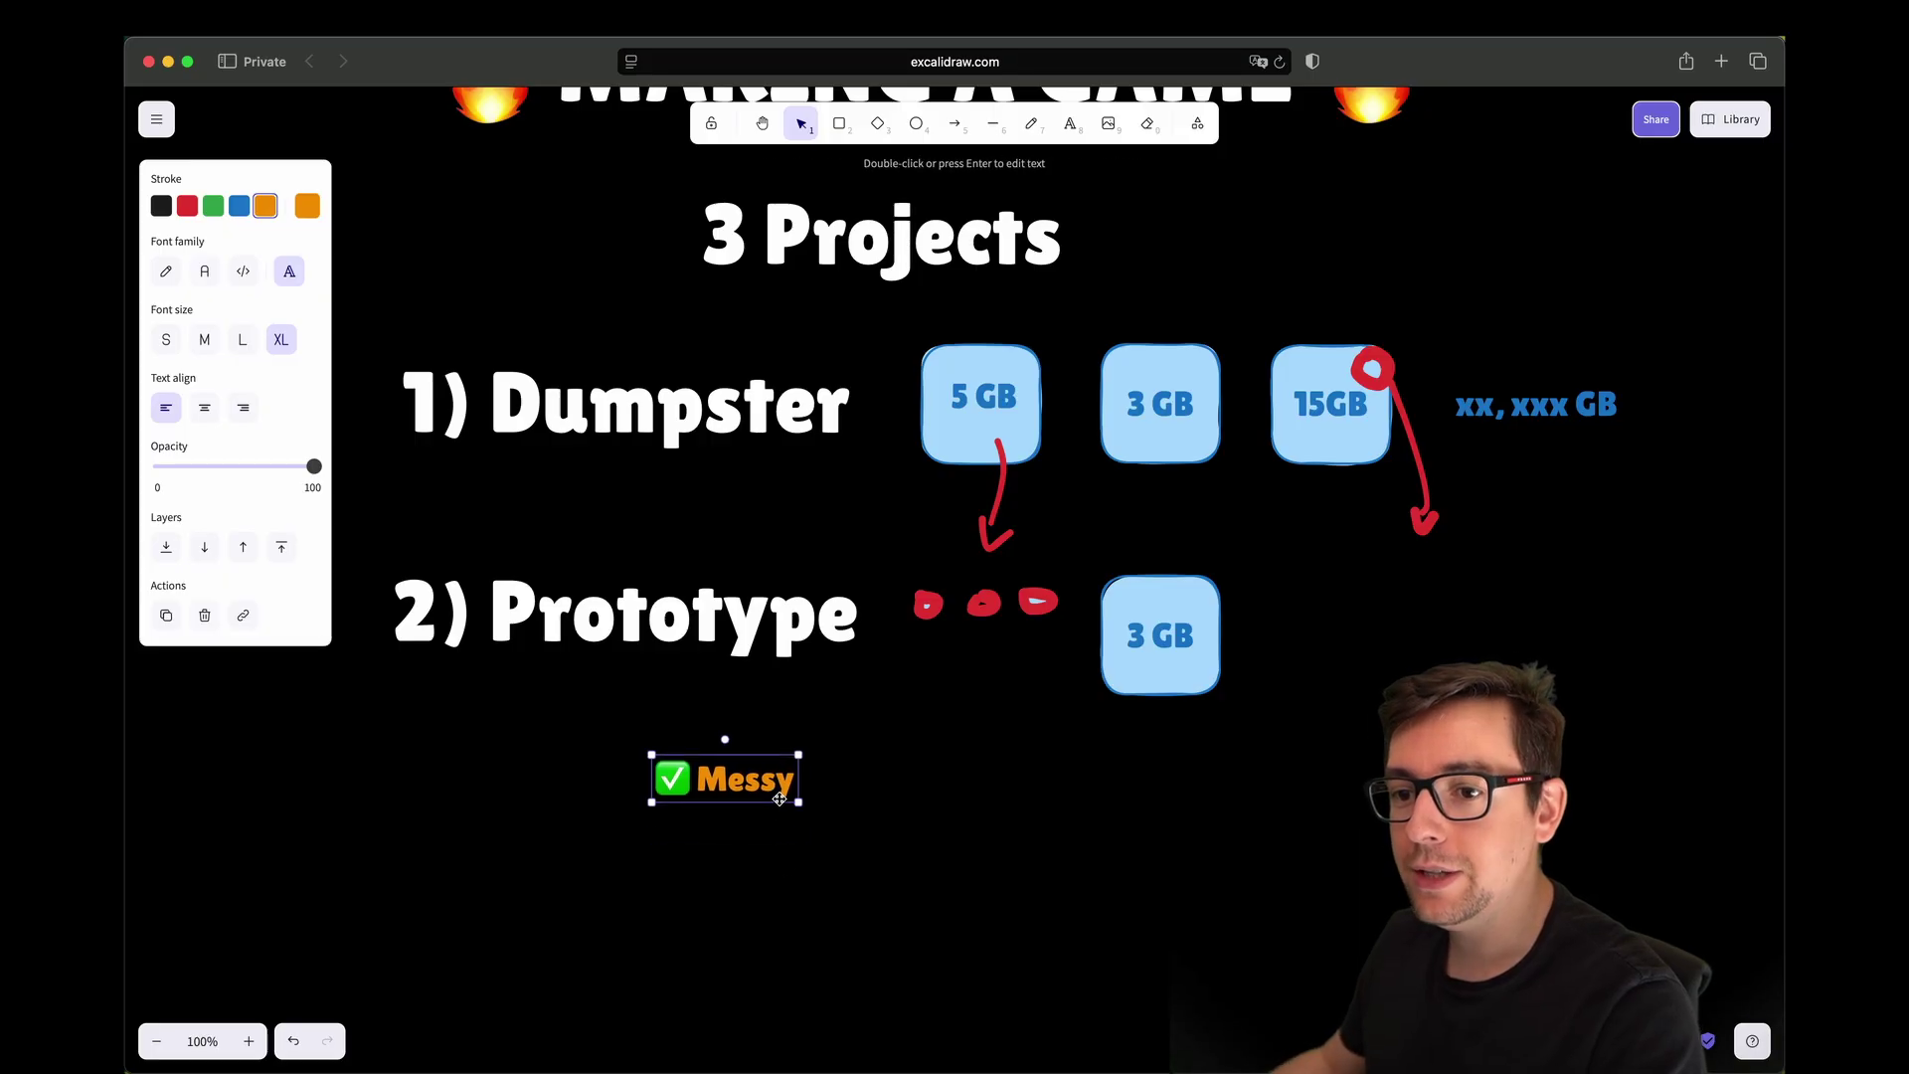
# Step: Duplicate the item and retype the copy as '✅ Ineffcient'
pyautogui.press('Escape')
pyautogui.press('super+c')
pyautogui.press('super+v')
pyautogui.doubleClick(985, 785)
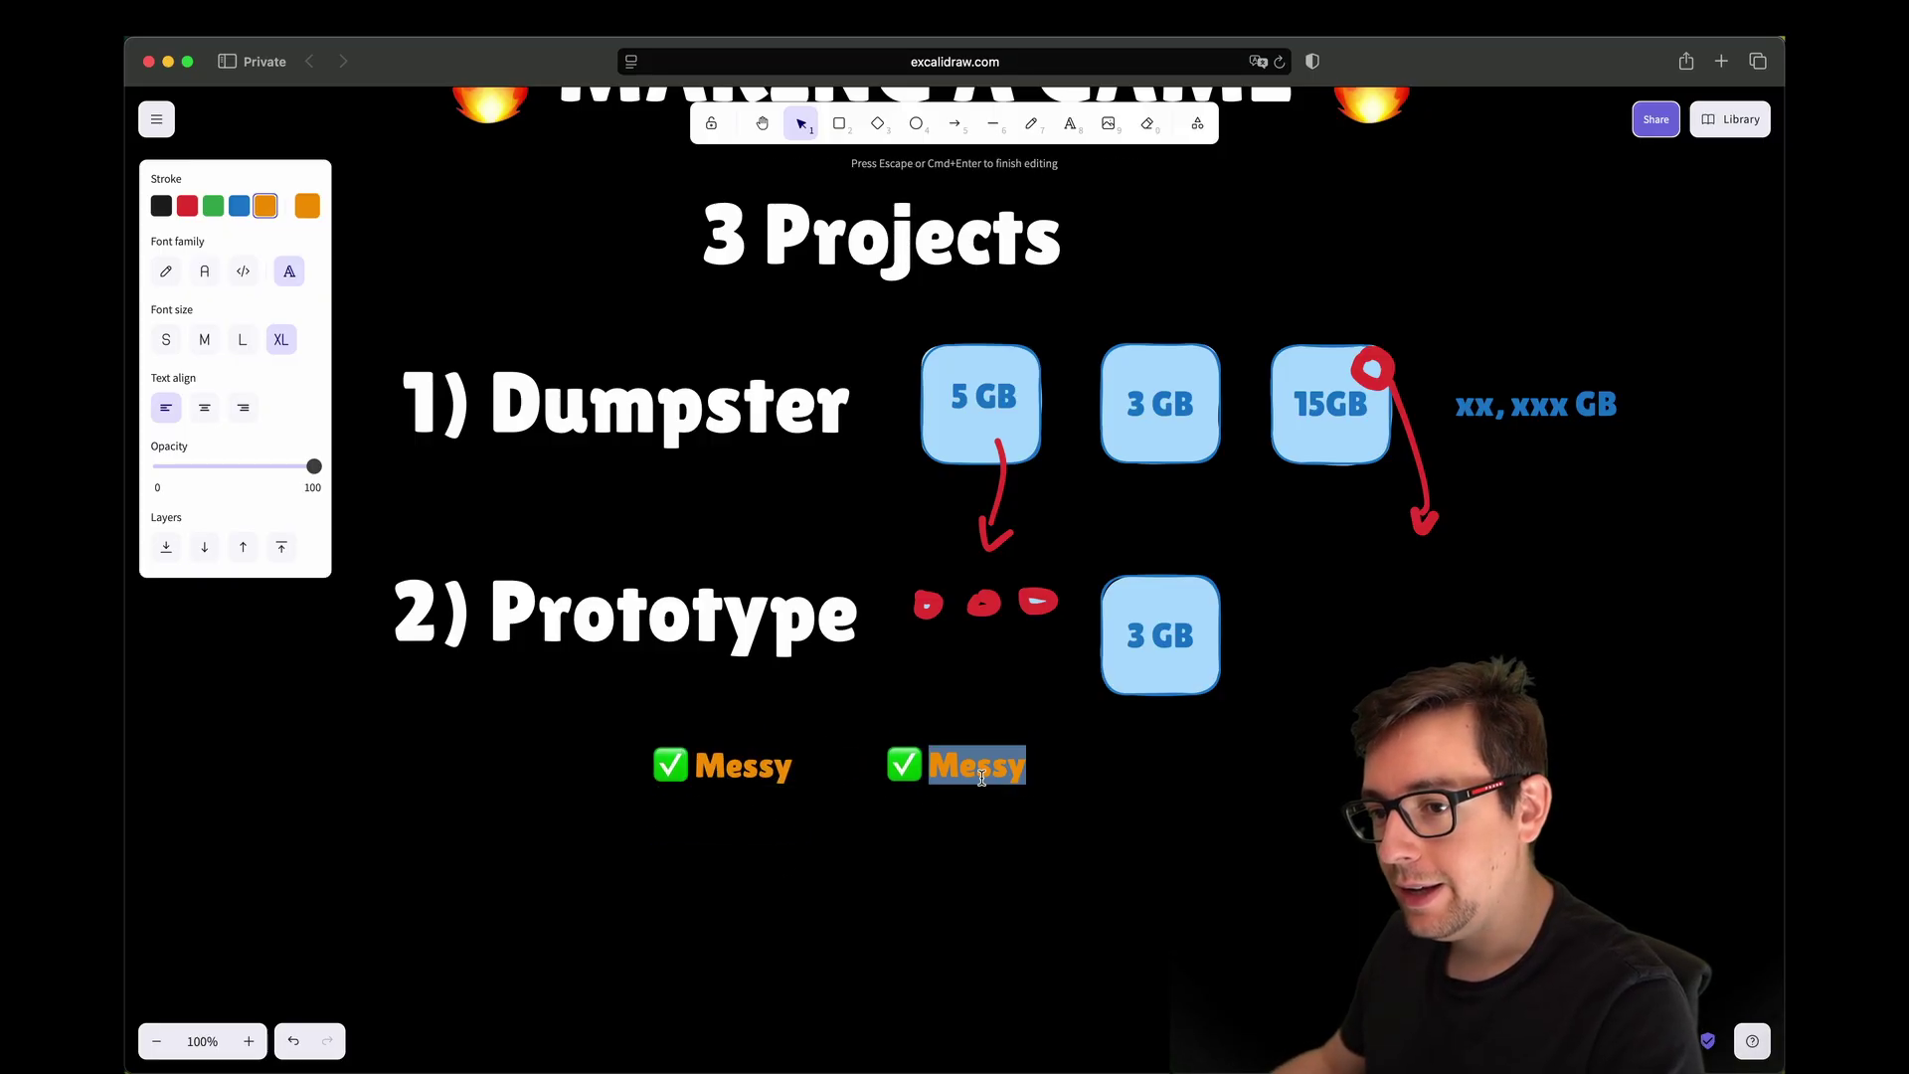
pyautogui.write('Ineffciennt')
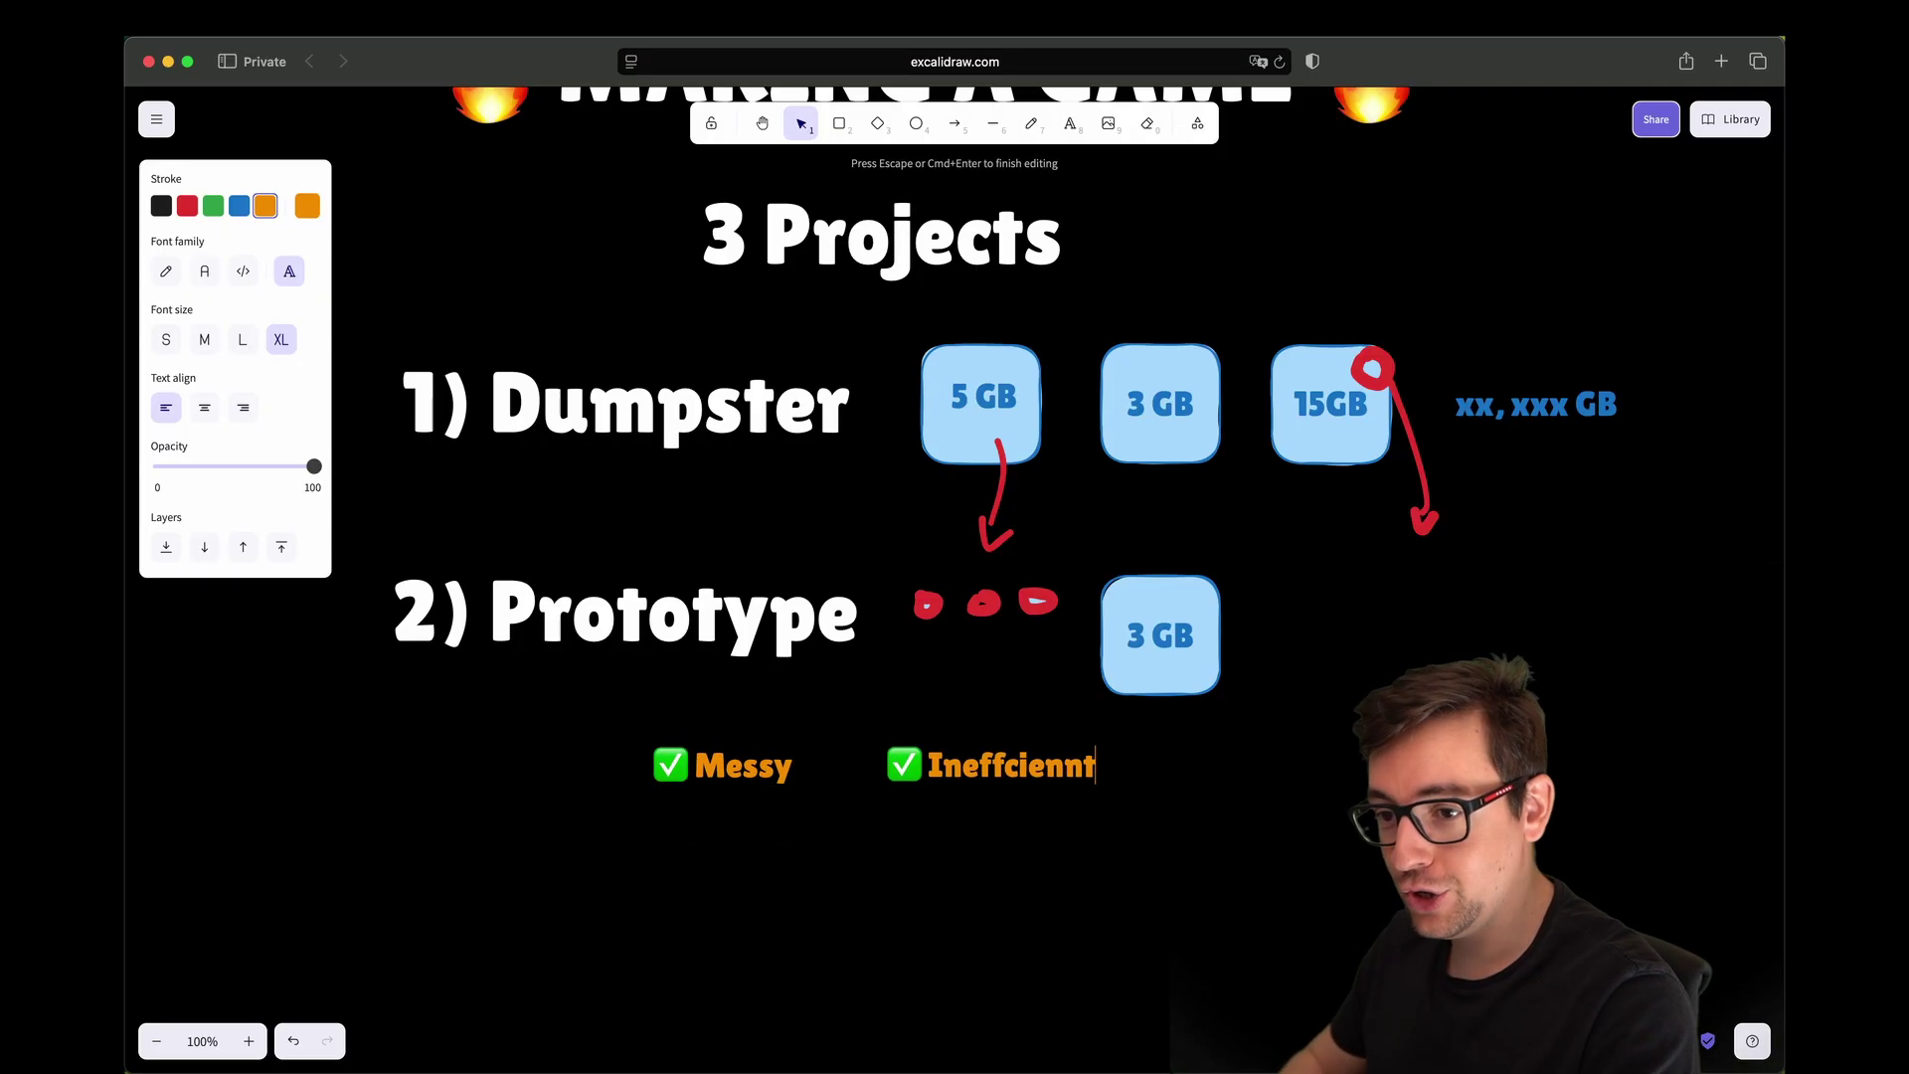
pyautogui.press('BackSpace')
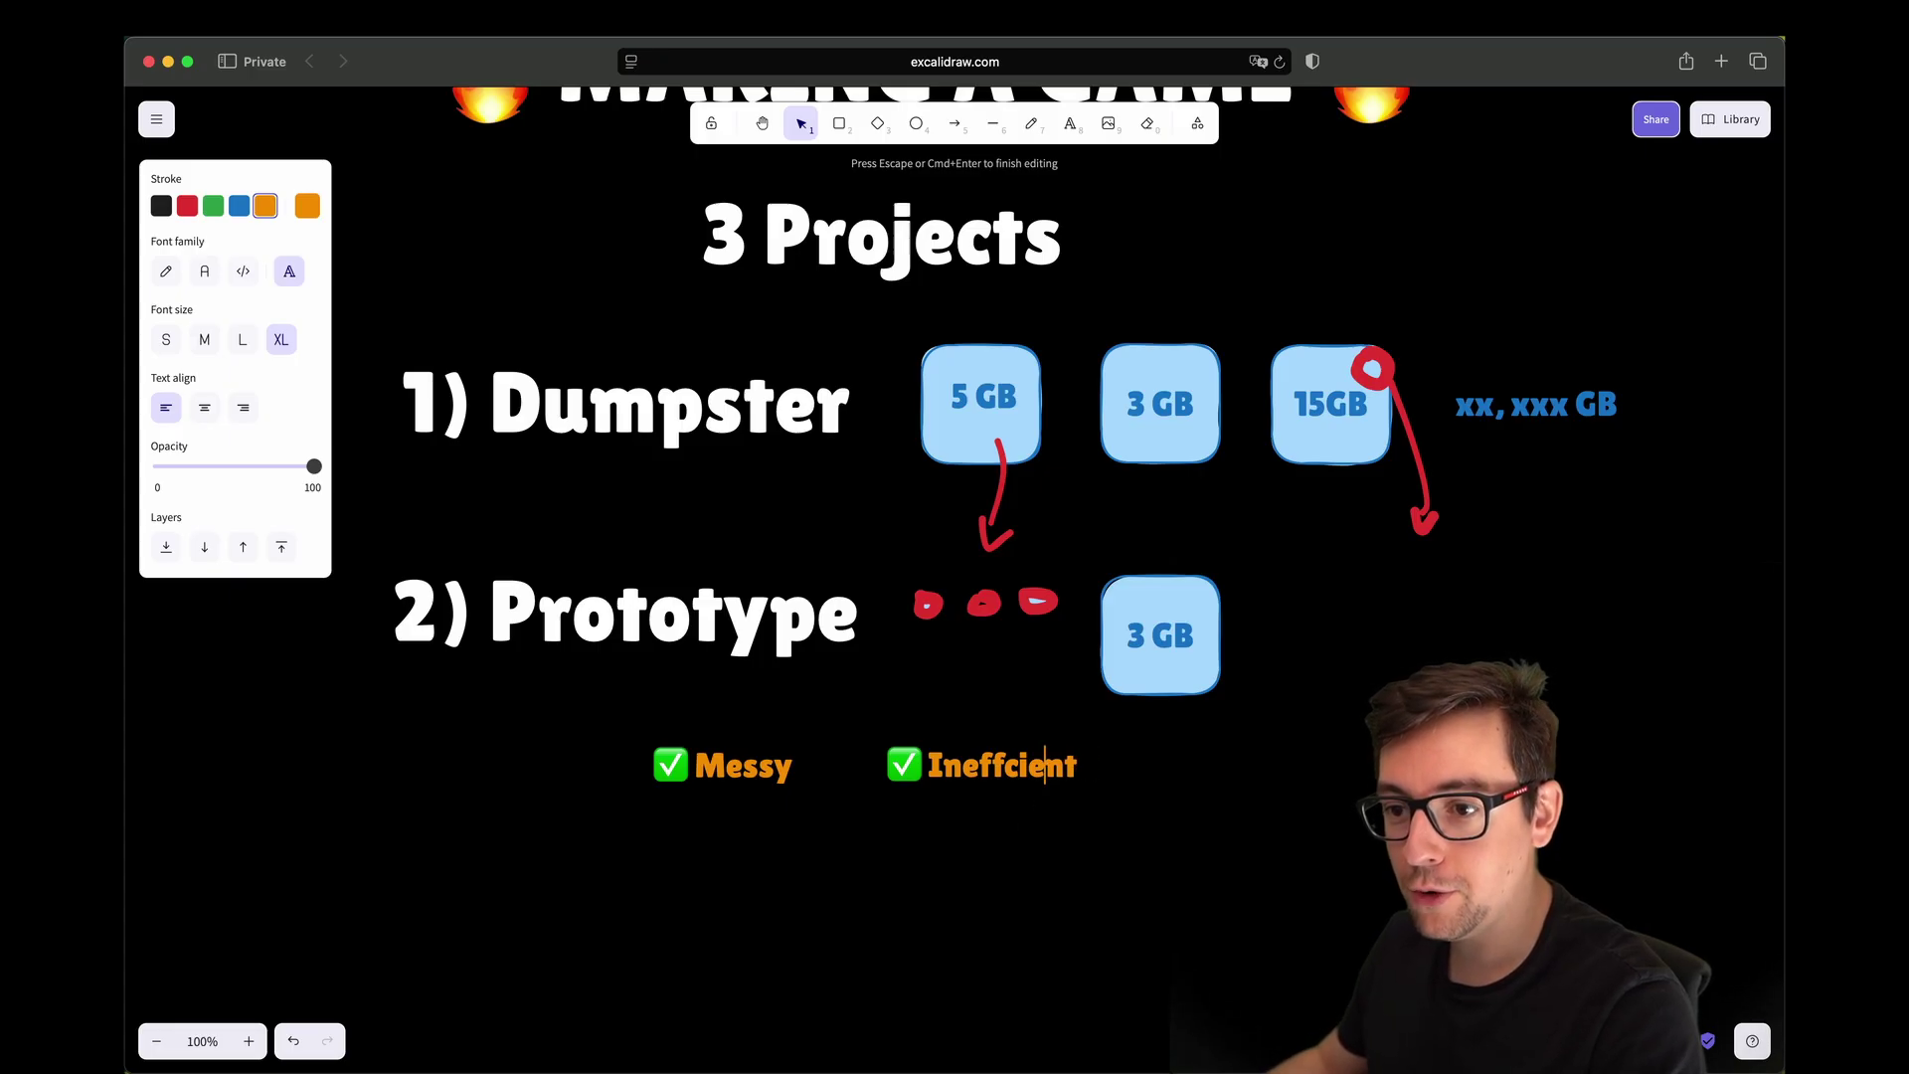
pyautogui.click(1162, 773)
pyautogui.moveTo(1025, 762); pyautogui.dragTo(1253, 763)
# Step: Copy the item again and retype it as the bad coding practices entry
pyautogui.doubleClick(1171, 769)
pyautogui.click(1186, 766)
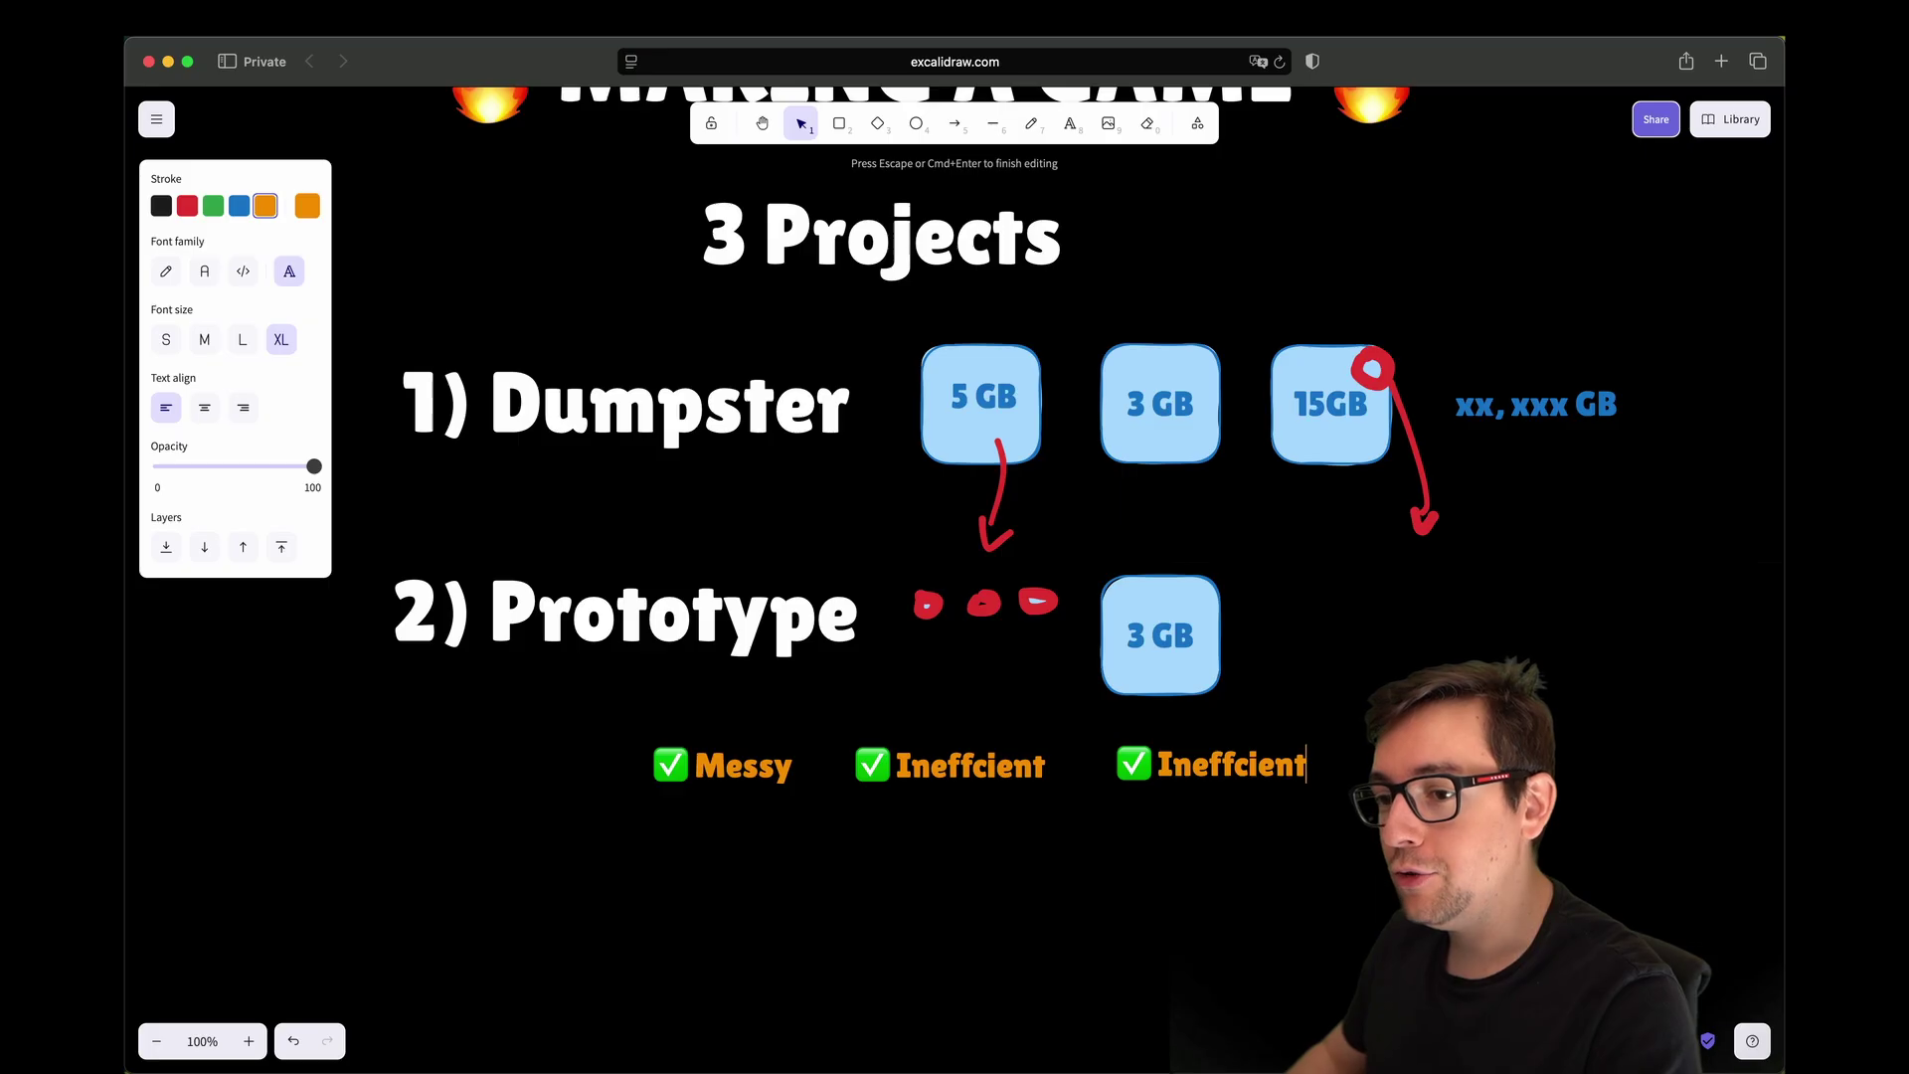
pyautogui.doubleClick(1186, 767)
pyautogui.write('Bad')
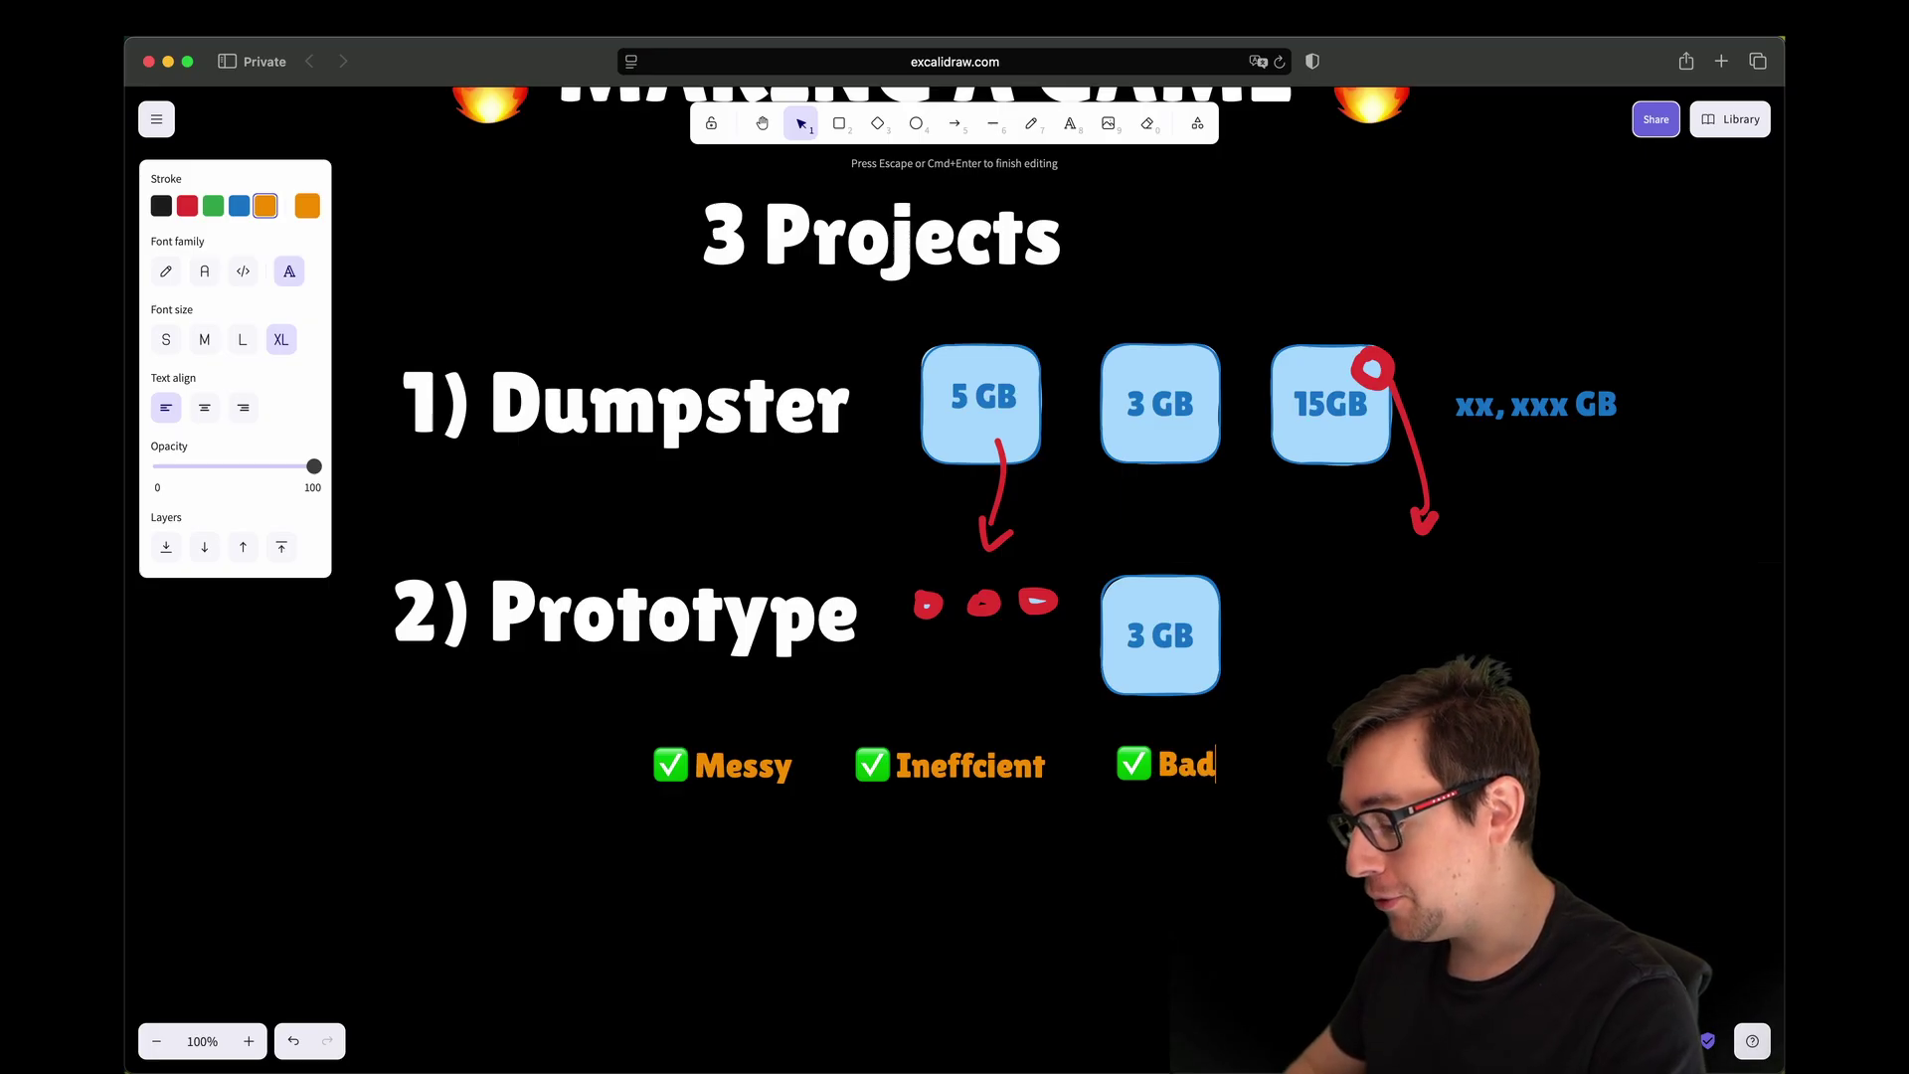
pyautogui.write(' Coding P')
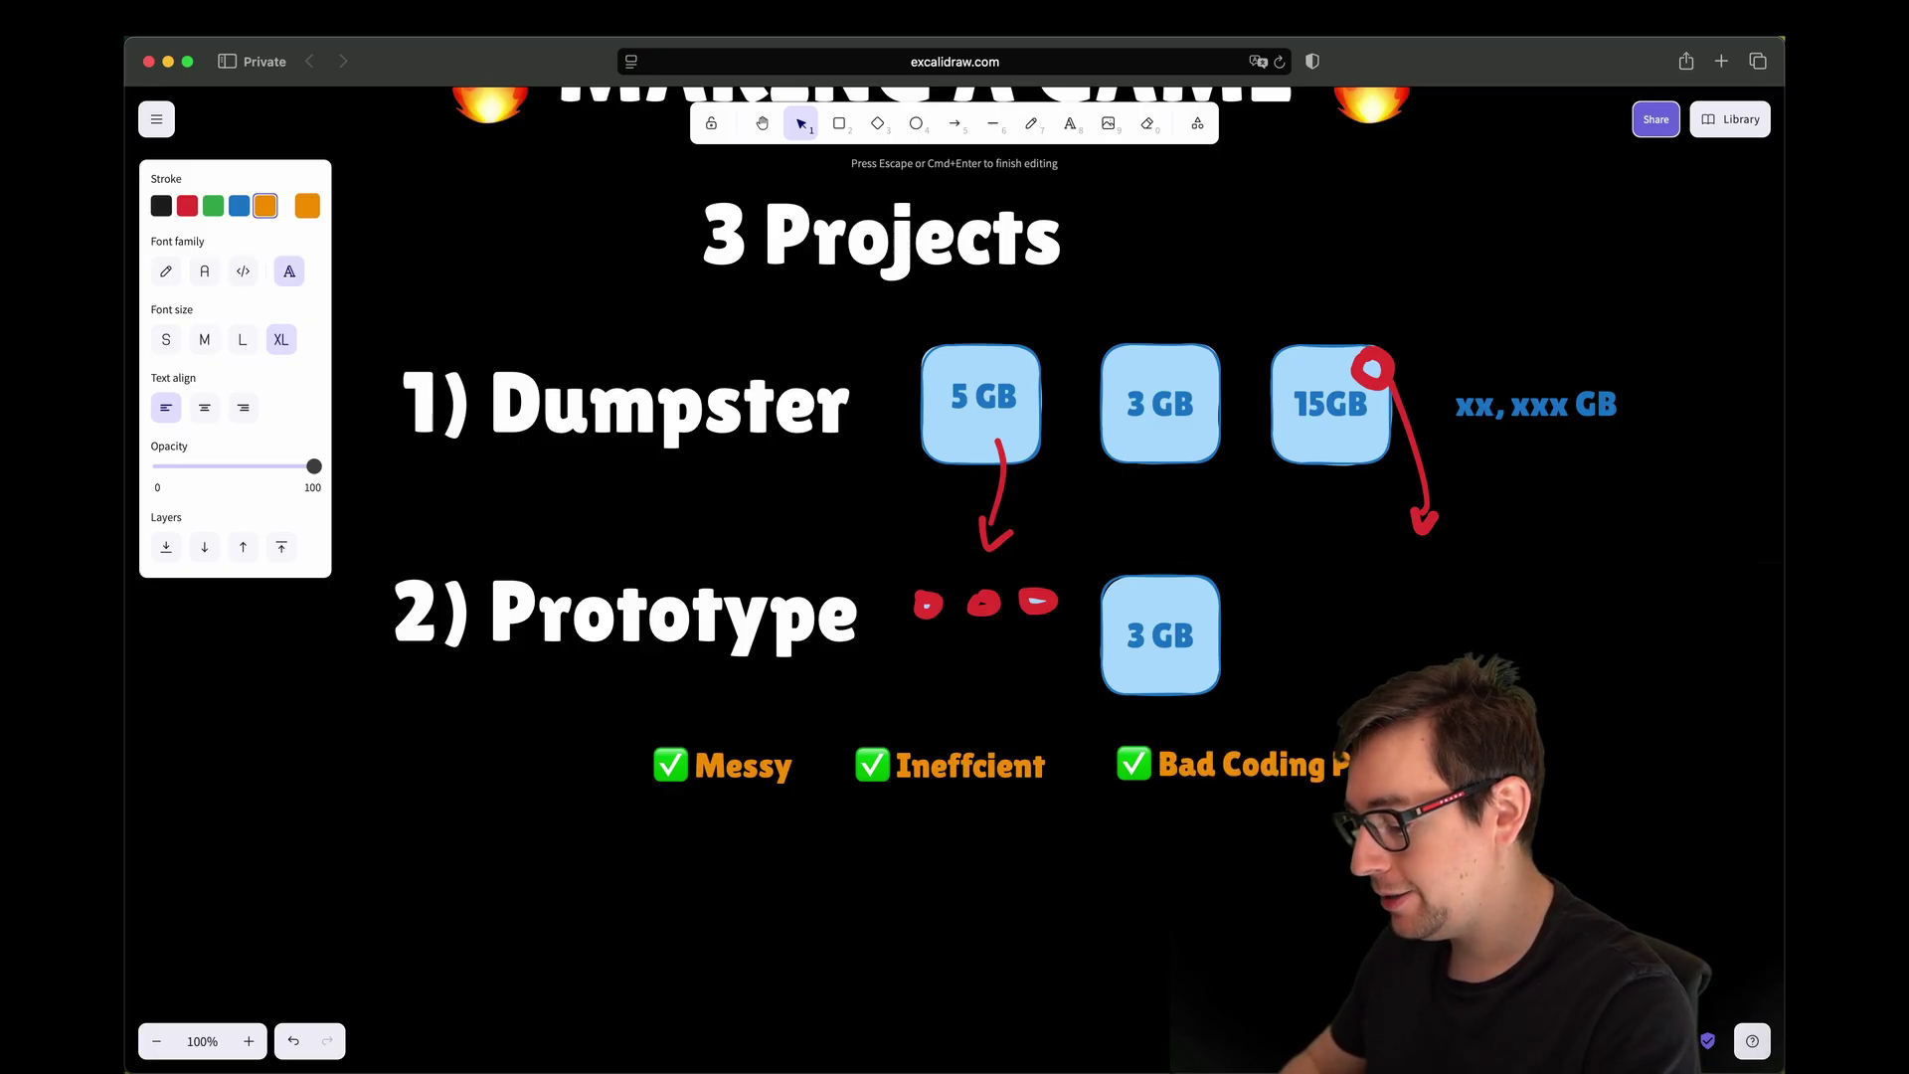
pyautogui.write('ra')
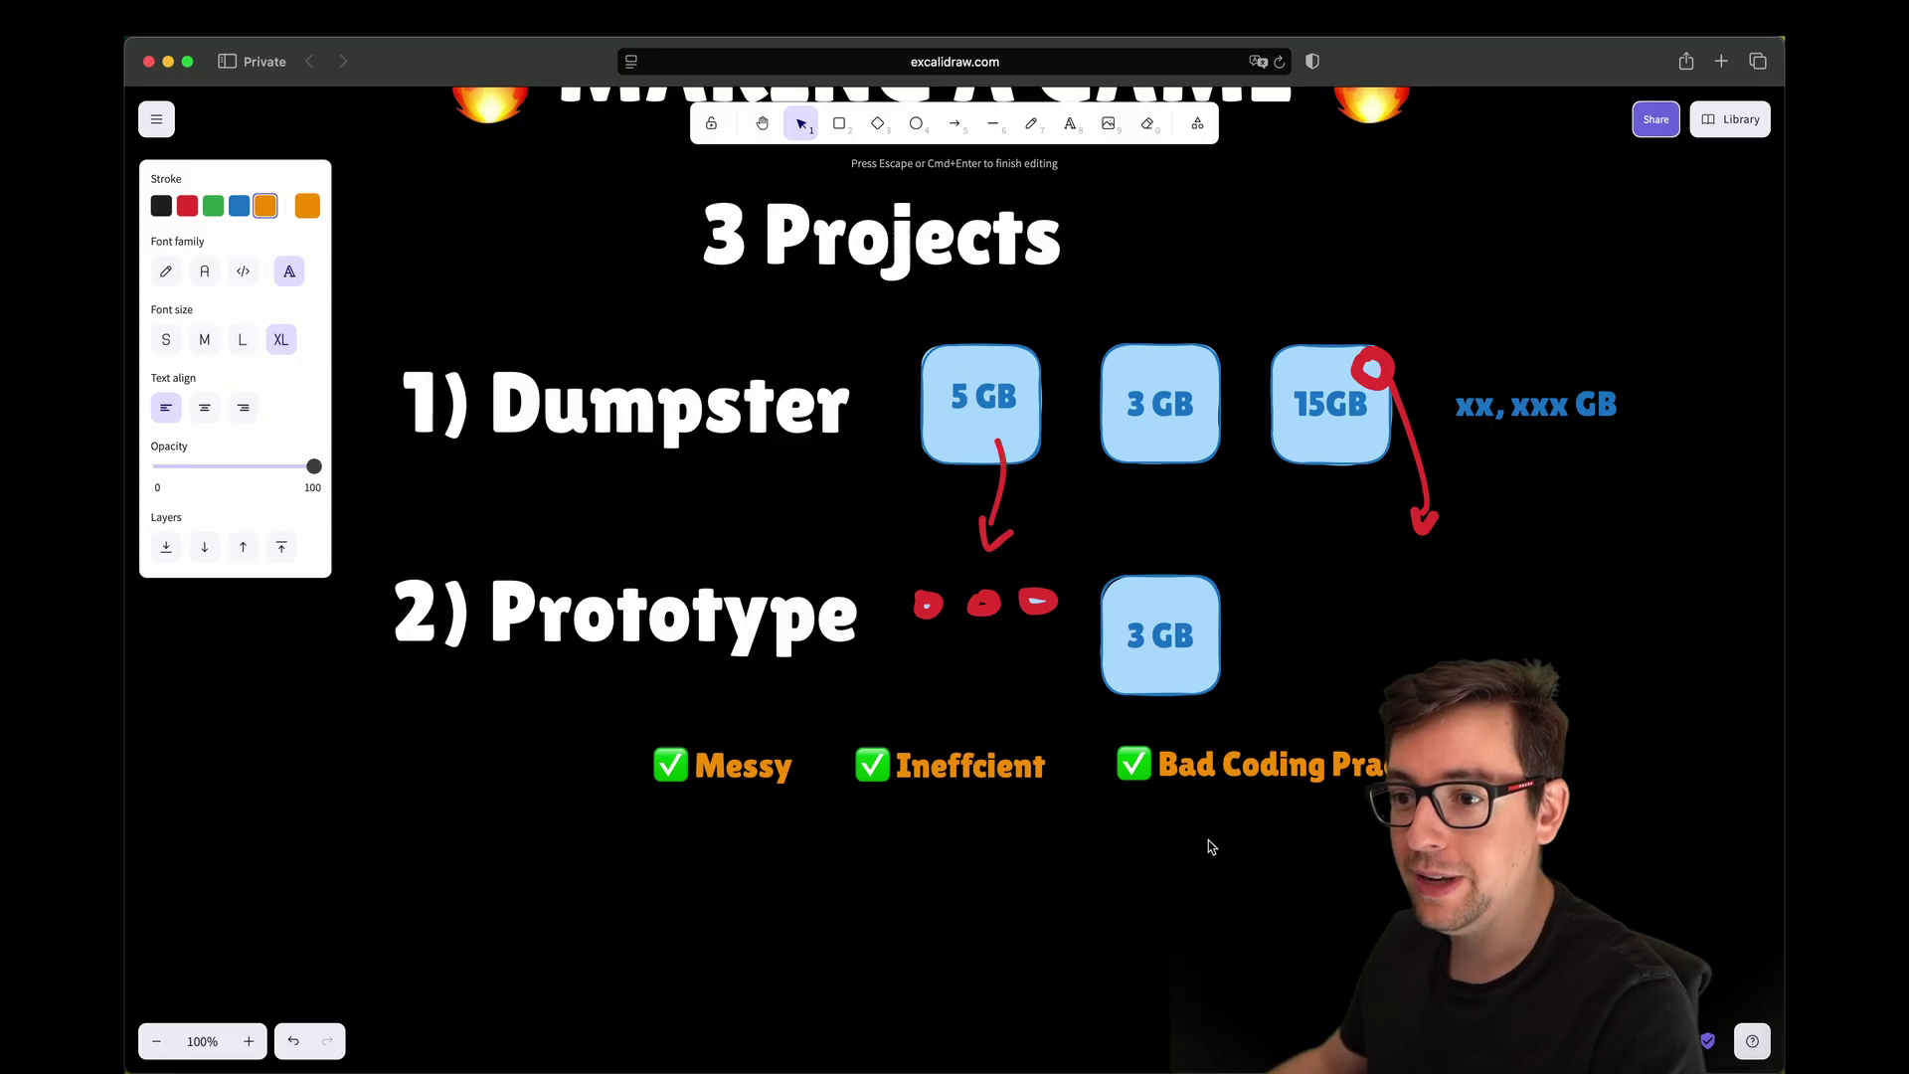
pyautogui.click(1211, 846)
# Step: Paste another copy on a second row and retype it as 'Not otimized'
pyautogui.click(1260, 762)
pyautogui.click(1236, 839)
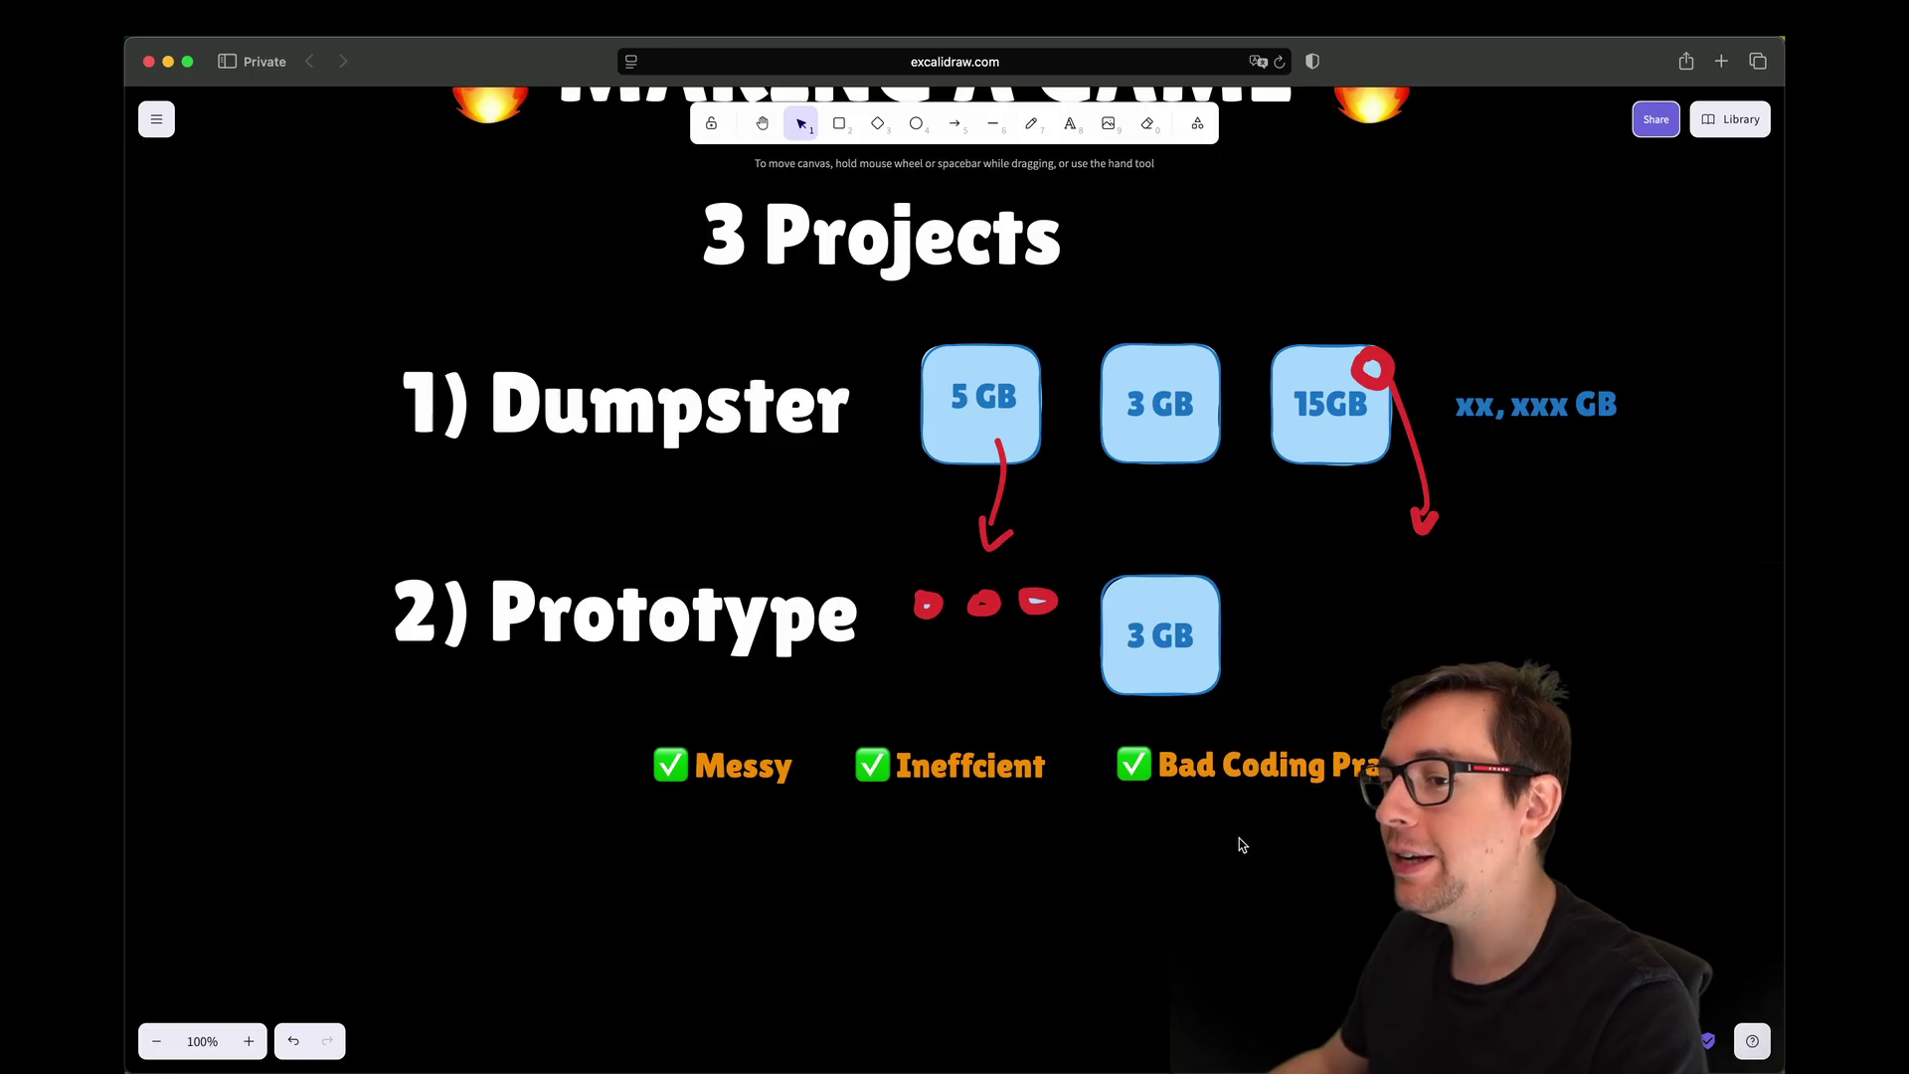
pyautogui.press('super+v')
pyautogui.moveTo(1017, 825); pyautogui.dragTo(847, 833)
pyautogui.doubleClick(847, 833)
pyautogui.write('Not p')
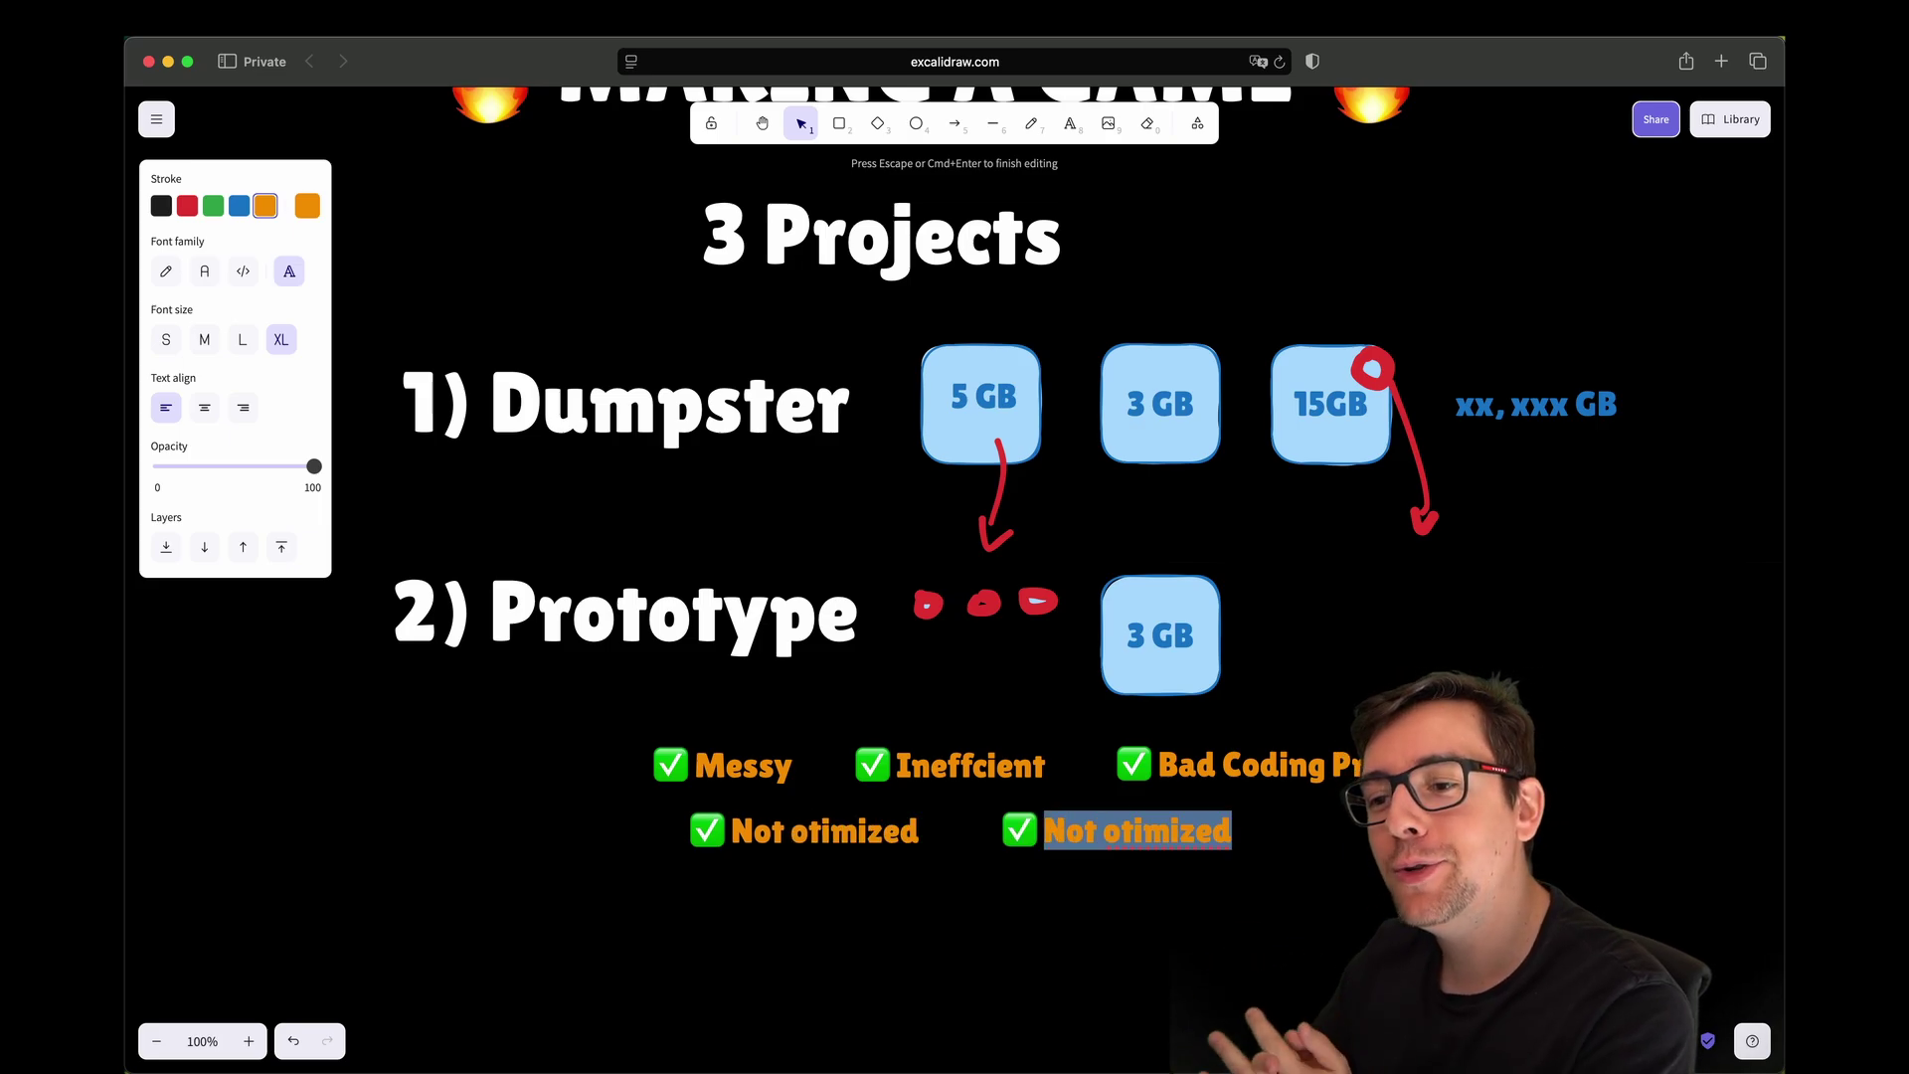
pyautogui.press('BackSpace')
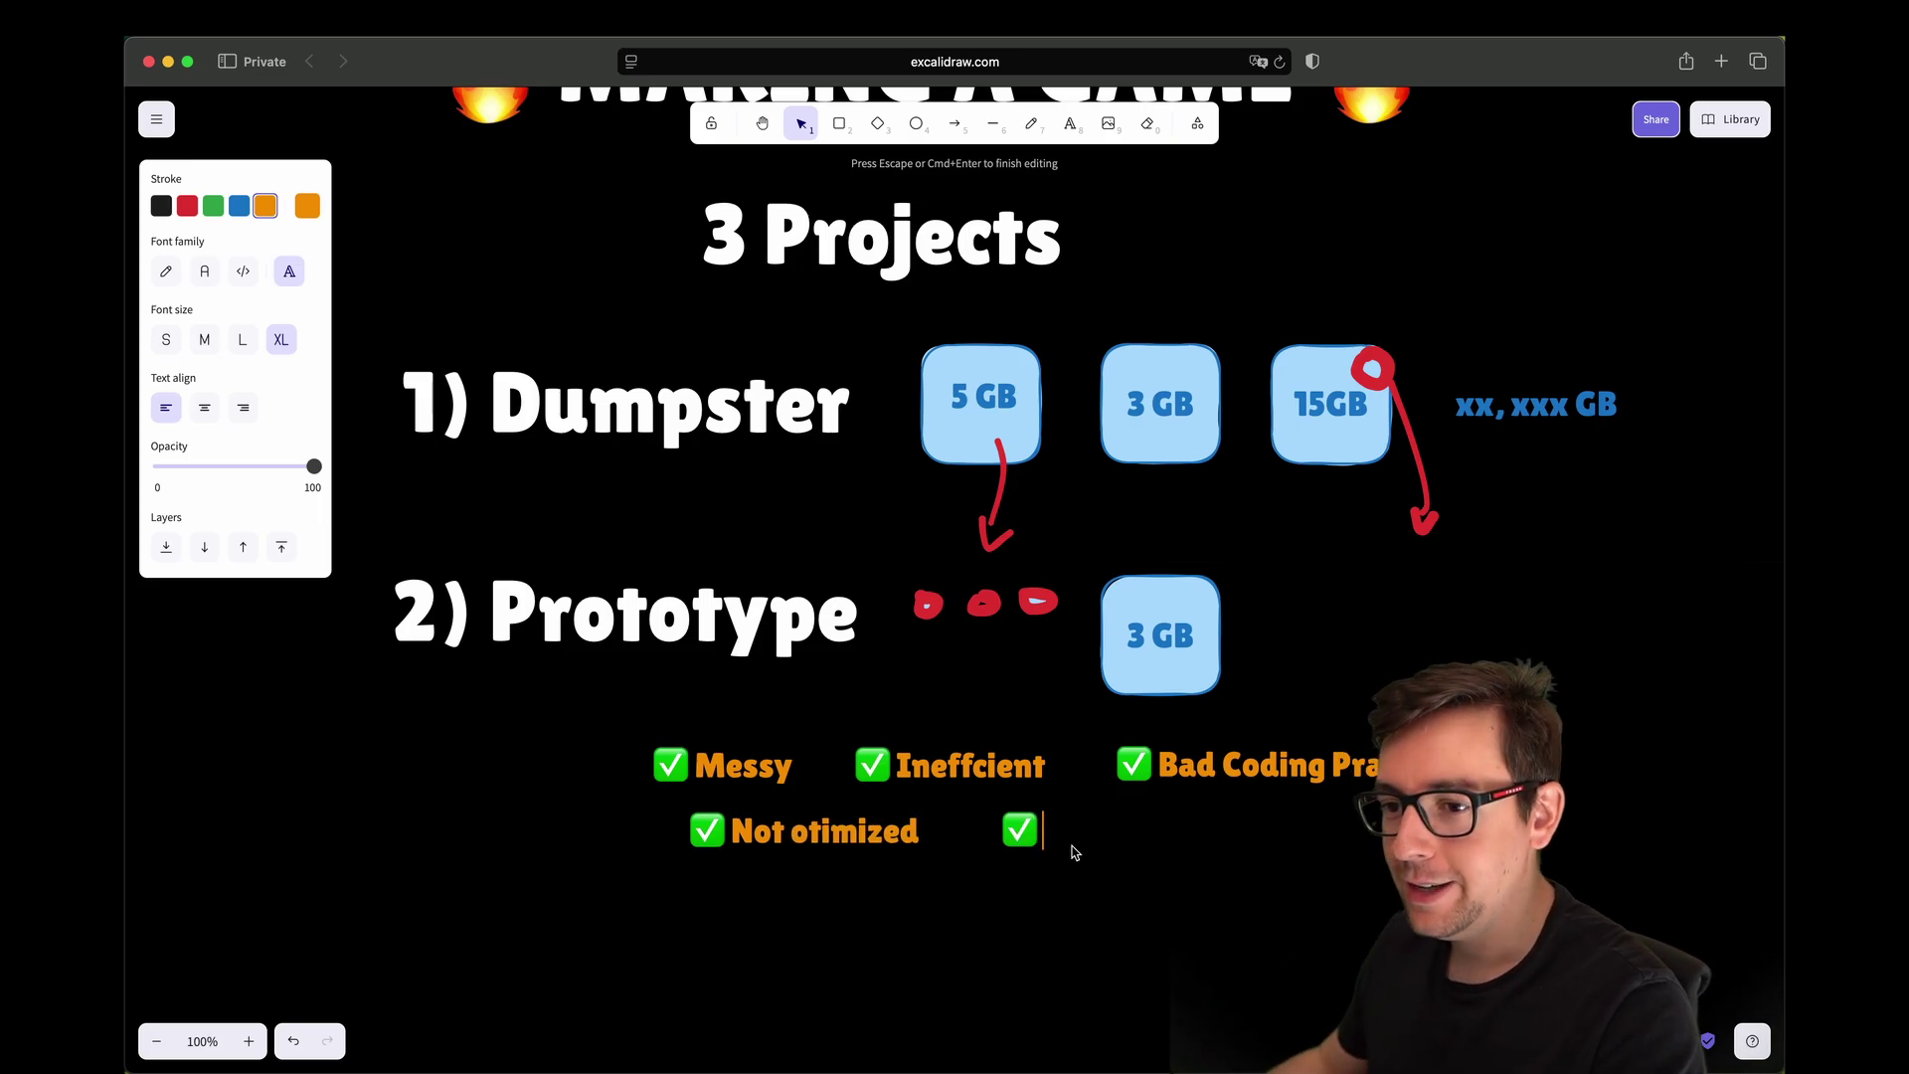
# Step: Delete the leftover checkmark and select the checklist items
pyautogui.press('Escape')
pyautogui.press('BackSpace')
pyautogui.moveTo(642, 733); pyautogui.dragTo(1292, 859)
# Step: Write the large white heading 'GOAL: Test & Validate' beside the checklist
pyautogui.write('GOA')
pyautogui.write('L:')
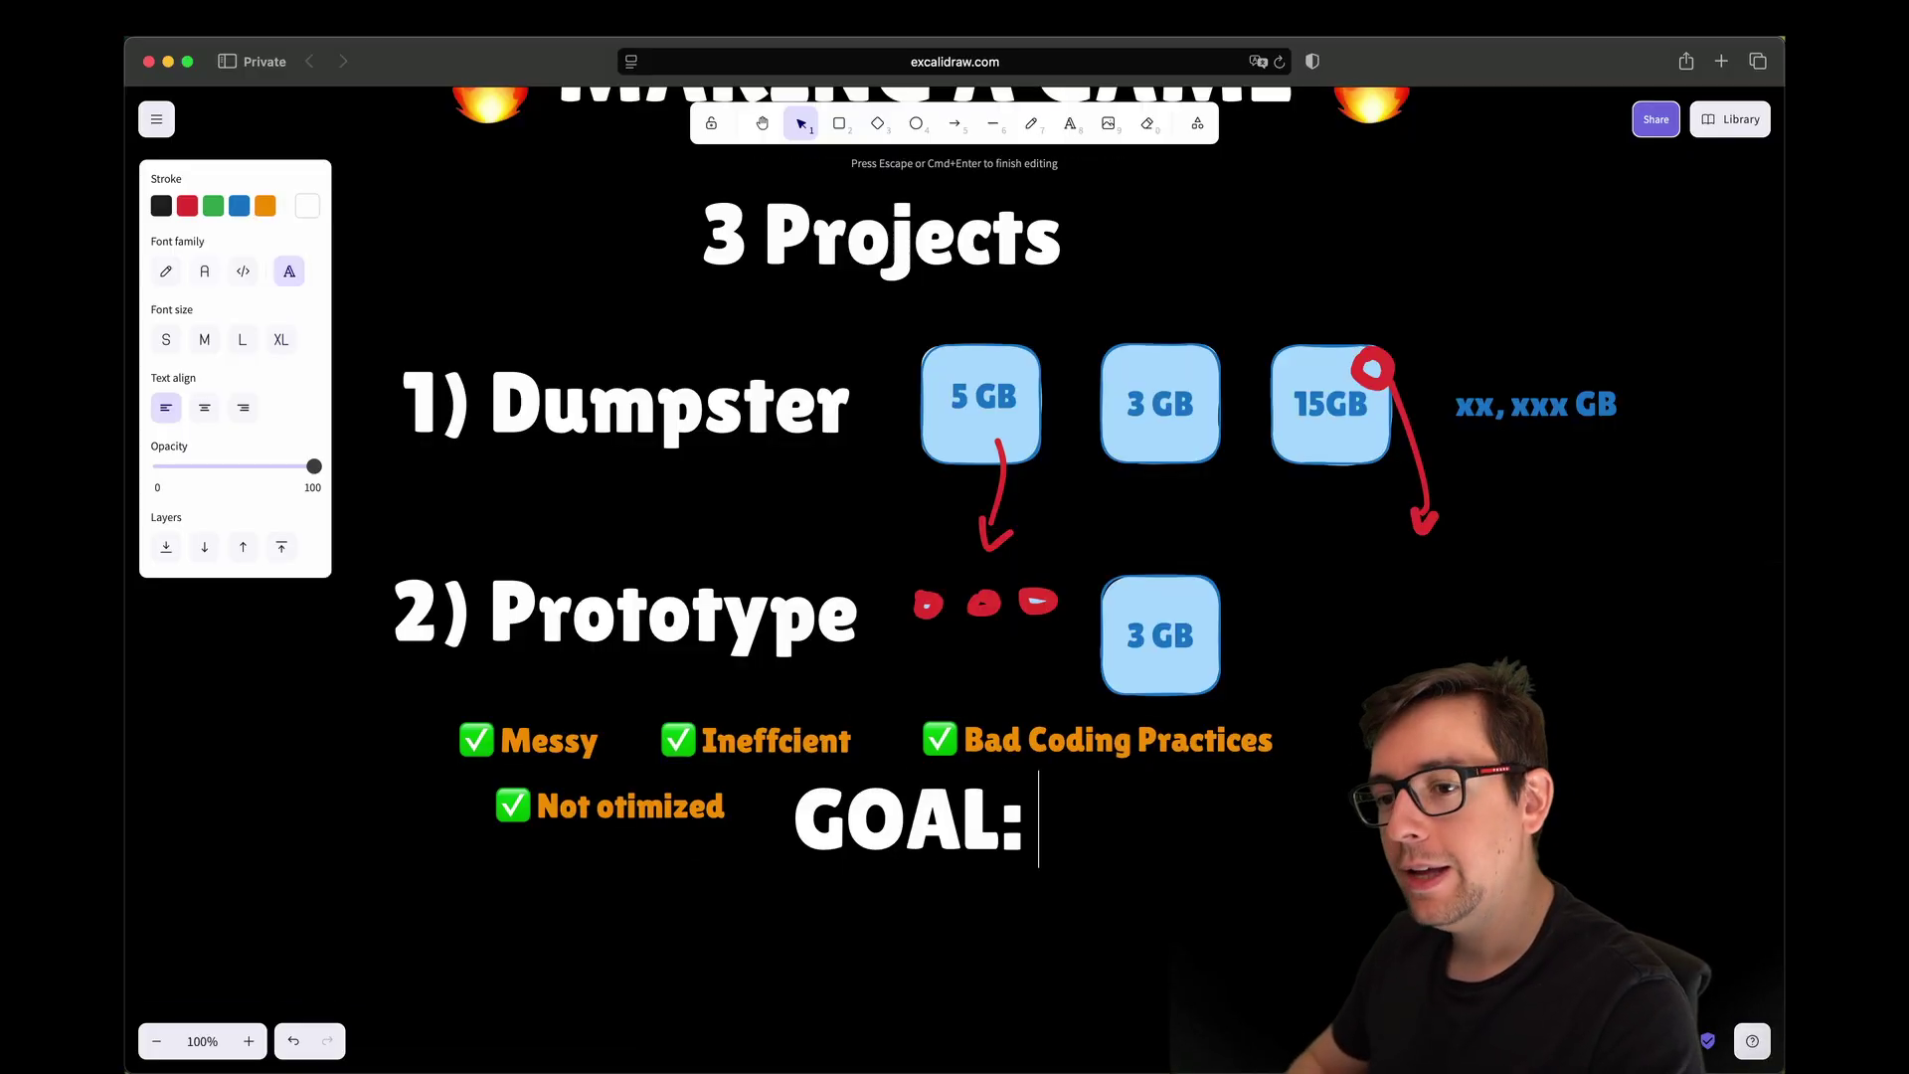
pyautogui.write(' Test,')
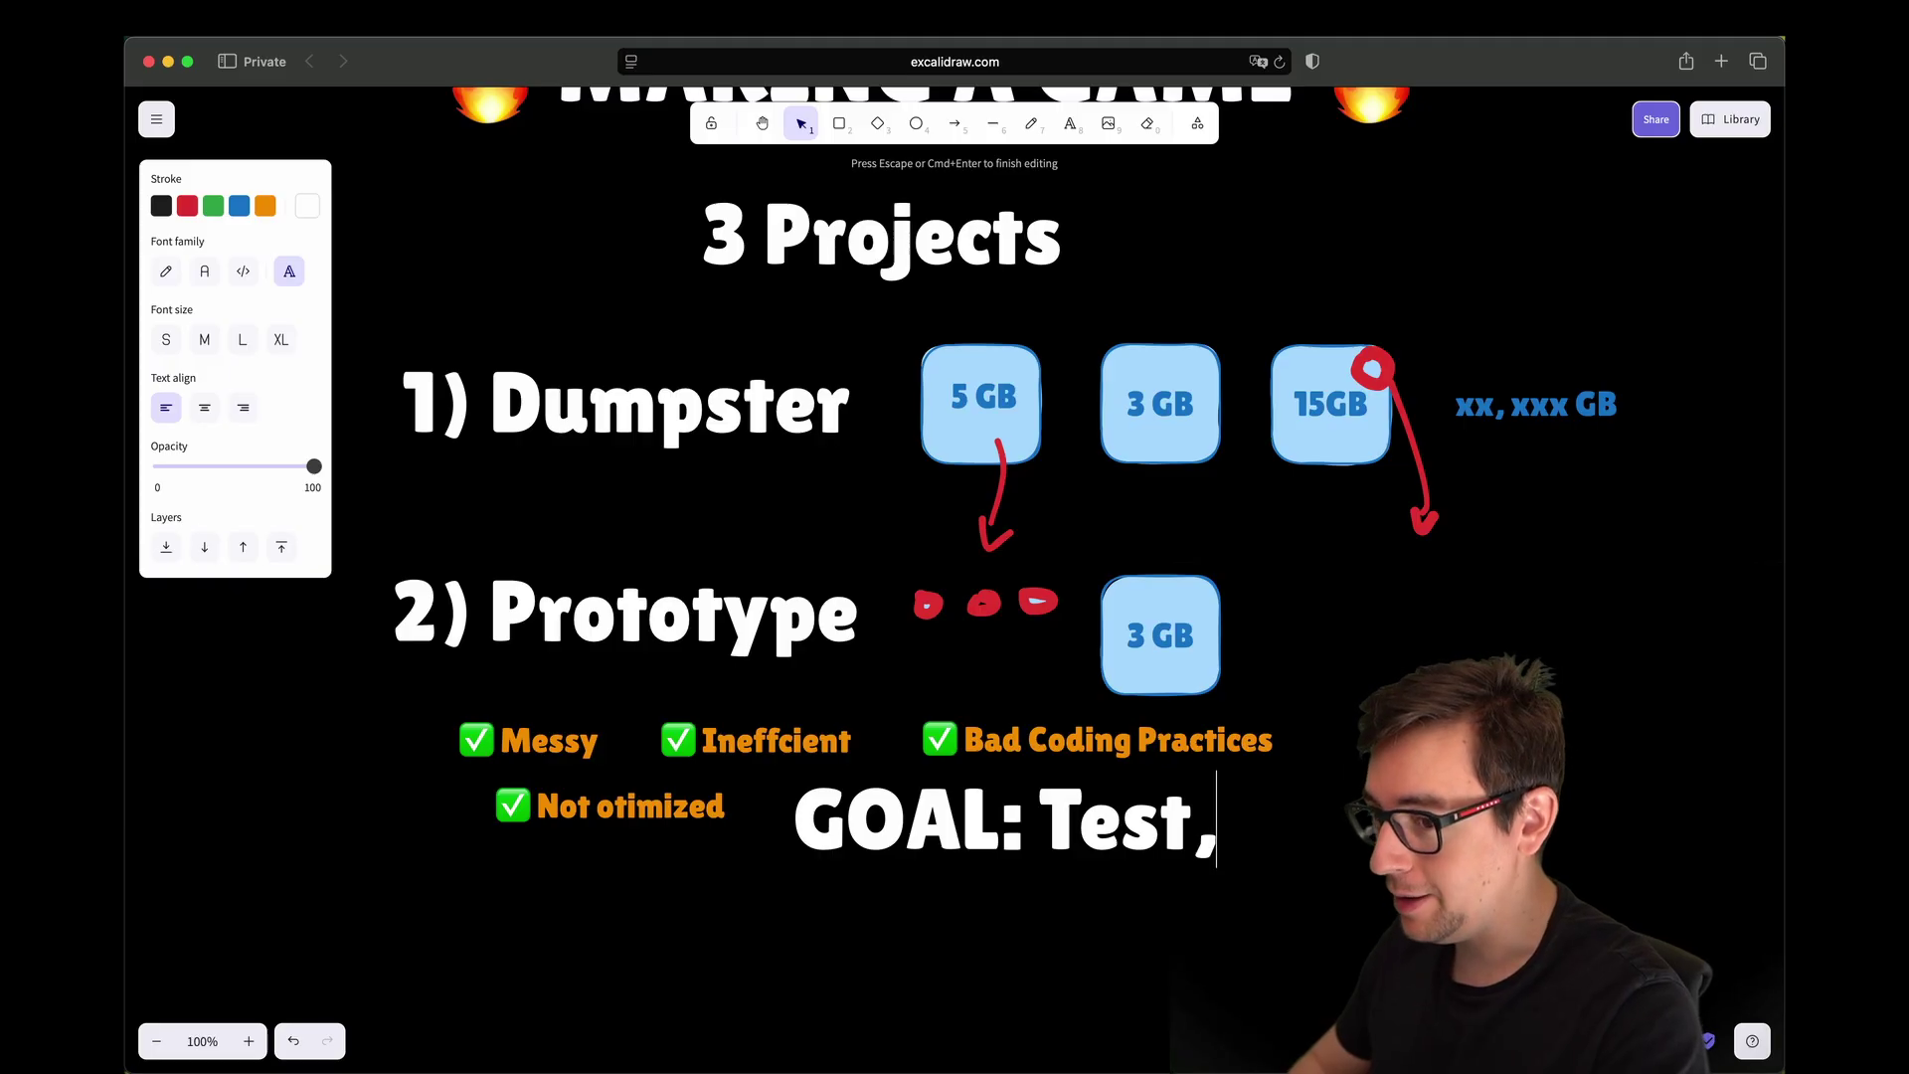
pyautogui.press('BackSpace')
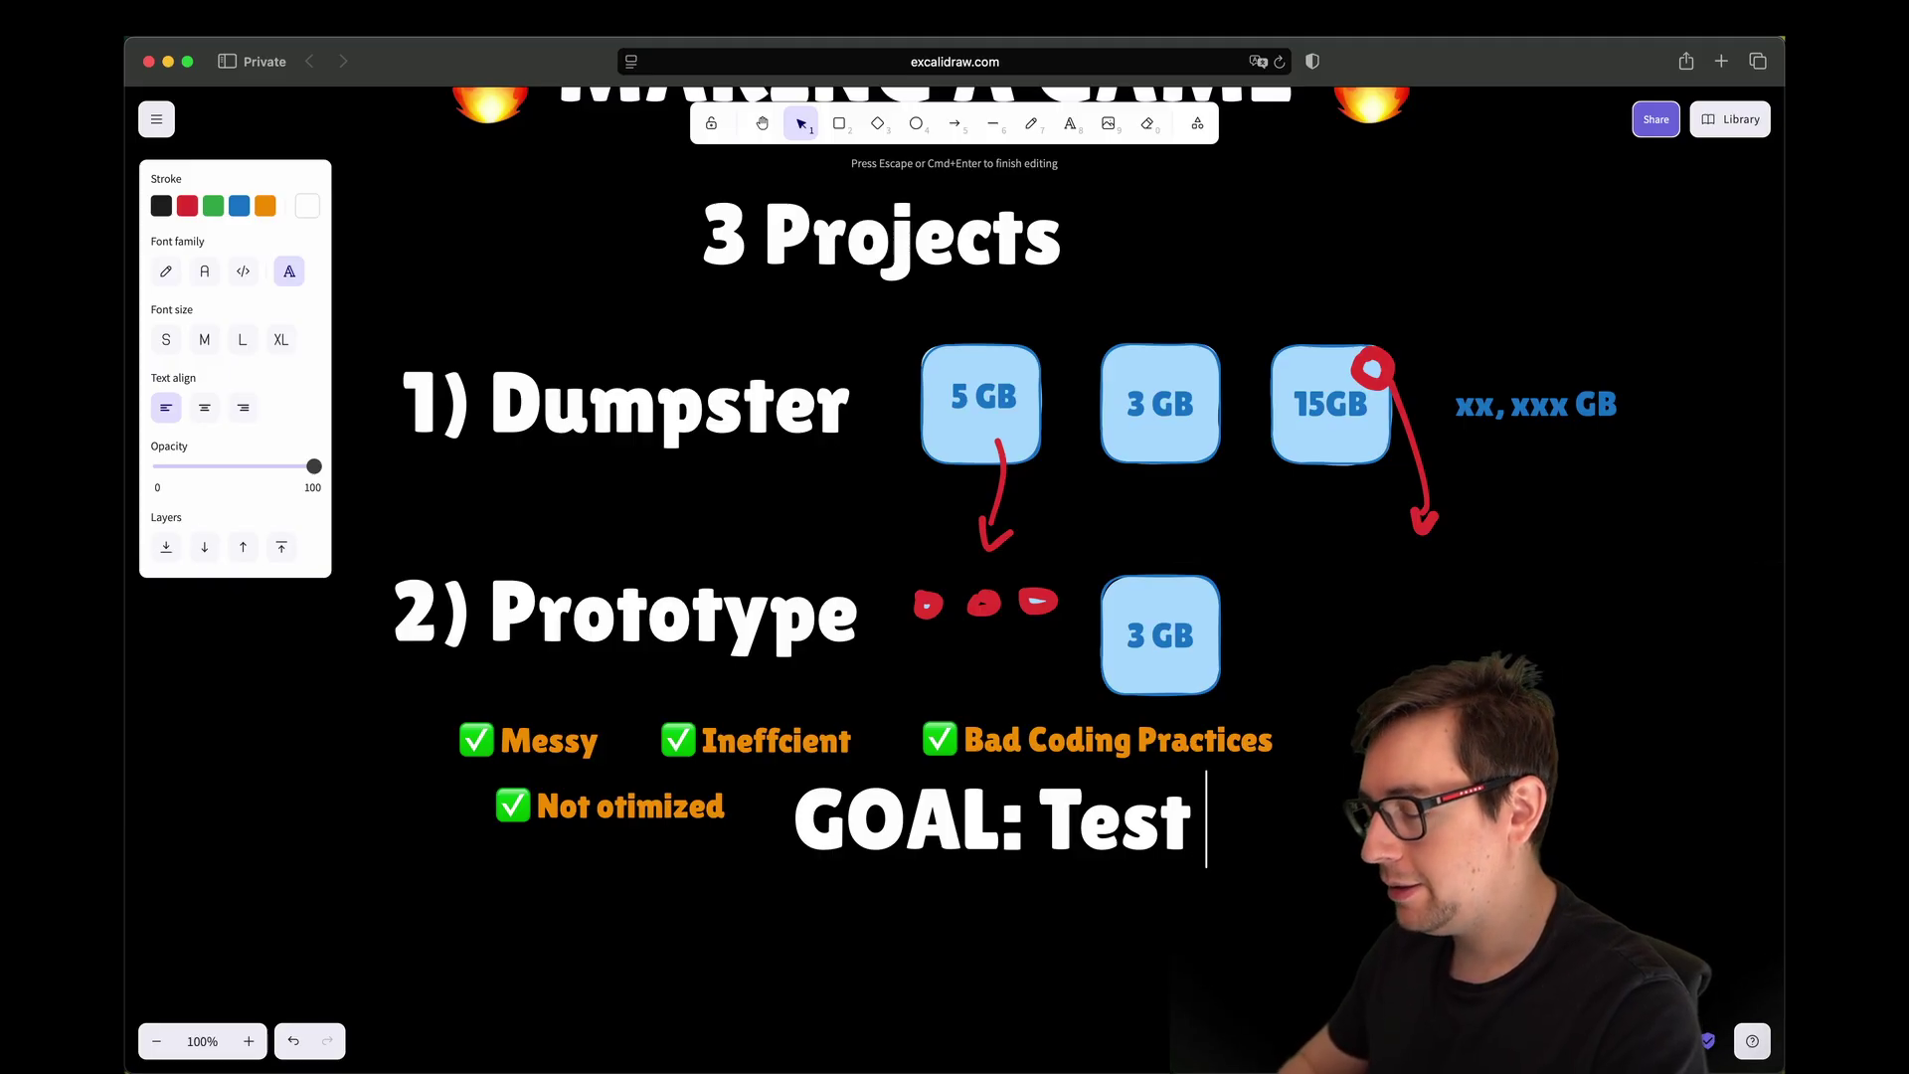
pyautogui.write('& Validate')
pyautogui.moveTo(1591, 825); pyautogui.dragTo(949, 841)
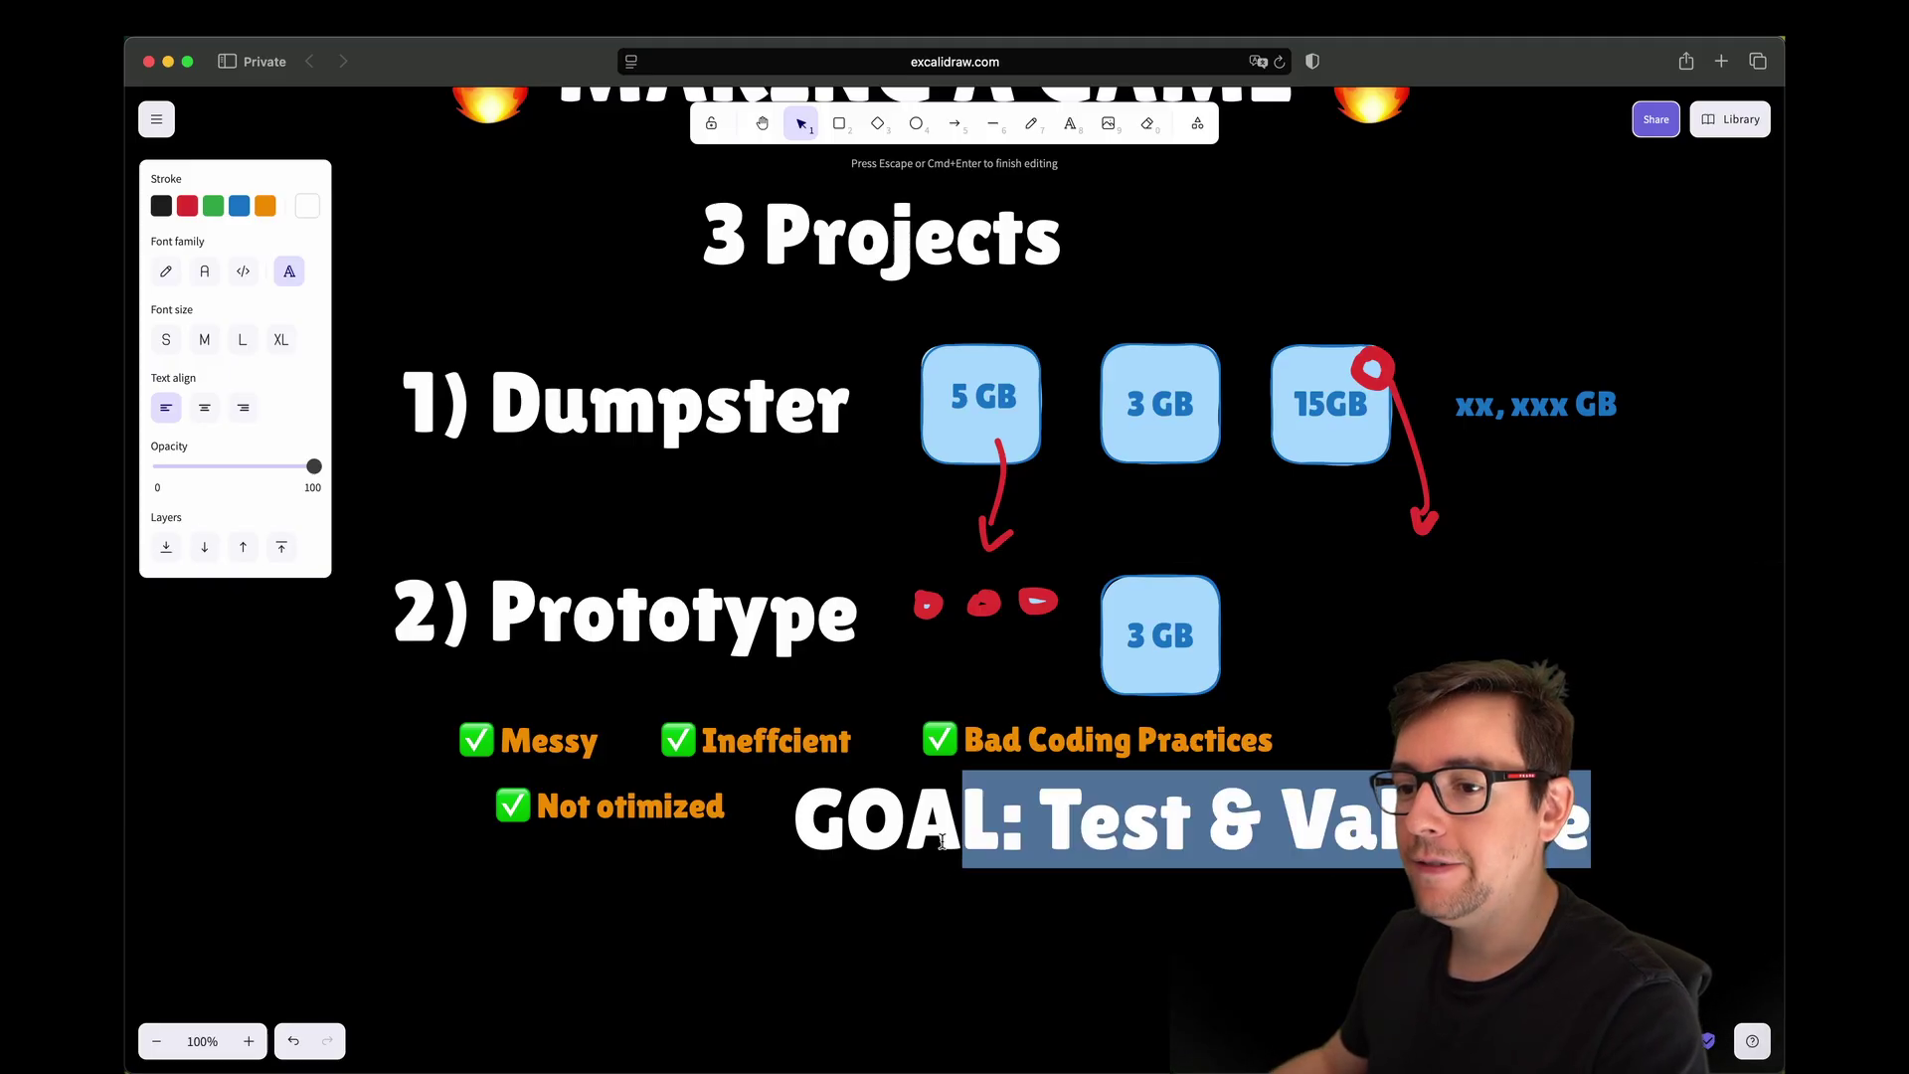
pyautogui.click(950, 872)
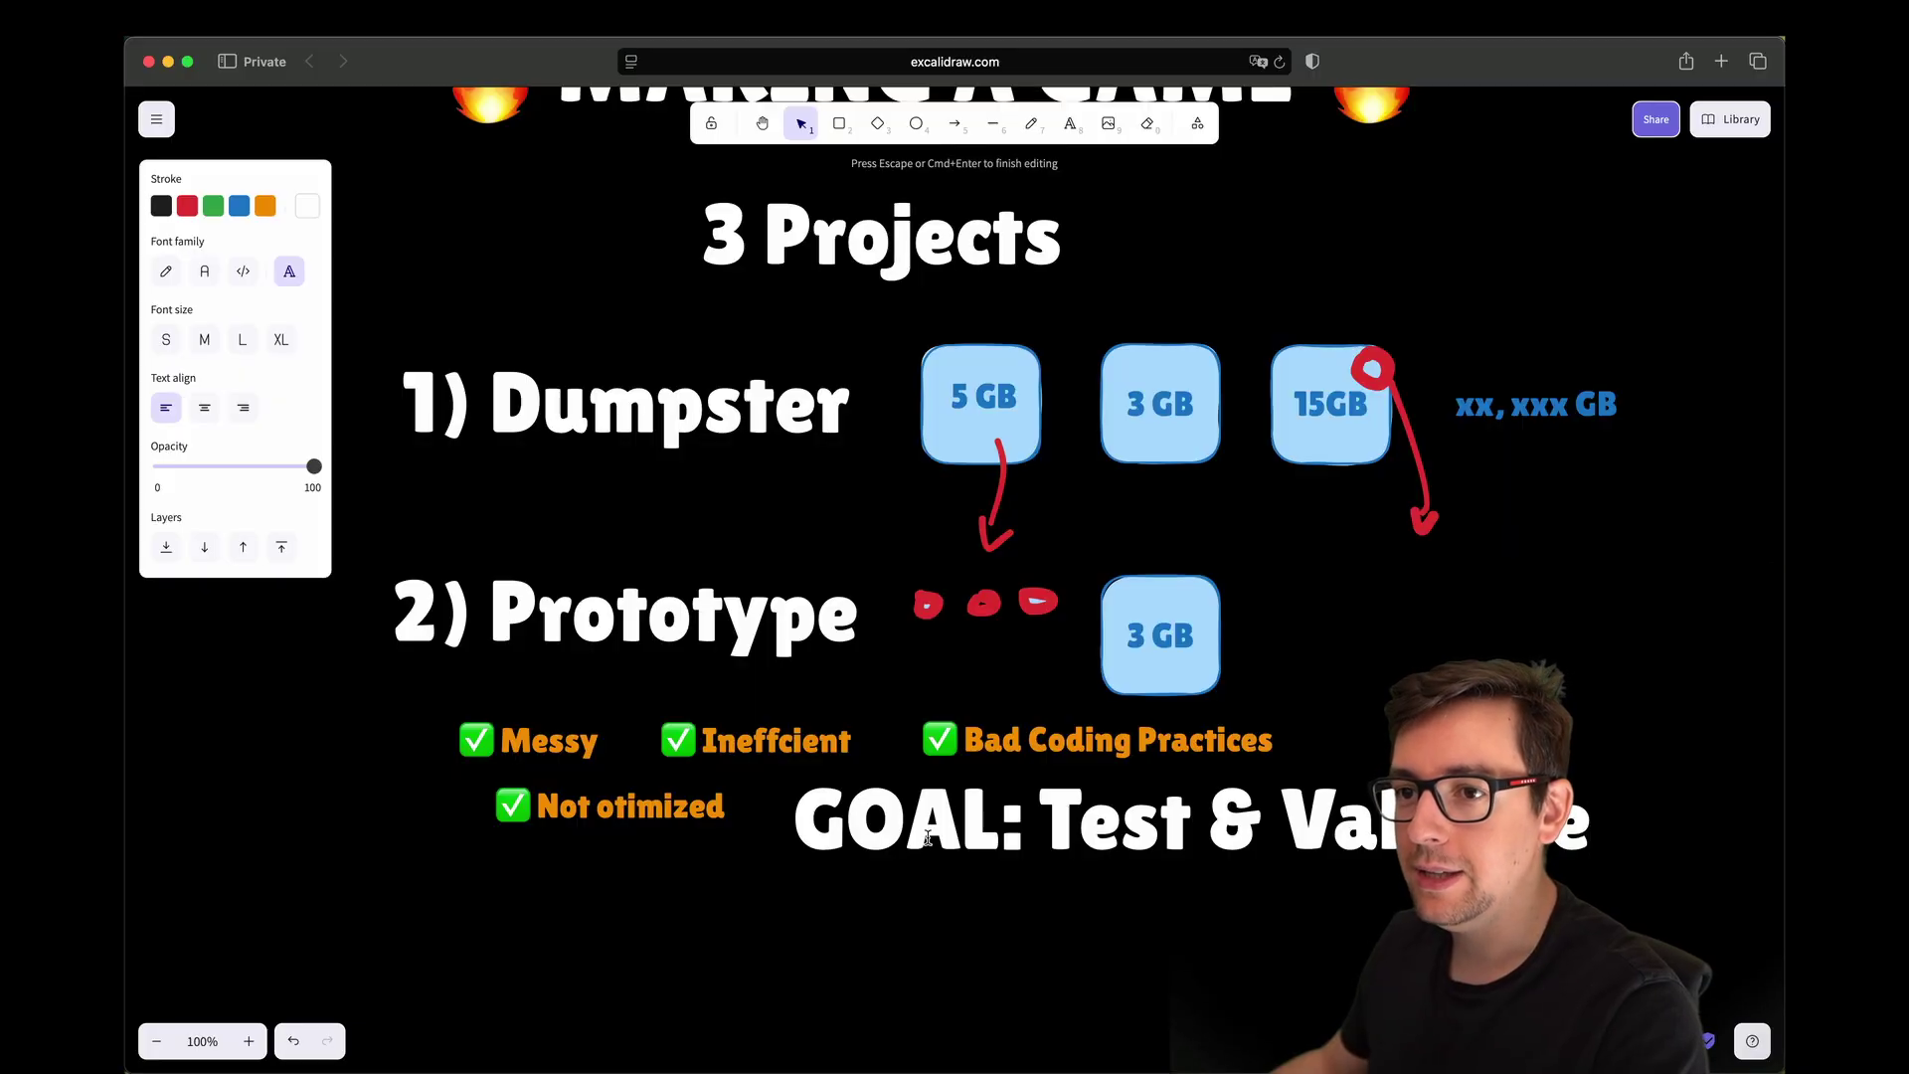
pyautogui.keyDown('ctrl'); pyautogui.scroll(-4, 928, 810); pyautogui.keyUp('ctrl')
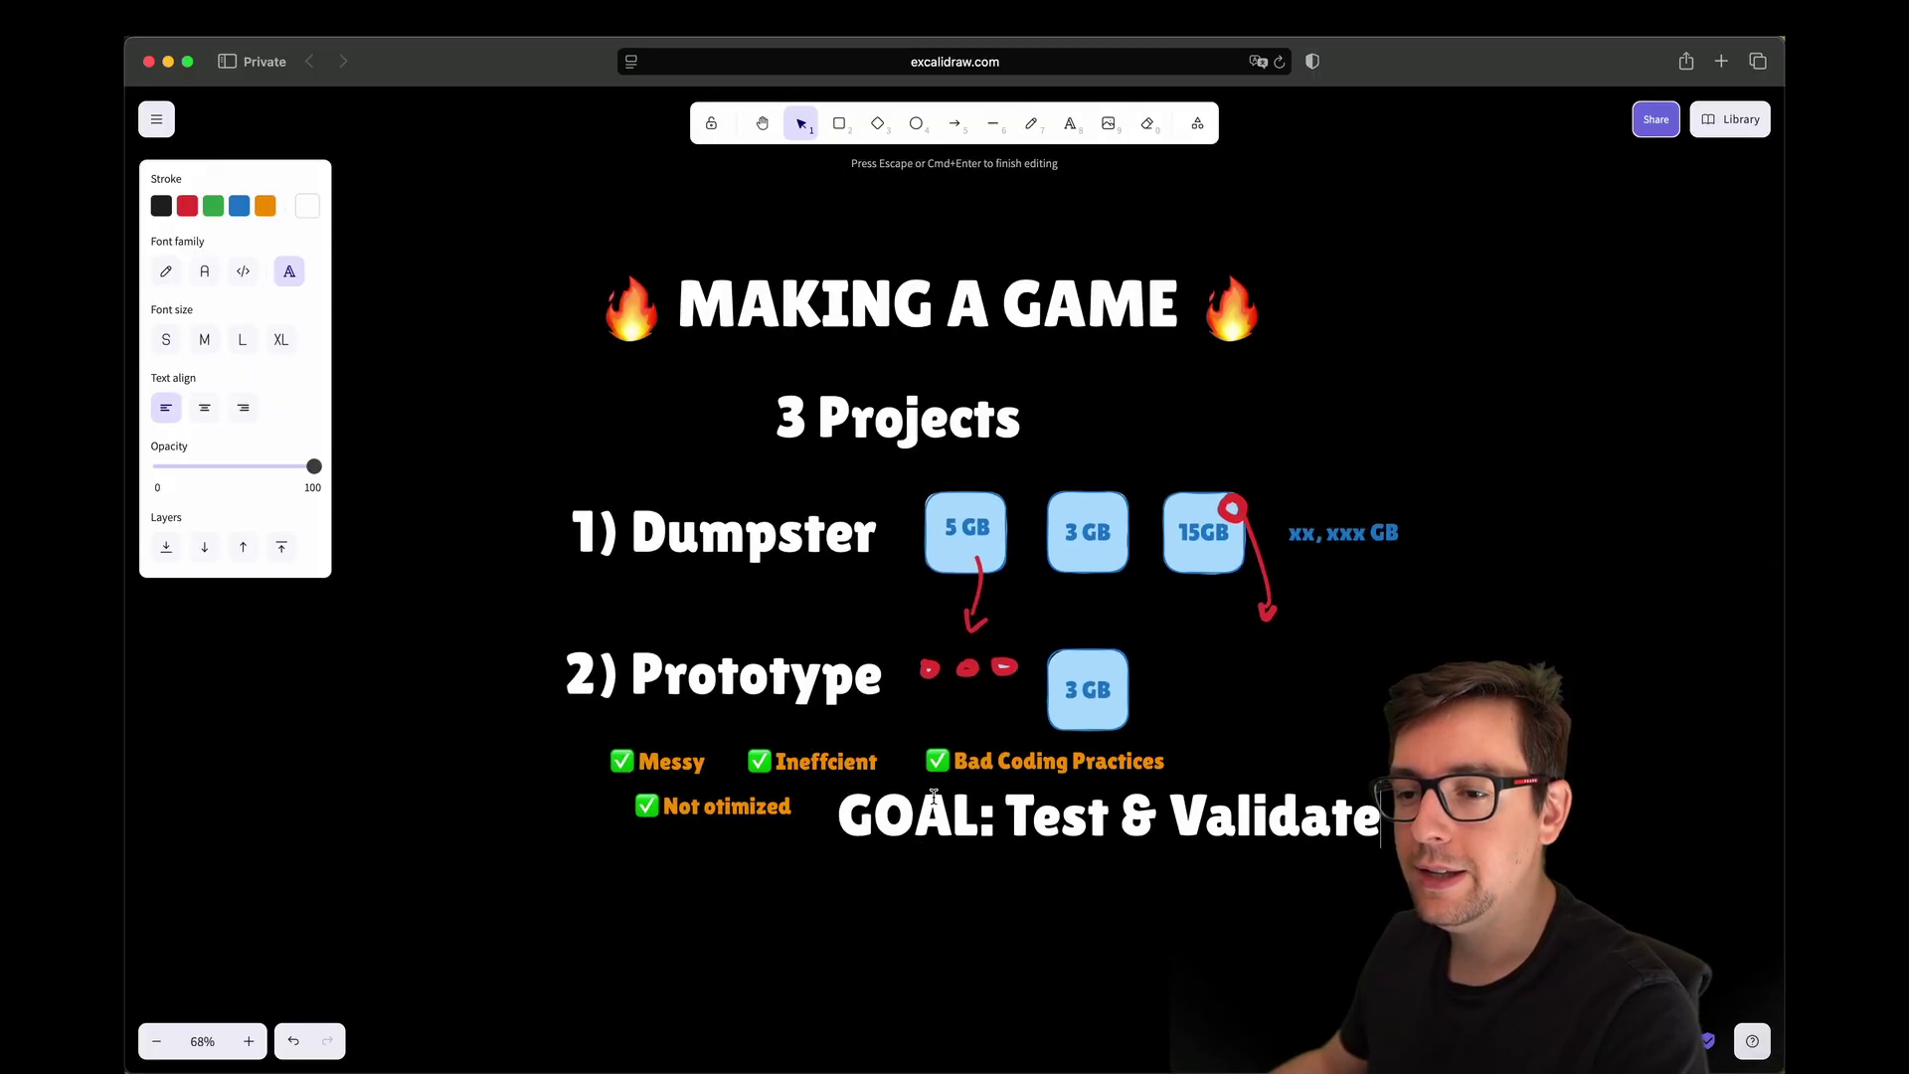
pyautogui.keyDown('ctrl'); pyautogui.scroll(2, 933, 795); pyautogui.keyUp('ctrl')
pyautogui.press('Escape')
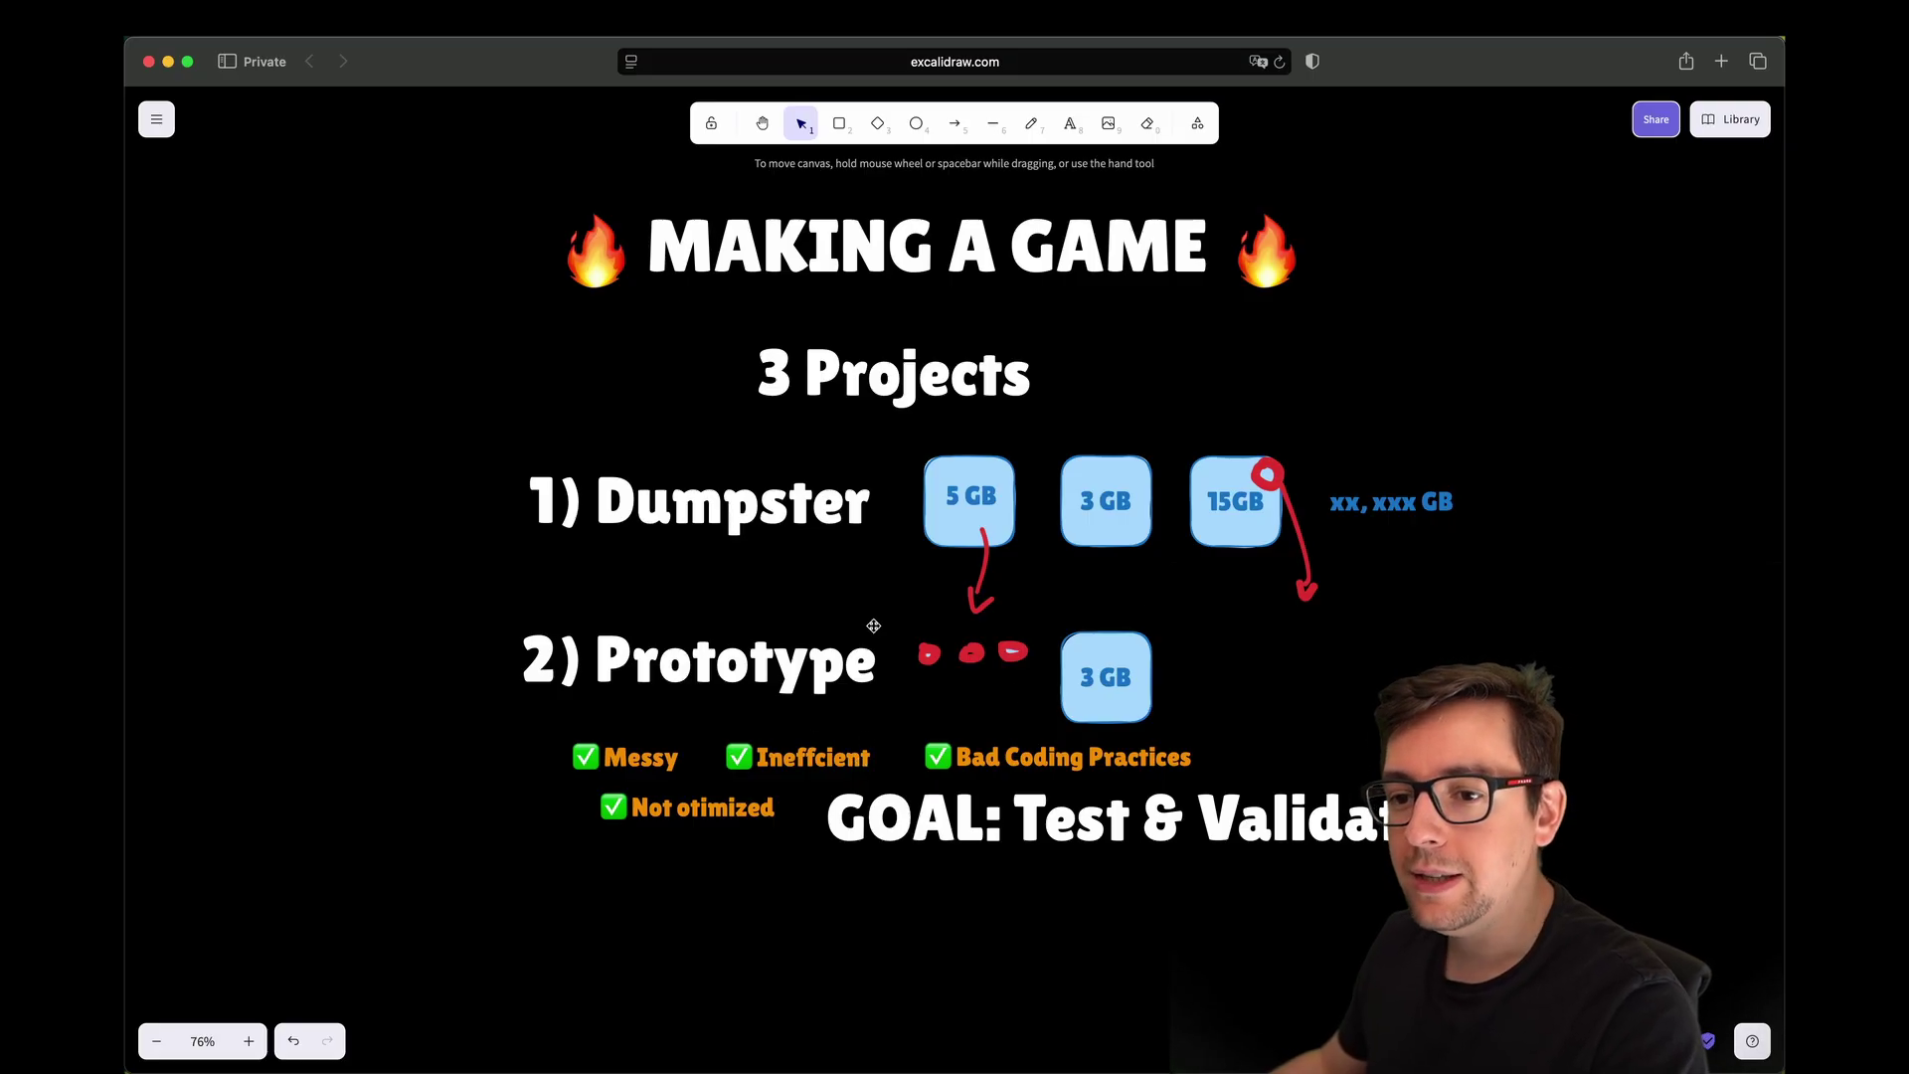
# Step: Copy '2) Prototype' below the goal and rename it '2) Production'
pyautogui.click(771, 673)
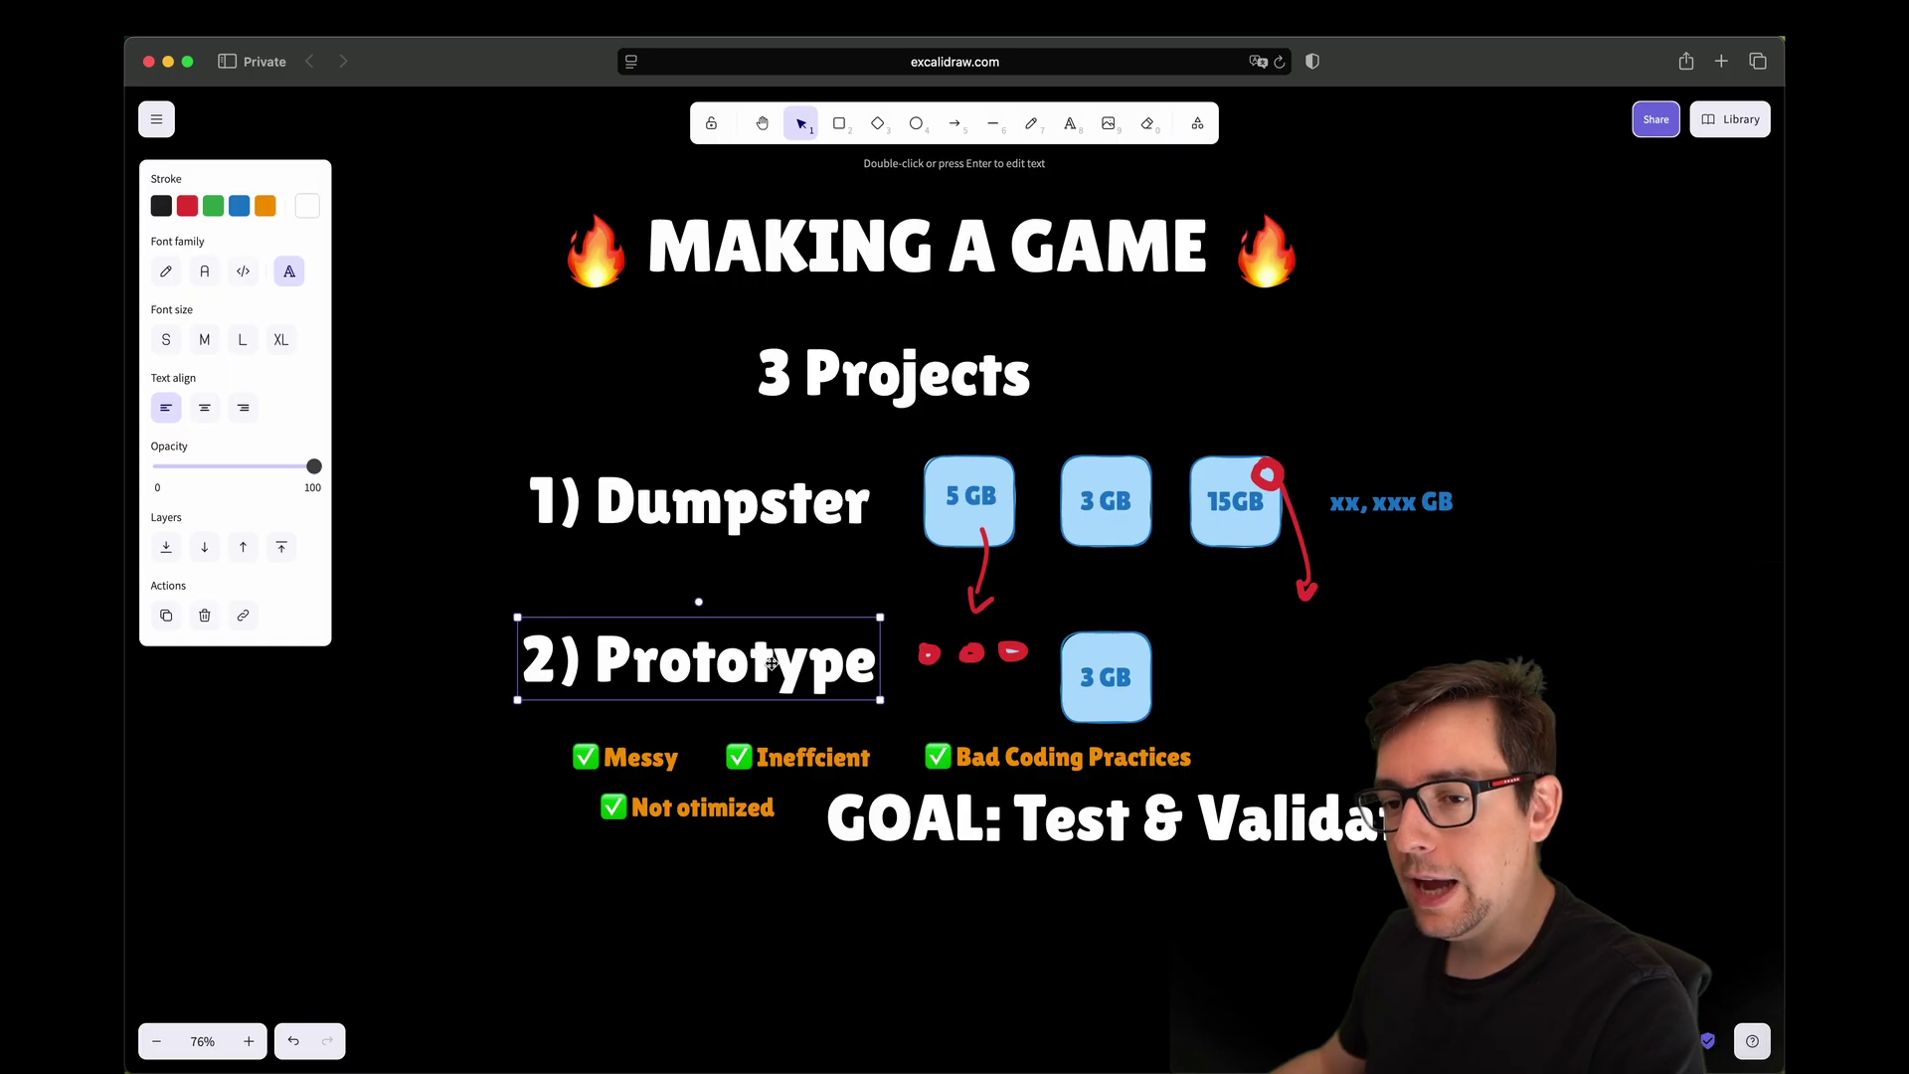
pyautogui.keyDown('alt'); pyautogui.moveTo(771, 672); pyautogui.dragTo(724, 915); pyautogui.keyUp('alt')
pyautogui.doubleClick(723, 916)
pyautogui.write('production')
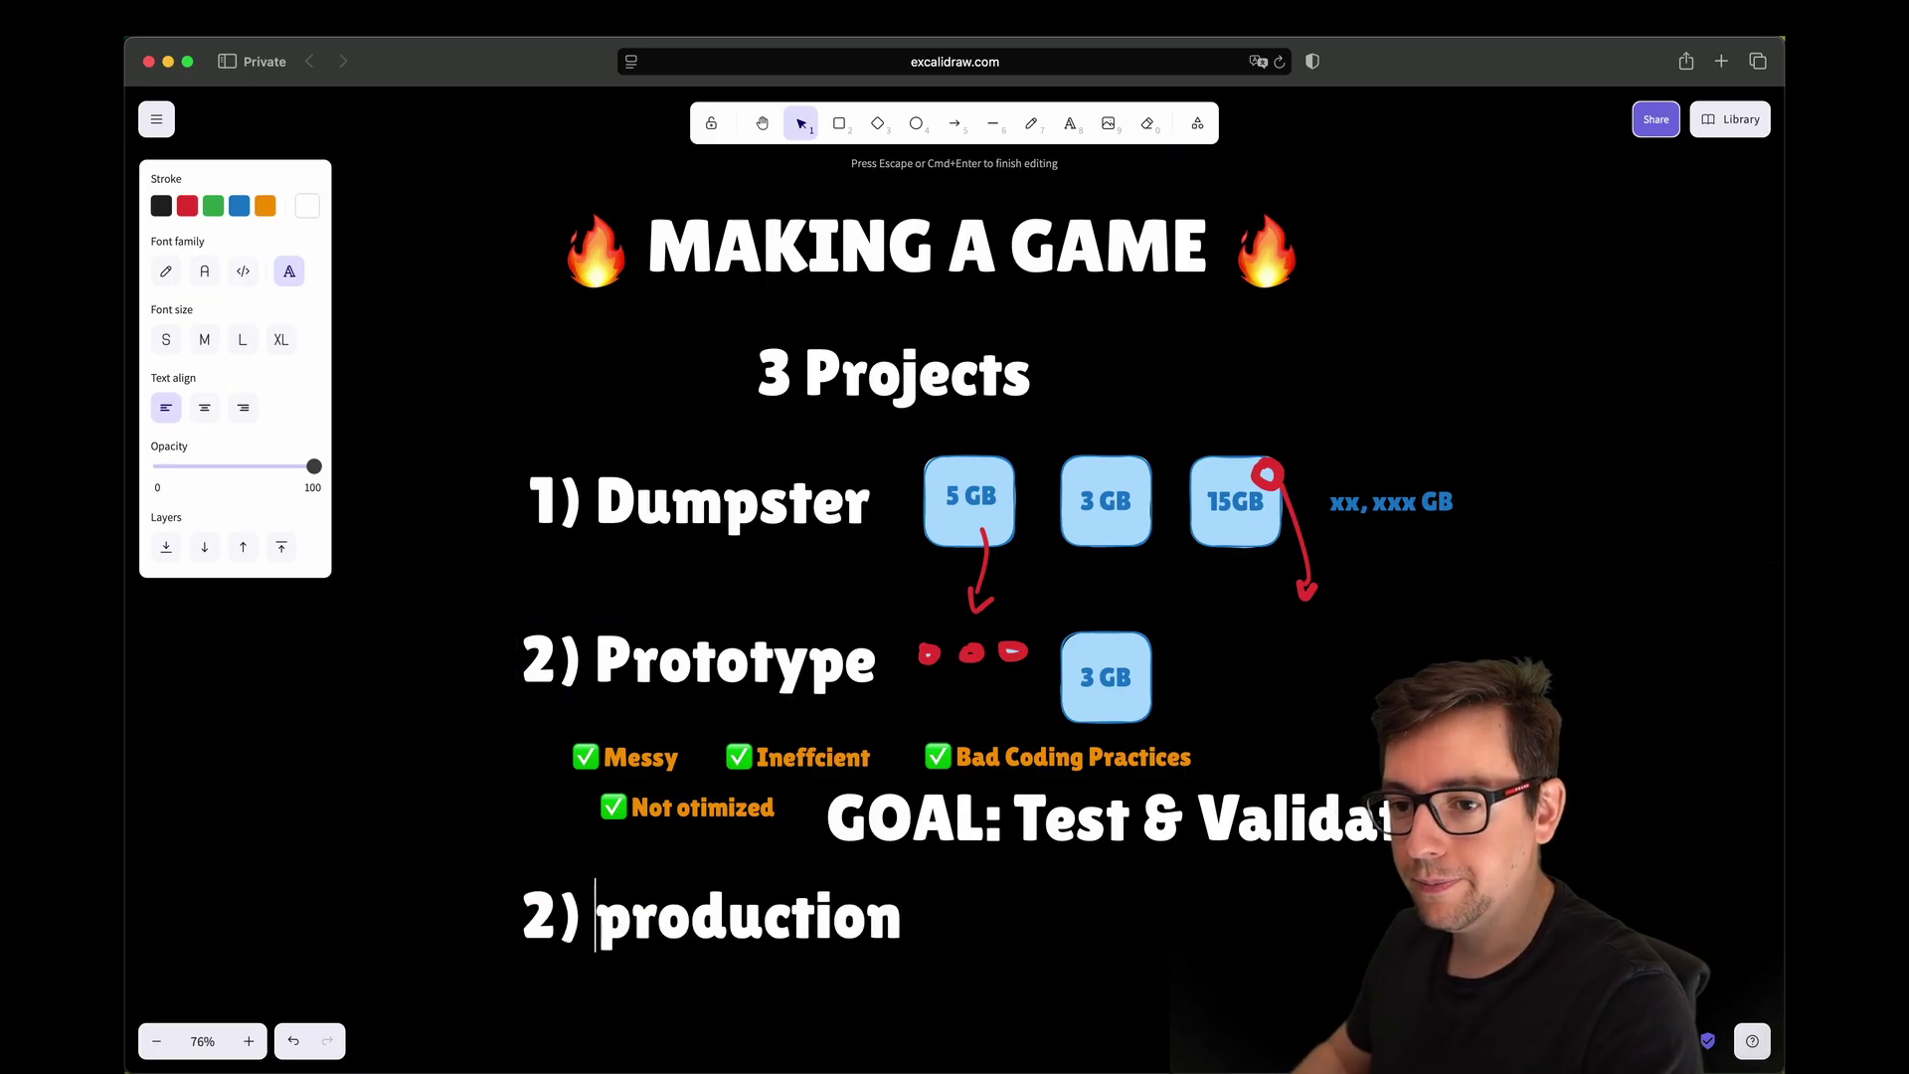
pyautogui.press('Delete')
pyautogui.write('P')
pyautogui.click(1044, 924)
pyautogui.scroll(-3, 1044, 925)
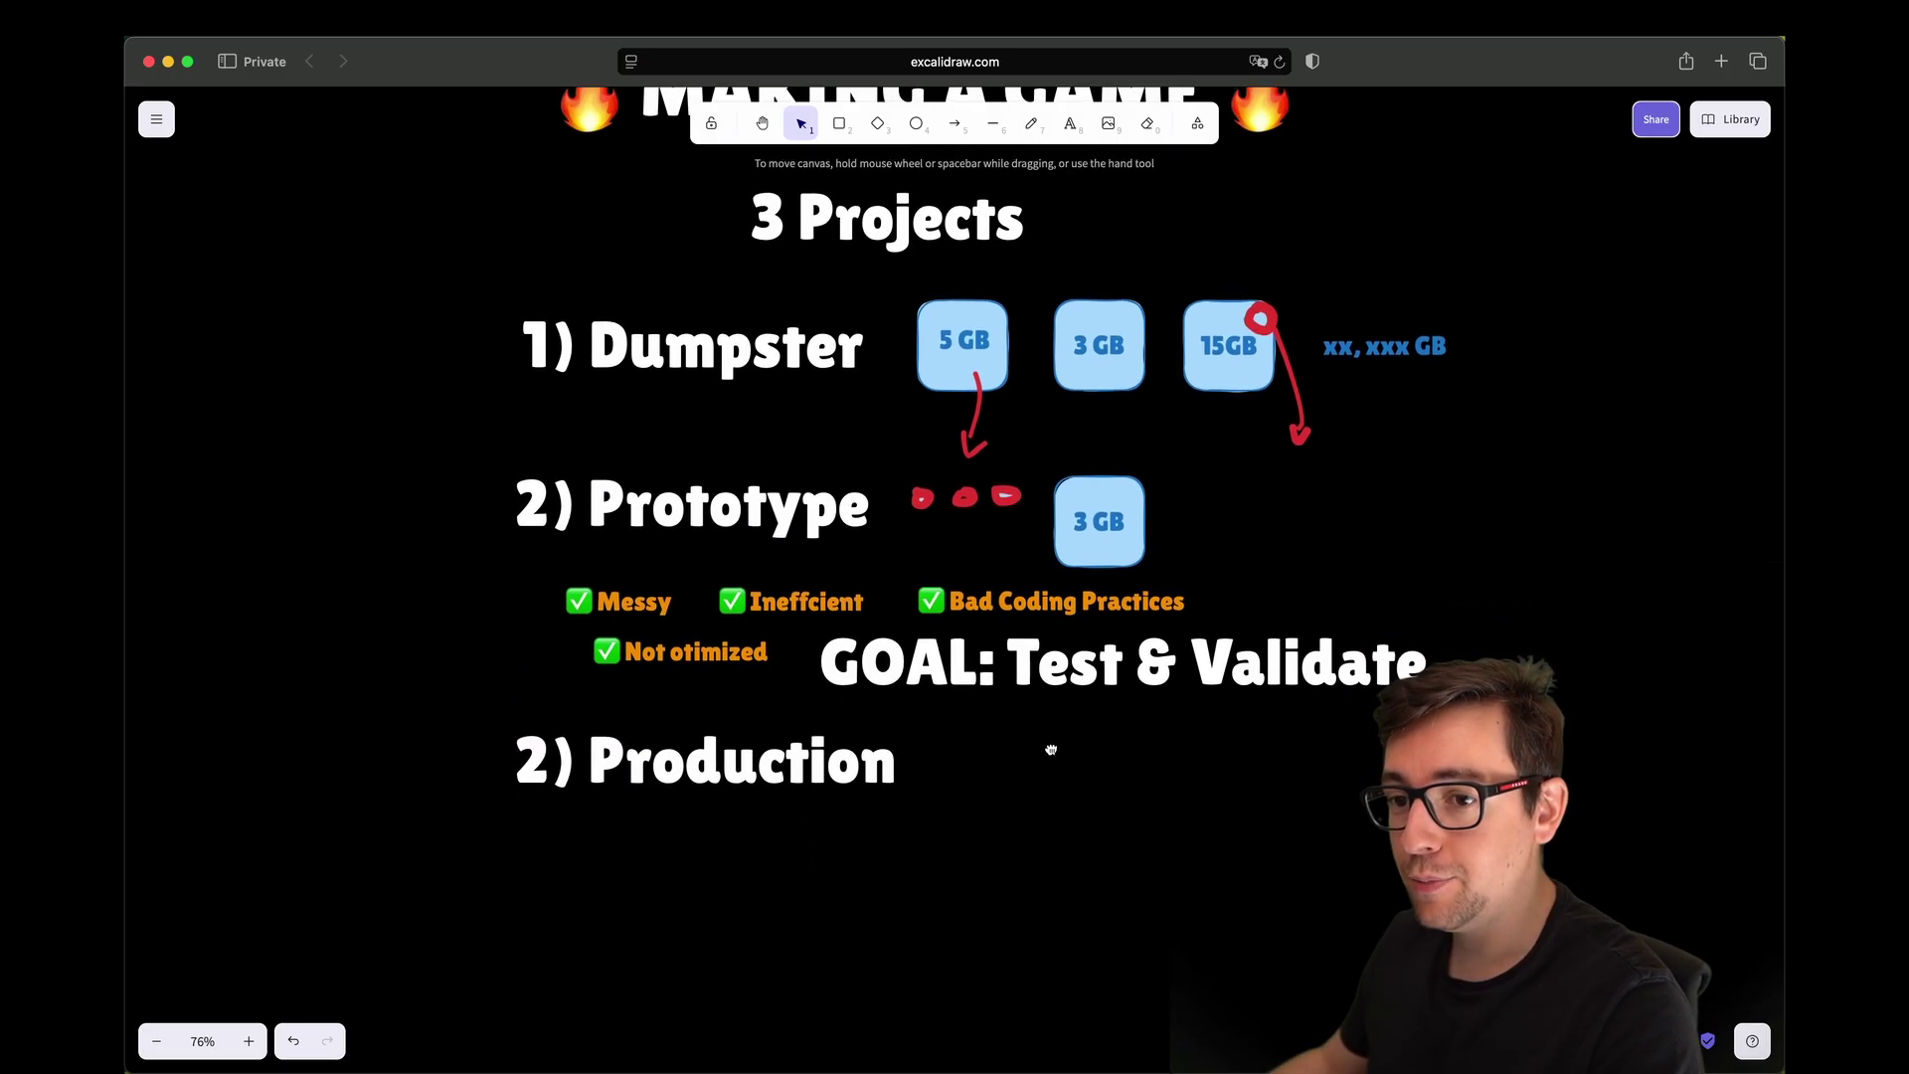
# Step: Copy '✅ Messy' under Production and retype copies as 'Cleaner' and 'Optimised'
pyautogui.click(636, 604)
pyautogui.keyDown('alt'); pyautogui.moveTo(636, 604); pyautogui.dragTo(646, 852); pyautogui.keyUp('alt')
pyautogui.doubleClick(646, 852)
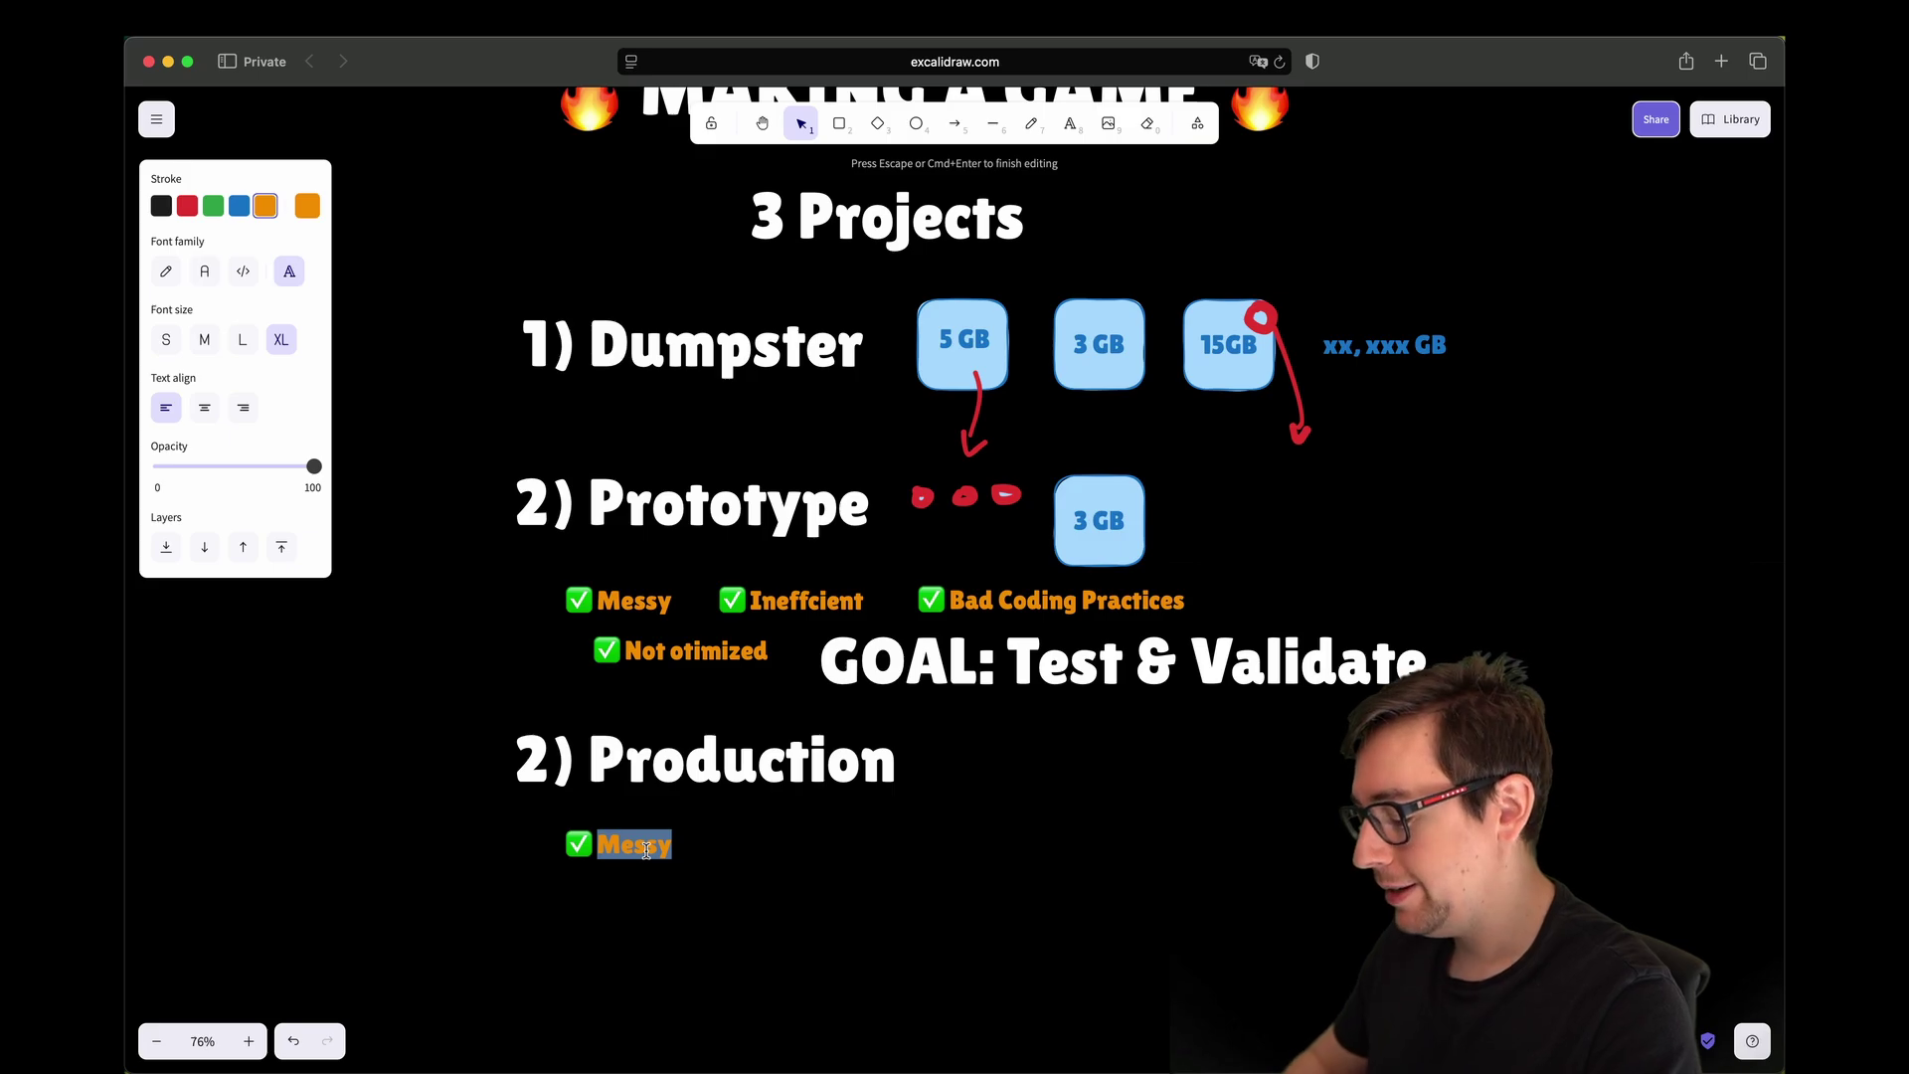
pyautogui.write('Cleaner')
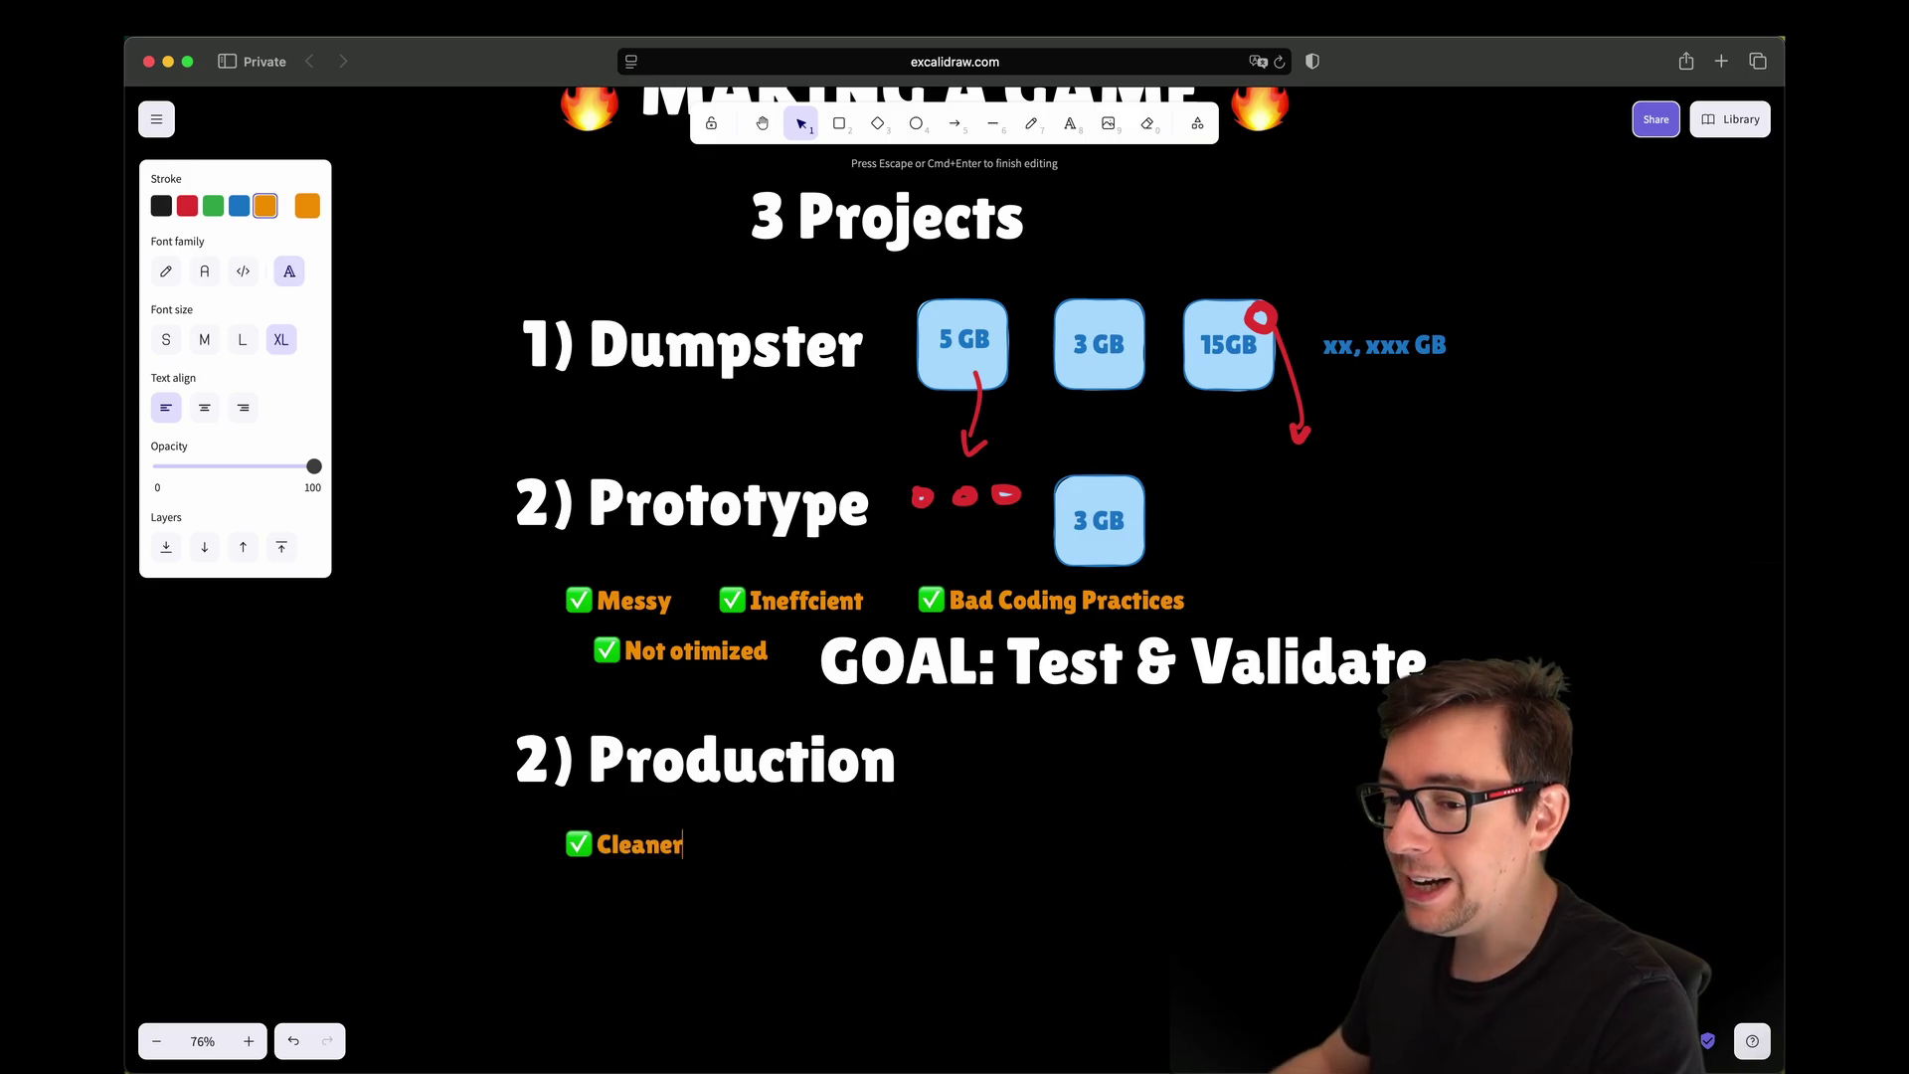
pyautogui.click(821, 838)
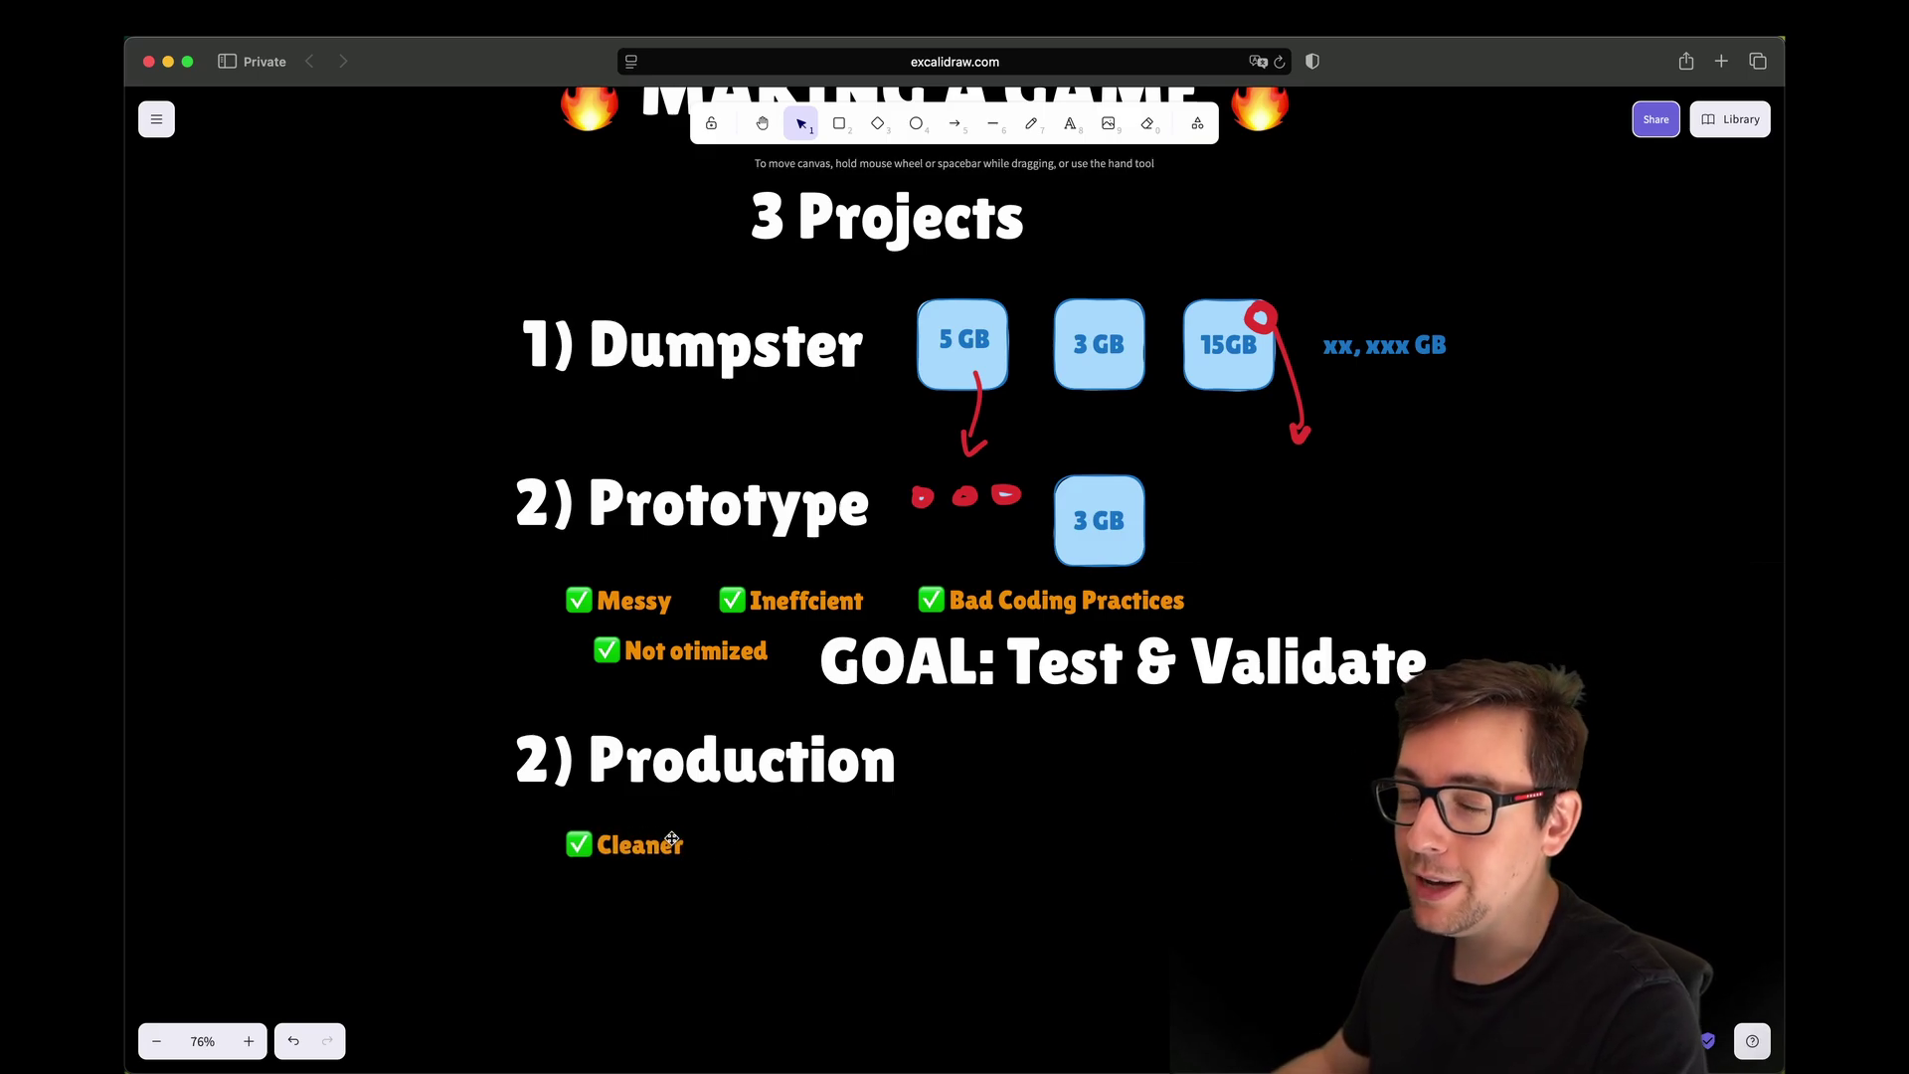
pyautogui.keyDown('alt'); pyautogui.moveTo(656, 847); pyautogui.dragTo(787, 861); pyautogui.keyUp('alt')
pyautogui.doubleClick(793, 853)
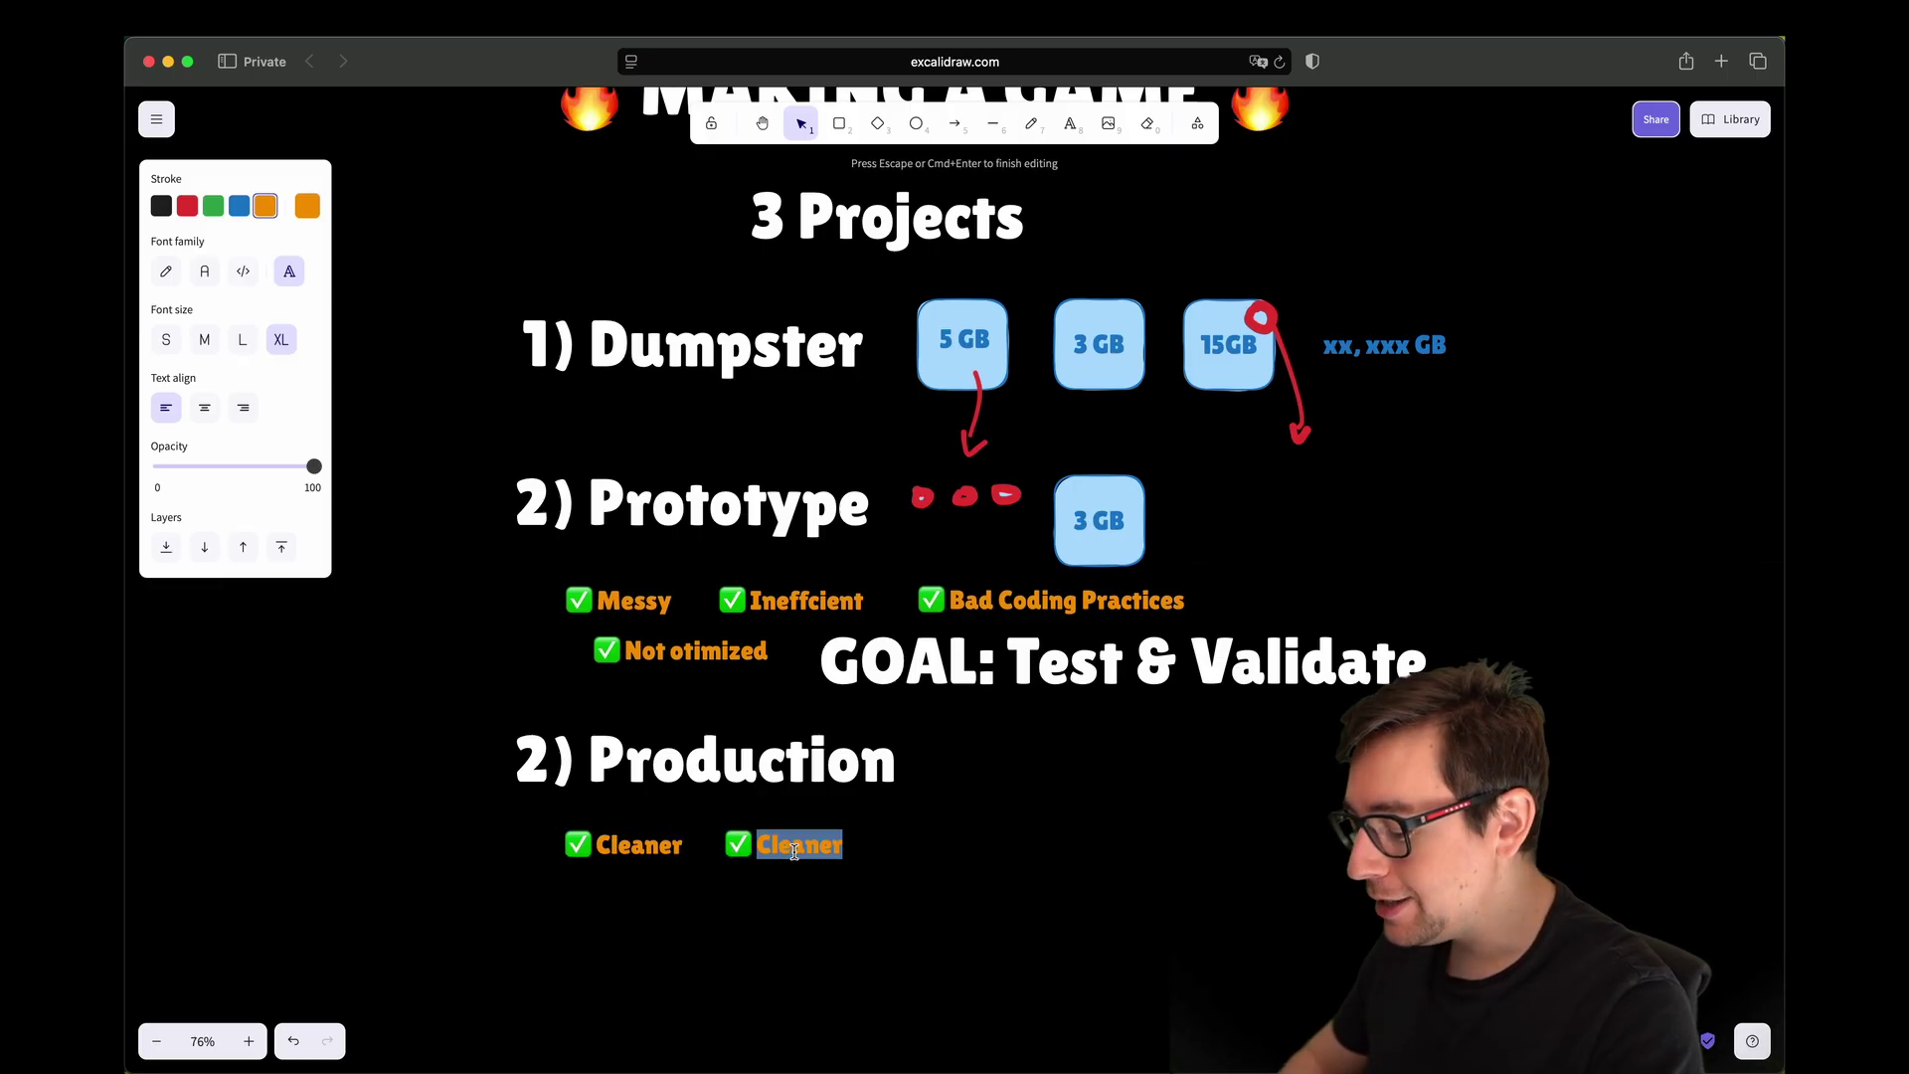
pyautogui.write('Optimissed')
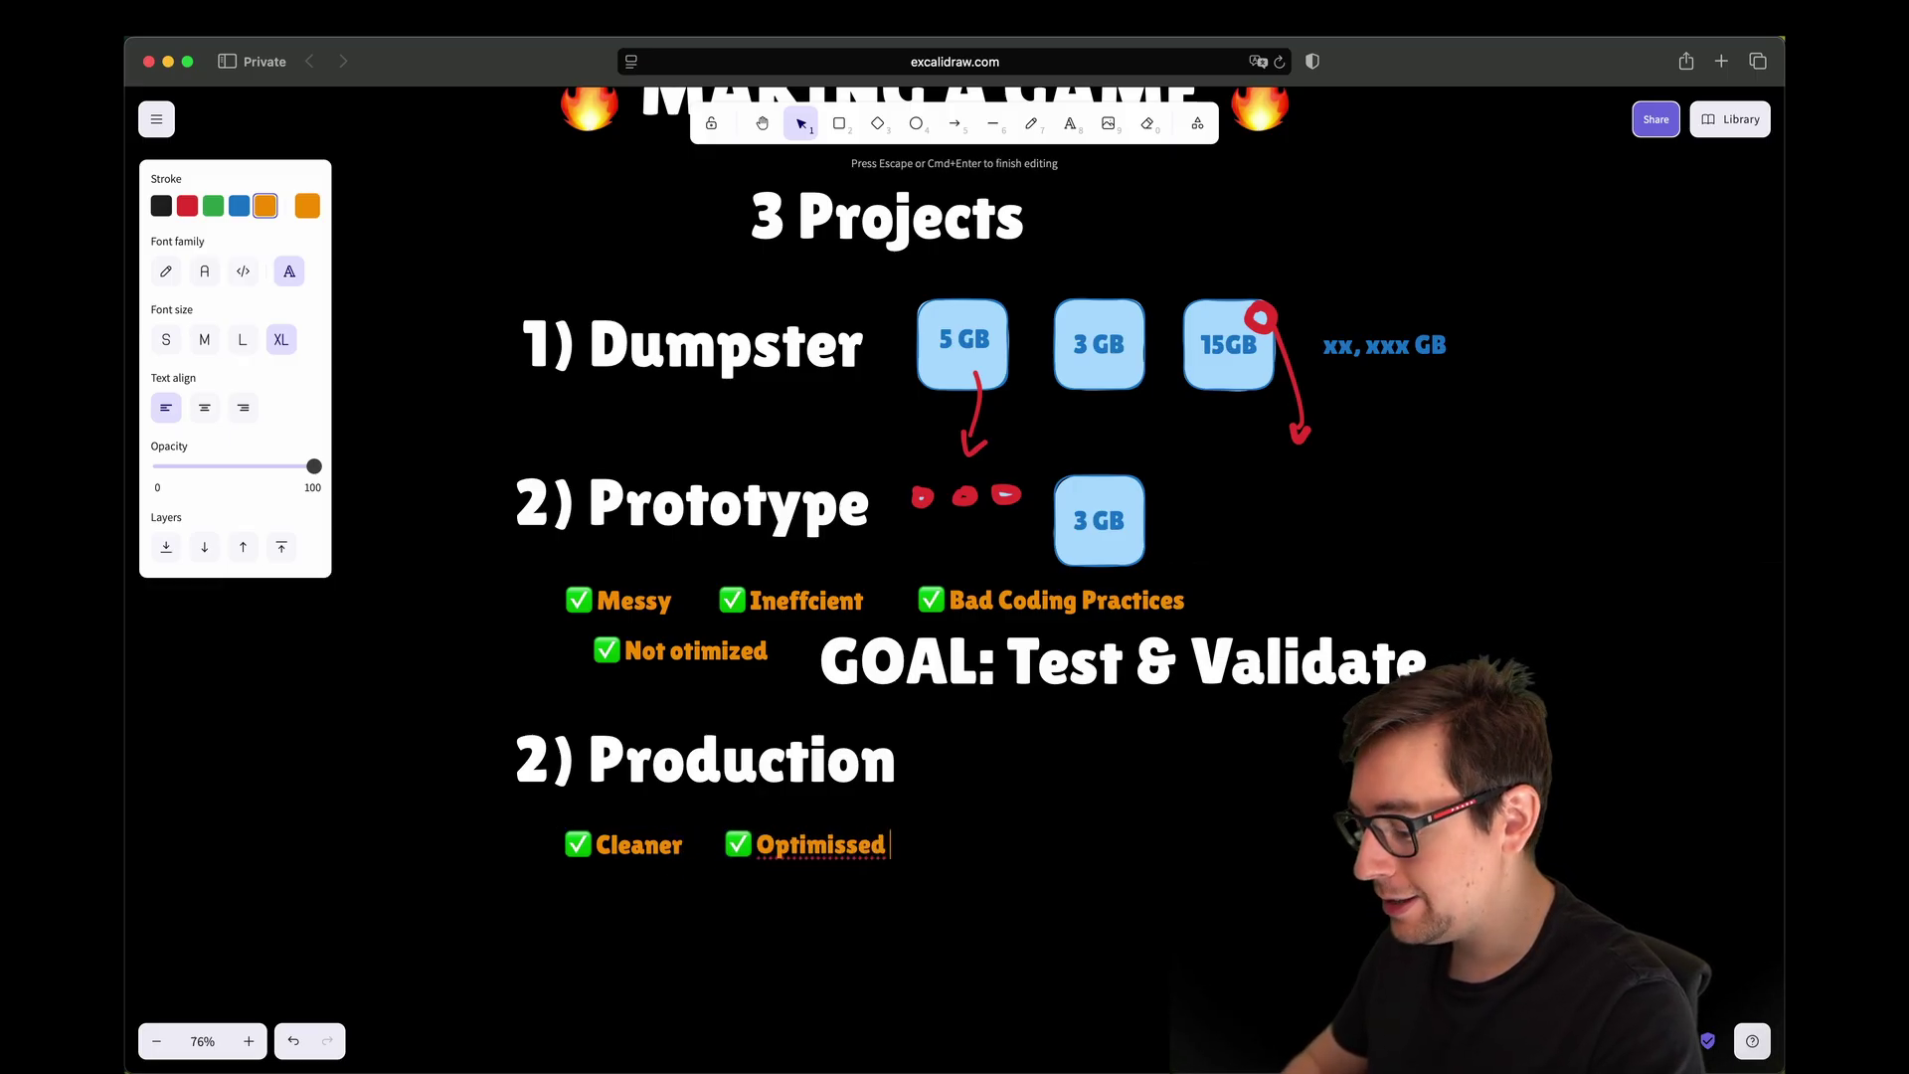
pyautogui.press('BackSpace')
pyautogui.press('BackSpace')
pyautogui.press('BackSpace')
pyautogui.write('ed')
pyautogui.press('Escape')
# Step: Add a '✅ Efficient' item after Optimised, deleting the extra copy and aligning it
pyautogui.keyDown('alt'); pyautogui.moveTo(815, 845); pyautogui.dragTo(1057, 843); pyautogui.keyUp('alt')
pyautogui.doubleClick(1057, 843)
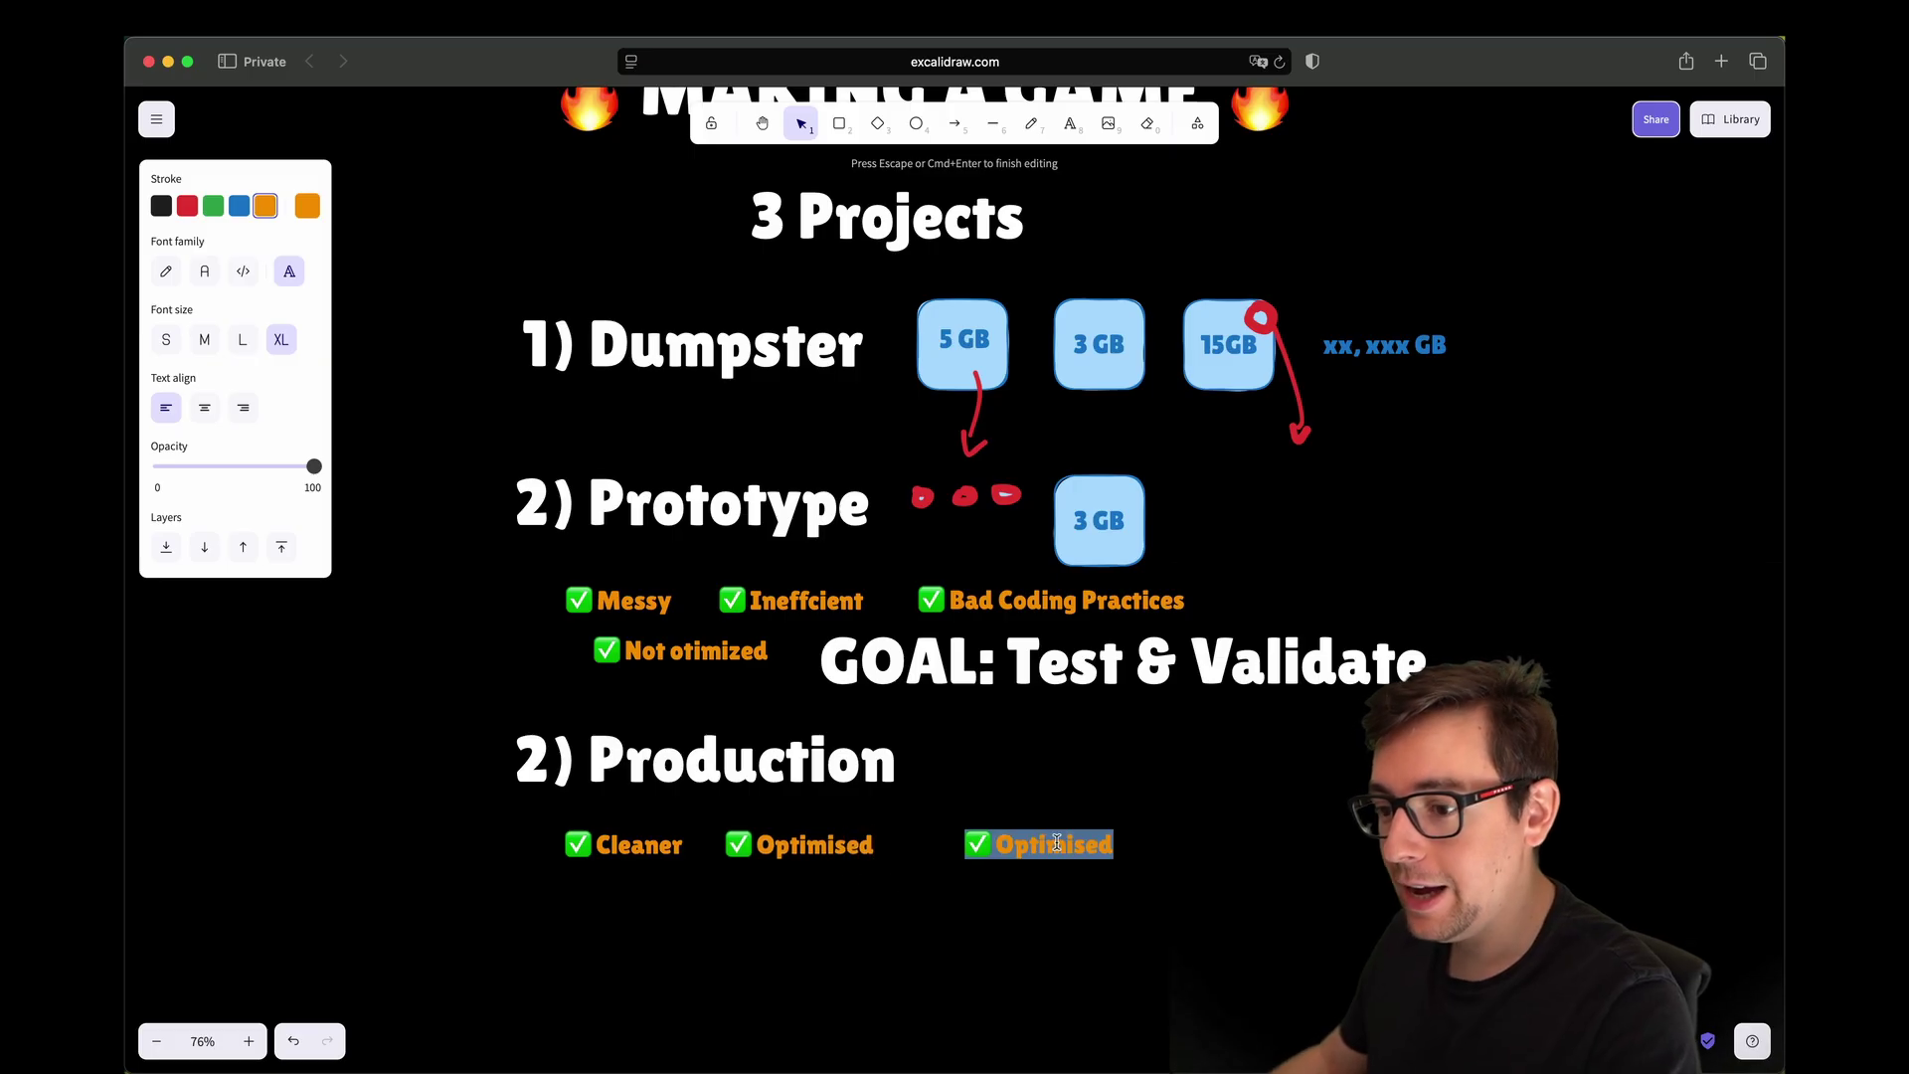
pyautogui.doubleClick(1057, 843)
pyautogui.write('Effi')
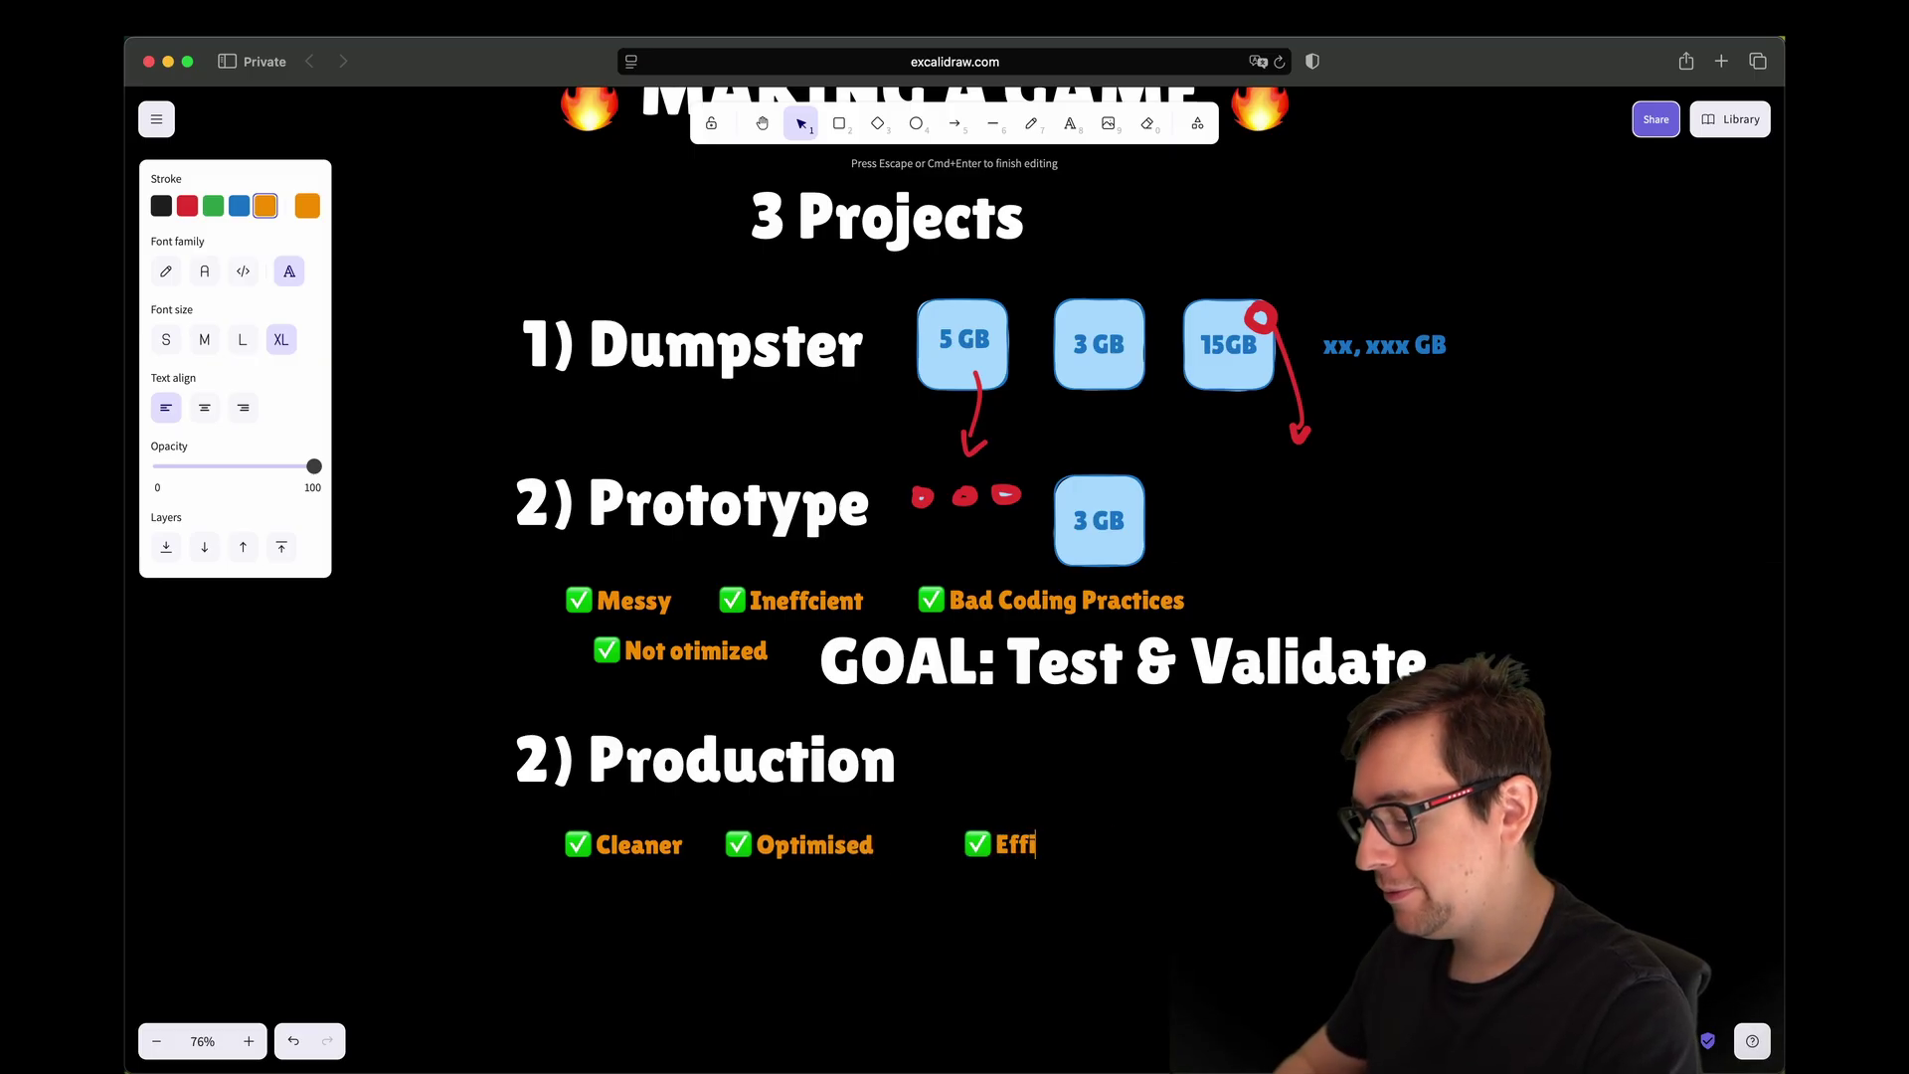
pyautogui.write('cient')
pyautogui.press('Escape')
pyautogui.moveTo(1035, 844); pyautogui.dragTo(993, 838)
pyautogui.keyDown('alt'); pyautogui.moveTo(993, 838); pyautogui.dragTo(1198, 842); pyautogui.keyUp('alt')
pyautogui.doubleClick(1198, 842)
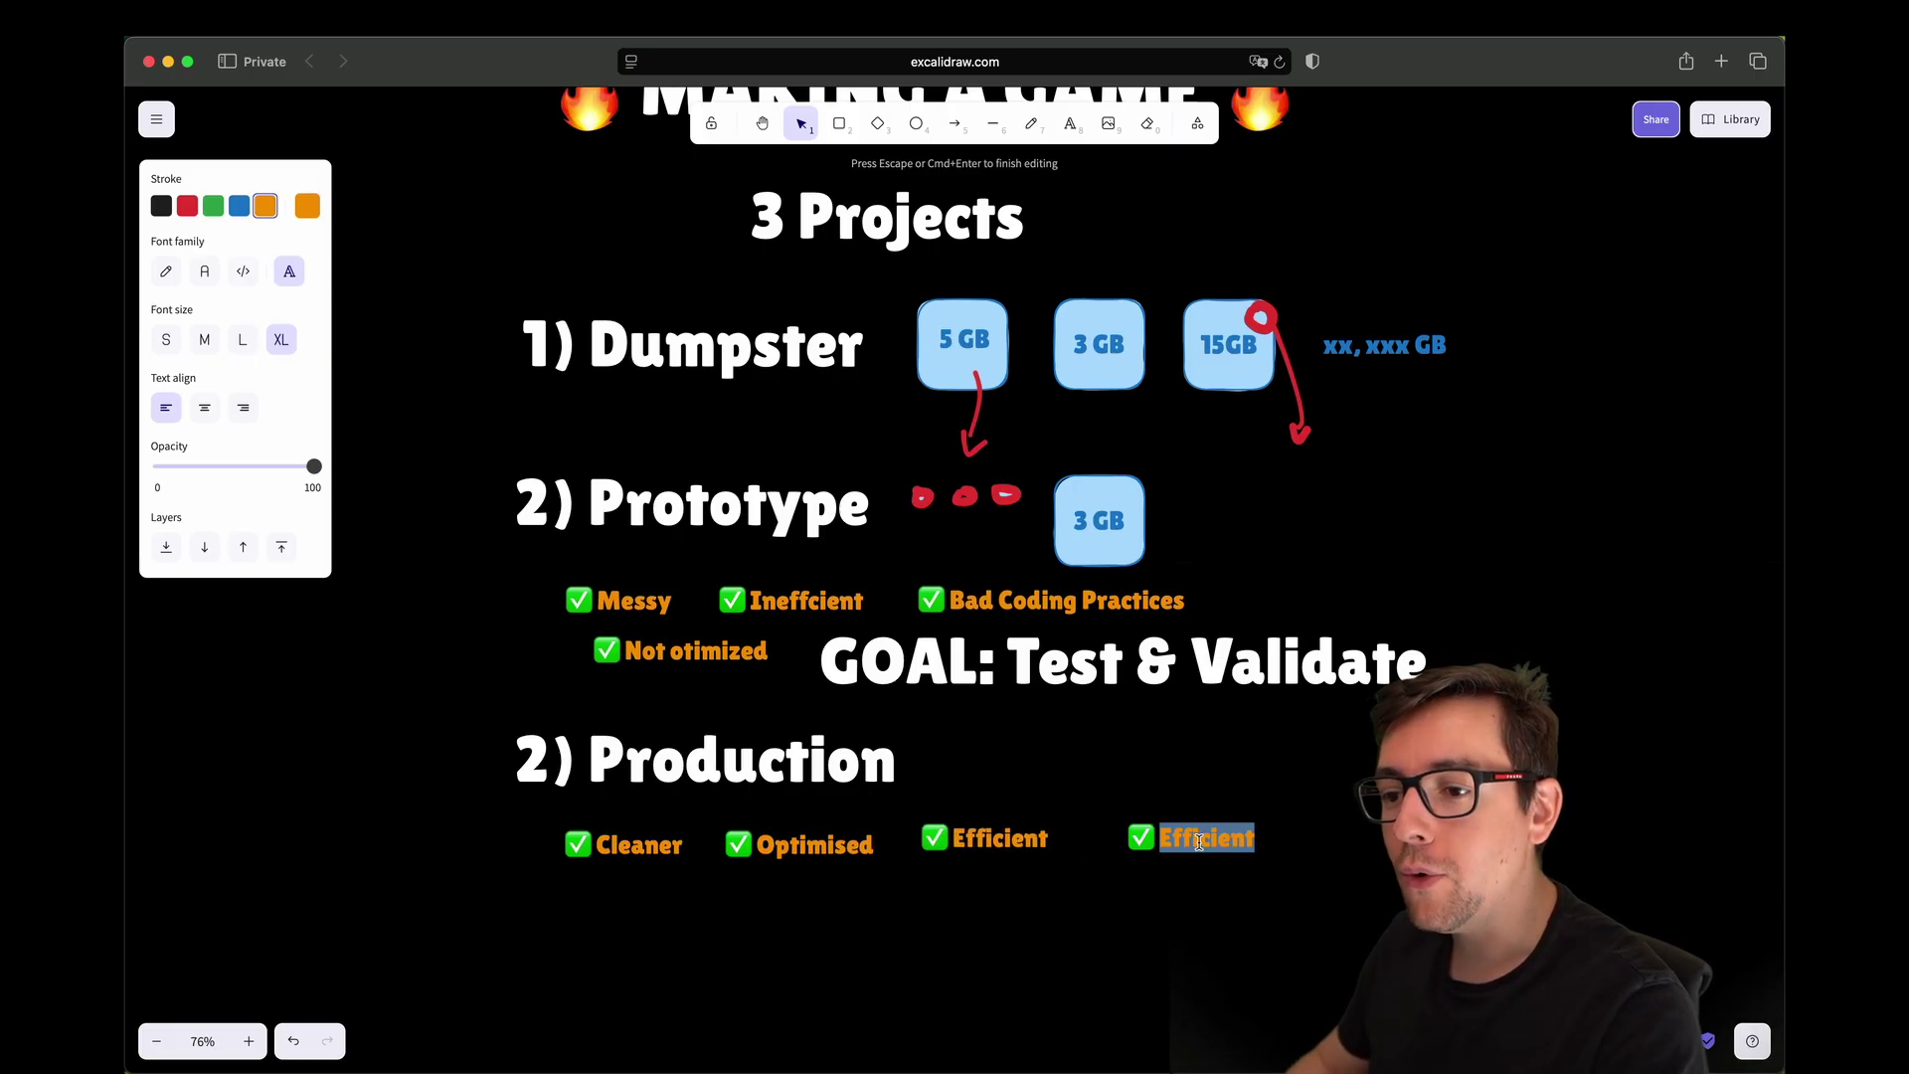
pyautogui.press('Escape')
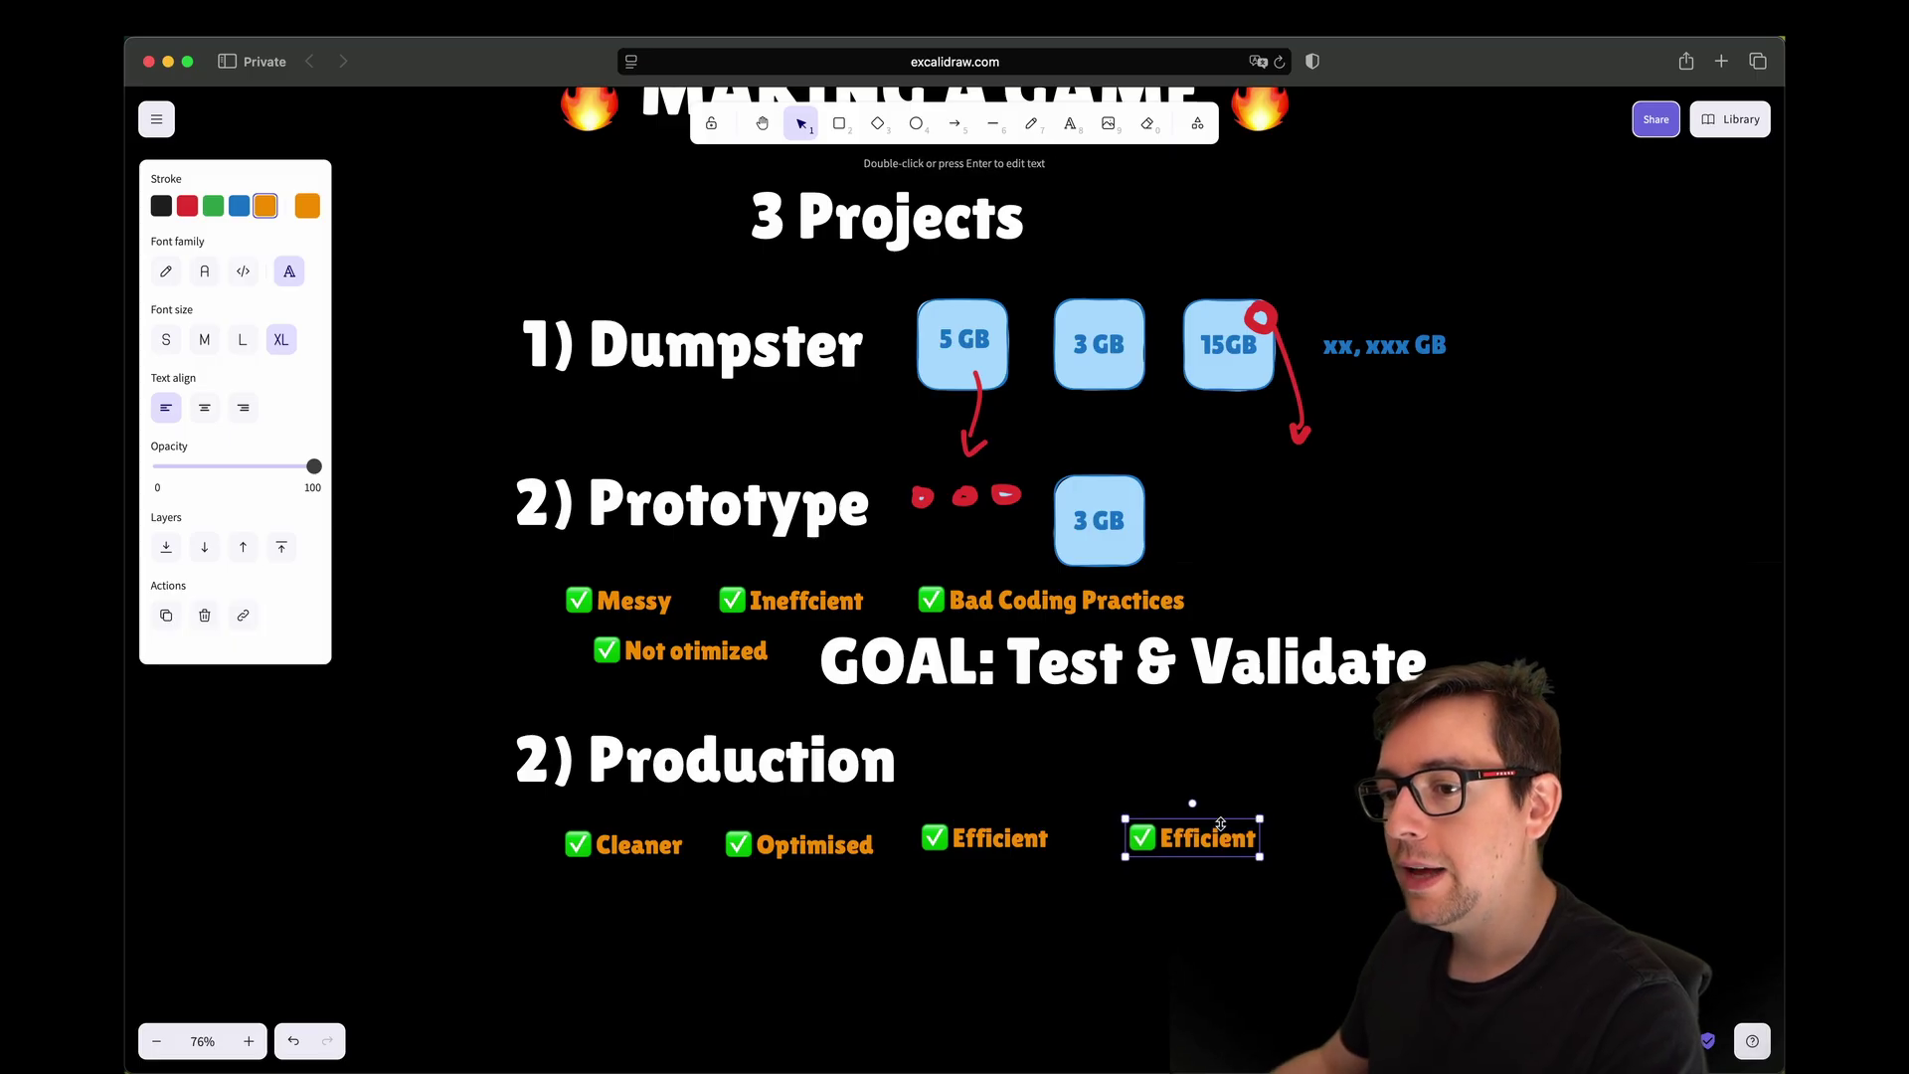
pyautogui.press('Delete')
pyautogui.moveTo(990, 838); pyautogui.dragTo(988, 843)
pyautogui.click(1131, 826)
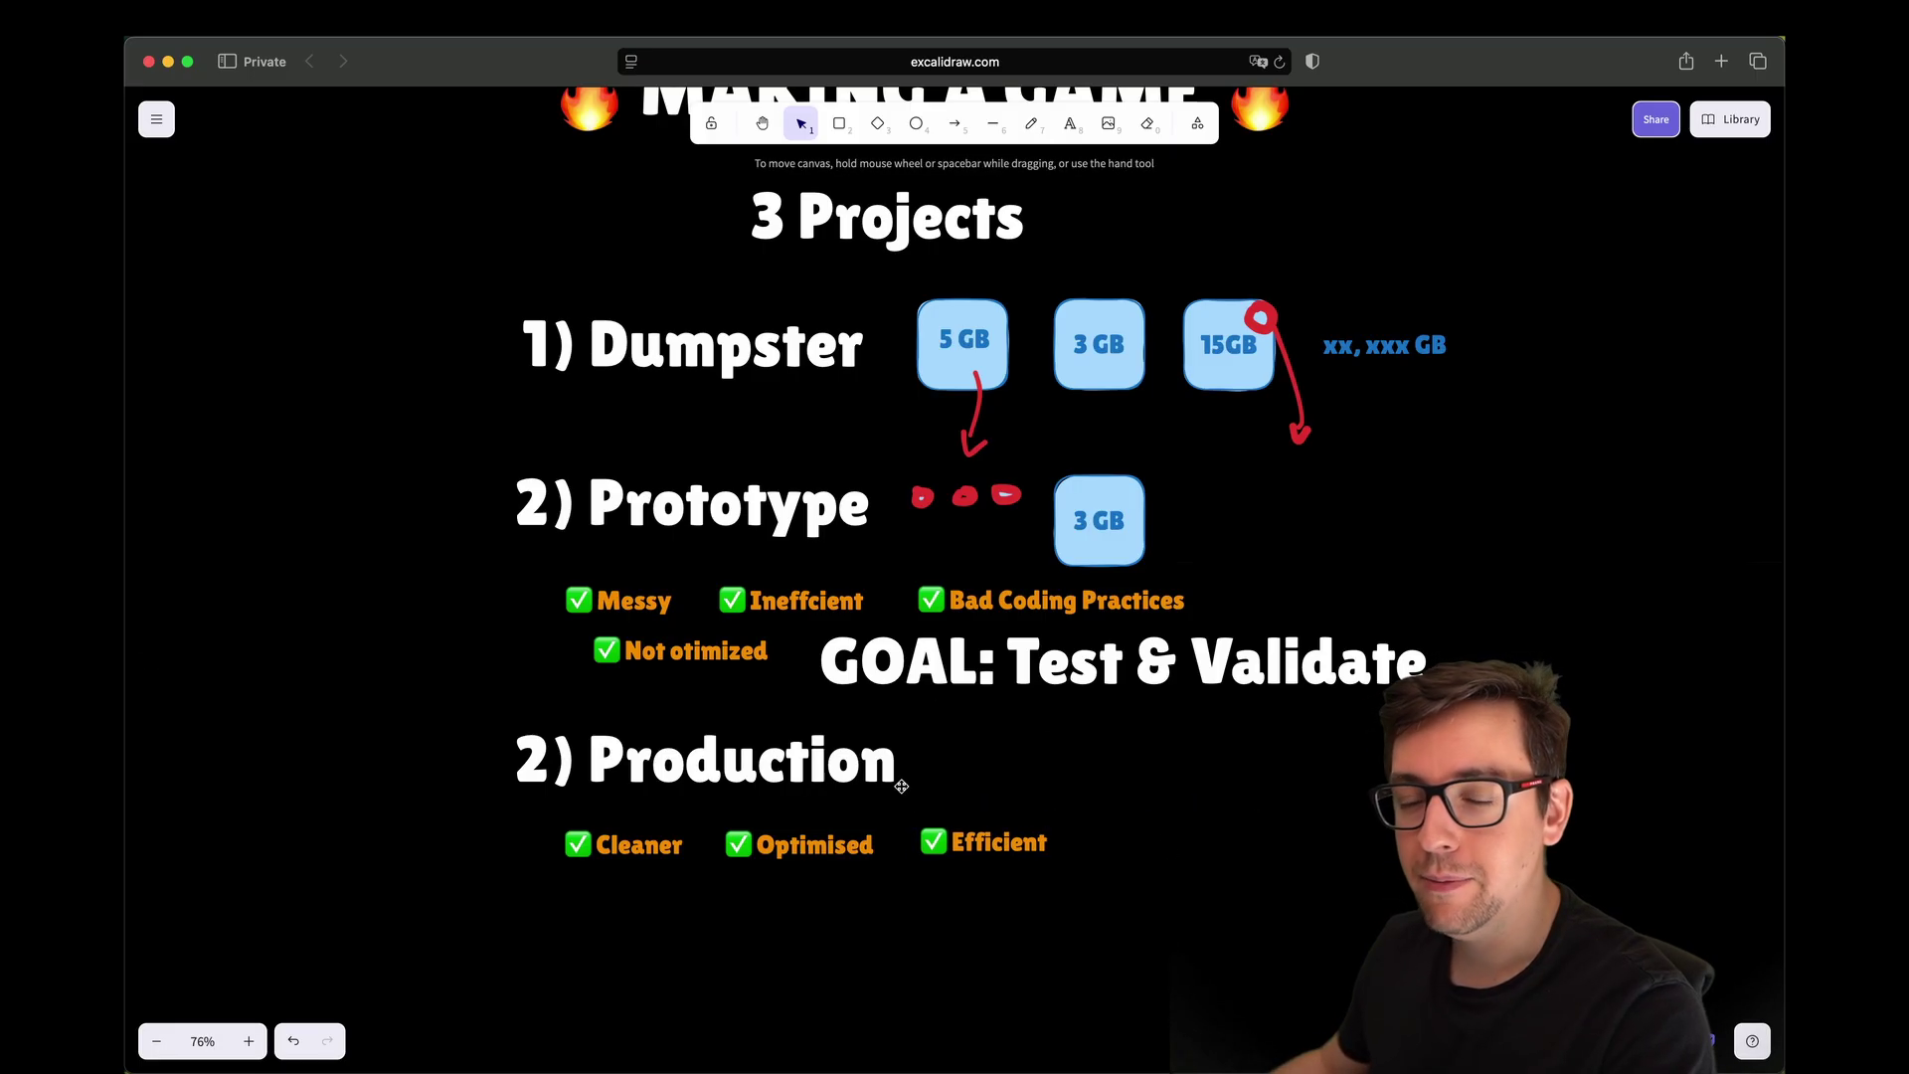
# Step: Loop the 1) Dumpster row and GB boxes in orange, undo the stray Prototype loop, set a transparent fill
pyautogui.click(1031, 123)
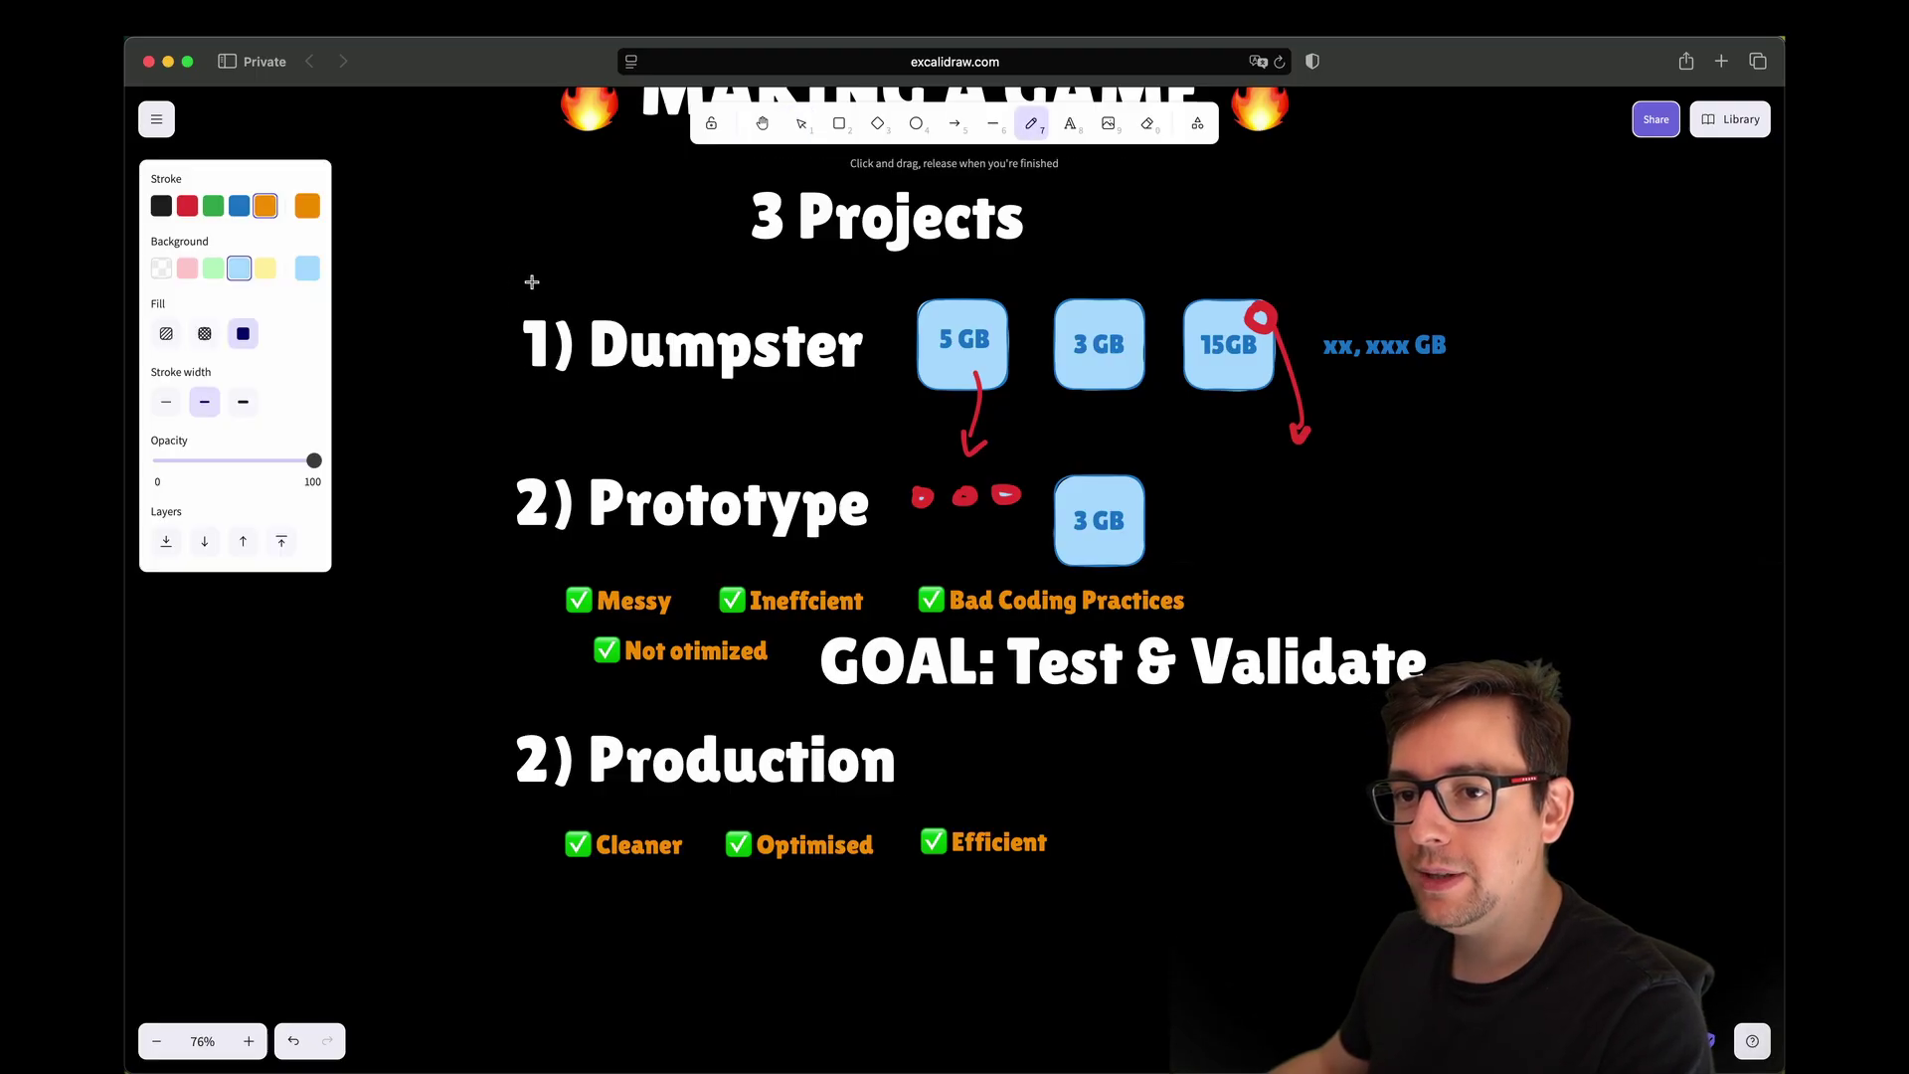
pyautogui.moveTo(527, 280)
pyautogui.mouseDown()
pyautogui.moveTo(488, 395)
pyautogui.moveTo(892, 430)
pyautogui.moveTo(1603, 420)
pyautogui.moveTo(1499, 312)
pyautogui.moveTo(594, 276)
pyautogui.mouseUp()
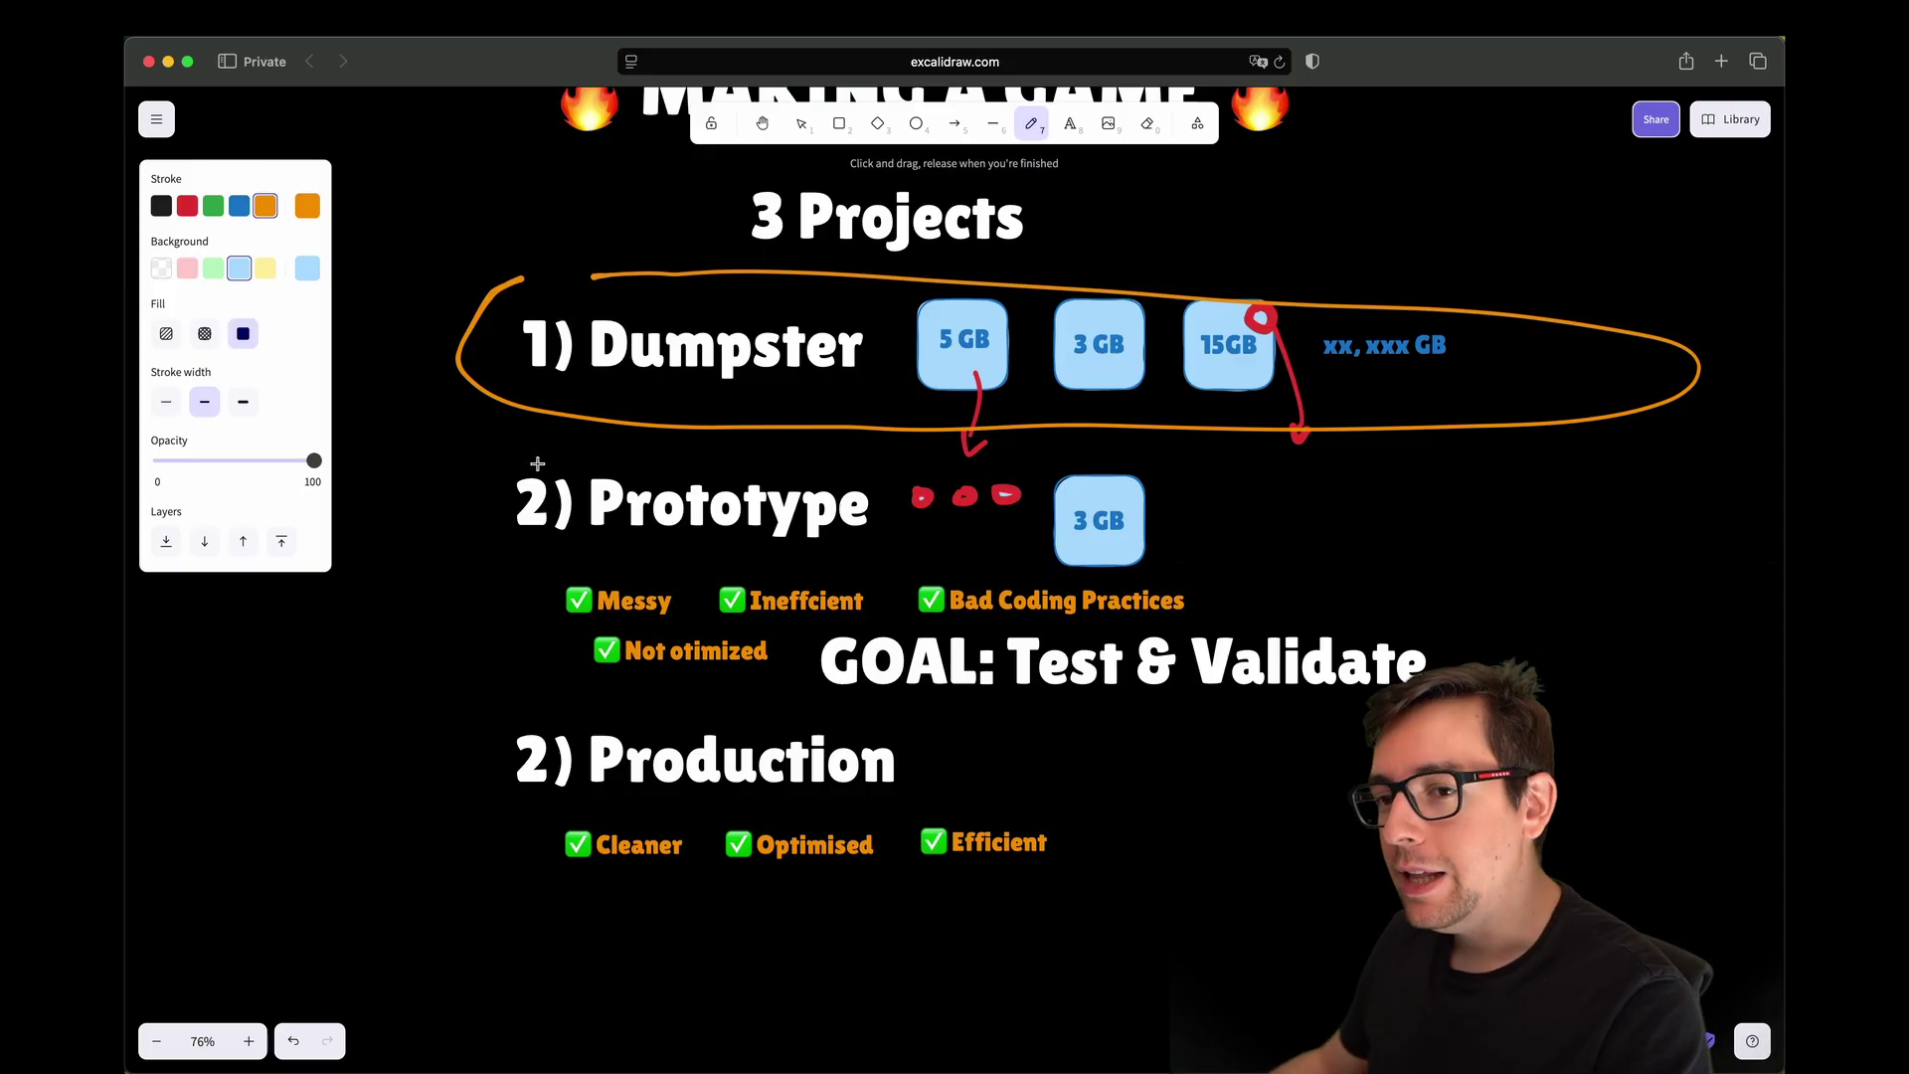
pyautogui.moveTo(568, 446)
pyautogui.mouseDown()
pyautogui.moveTo(481, 497)
pyautogui.moveTo(631, 665)
pyautogui.moveTo(1122, 707)
pyautogui.moveTo(1482, 658)
pyautogui.moveTo(1256, 526)
pyautogui.moveTo(569, 449)
pyautogui.mouseUp()
pyautogui.press('super+z')
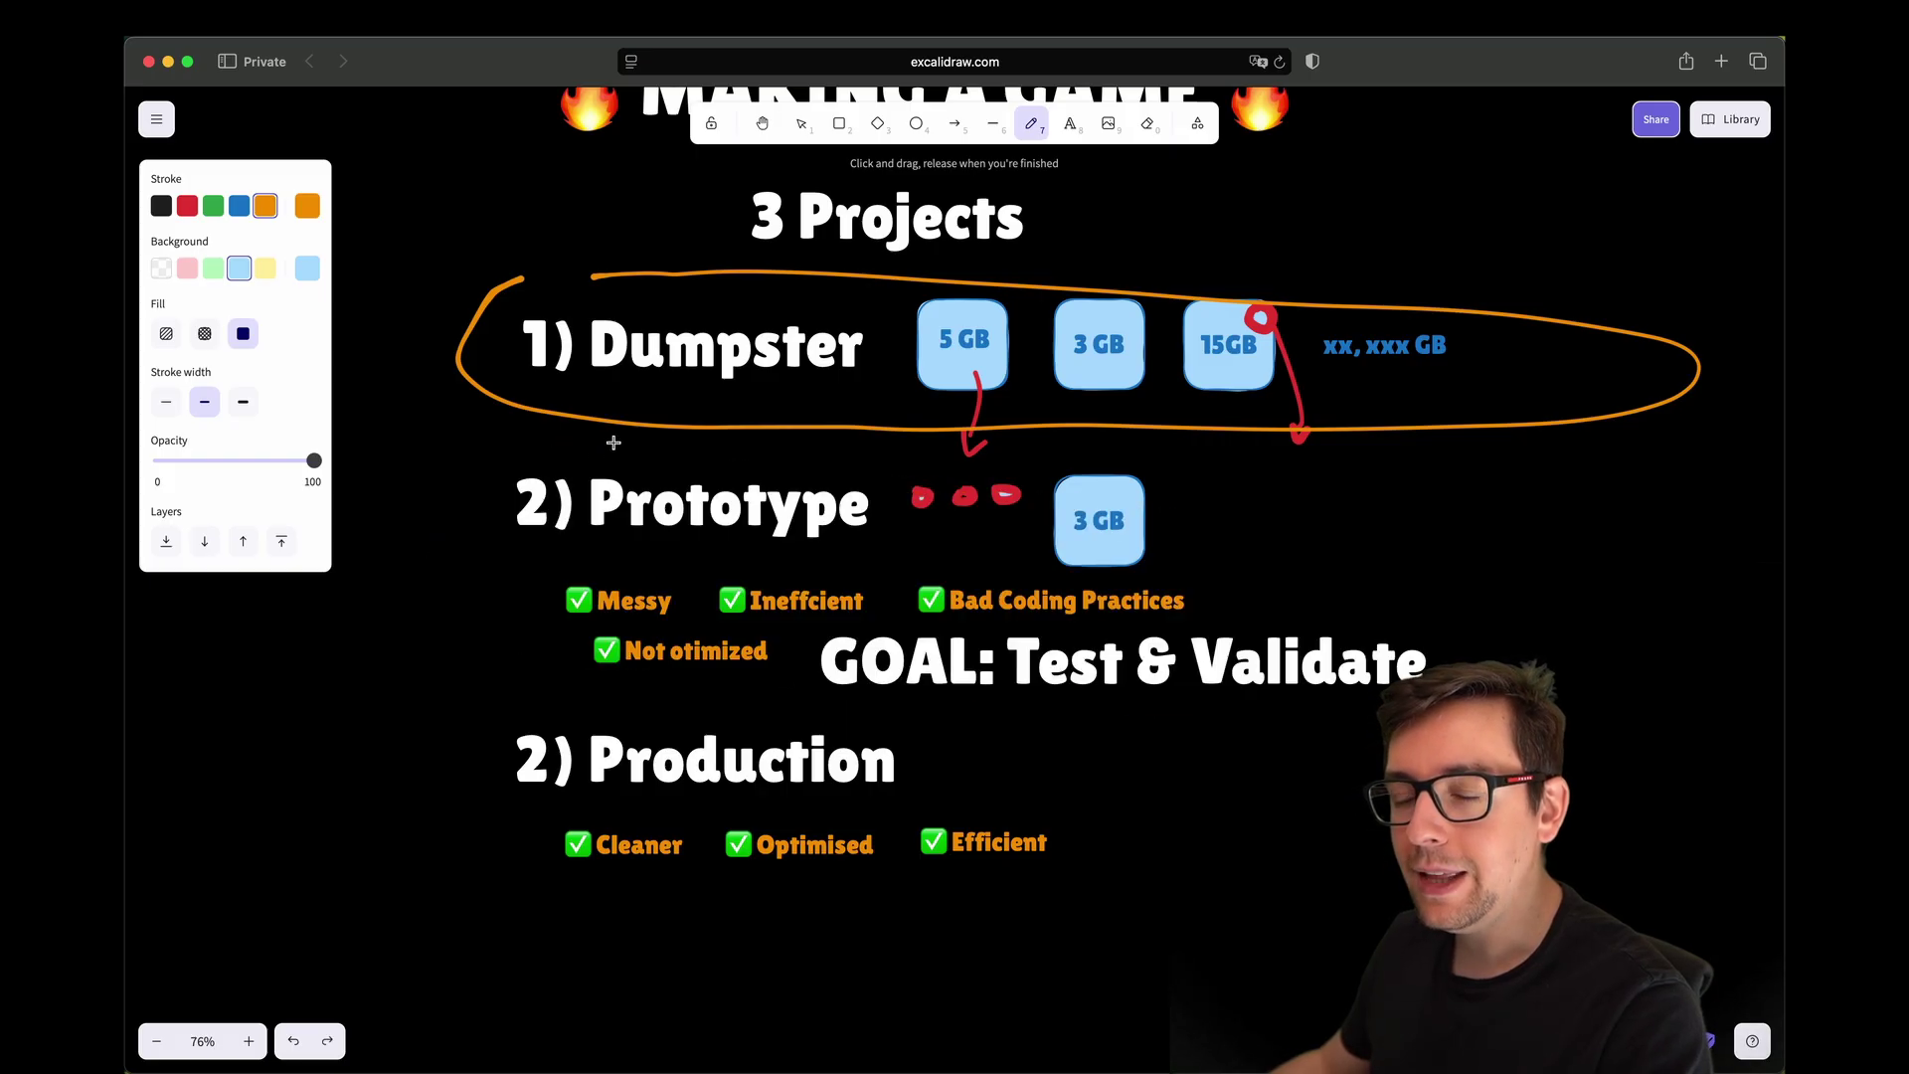
pyautogui.click(161, 268)
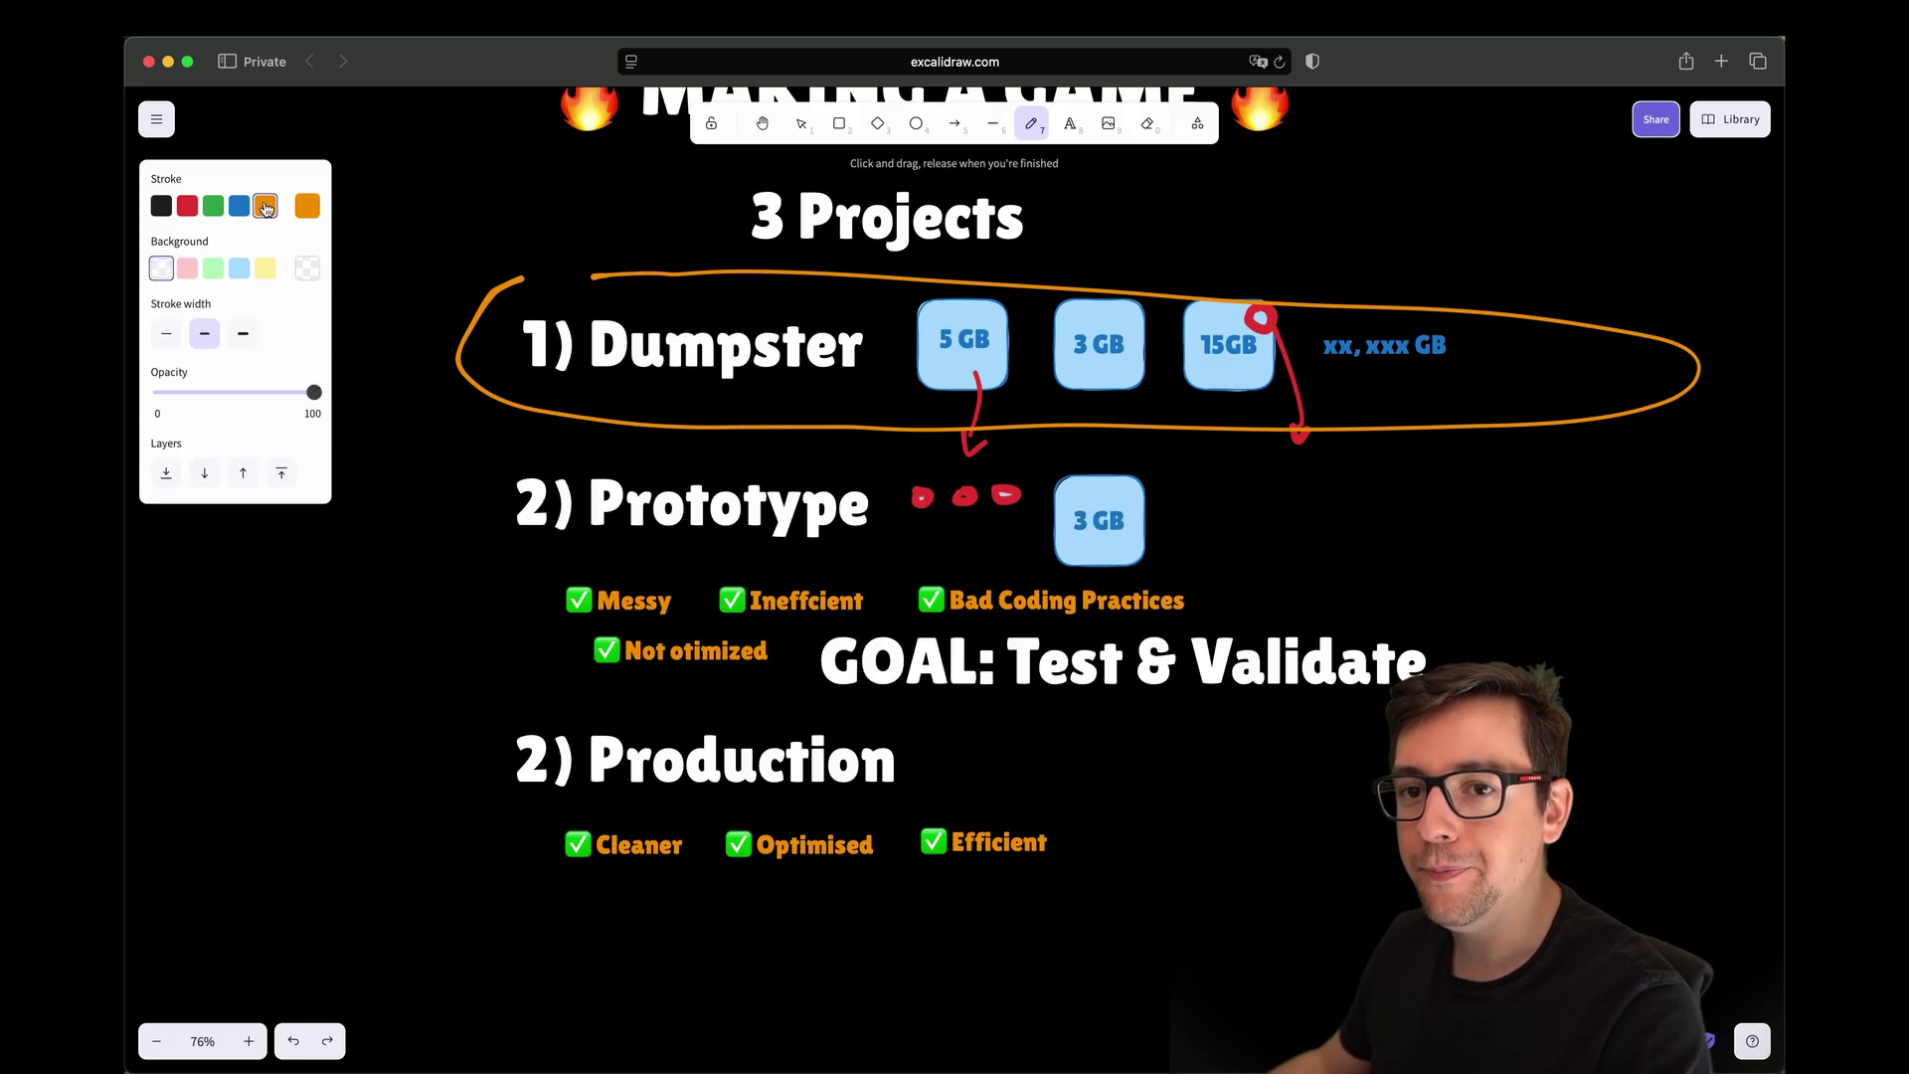
# Step: Switch the pen to red and hand-write P1, P2 and Final right of the project rows
pyautogui.click(187, 205)
pyautogui.click(307, 205)
pyautogui.click(673, 440)
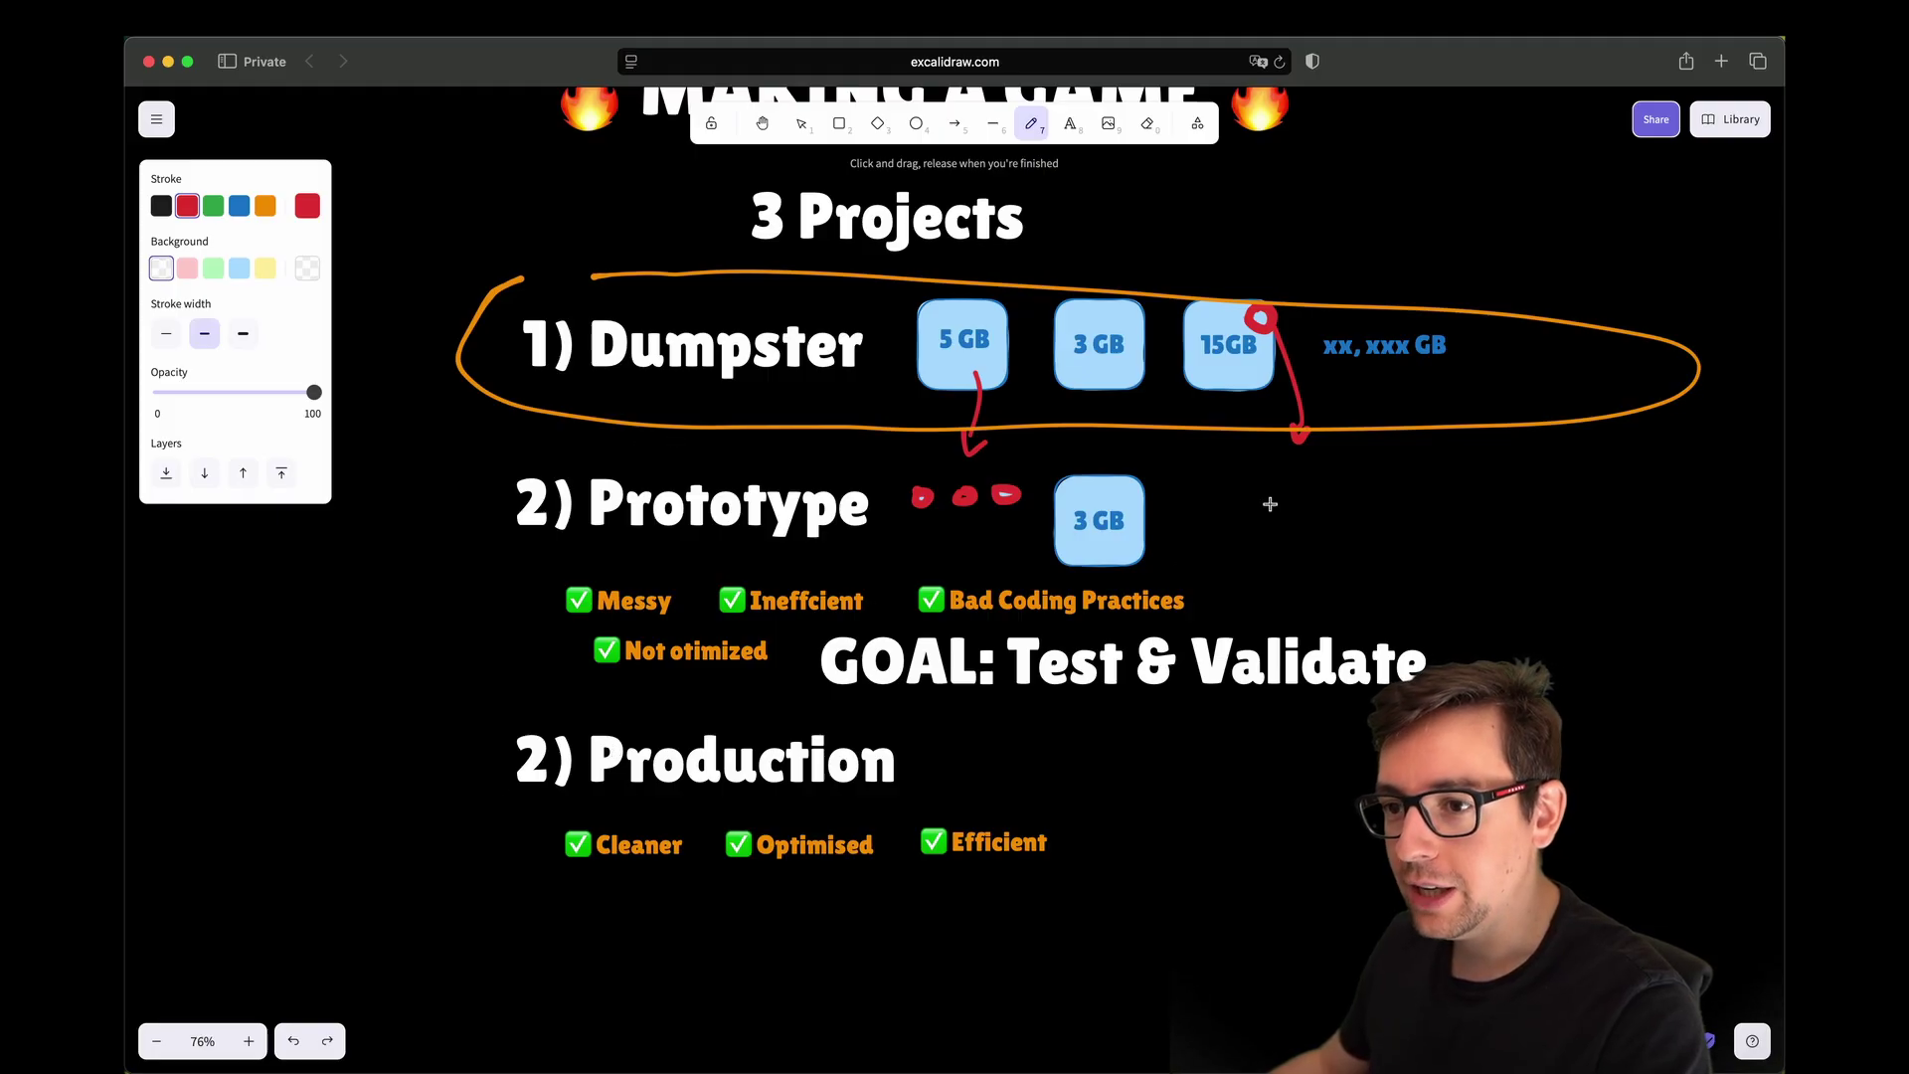
pyautogui.hscroll(5, 1441, 515)
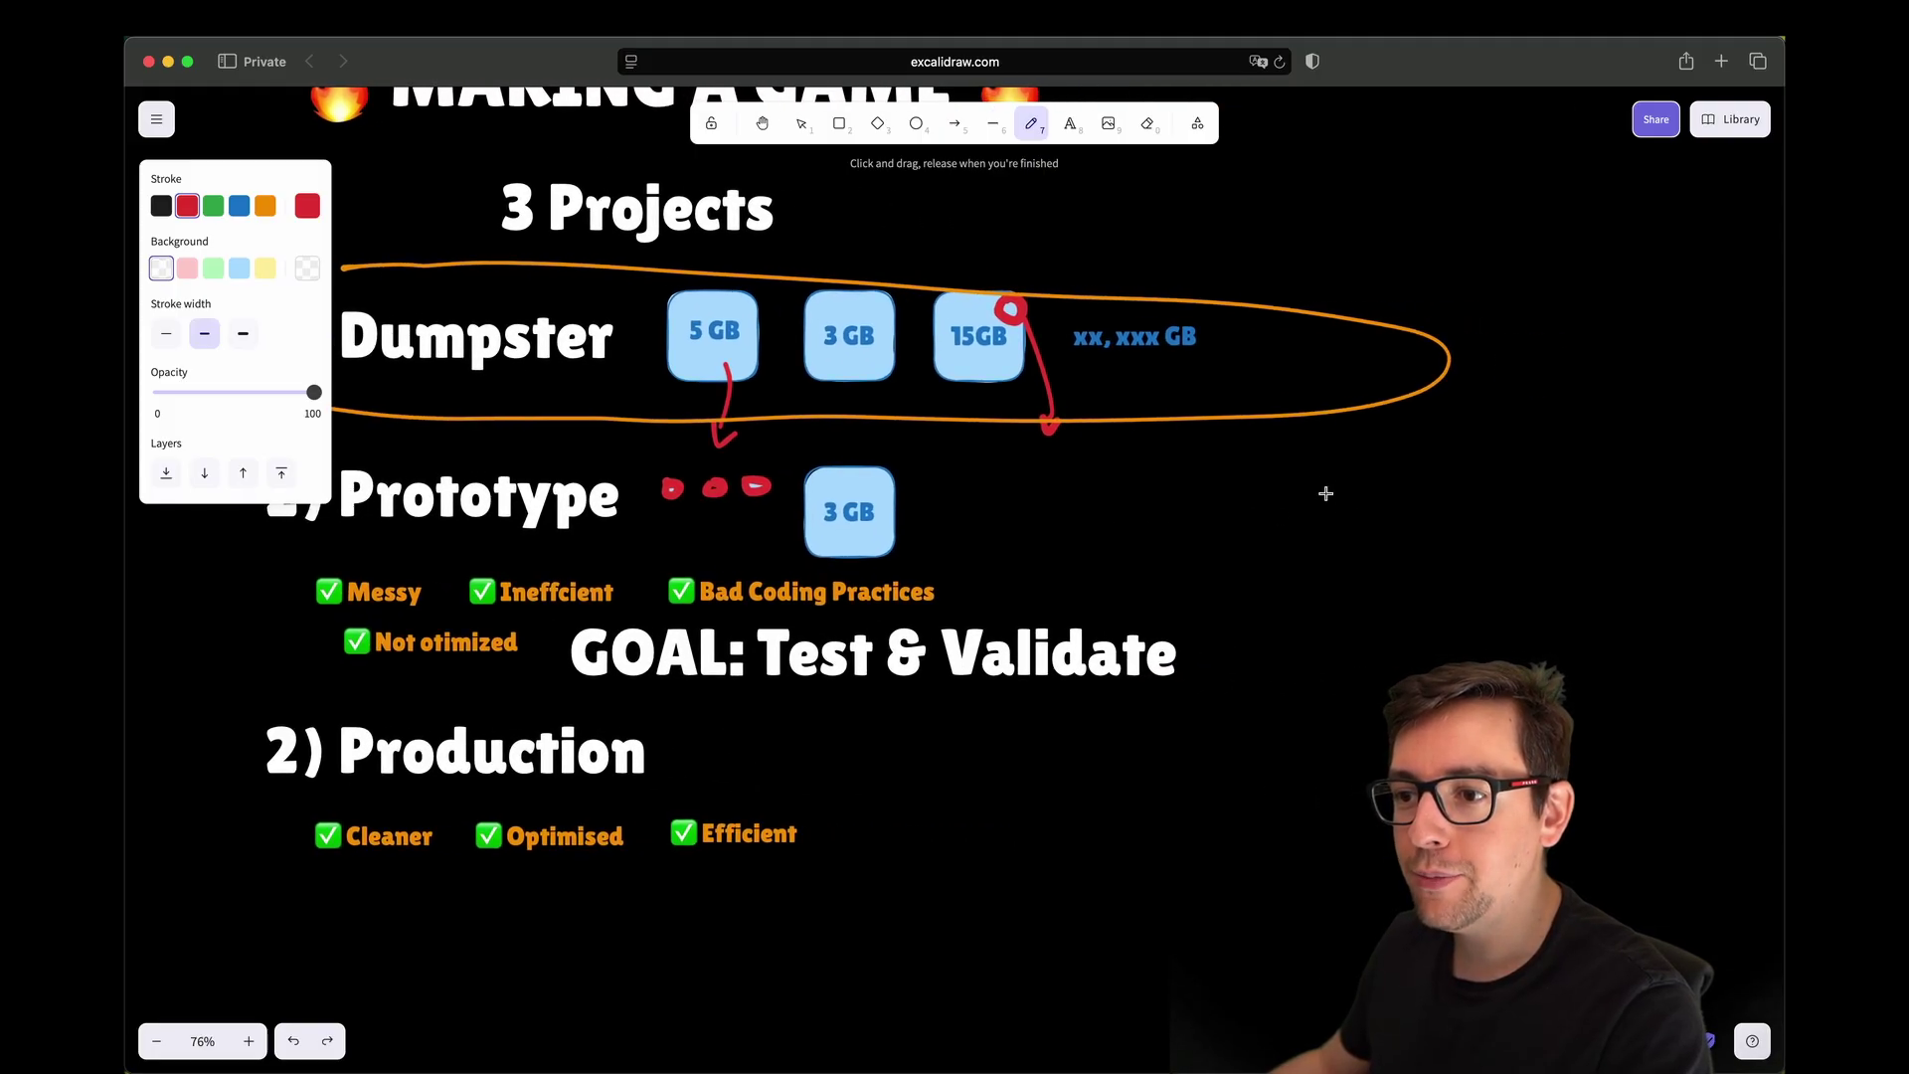
pyautogui.moveTo(1326, 478)
pyautogui.mouseDown()
pyautogui.moveTo(1387, 488)
pyautogui.moveTo(1342, 484)
pyautogui.moveTo(1467, 539)
pyautogui.moveTo(1494, 517)
pyautogui.moveTo(1558, 547)
pyautogui.mouseUp()
pyautogui.moveTo(1368, 563)
pyautogui.mouseDown()
pyautogui.moveTo(1363, 603)
pyautogui.moveTo(1407, 602)
pyautogui.mouseUp()
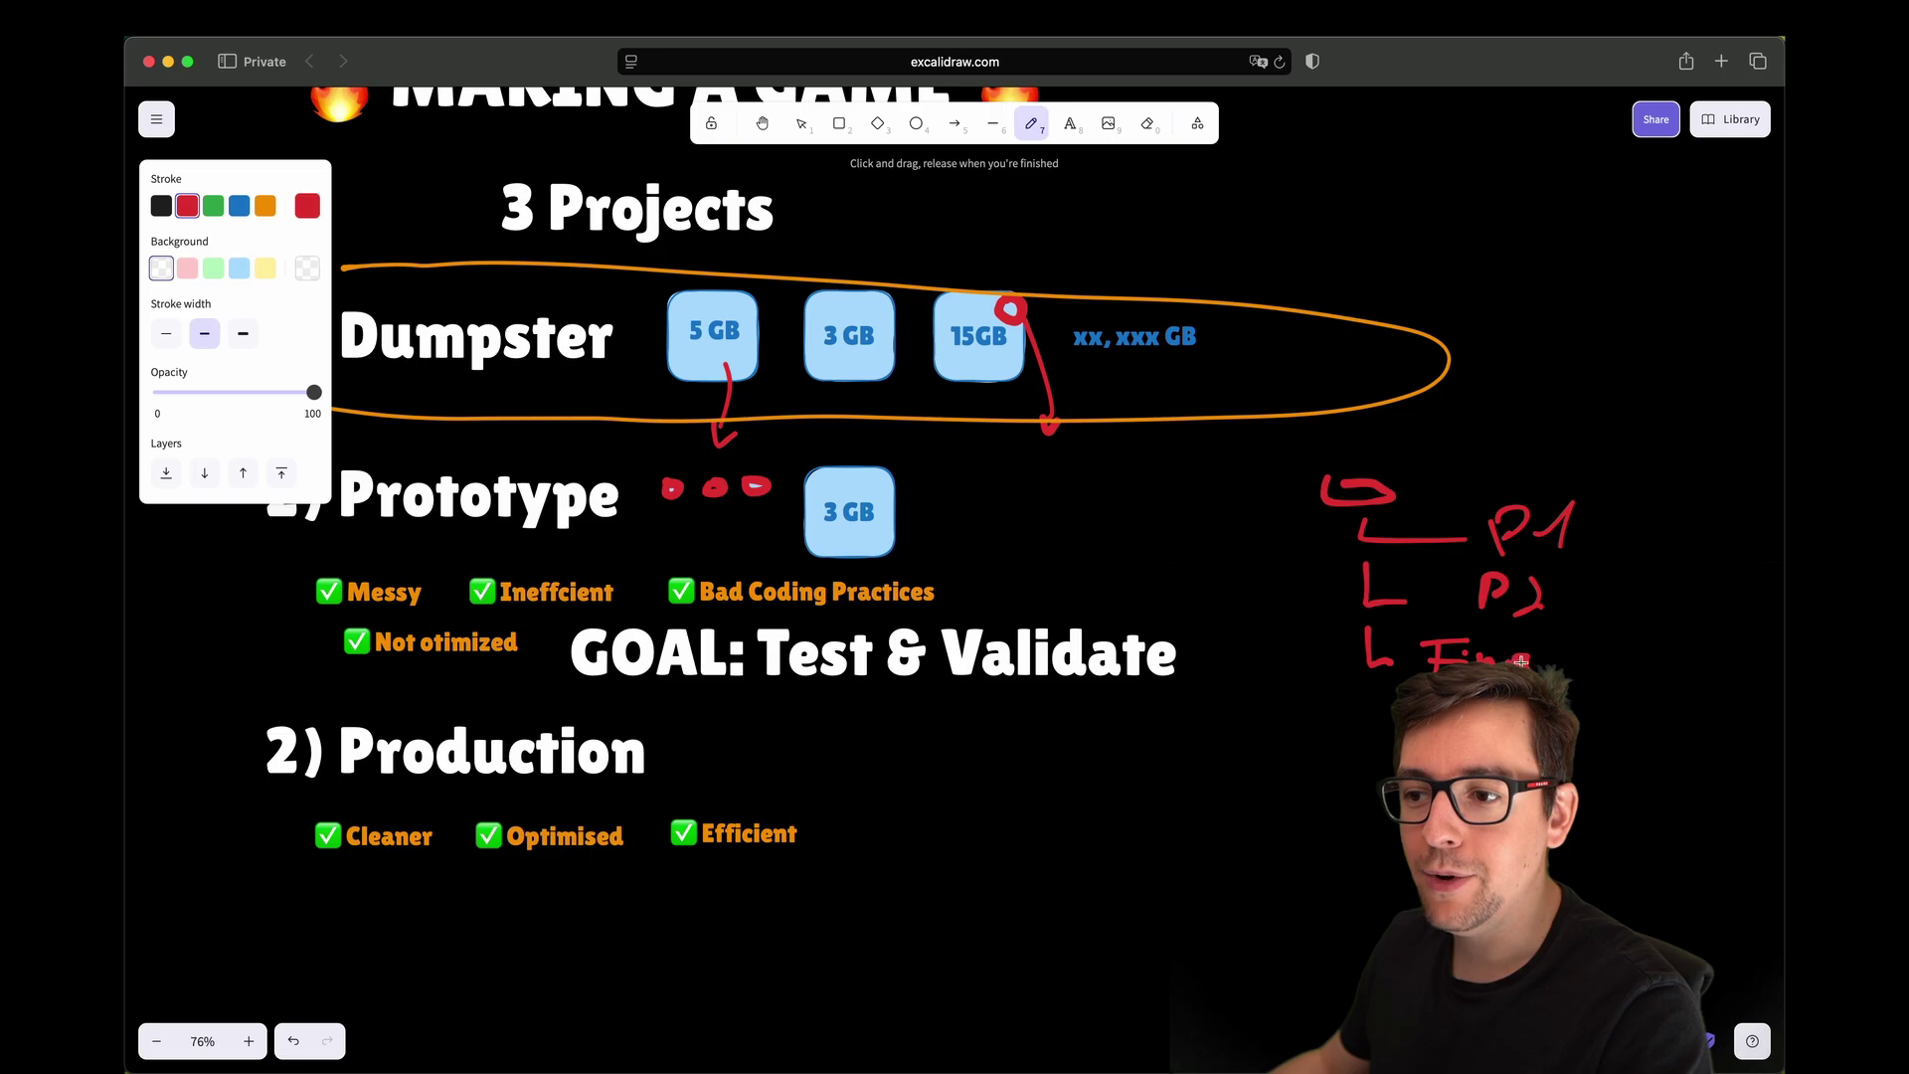
pyautogui.moveTo(1572, 630); pyautogui.dragTo(1561, 664)
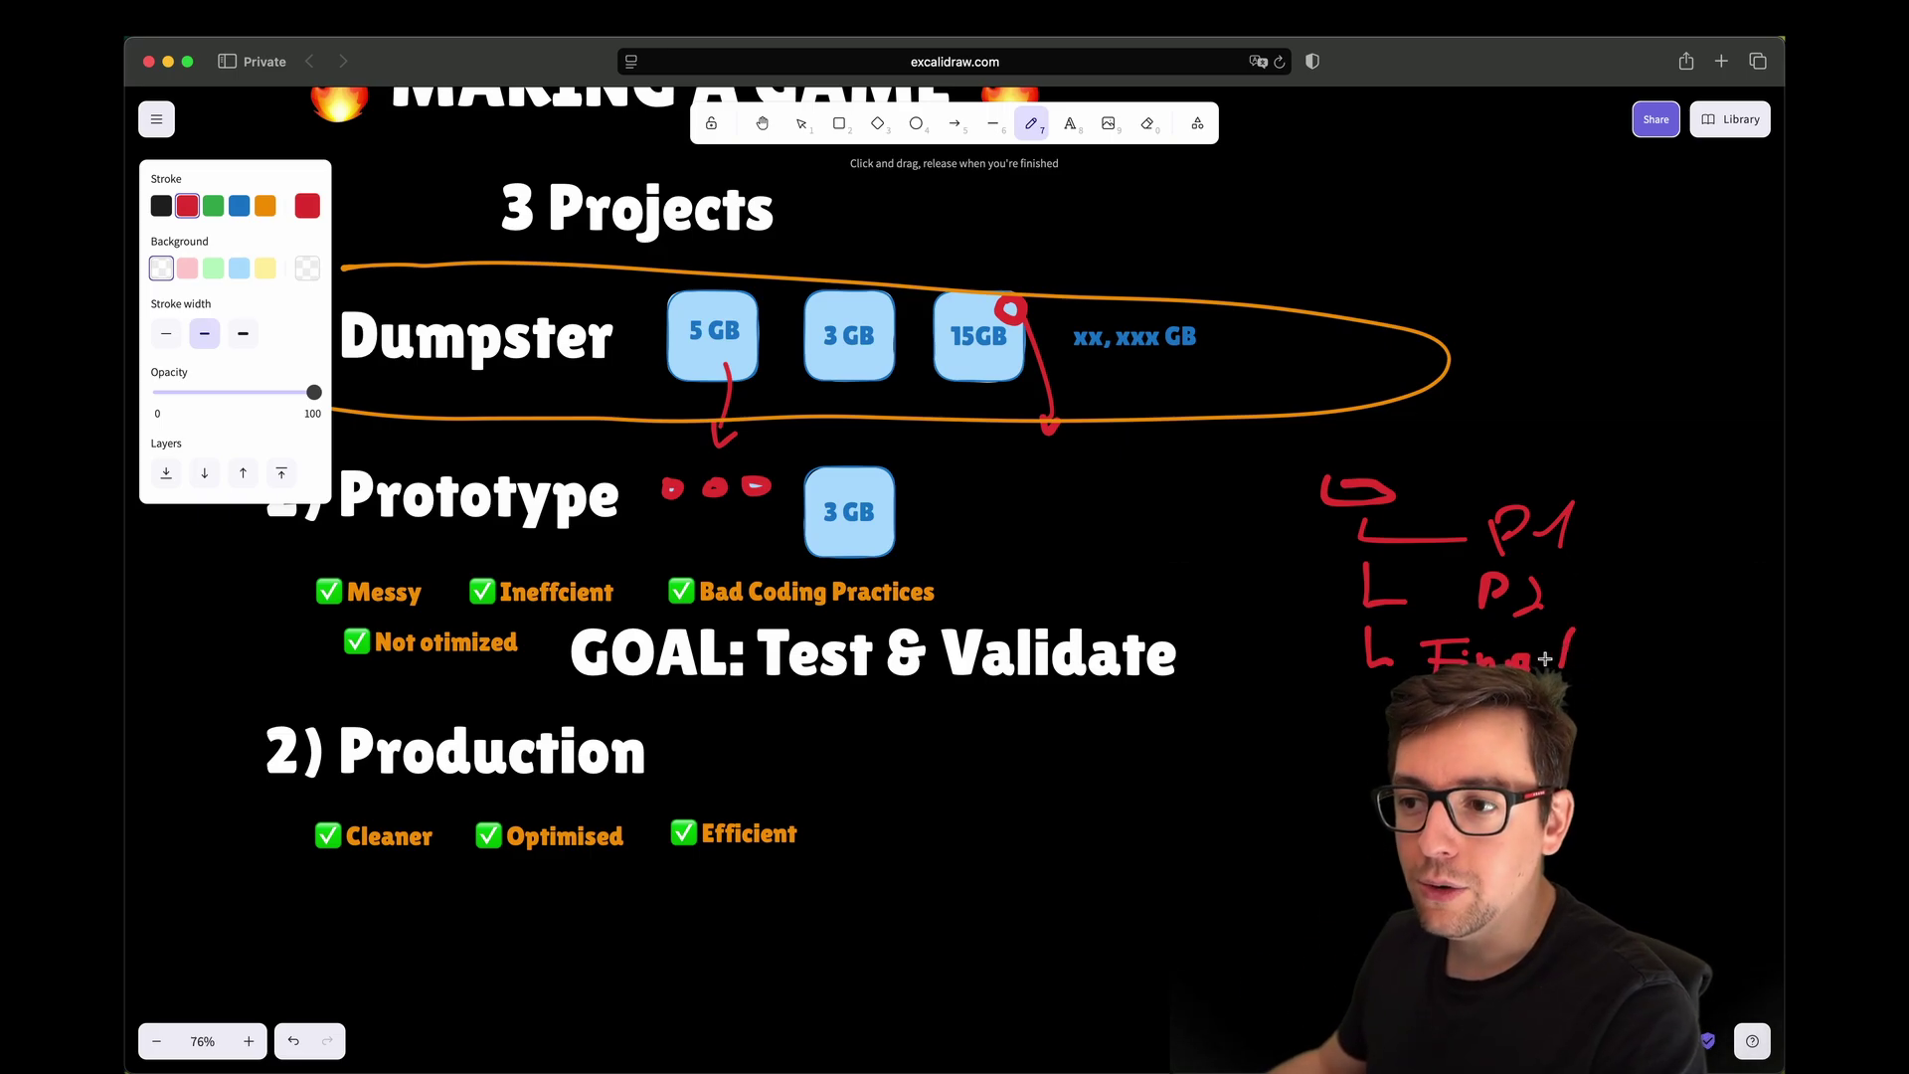
# Step: Add red marks beside P1 and a line curling down below it, then return to the list
pyautogui.hscroll(5, 1294, 620)
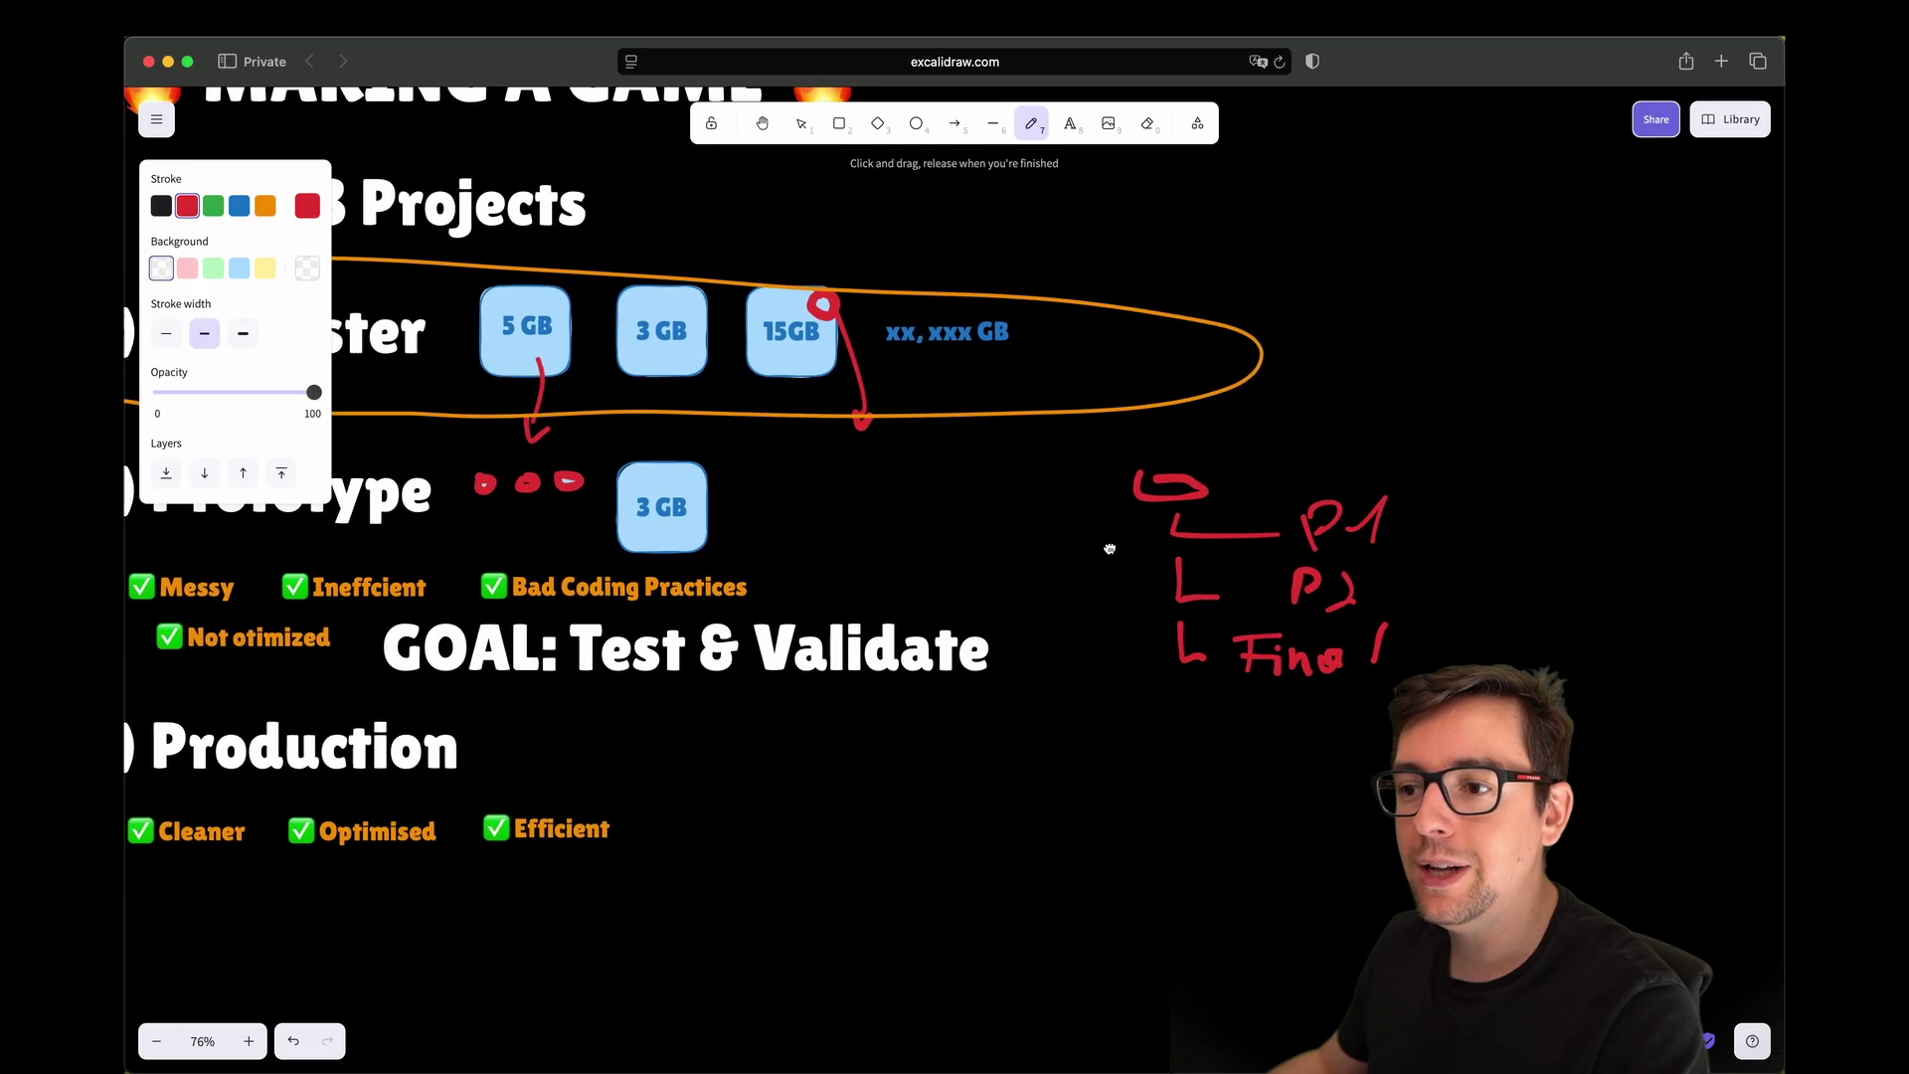
pyautogui.moveTo(1397, 481)
pyautogui.mouseDown()
pyautogui.moveTo(1448, 478)
pyautogui.moveTo(1399, 514)
pyautogui.mouseUp()
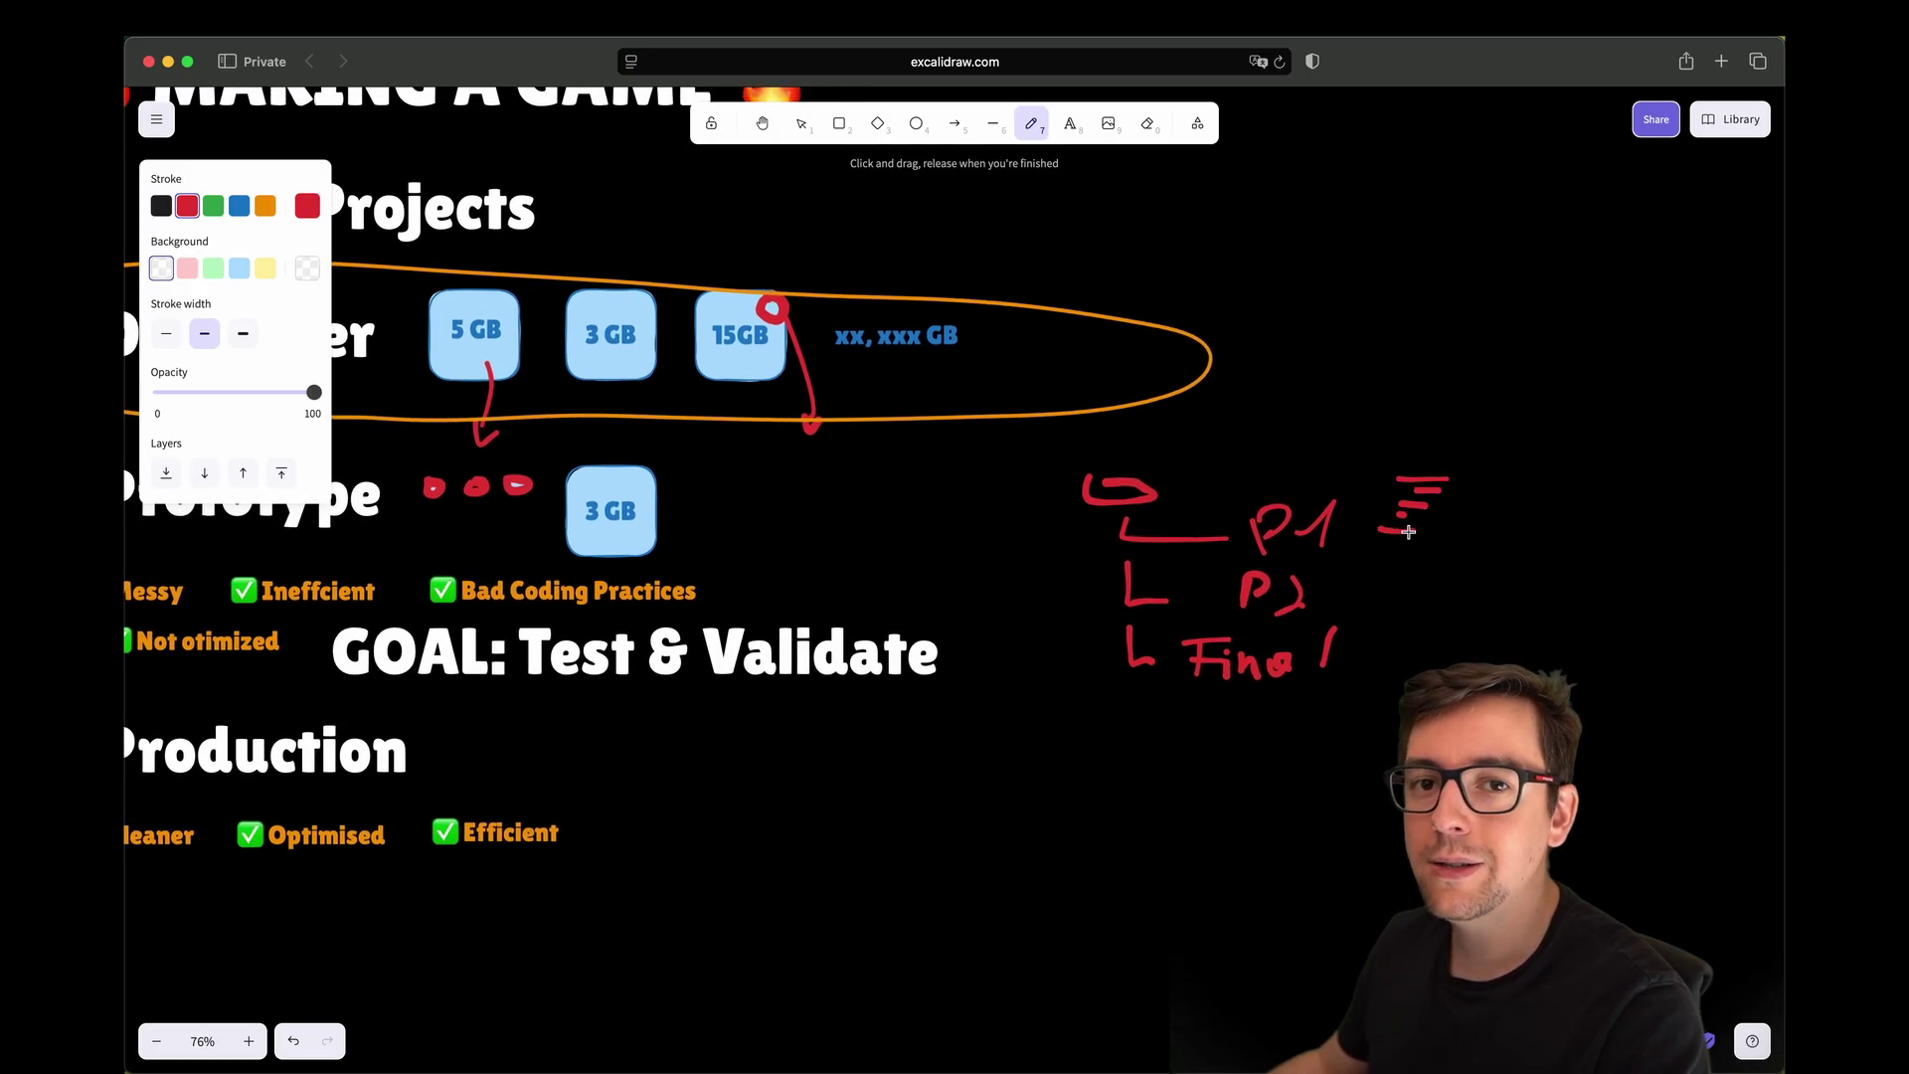
pyautogui.moveTo(1408, 532); pyautogui.dragTo(1431, 539)
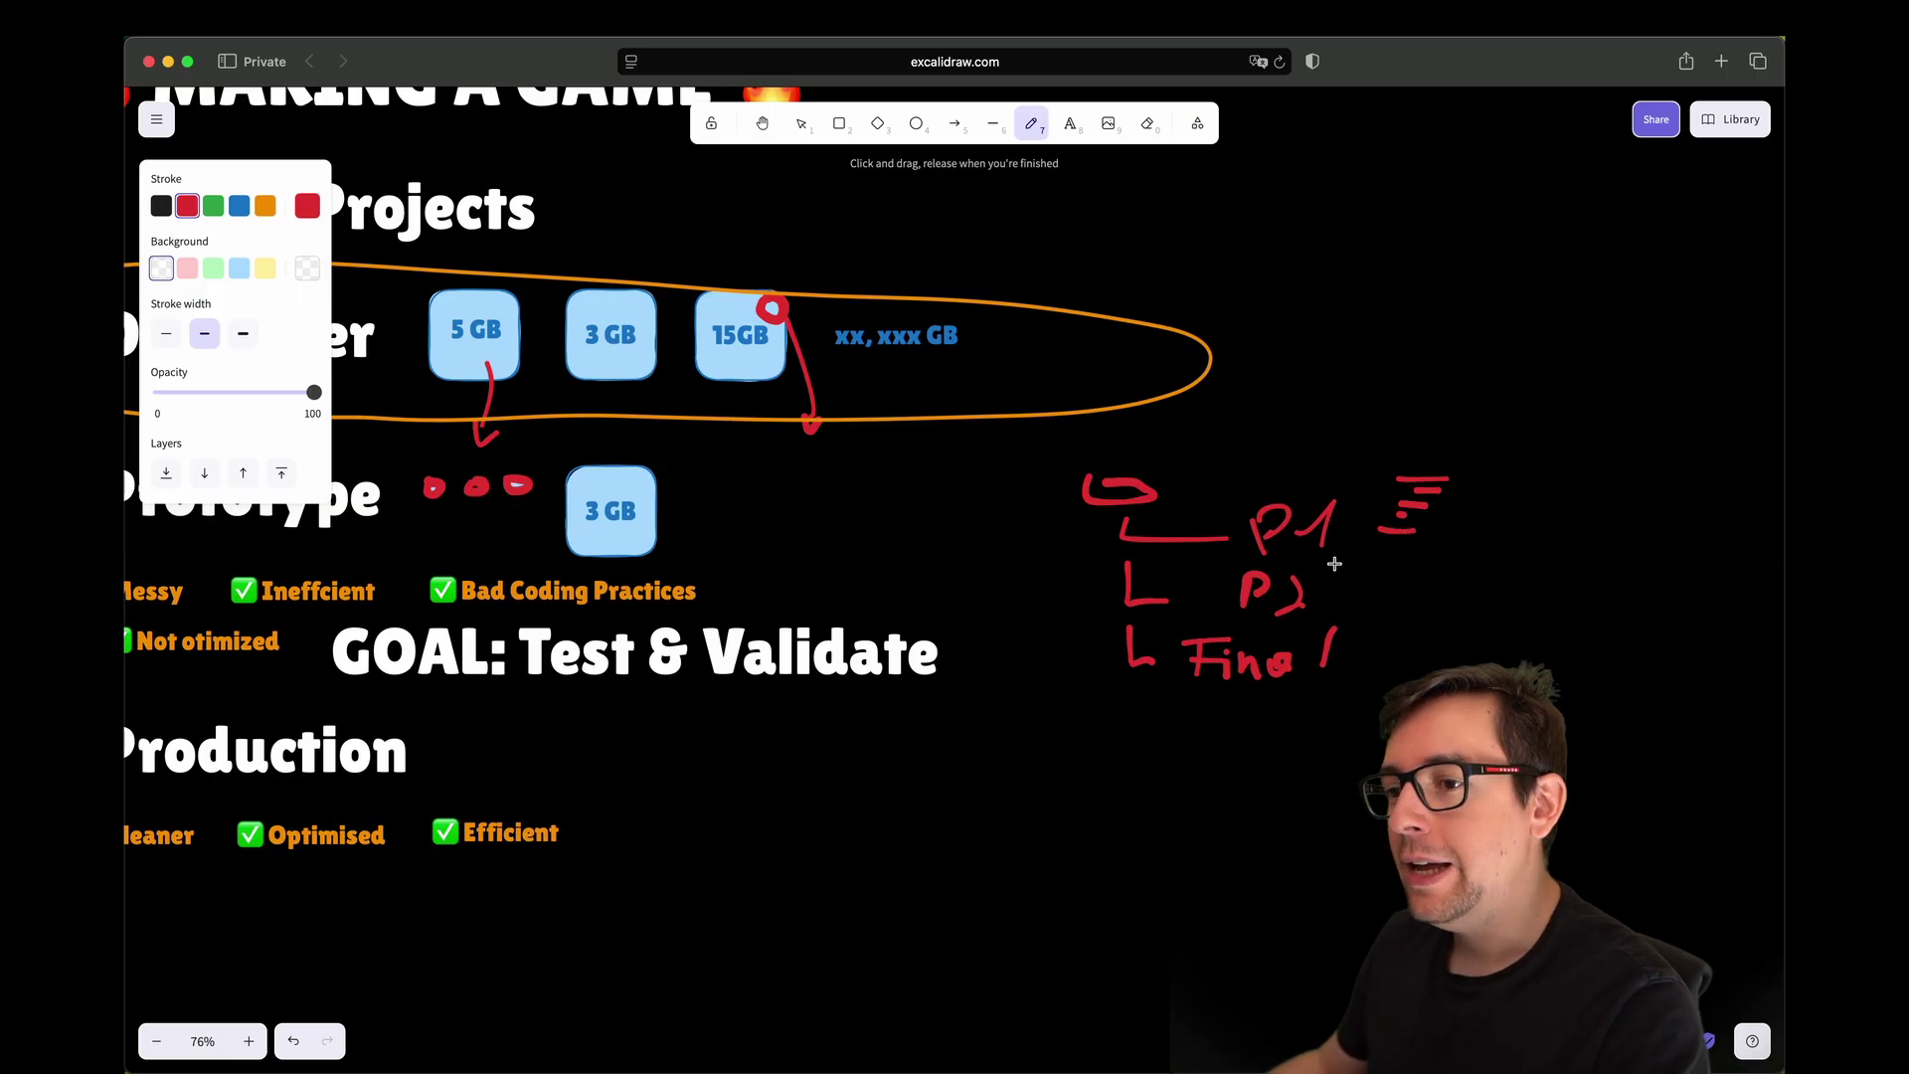
pyautogui.moveTo(1342, 527); pyautogui.dragTo(1378, 648)
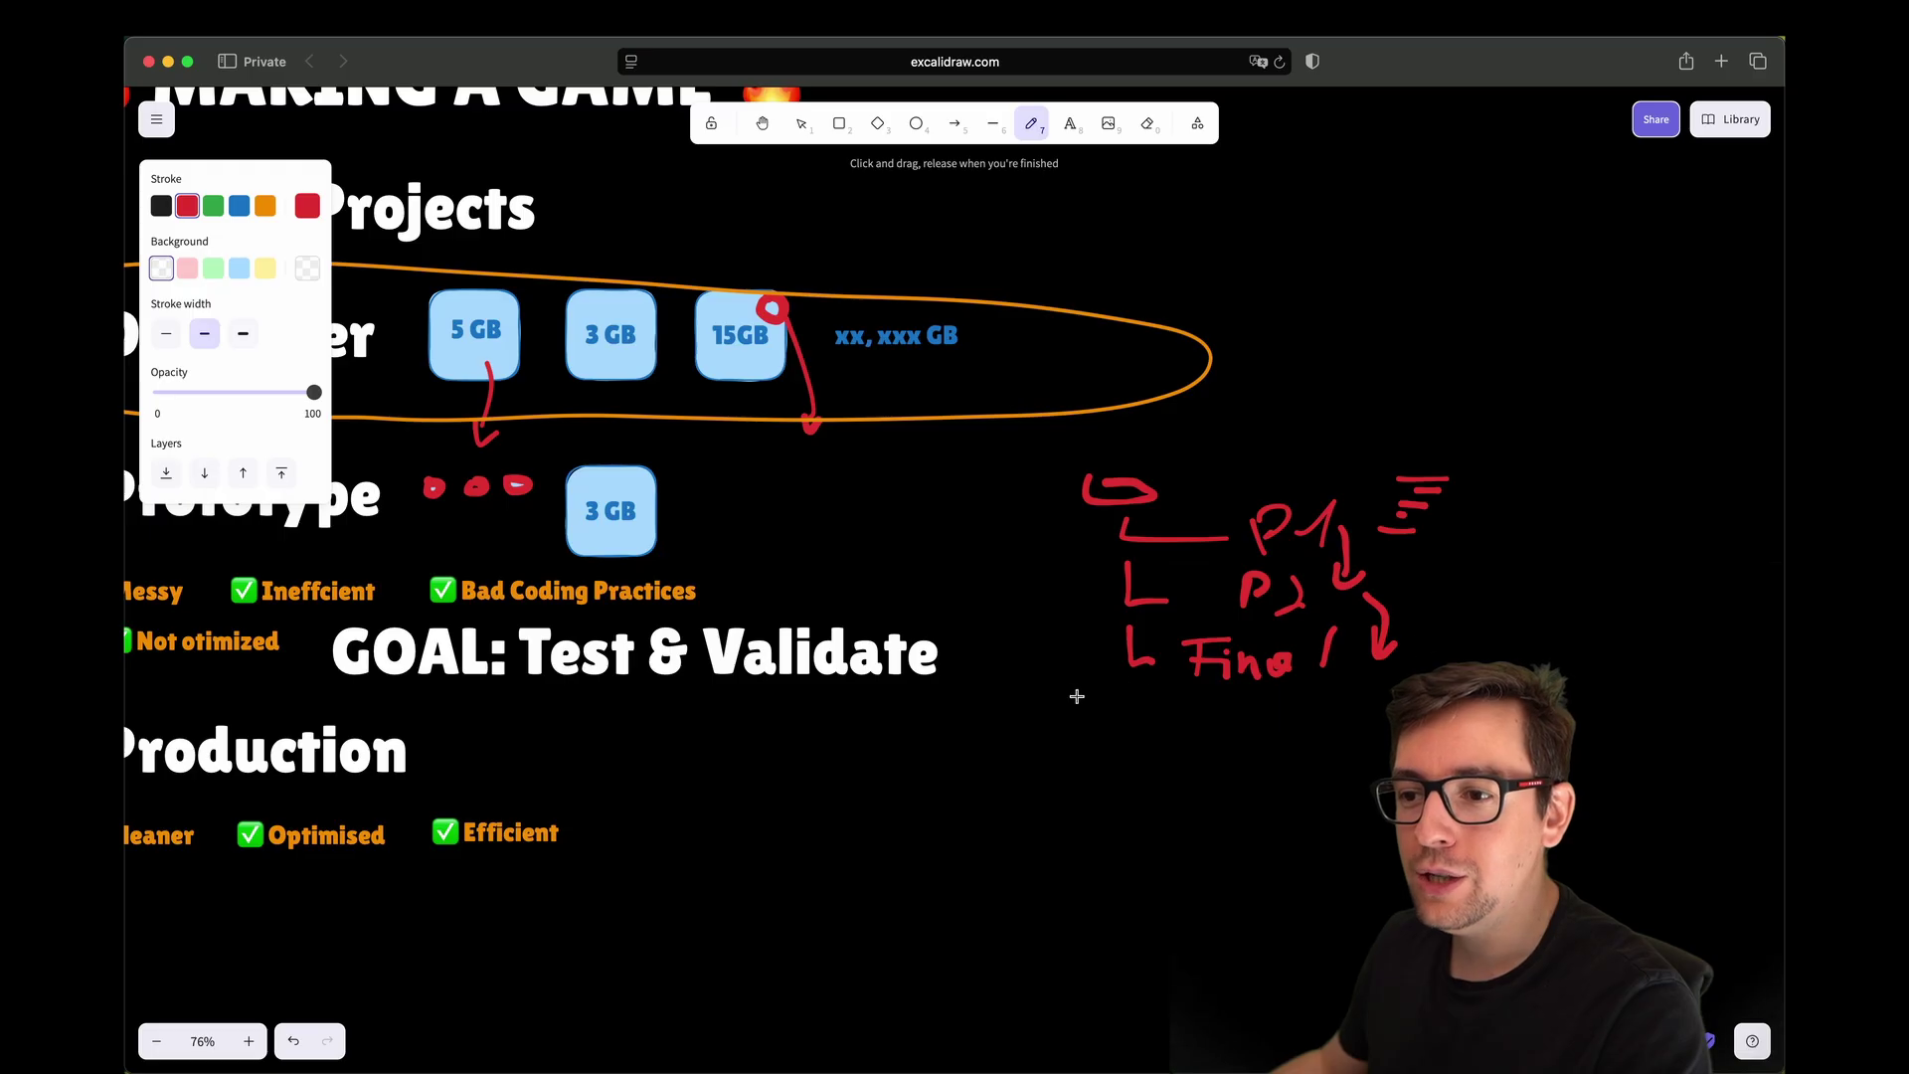
pyautogui.hscroll(-5, 689, 674)
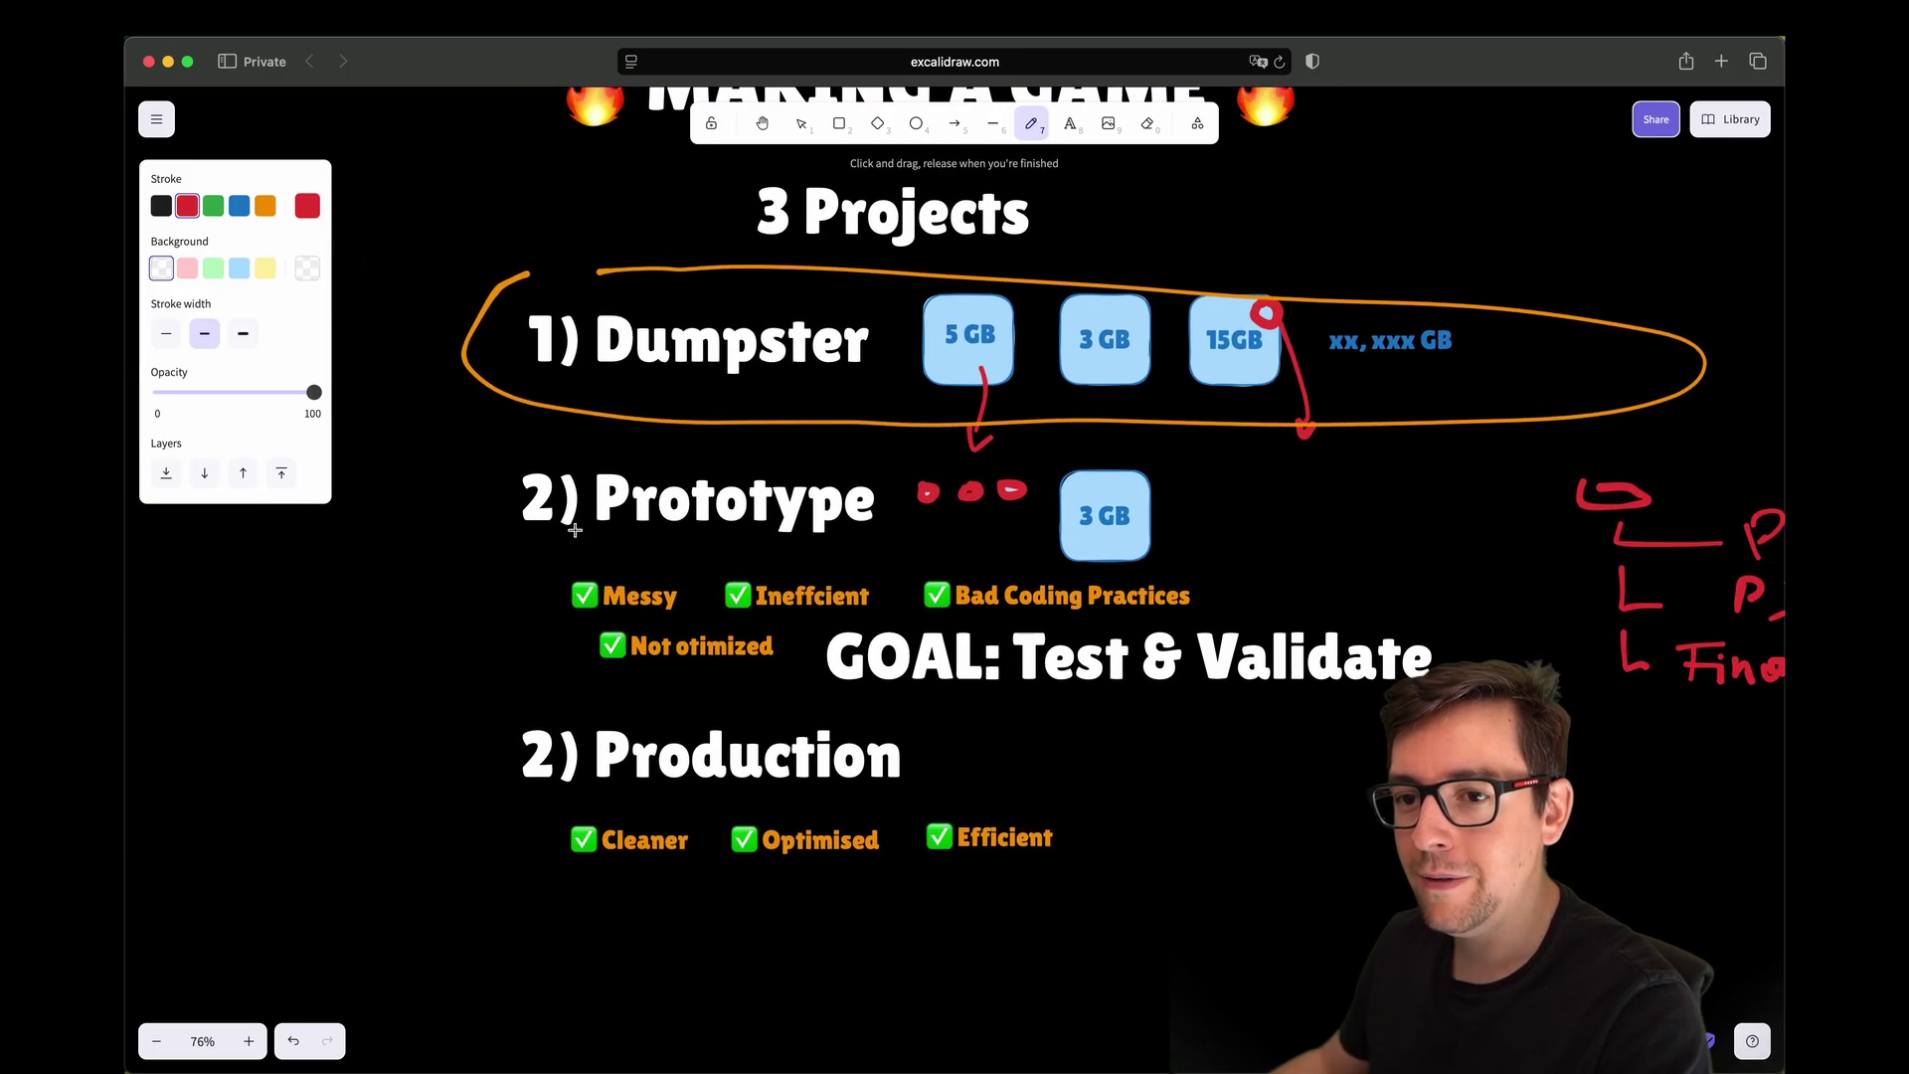
# Step: Bracket Prototype in red with an arrow down to Production, plus two rows of loops beside Production
pyautogui.moveTo(500, 442)
pyautogui.mouseDown()
pyautogui.moveTo(459, 598)
pyautogui.moveTo(463, 683)
pyautogui.moveTo(566, 686)
pyautogui.mouseUp()
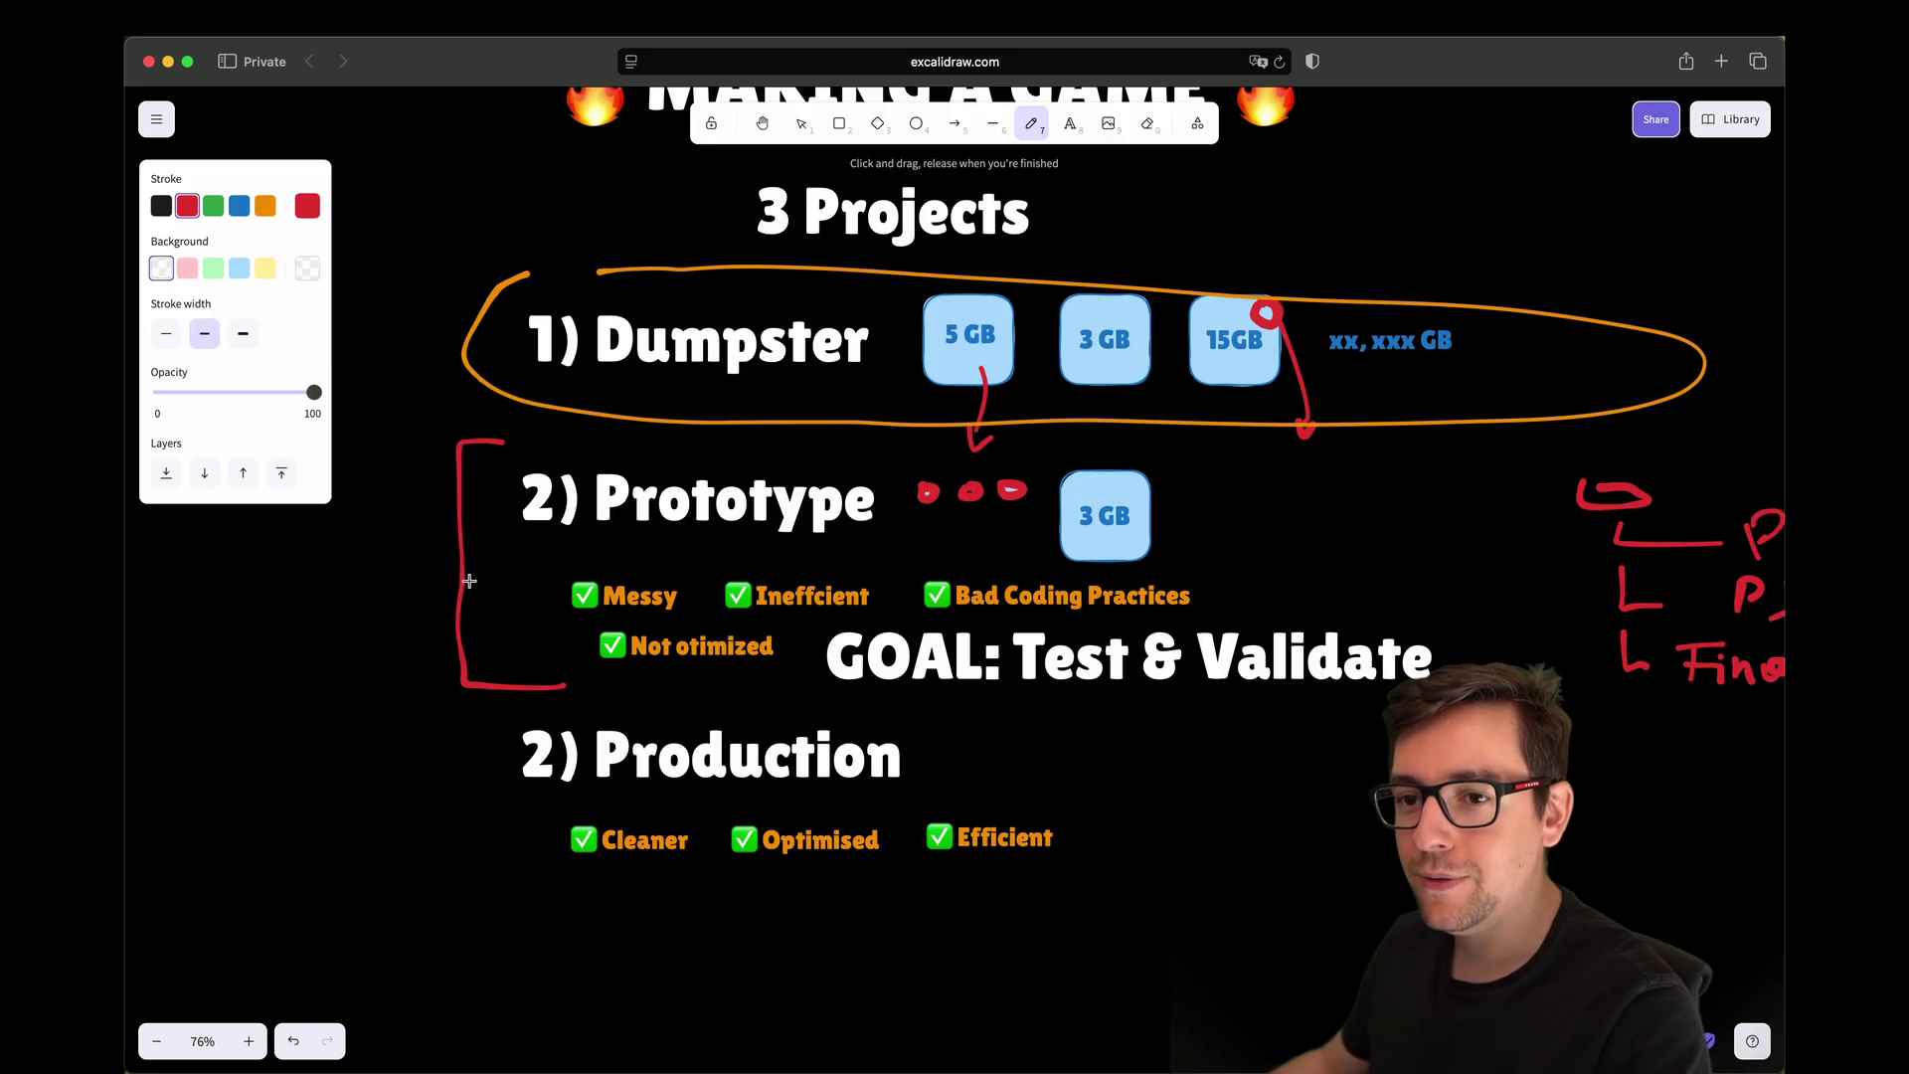
pyautogui.moveTo(450, 543)
pyautogui.mouseDown()
pyautogui.moveTo(410, 593)
pyautogui.moveTo(396, 775)
pyautogui.moveTo(416, 765)
pyautogui.mouseUp()
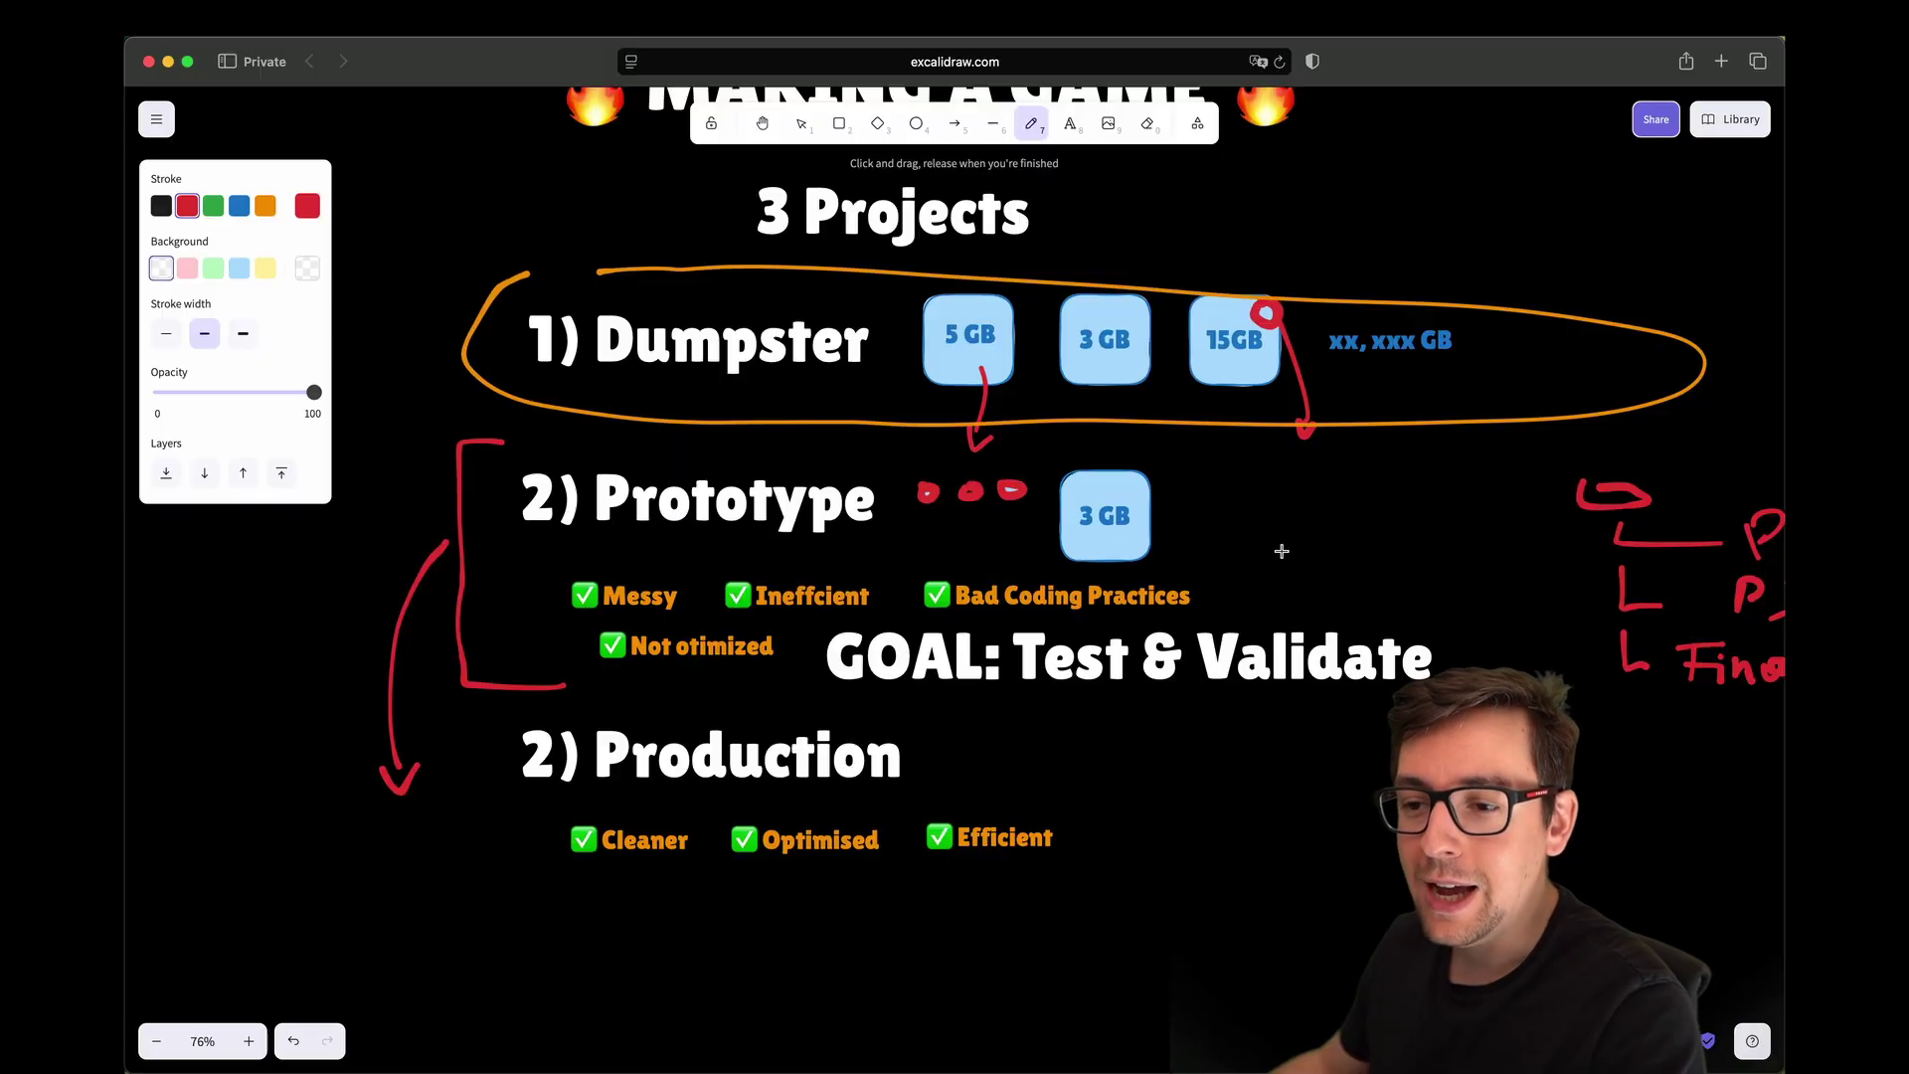
pyautogui.scroll(-2, 1176, 571)
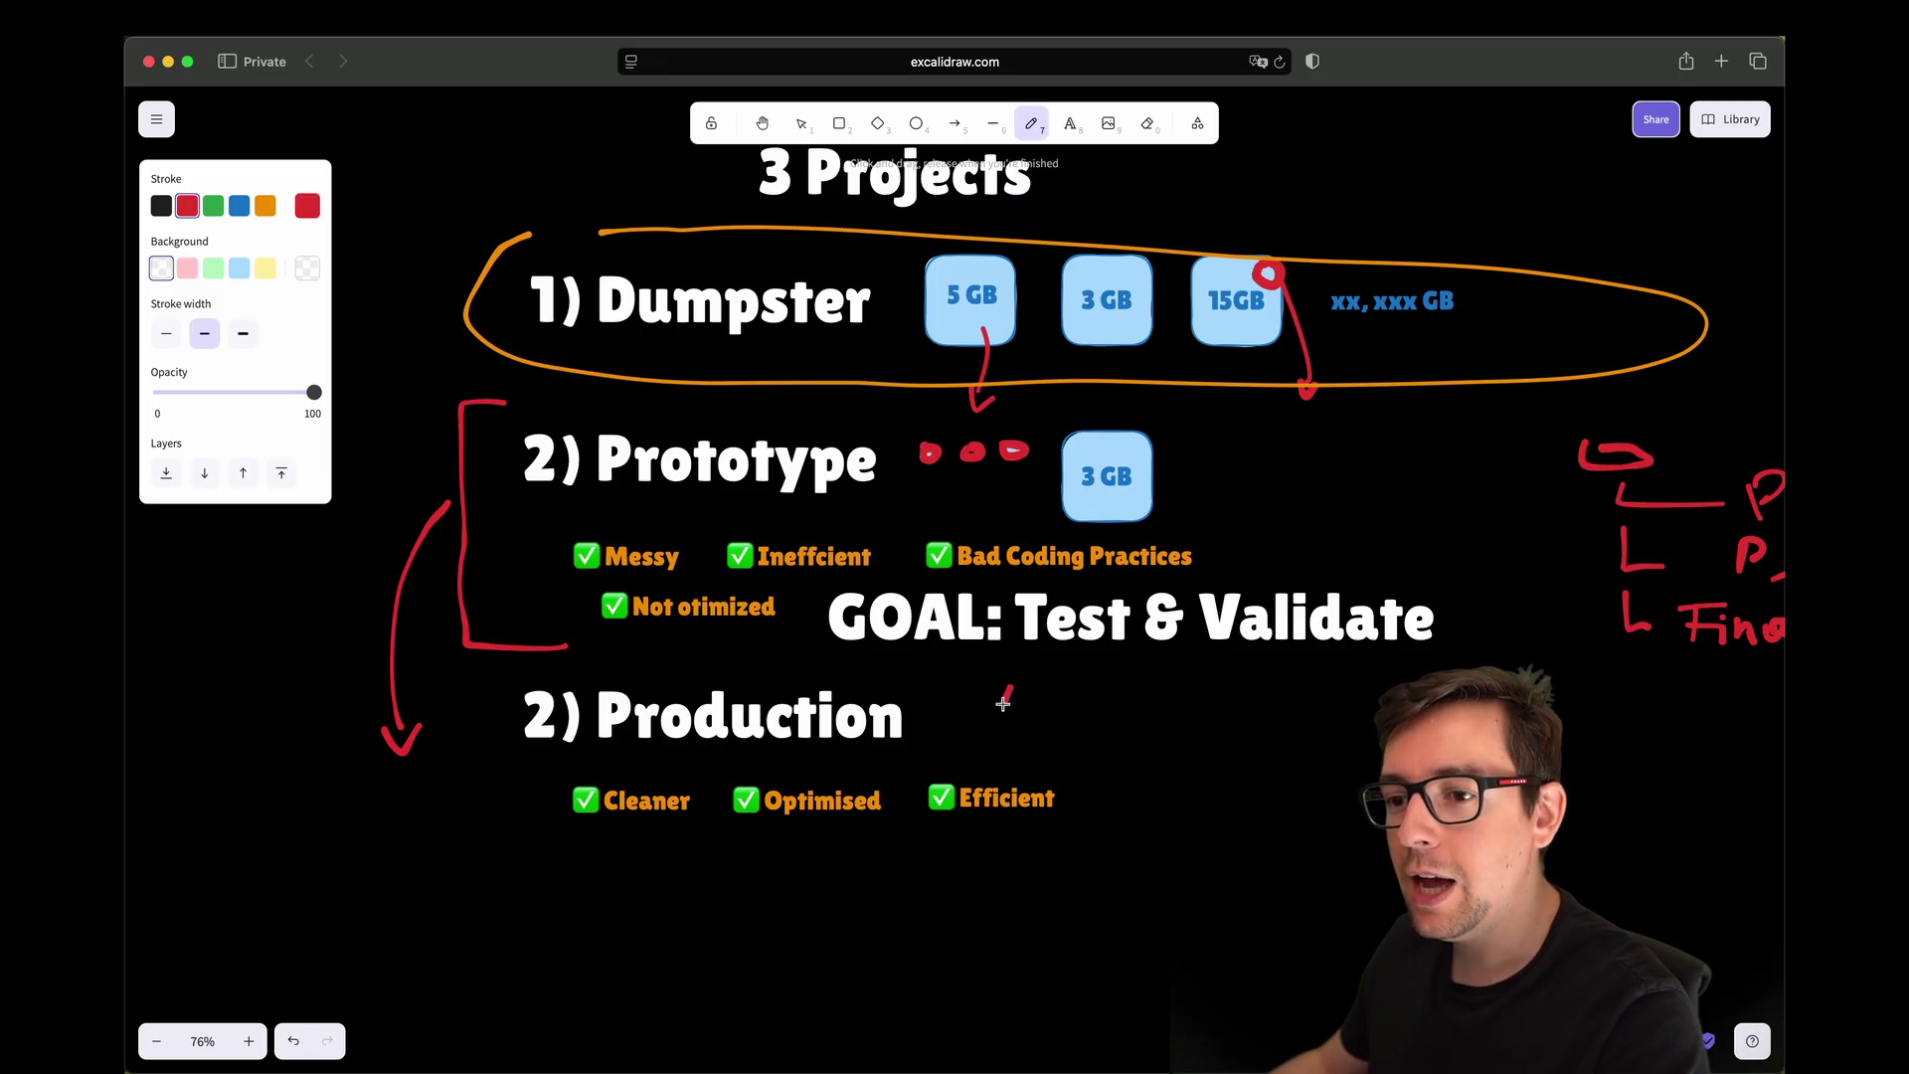
pyautogui.moveTo(1003, 703)
pyautogui.mouseDown()
pyautogui.moveTo(1064, 705)
pyautogui.moveTo(1231, 695)
pyautogui.mouseUp()
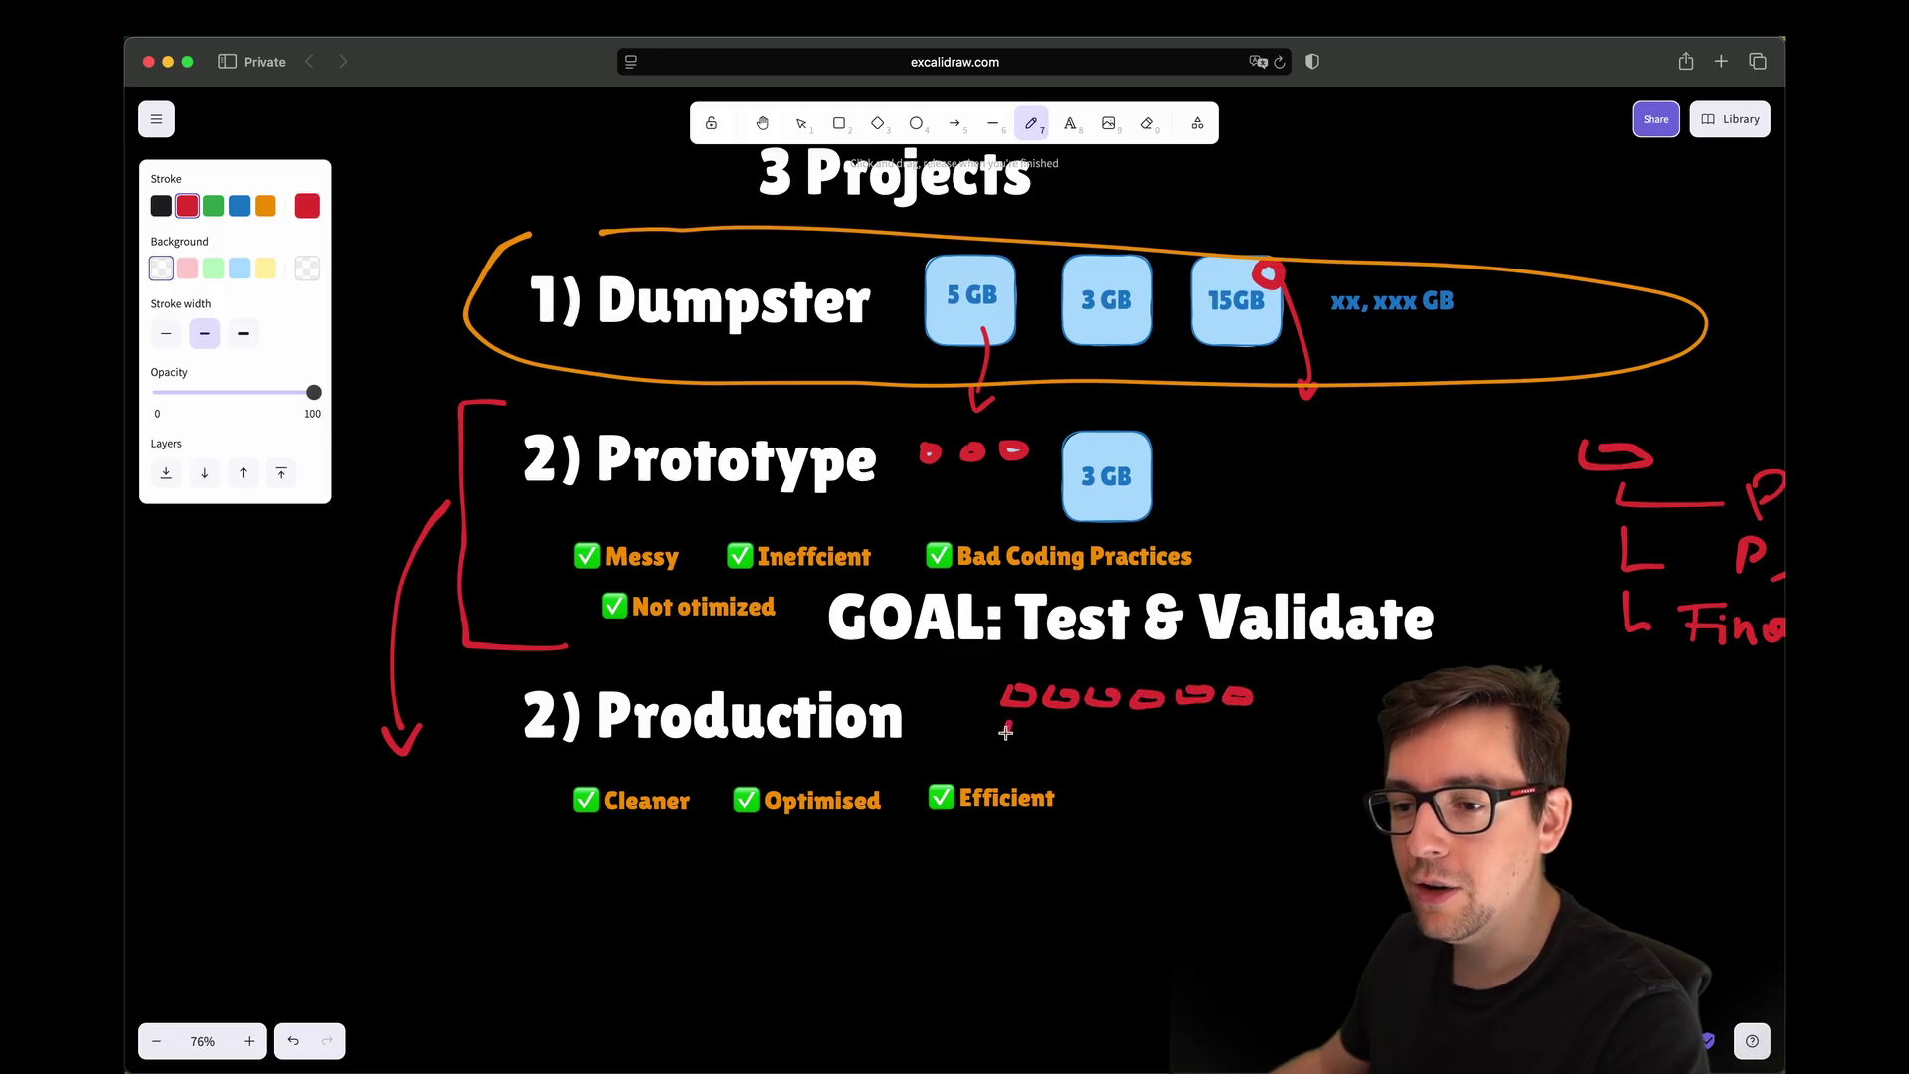
pyautogui.moveTo(1006, 733); pyautogui.dragTo(1133, 725)
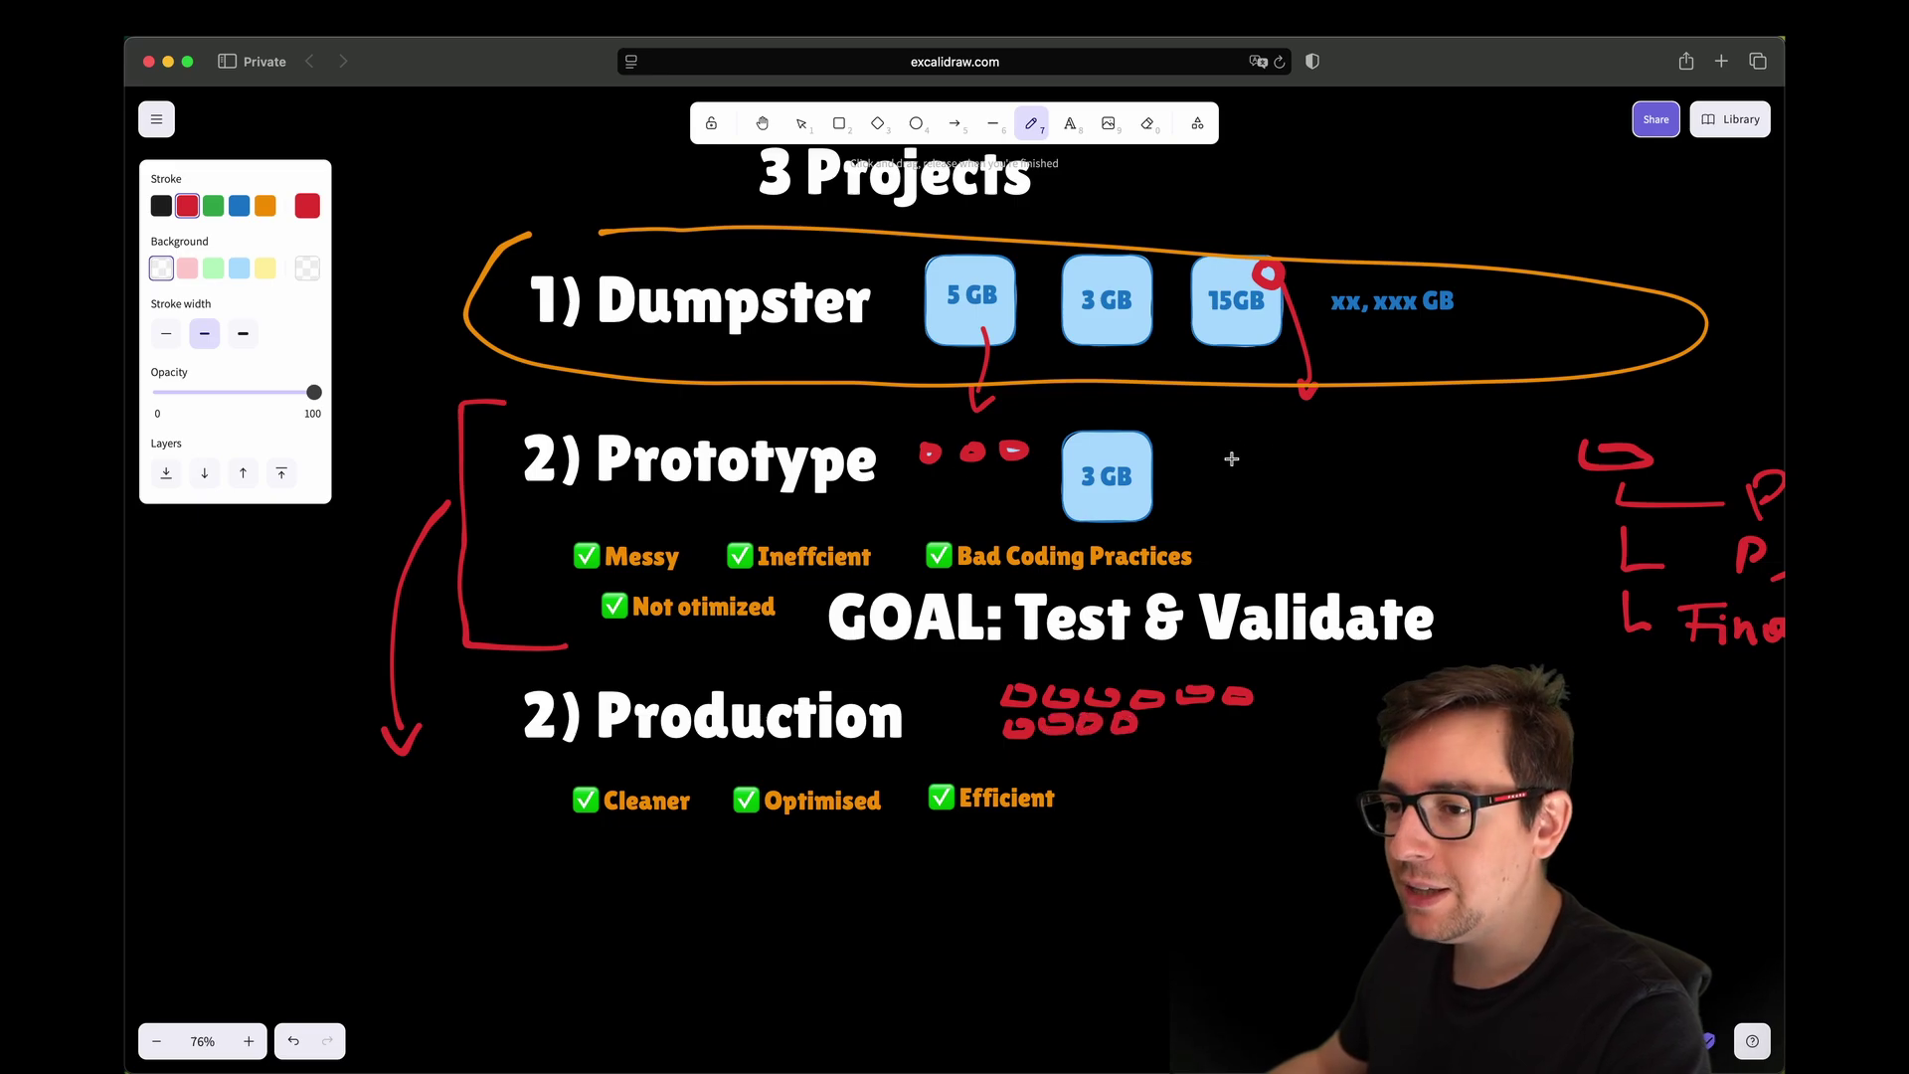
# Step: Draw red X marks beside the 3 GB box and below xx, xxx GB
pyautogui.moveTo(1254, 457); pyautogui.dragTo(1275, 485)
pyautogui.moveTo(1233, 480); pyautogui.dragTo(1324, 422)
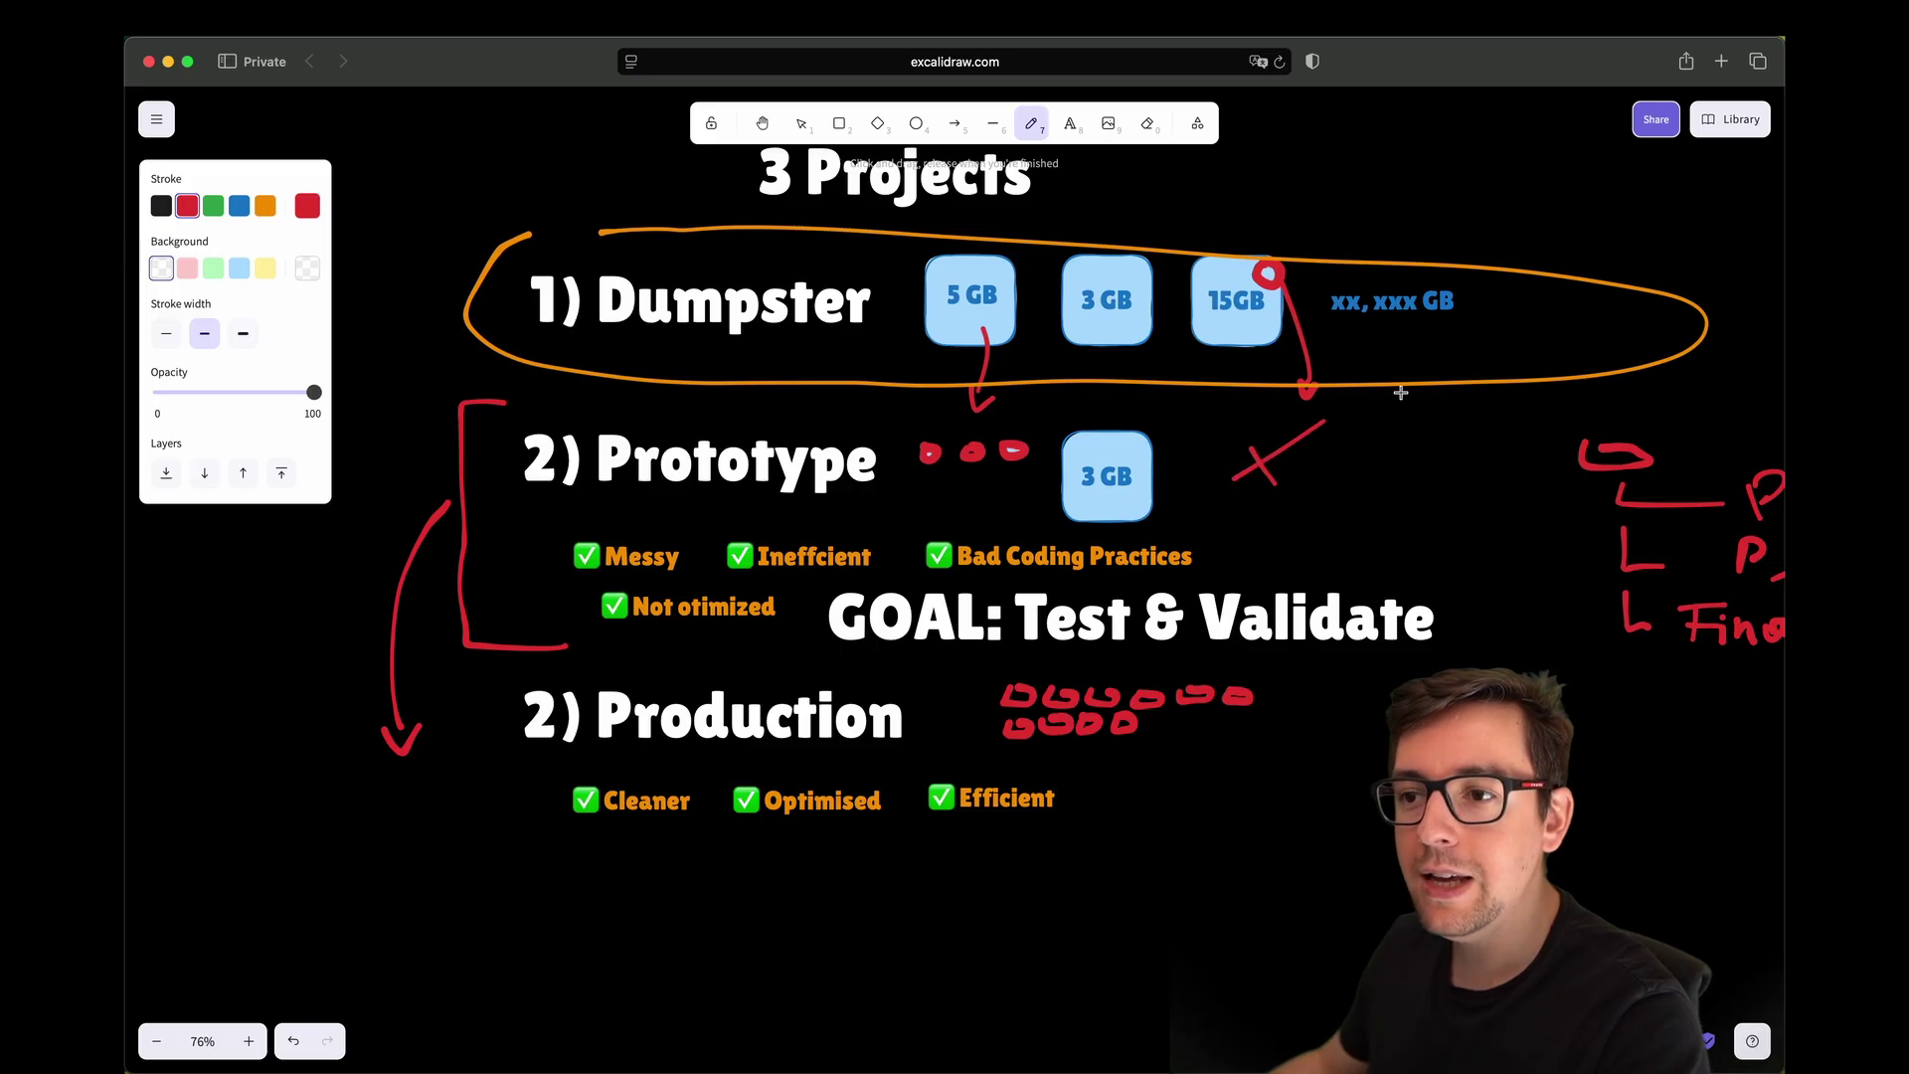
pyautogui.moveTo(1416, 336); pyautogui.dragTo(1461, 383)
pyautogui.moveTo(1426, 368); pyautogui.dragTo(1490, 341)
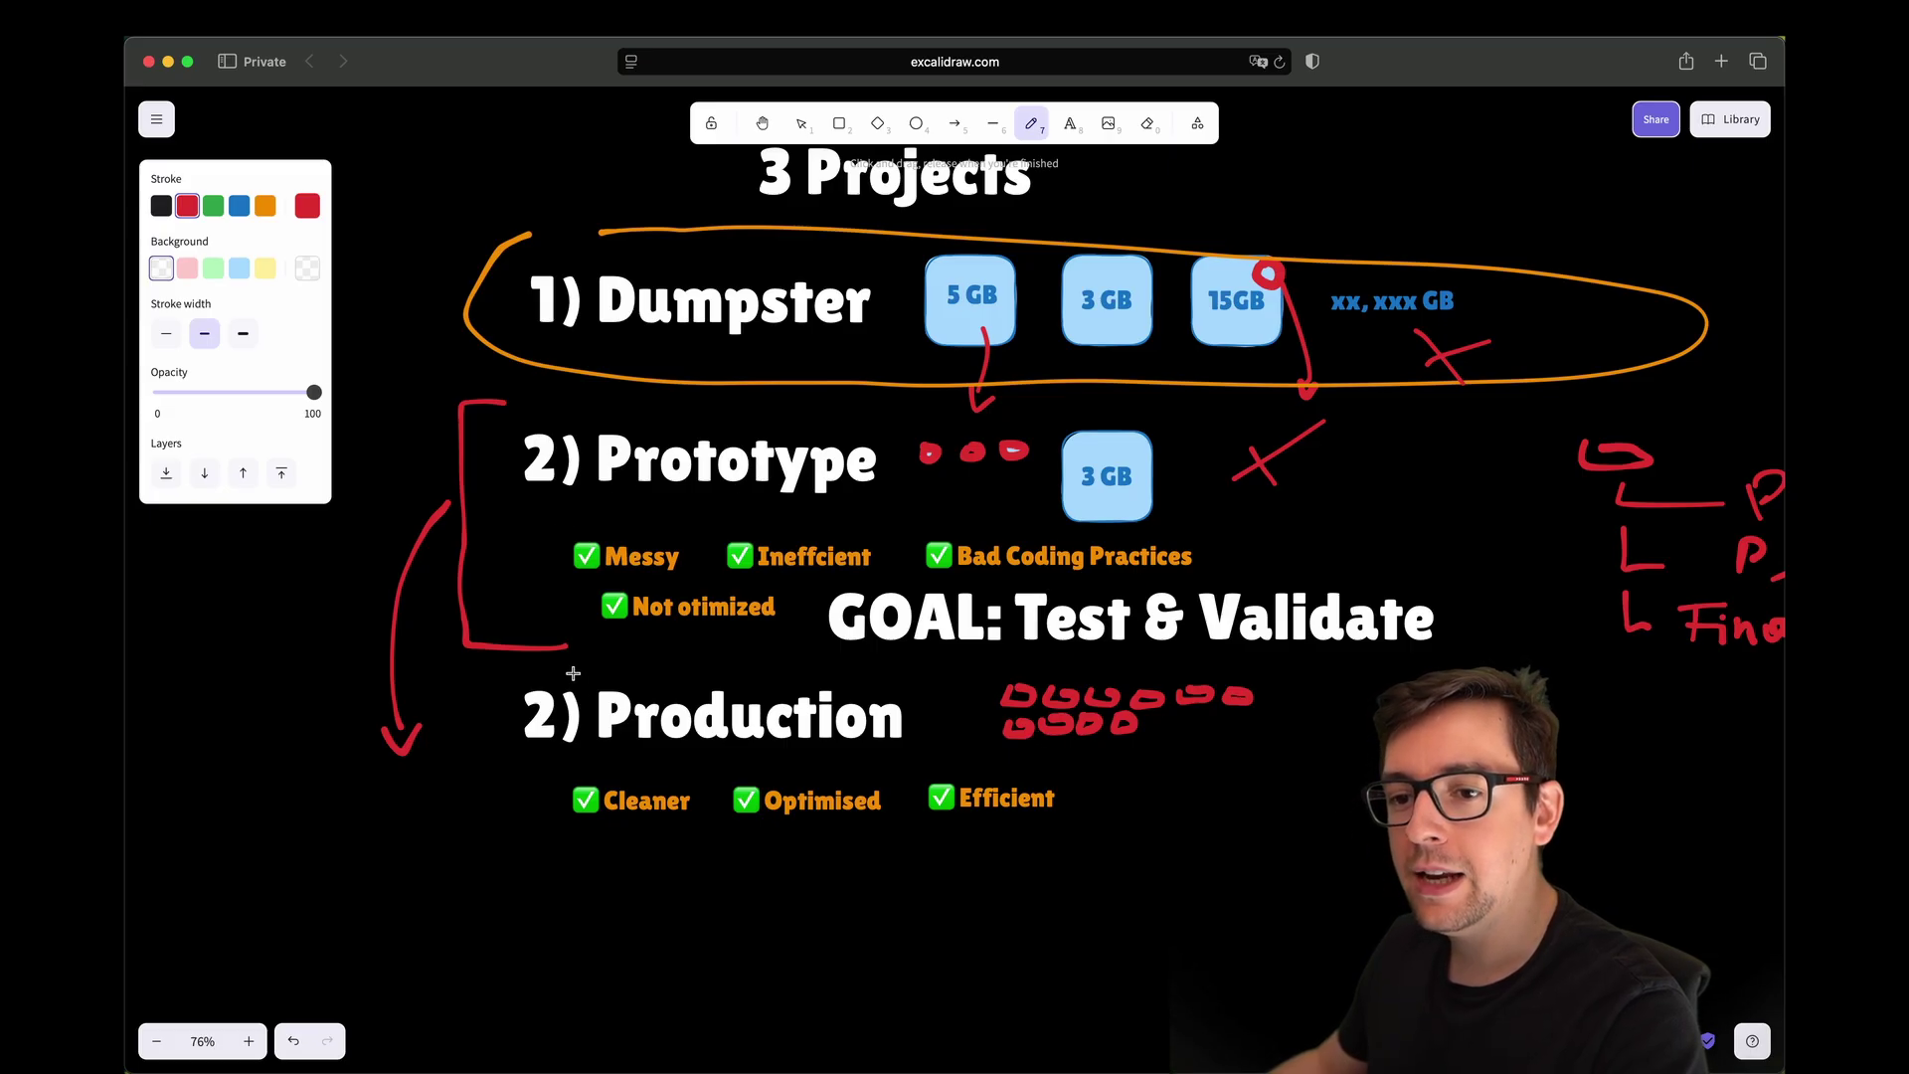
# Step: Underline Prototype in red and write a boxed BP note beside the X
pyautogui.scroll(-1, 969, 656)
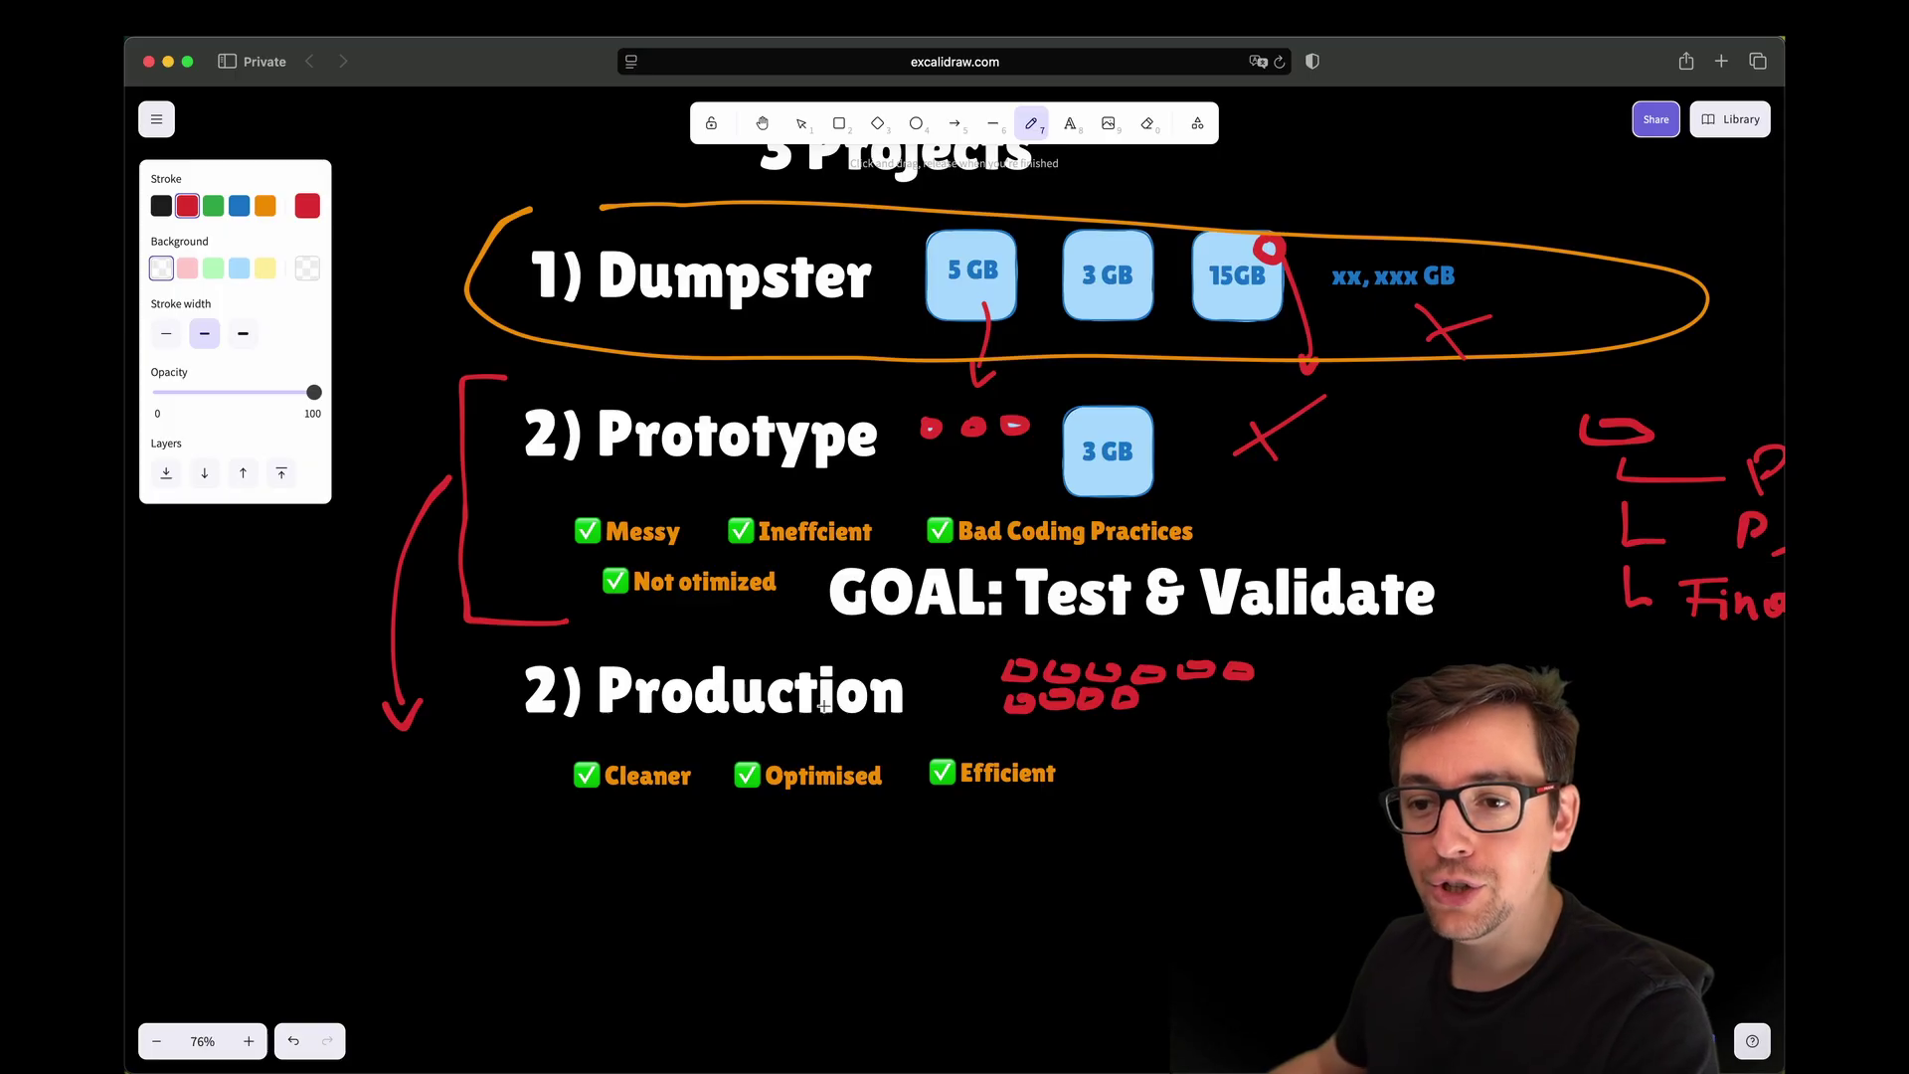
pyautogui.hscroll(2, 1099, 476)
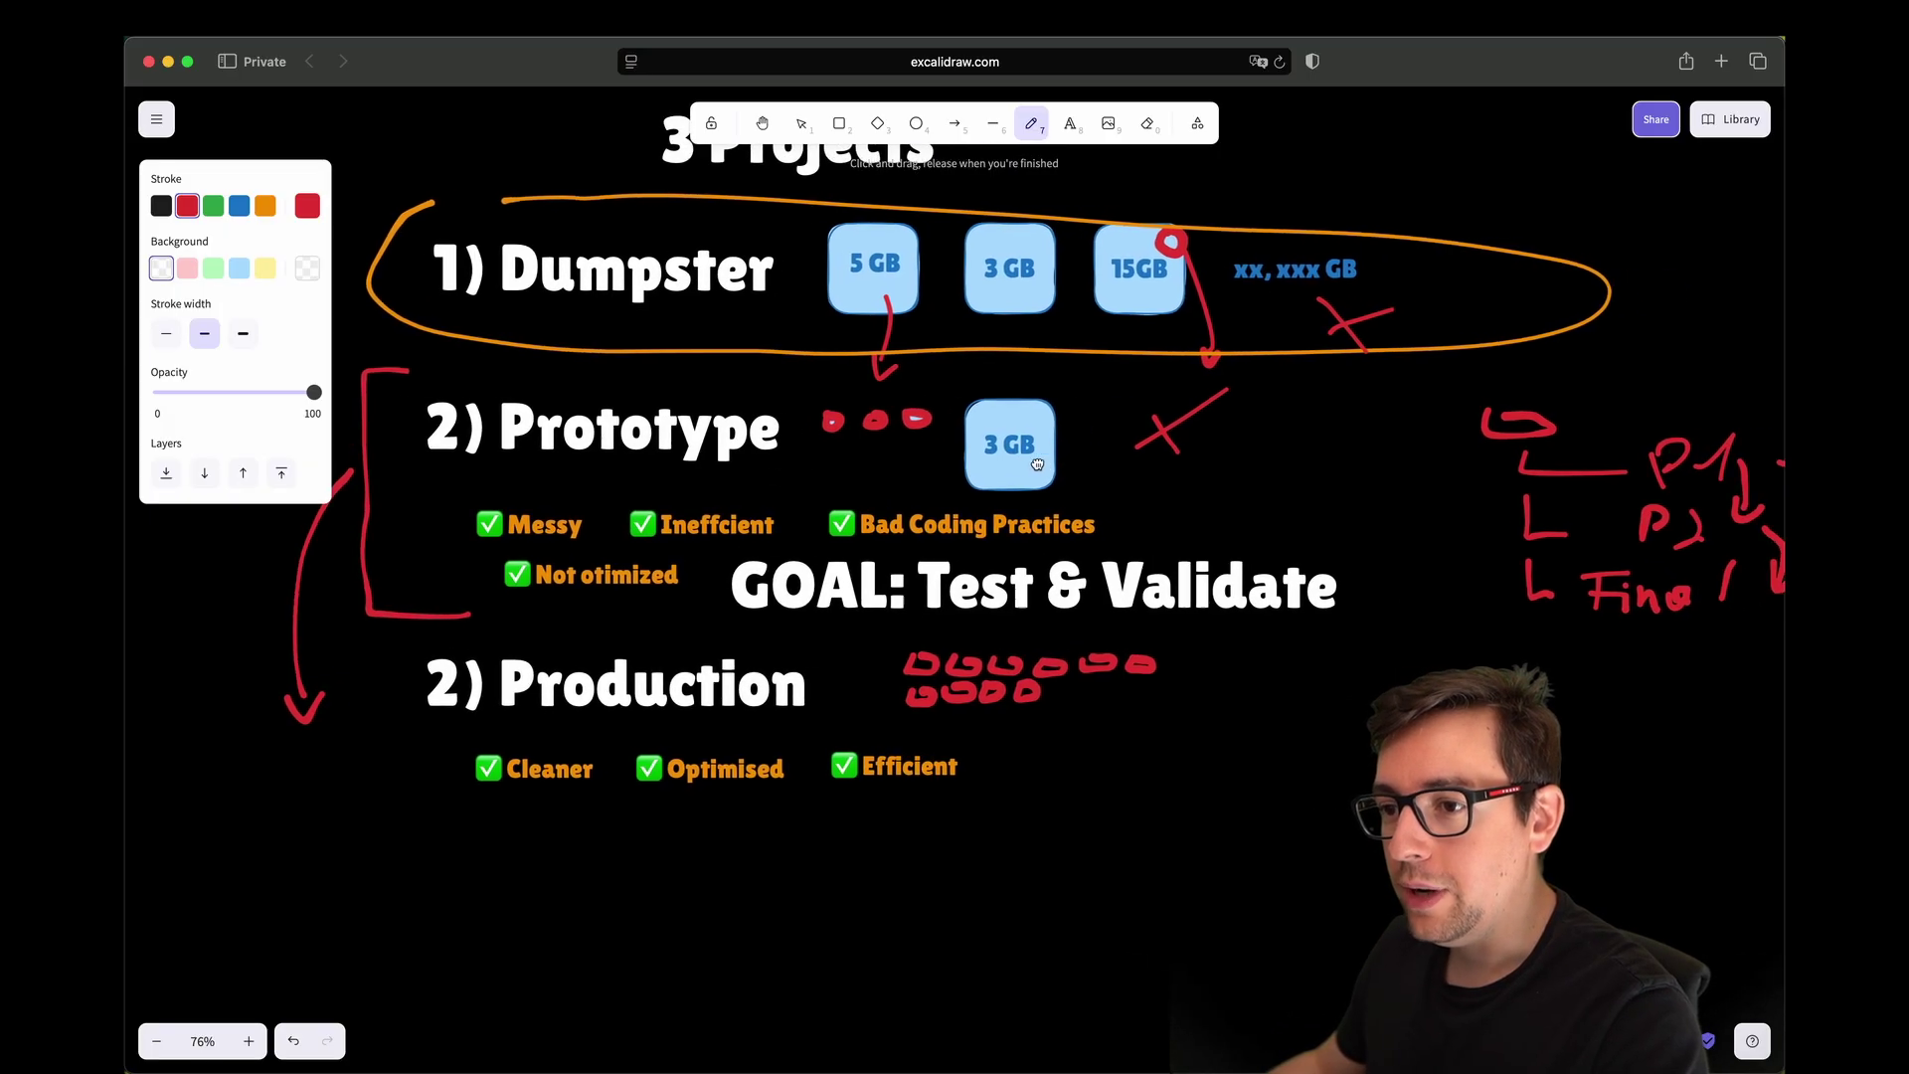
pyautogui.moveTo(486, 467); pyautogui.dragTo(741, 464)
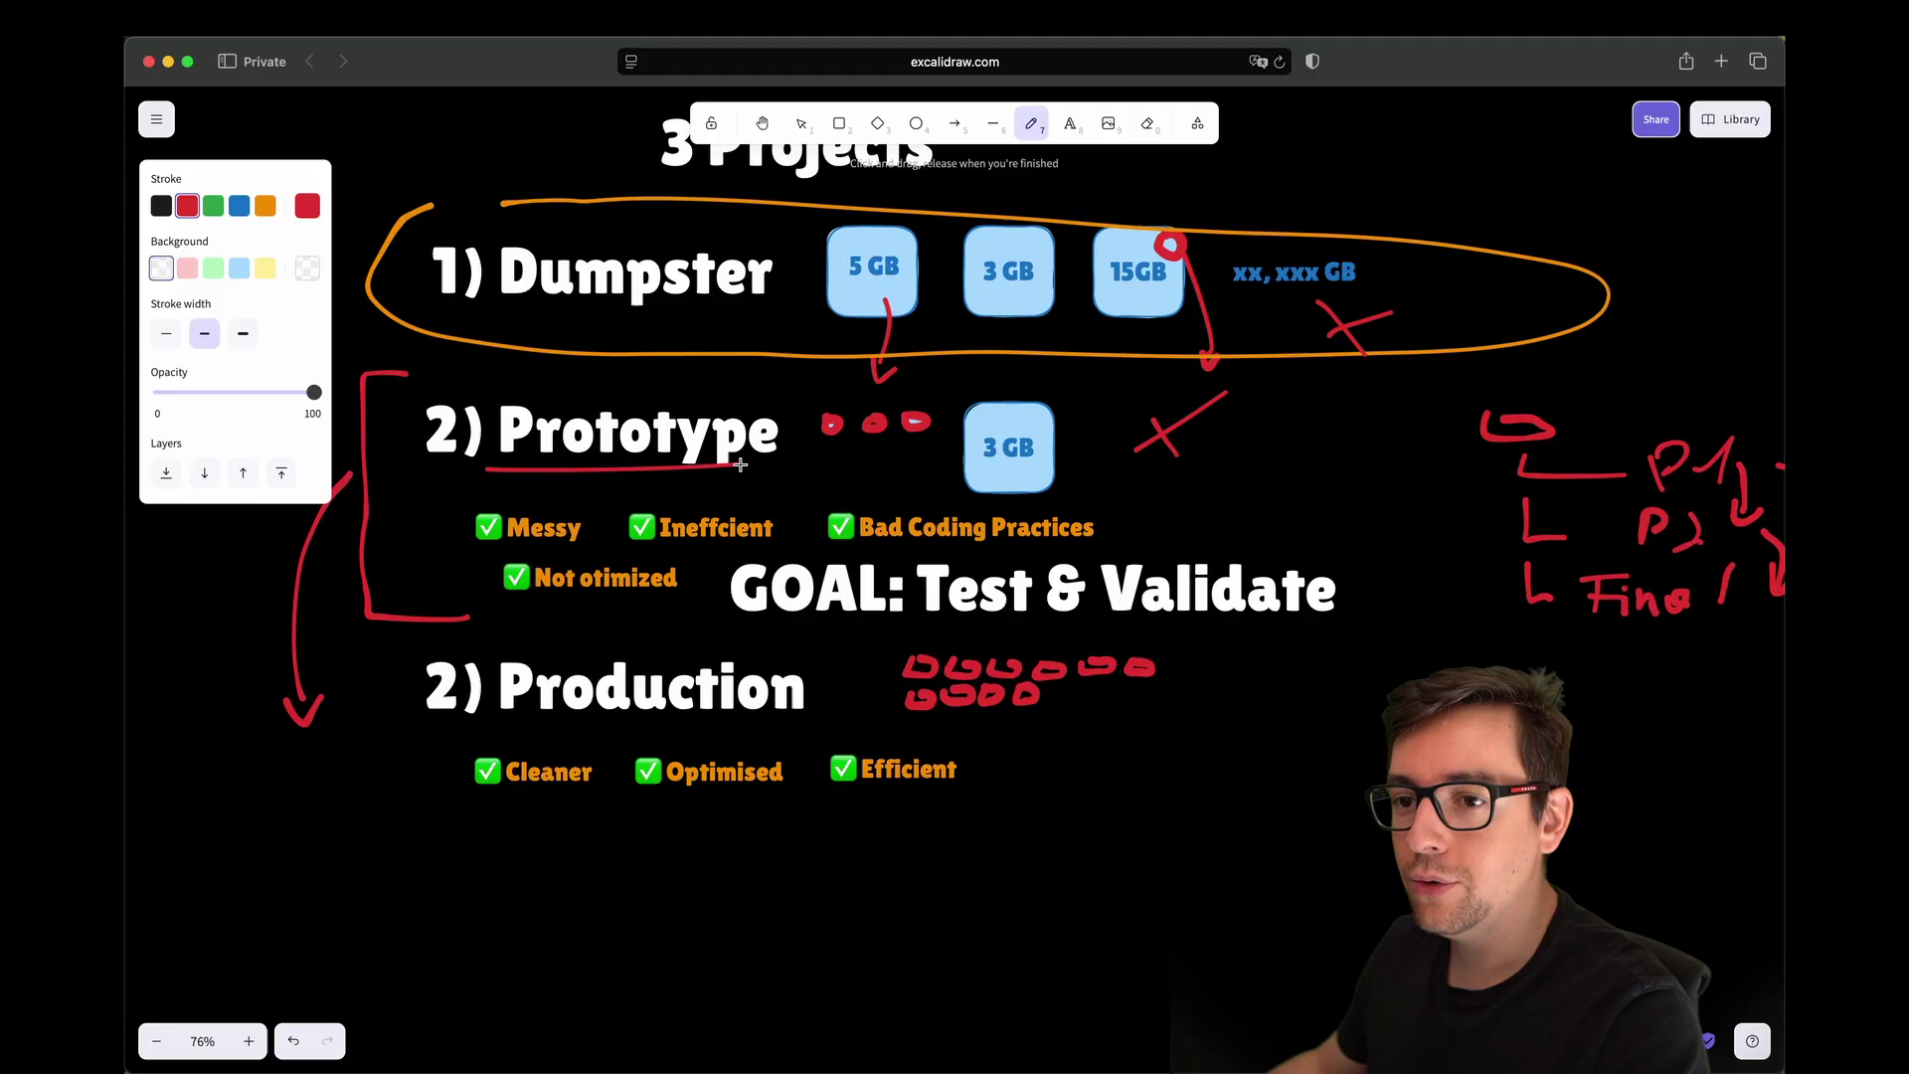
pyautogui.moveTo(1259, 434)
pyautogui.mouseDown()
pyautogui.moveTo(1331, 438)
pyautogui.moveTo(1344, 467)
pyautogui.moveTo(1377, 428)
pyautogui.mouseUp()
pyautogui.moveTo(1279, 487); pyautogui.dragTo(1354, 476)
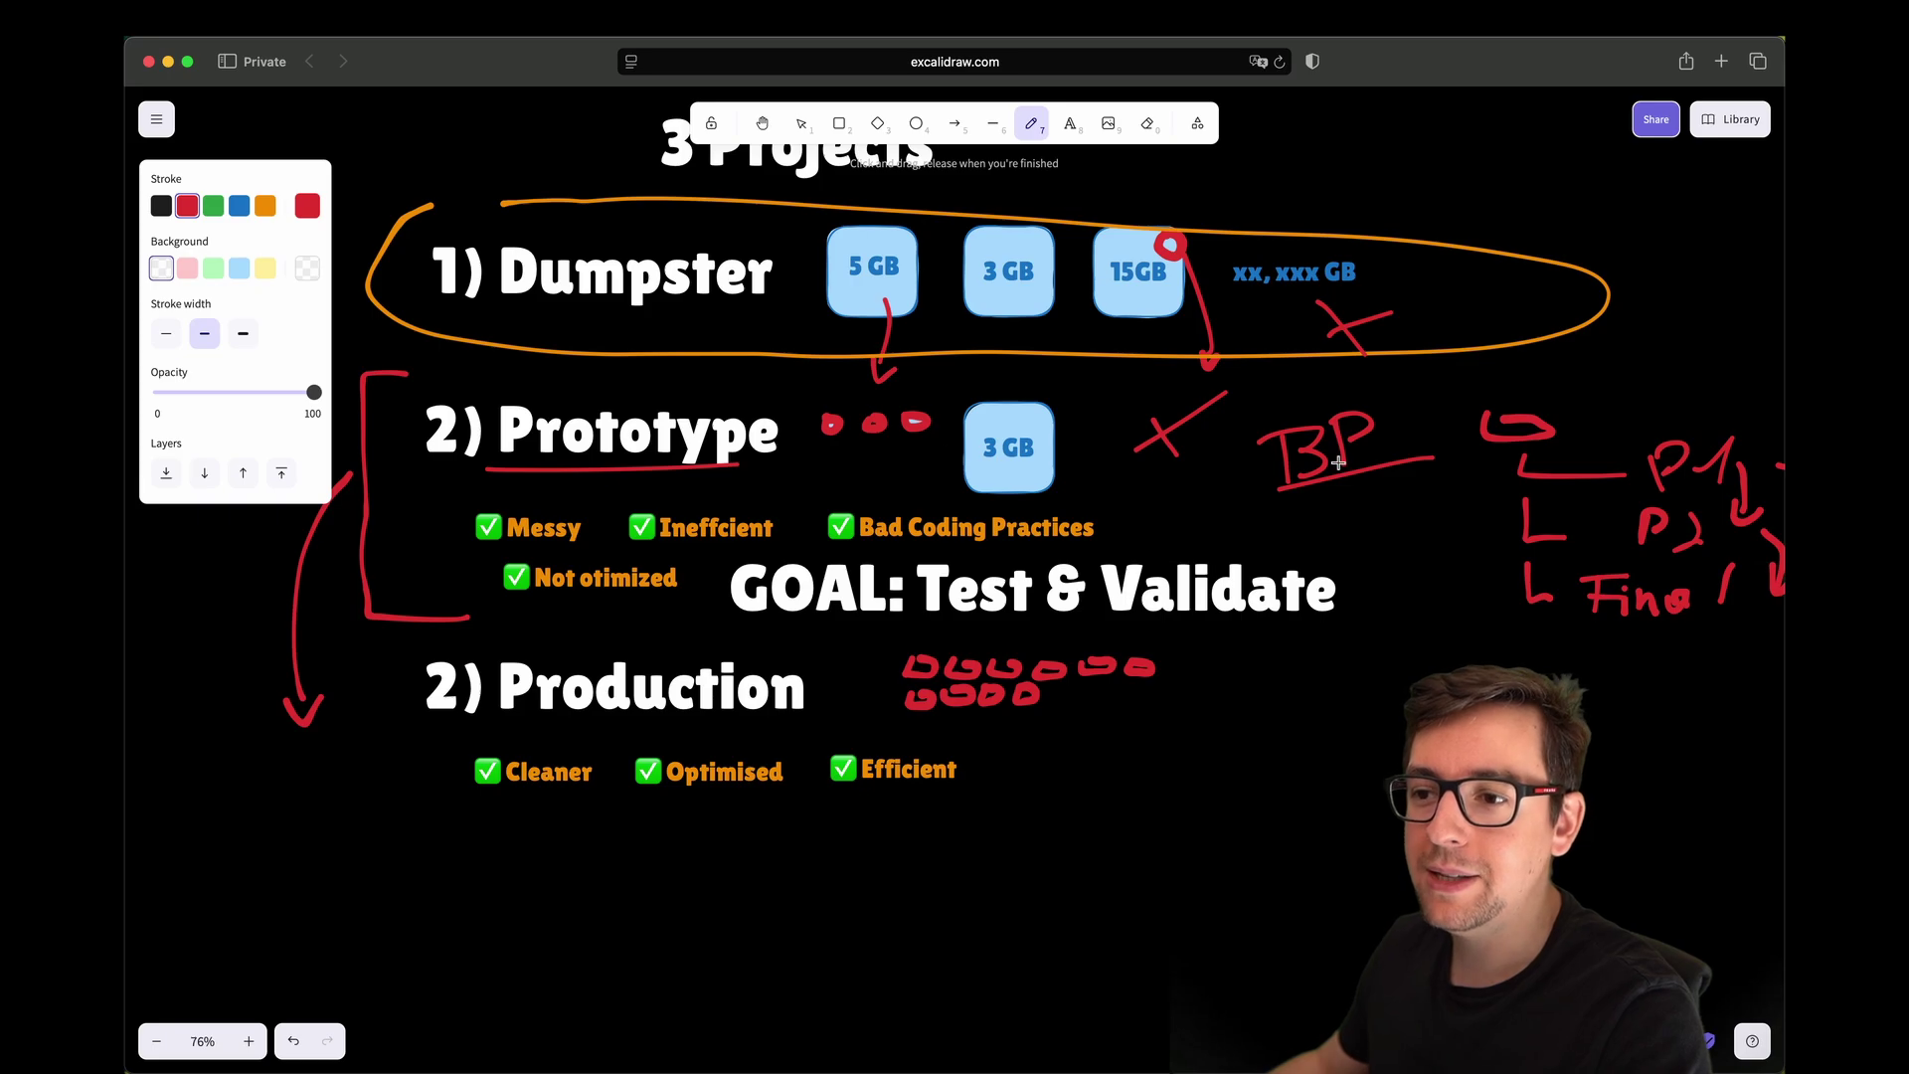
pyautogui.moveTo(1244, 416); pyautogui.dragTo(1265, 495)
pyautogui.moveTo(1236, 418)
pyautogui.mouseDown()
pyautogui.moveTo(1383, 389)
pyautogui.moveTo(1385, 445)
pyautogui.mouseUp()
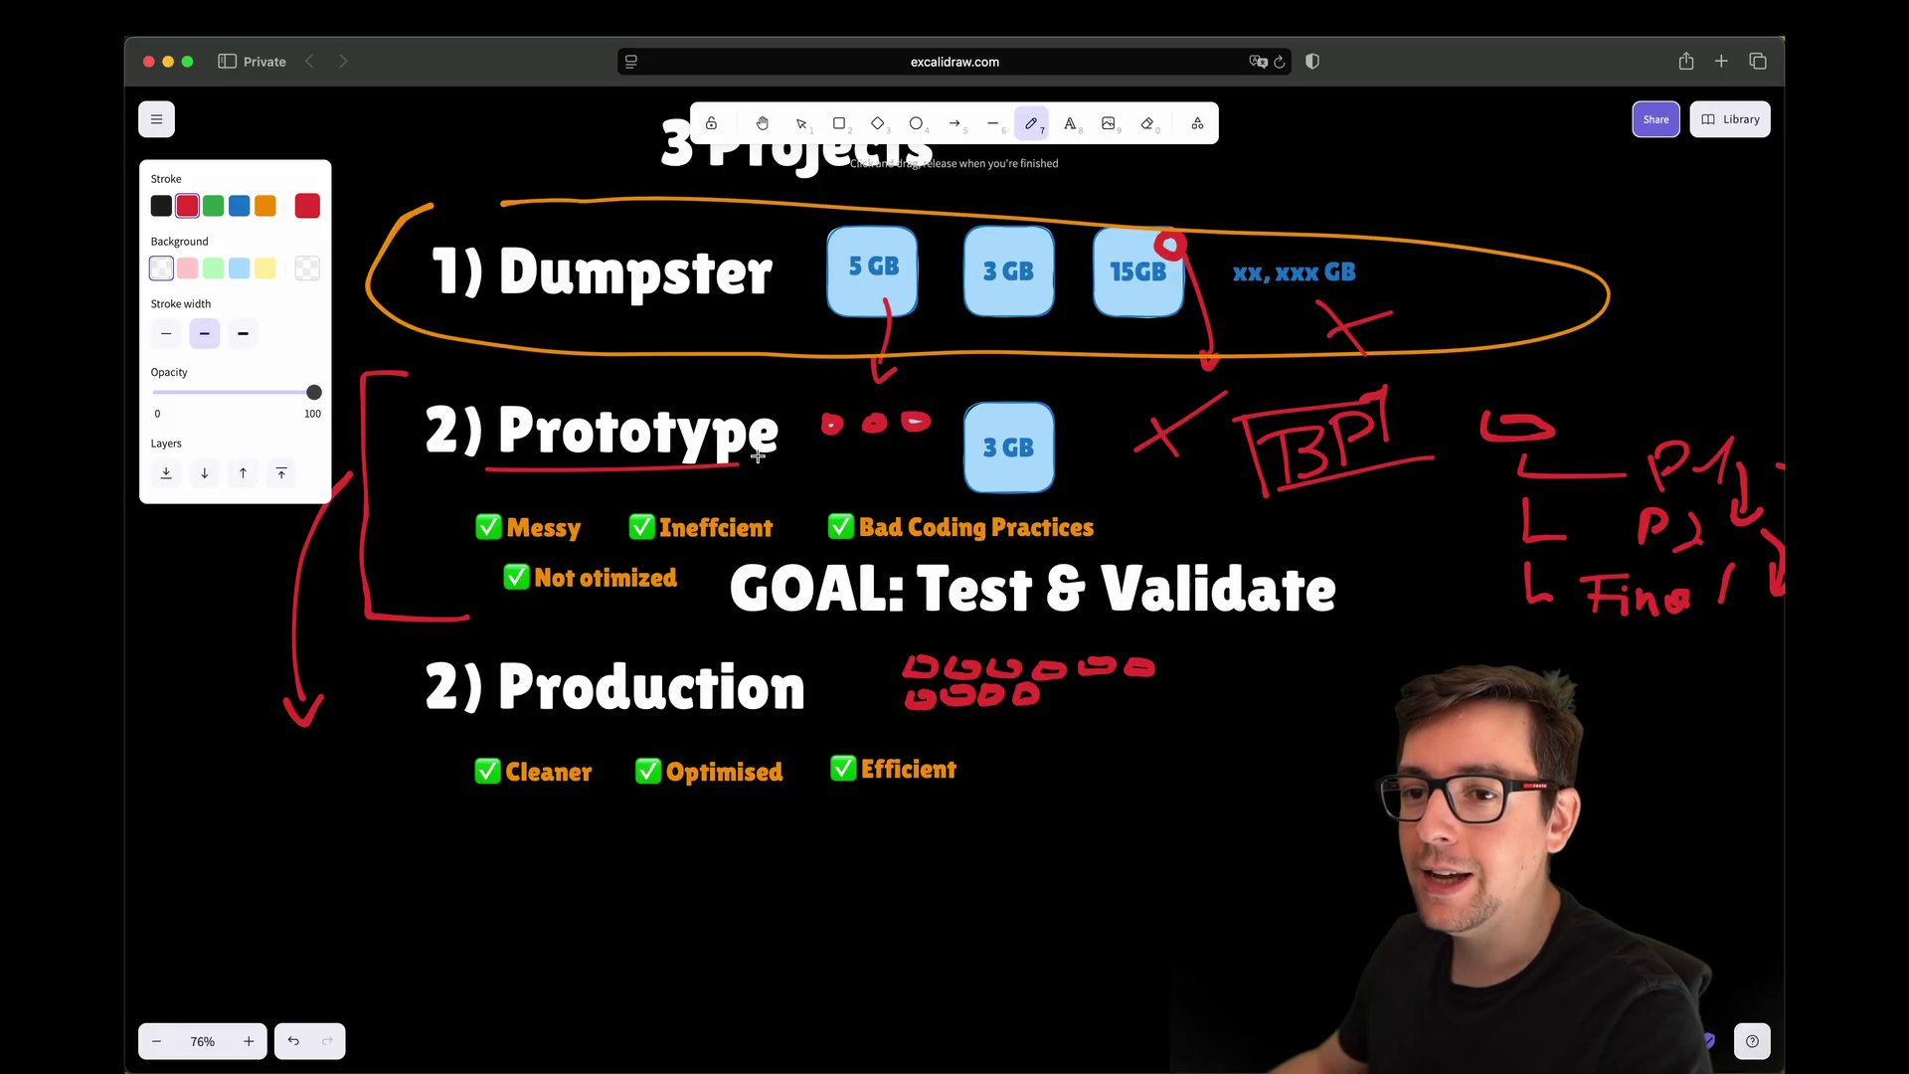
# Step: Underline Production in red and write C++ below its checklist
pyautogui.scroll(-2, 1407, 502)
pyautogui.moveTo(475, 660); pyautogui.dragTo(820, 668)
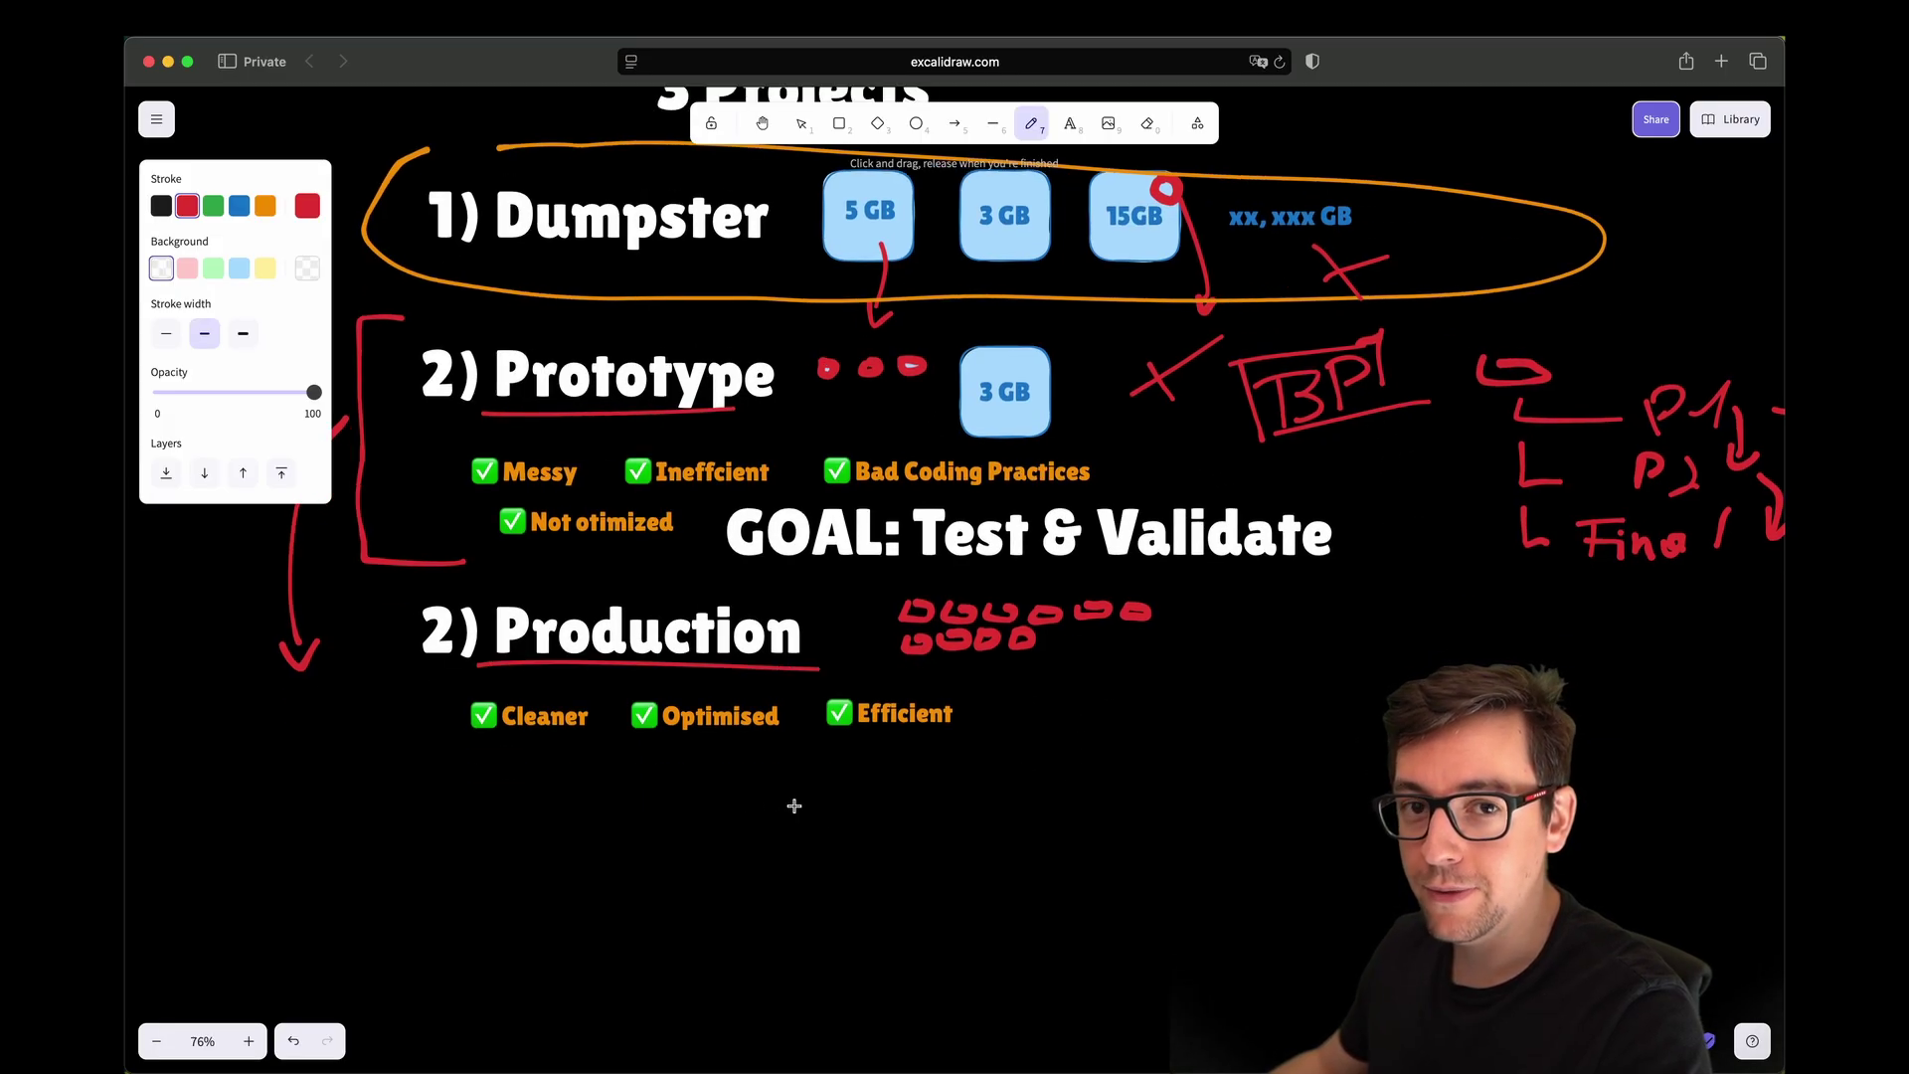
pyautogui.moveTo(725, 802)
pyautogui.mouseDown()
pyautogui.moveTo(758, 840)
pyautogui.moveTo(810, 818)
pyautogui.moveTo(782, 838)
pyautogui.mouseUp()
pyautogui.moveTo(810, 817); pyautogui.dragTo(861, 813)
pyautogui.moveTo(840, 795); pyautogui.dragTo(841, 829)
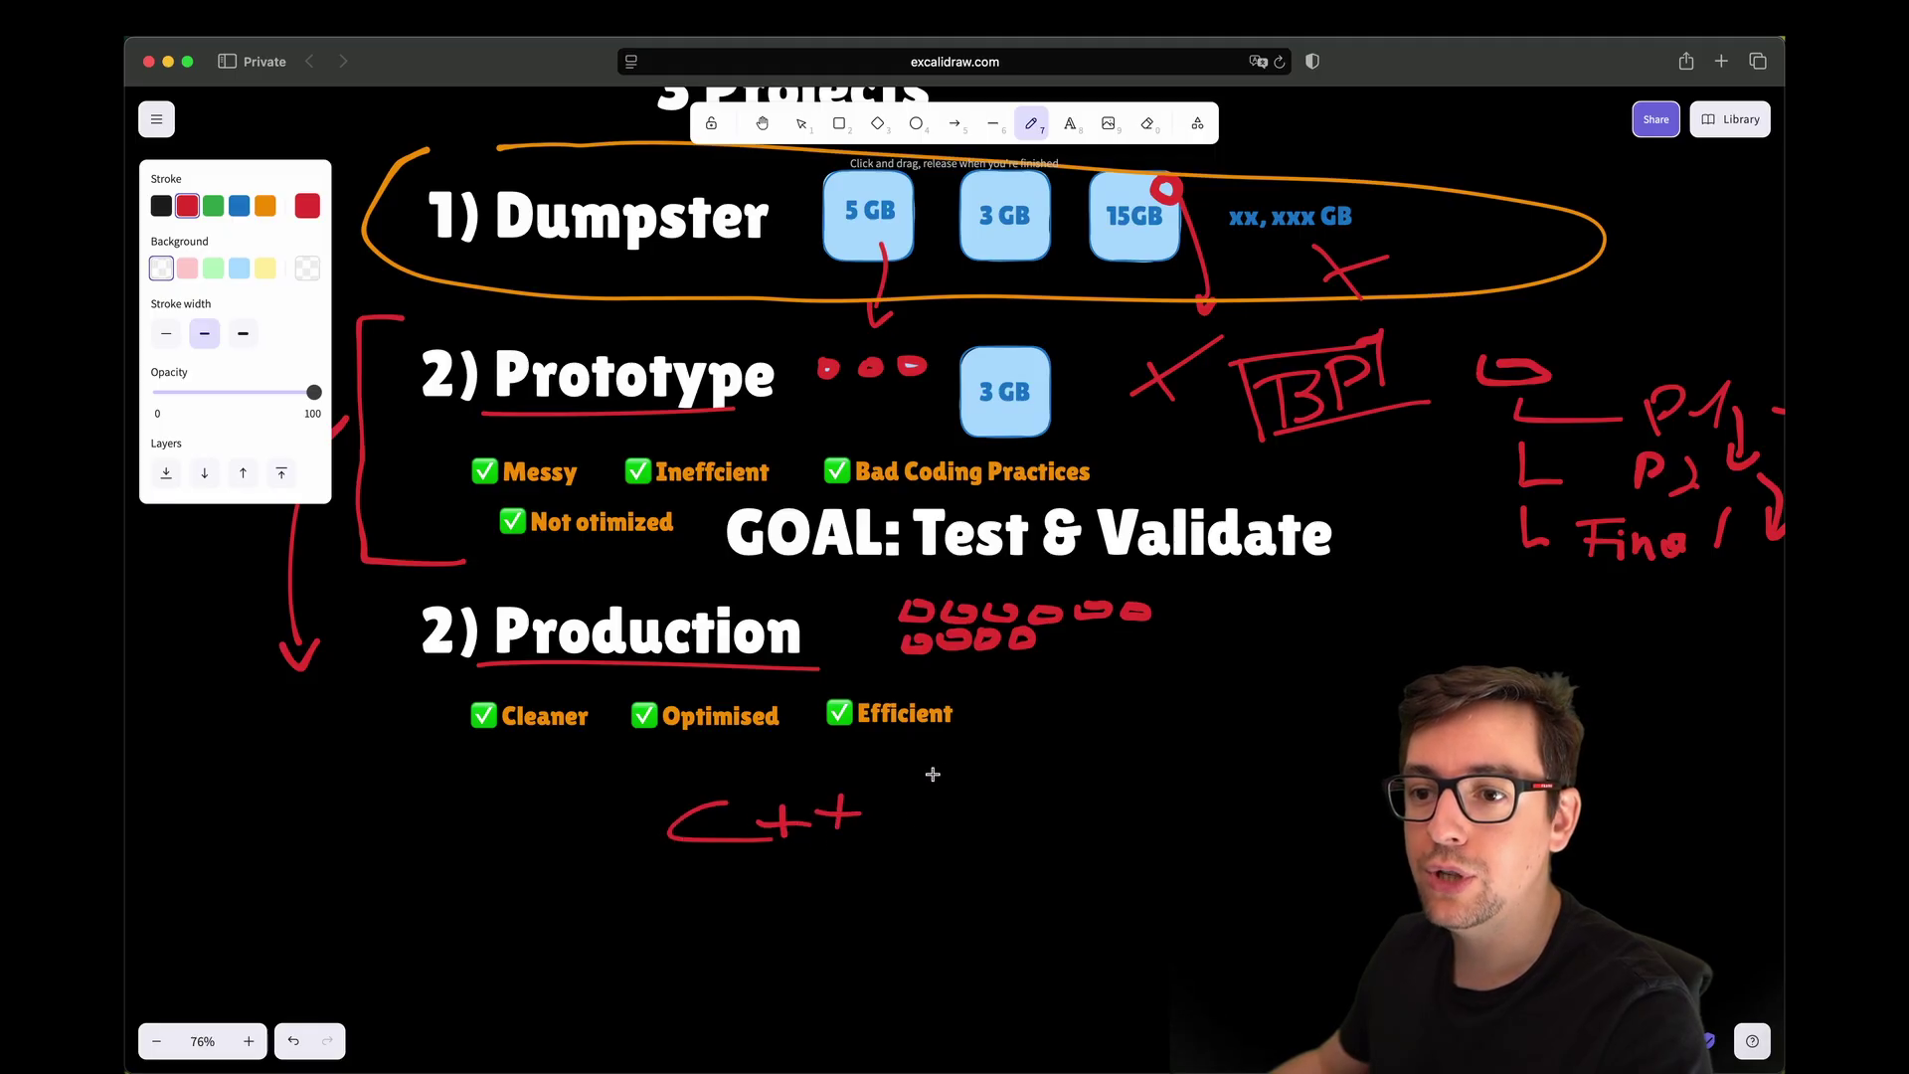
pyautogui.scroll(1, 800, 592)
# Step: Underline Test & Validate toward C++ and draw a red arrow down from the boxed BP
pyautogui.moveTo(935, 590)
pyautogui.mouseDown()
pyautogui.moveTo(1333, 598)
pyautogui.moveTo(1105, 847)
pyautogui.moveTo(1051, 856)
pyautogui.moveTo(1091, 864)
pyautogui.mouseUp()
pyautogui.hscroll(2, 1143, 845)
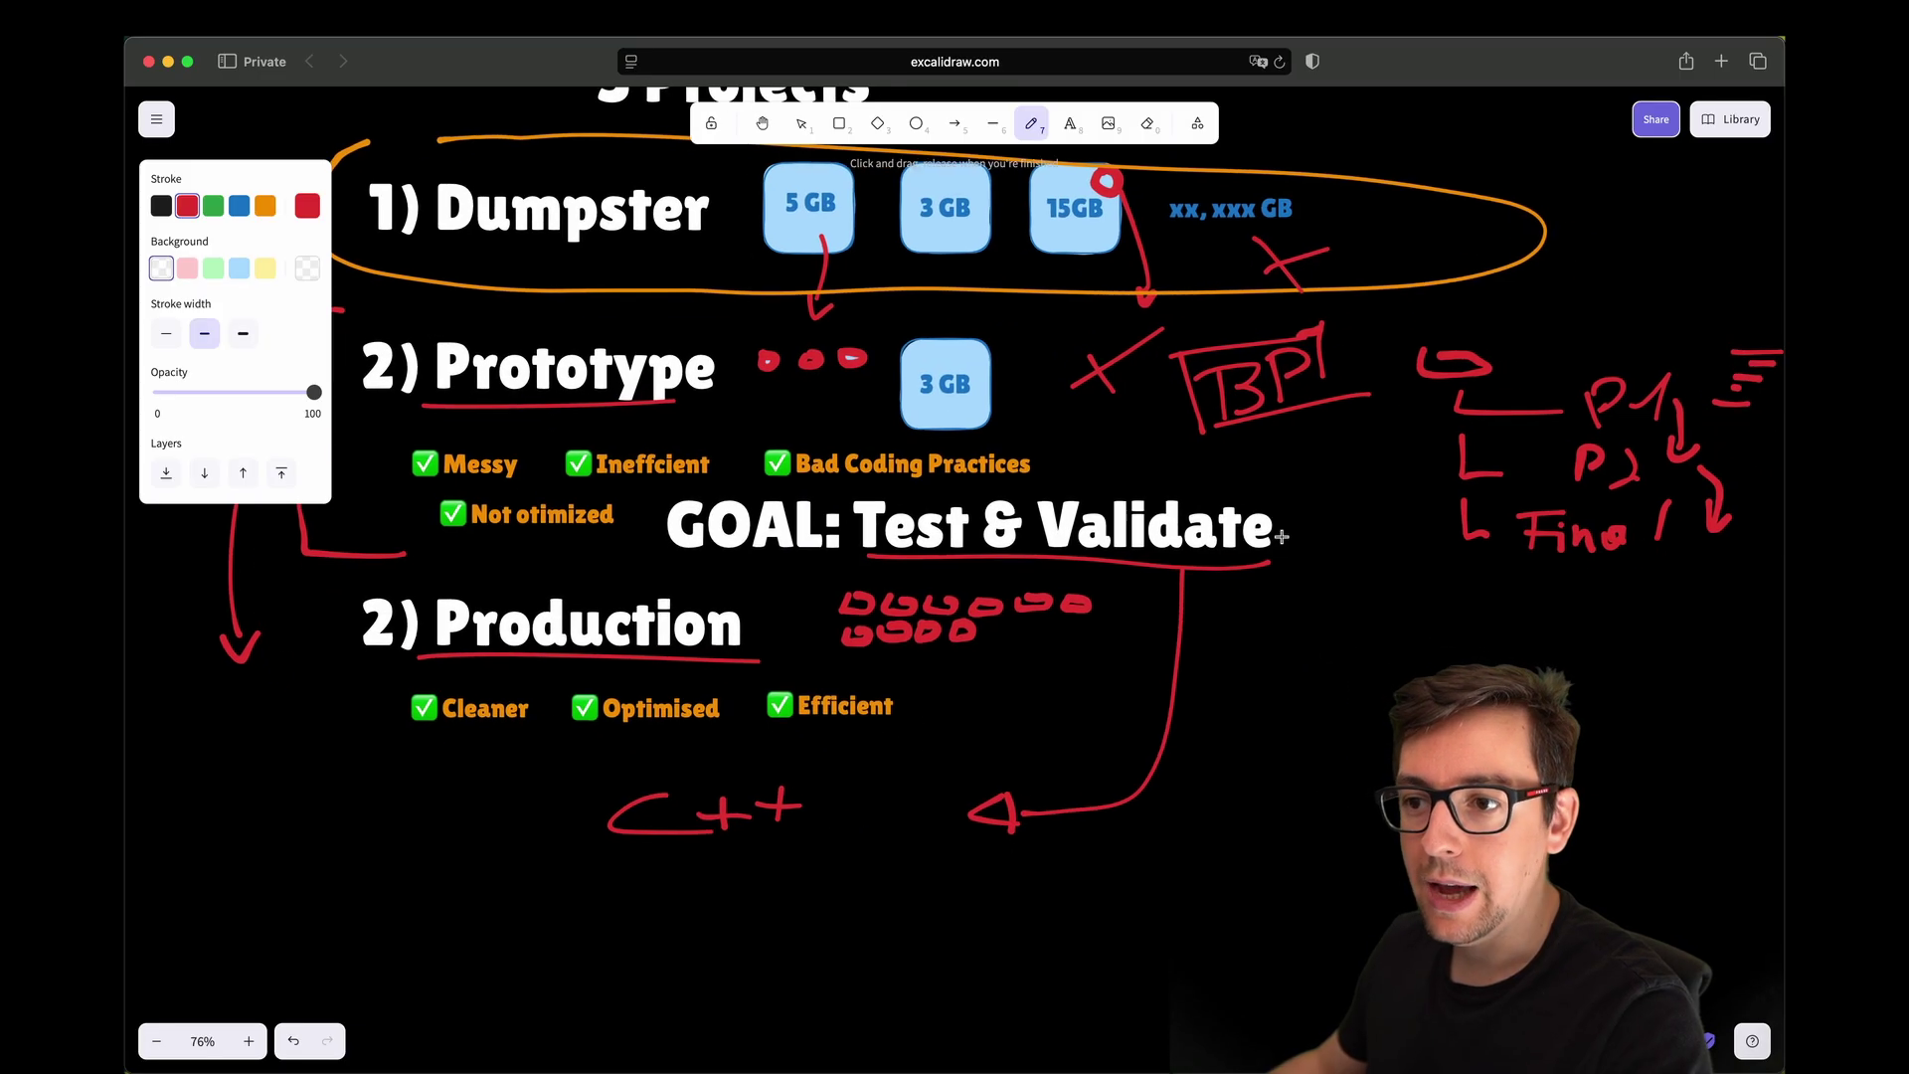
pyautogui.moveTo(1287, 440)
pyautogui.mouseDown()
pyautogui.moveTo(1261, 727)
pyautogui.moveTo(1203, 860)
pyautogui.moveTo(1189, 850)
pyautogui.moveTo(1228, 870)
pyautogui.mouseUp()
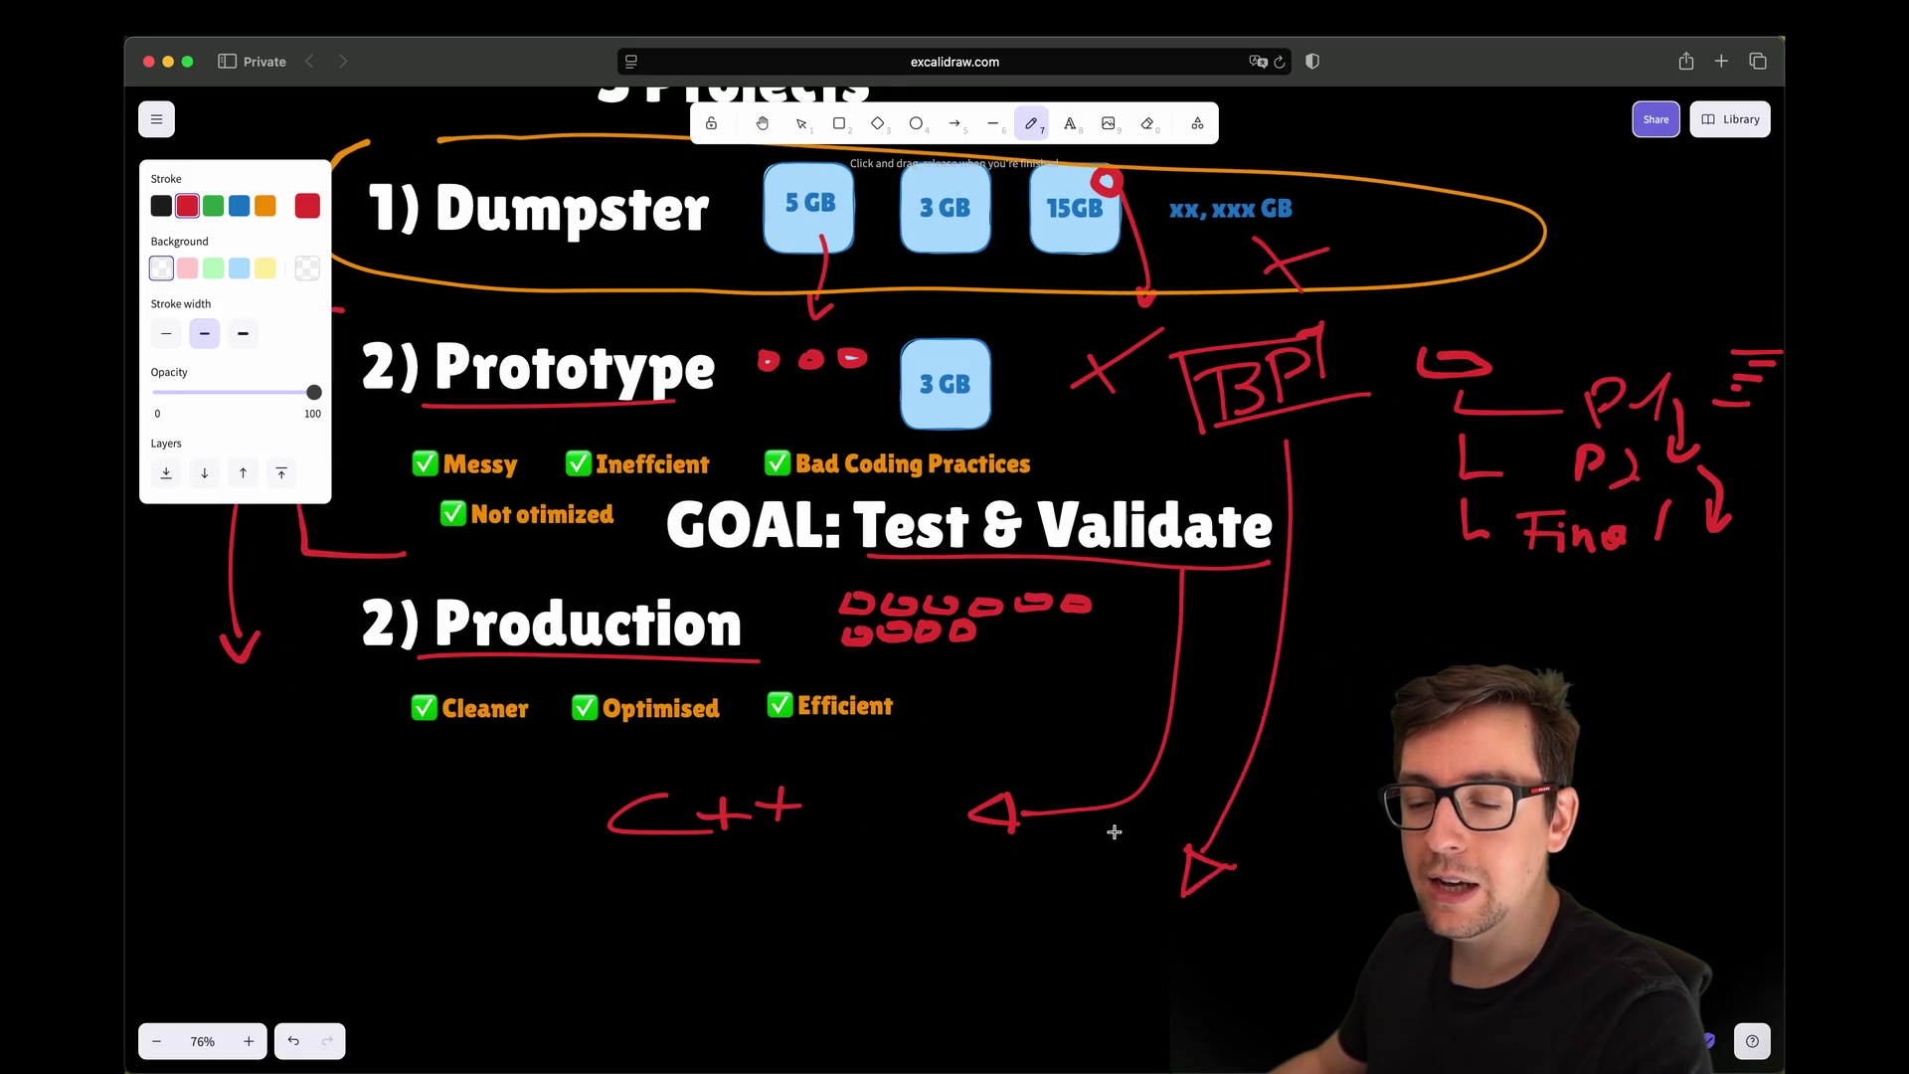
# Step: Write Br inside a red box at the arrow's end and circle the C++ note
pyautogui.scroll(2, 1137, 772)
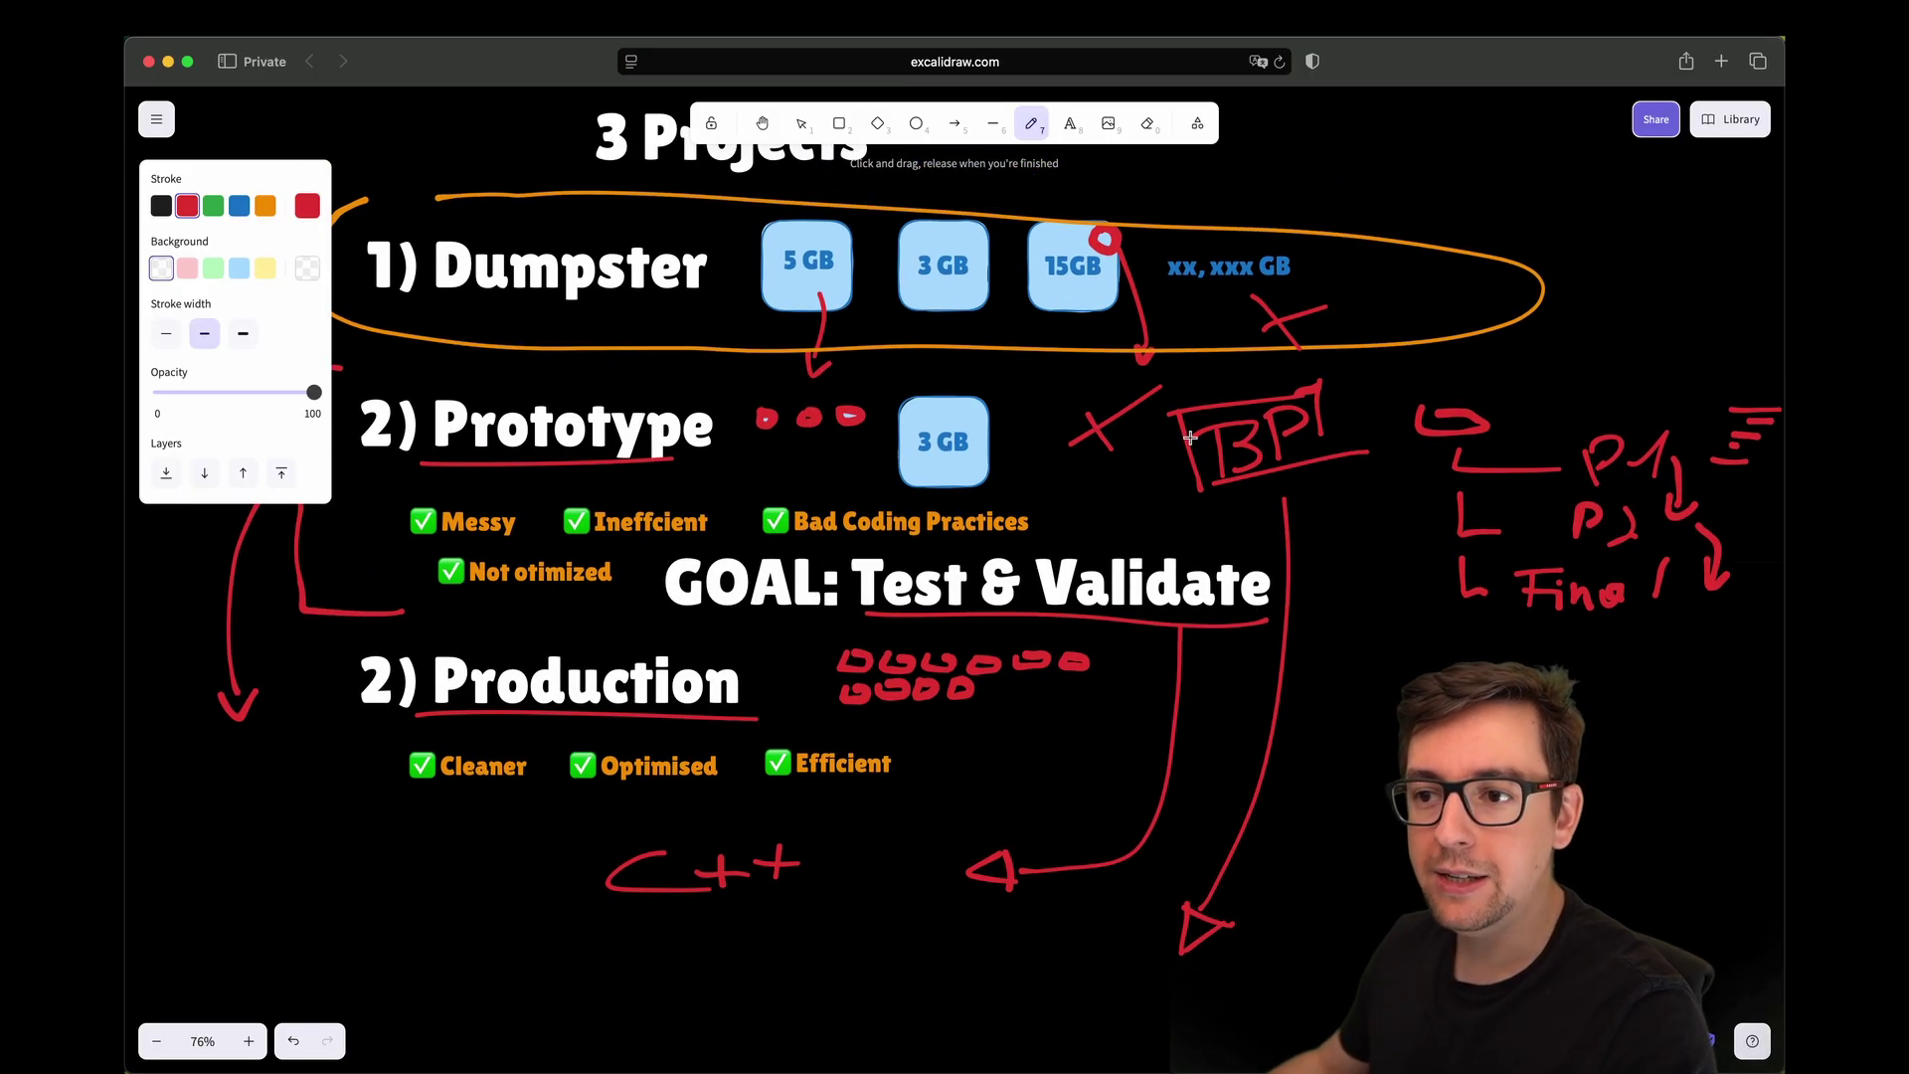
pyautogui.scroll(-2, 1236, 450)
pyautogui.hscroll(-1, 1236, 451)
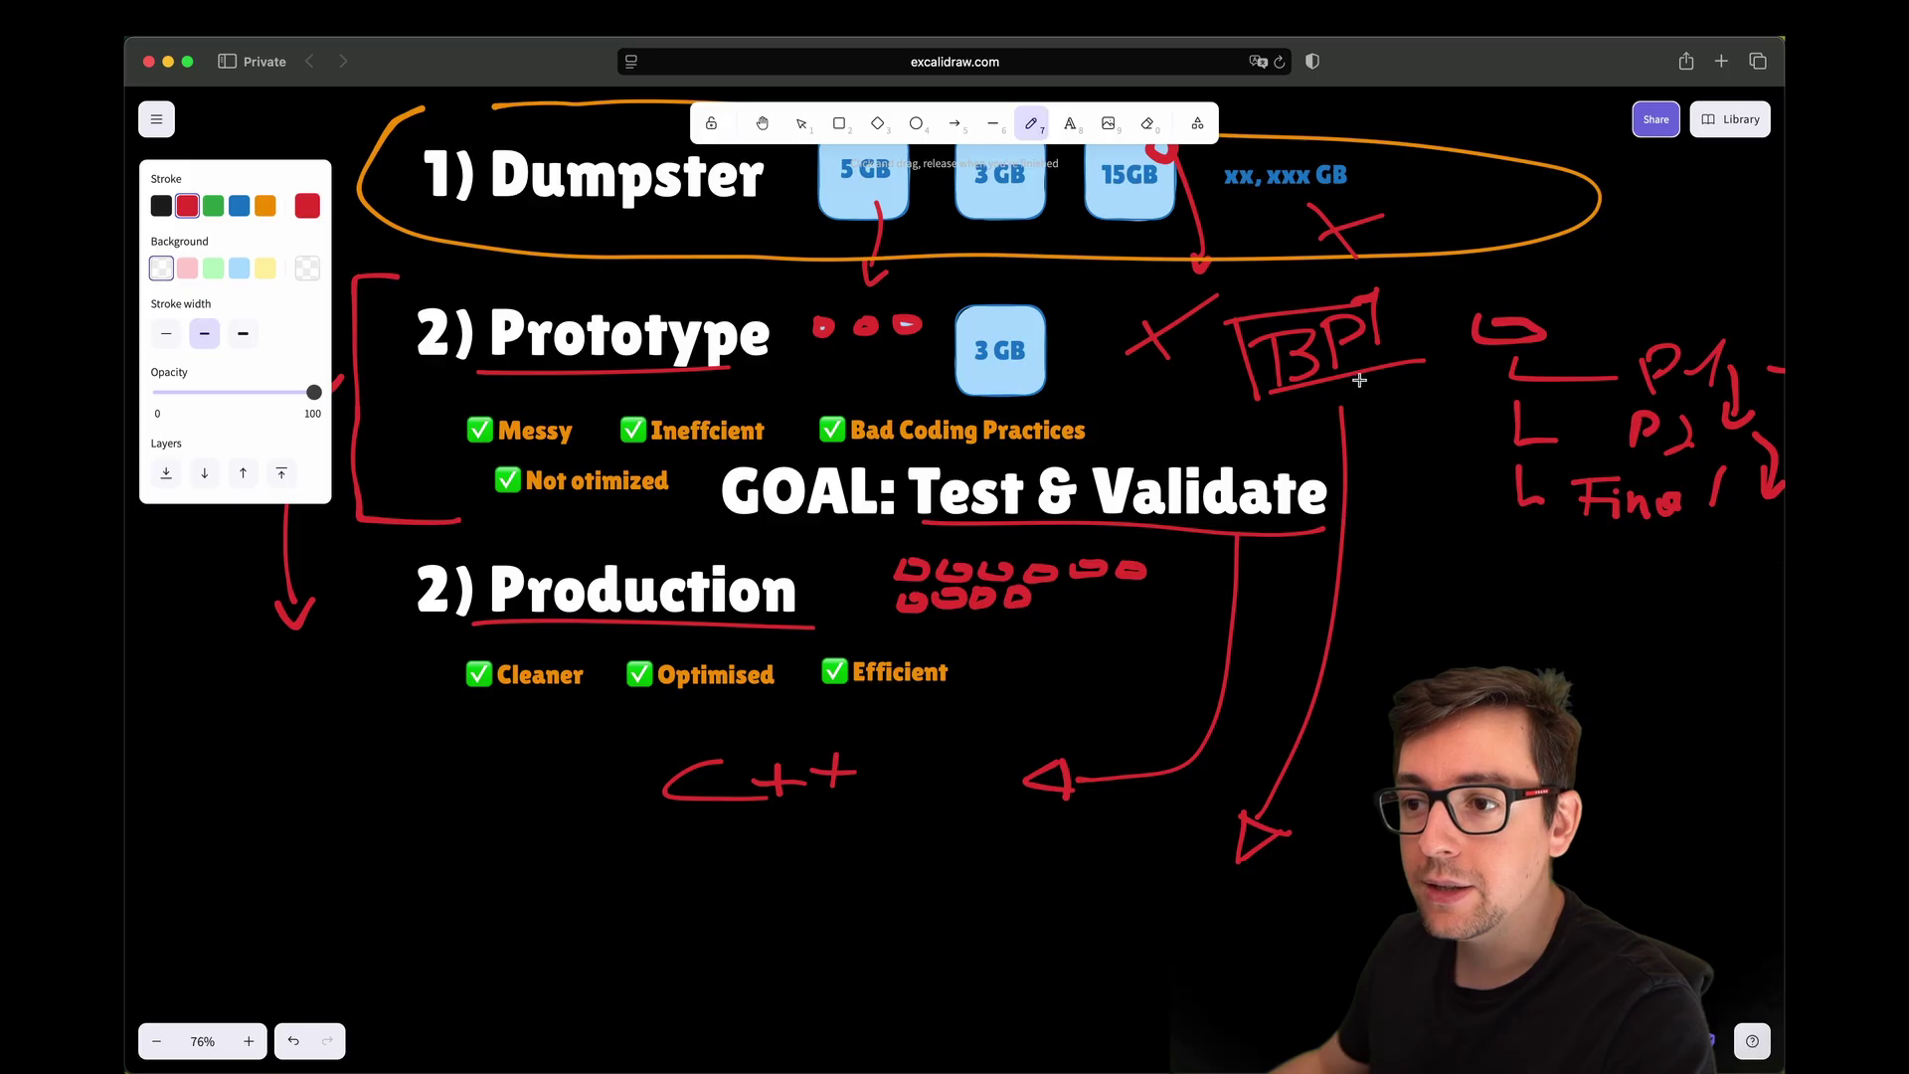
pyautogui.scroll(-2, 1359, 435)
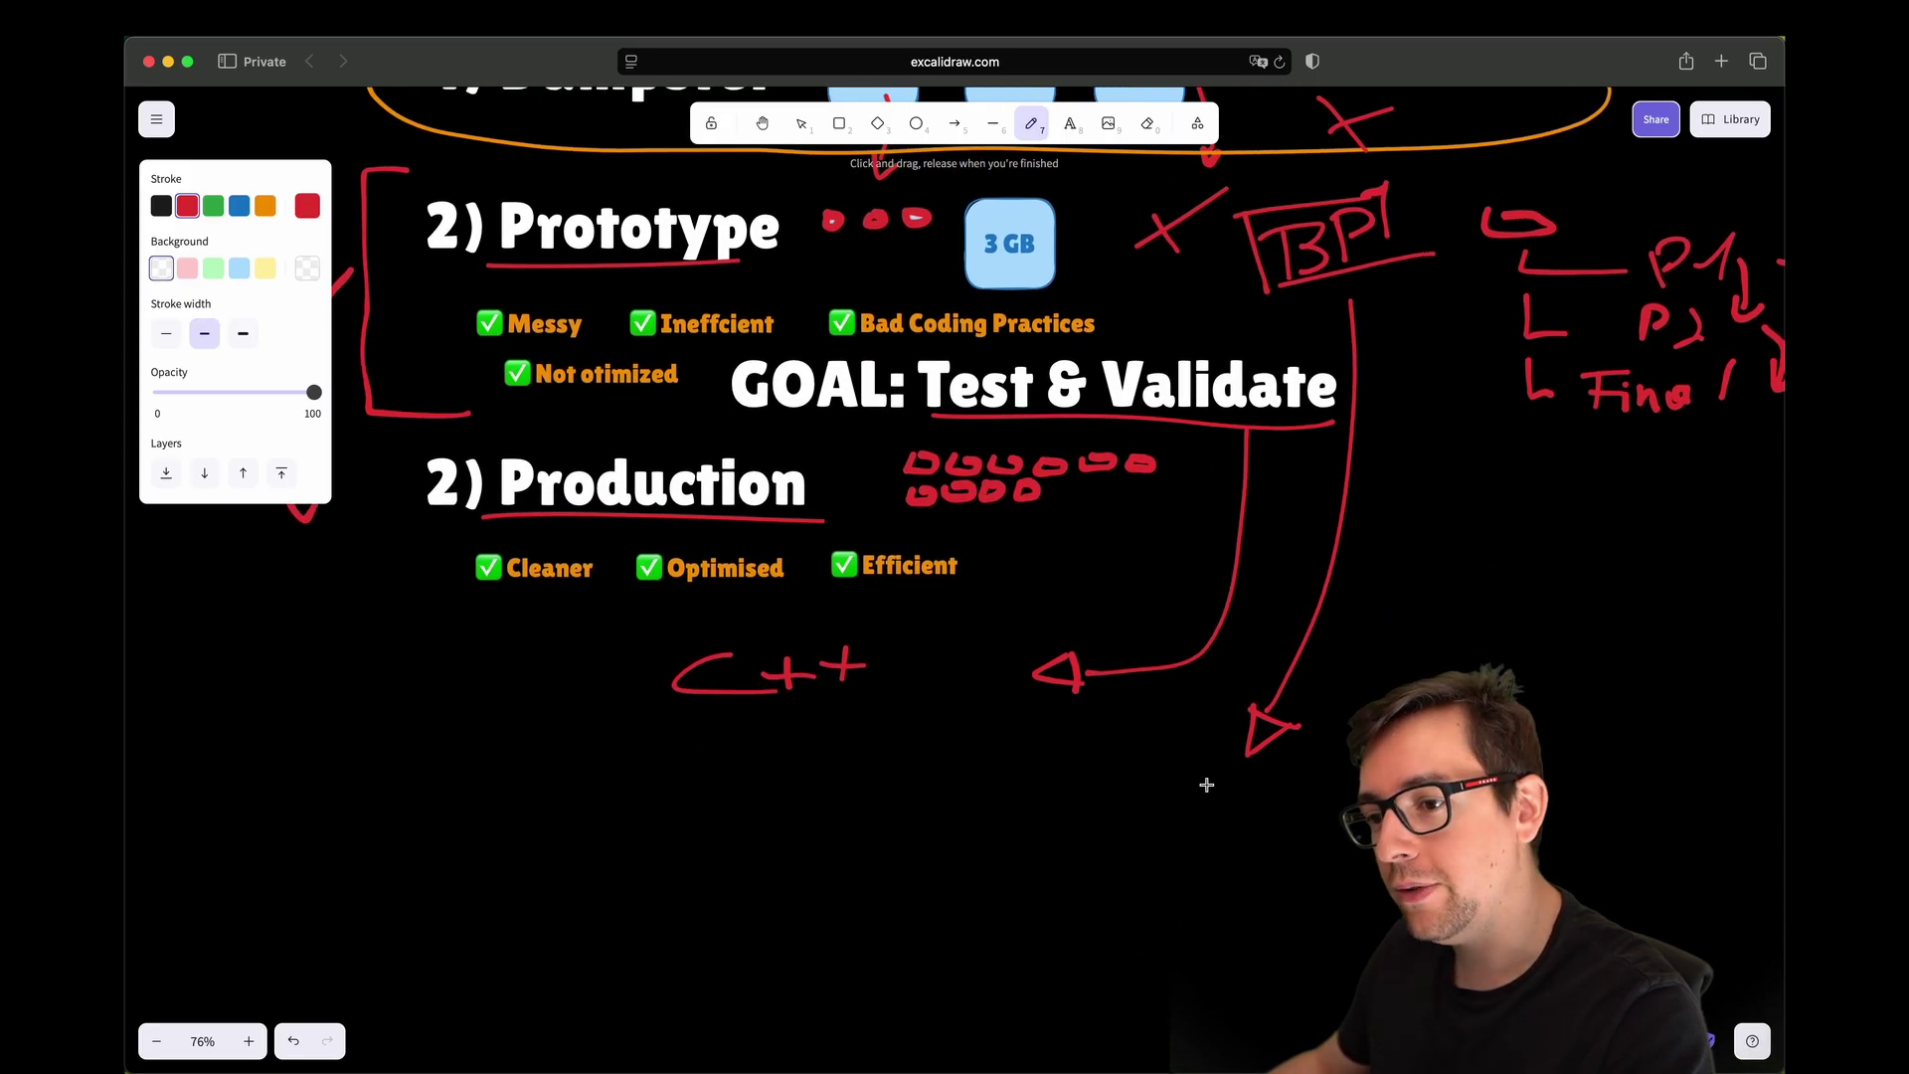
pyautogui.moveTo(1163, 771)
pyautogui.mouseDown()
pyautogui.moveTo(1153, 845)
pyautogui.moveTo(1260, 770)
pyautogui.moveTo(1249, 847)
pyautogui.moveTo(1192, 793)
pyautogui.moveTo(1219, 807)
pyautogui.moveTo(1197, 819)
pyautogui.mouseUp()
pyautogui.moveTo(1220, 820); pyautogui.dragTo(1239, 790)
pyautogui.scroll(2, 1160, 779)
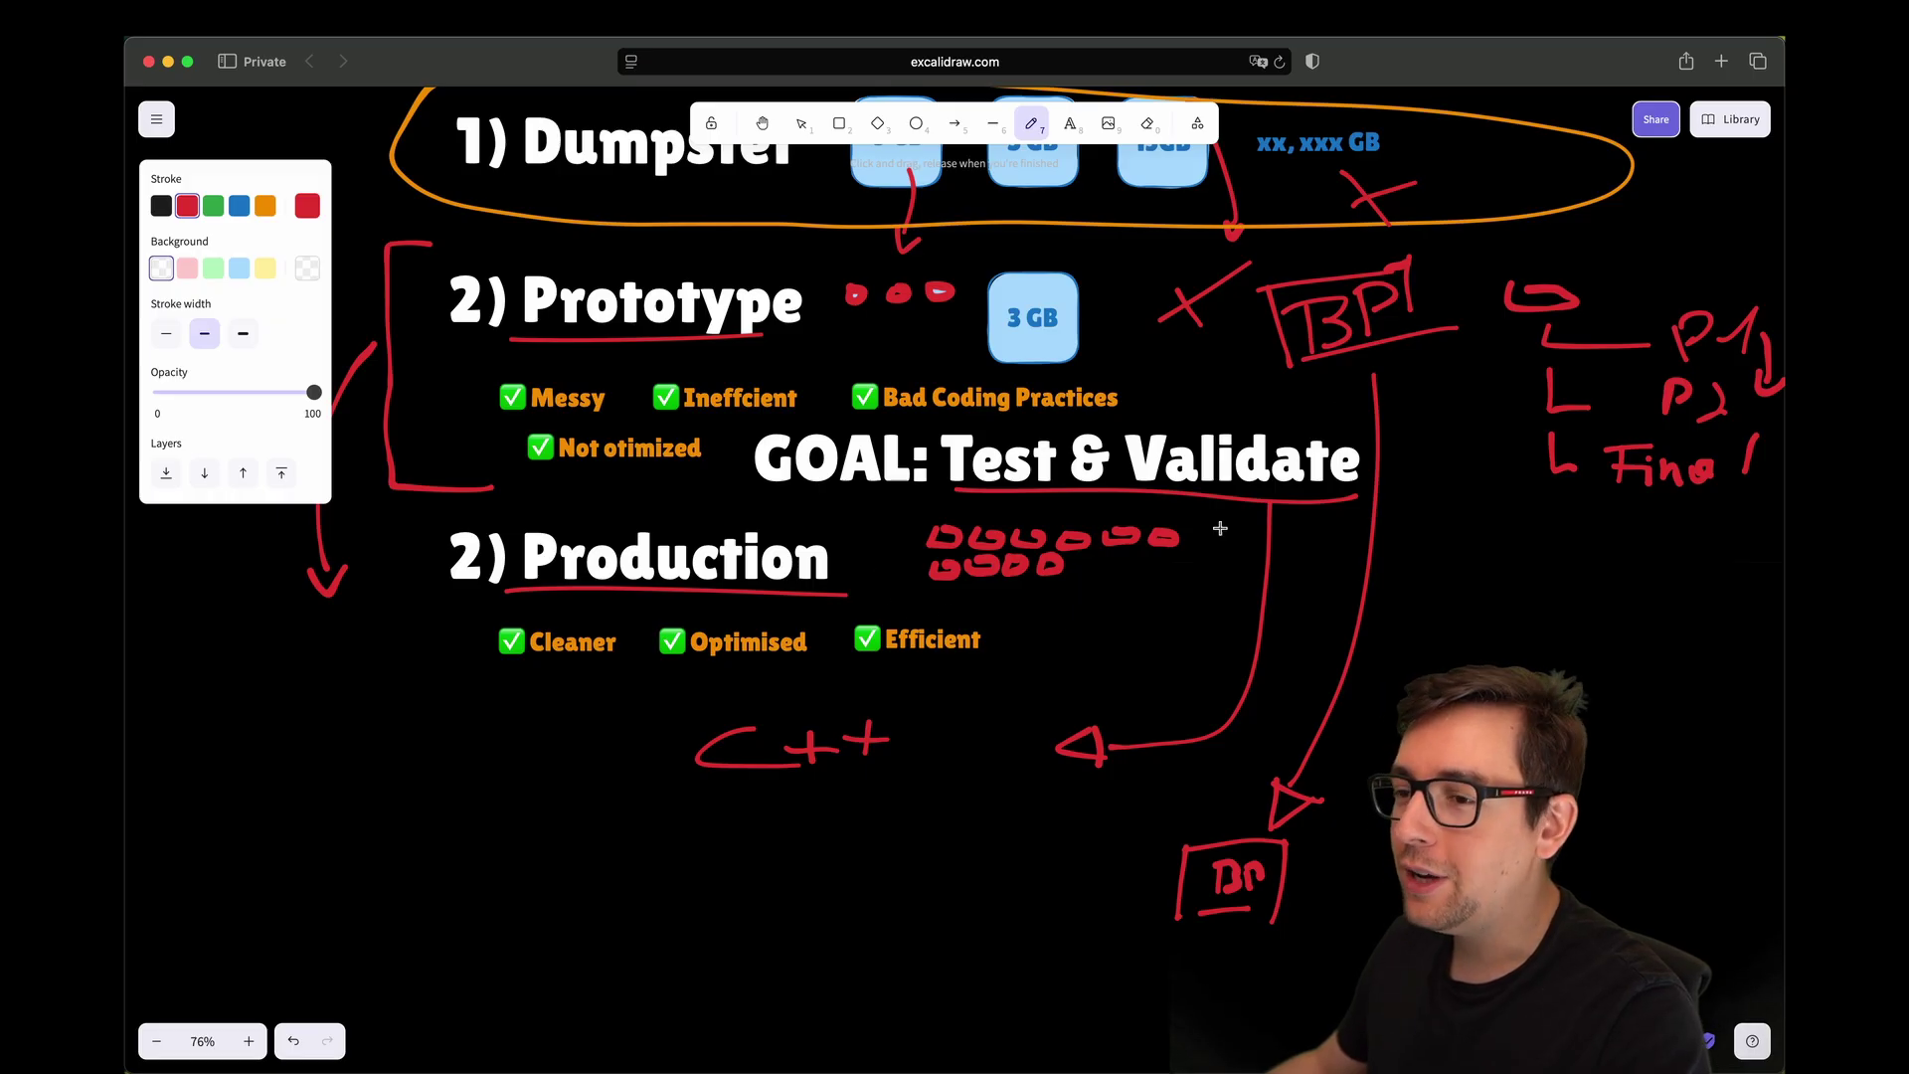
pyautogui.moveTo(912, 696); pyautogui.dragTo(1002, 724)
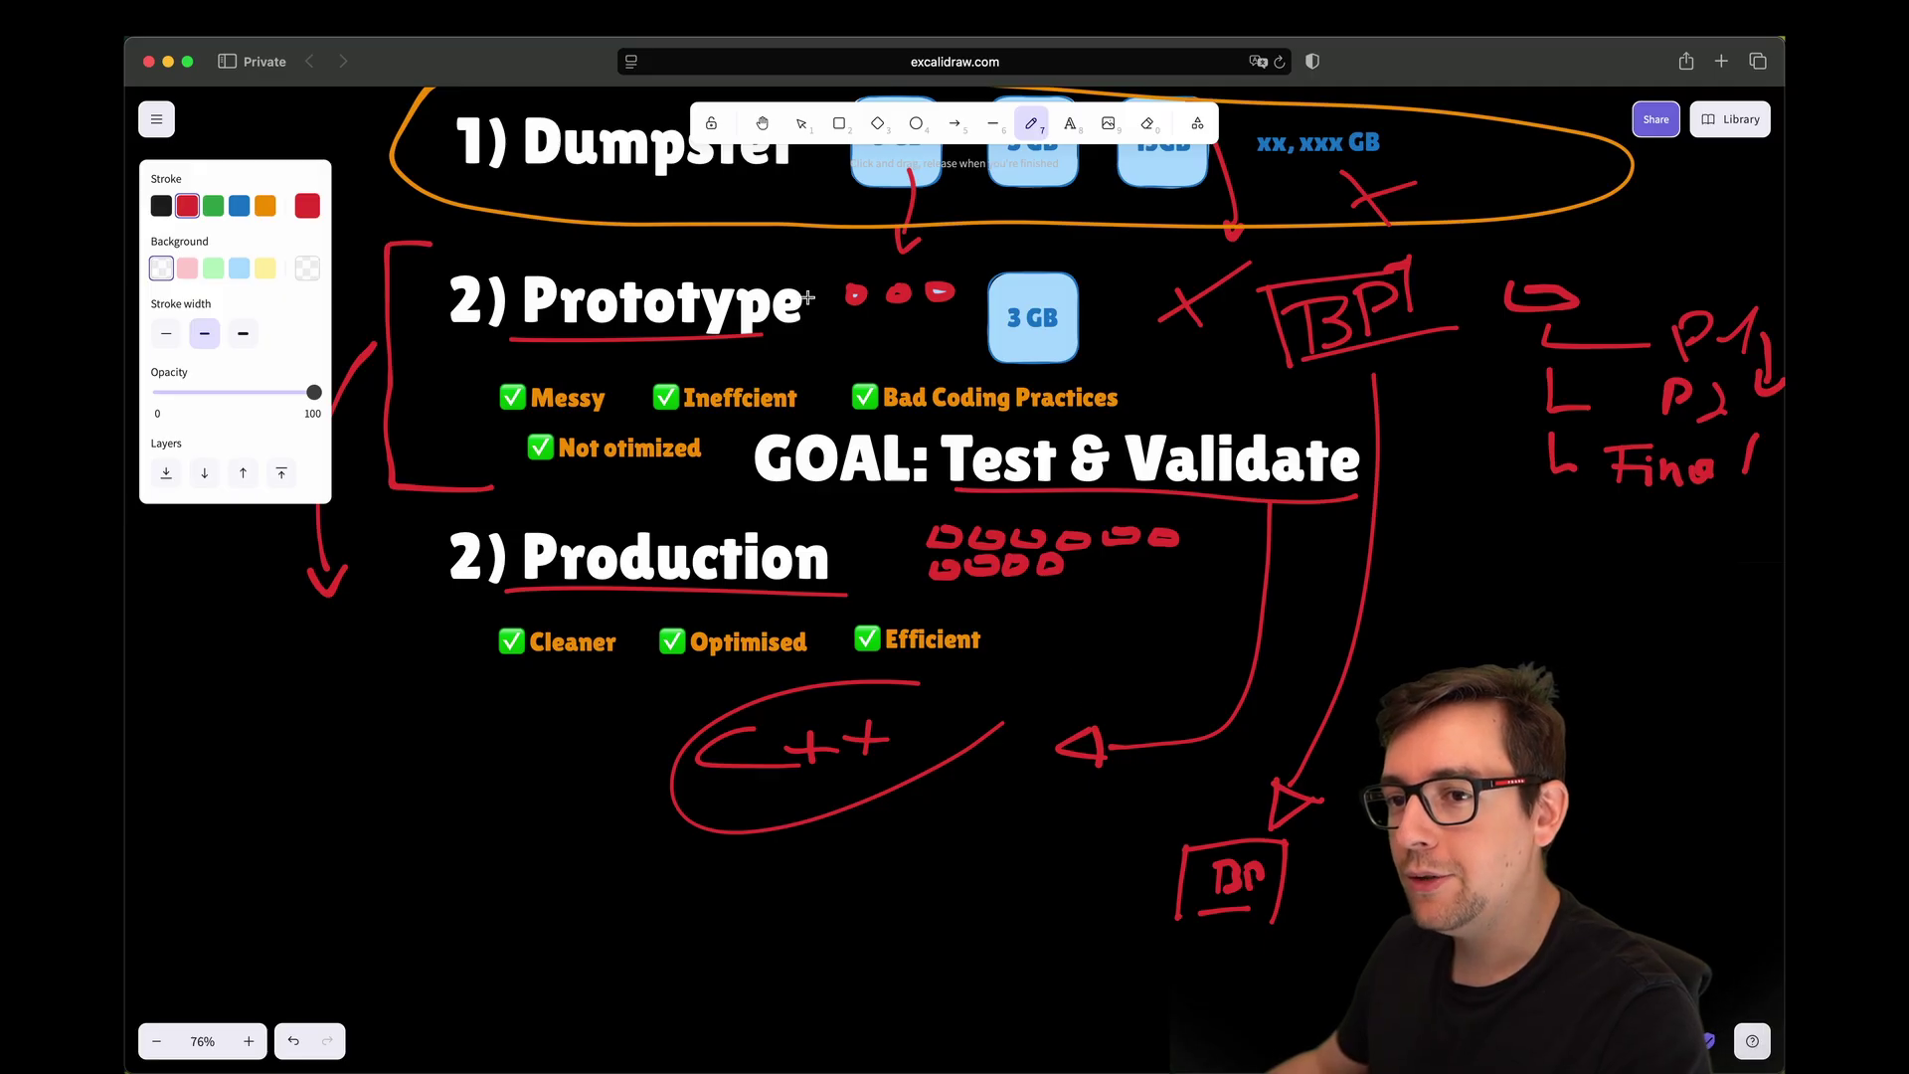
# Step: Draw a red bracket down the left of Production and a curved arrow pointing up to Prototype
pyautogui.scroll(5, 866, 299)
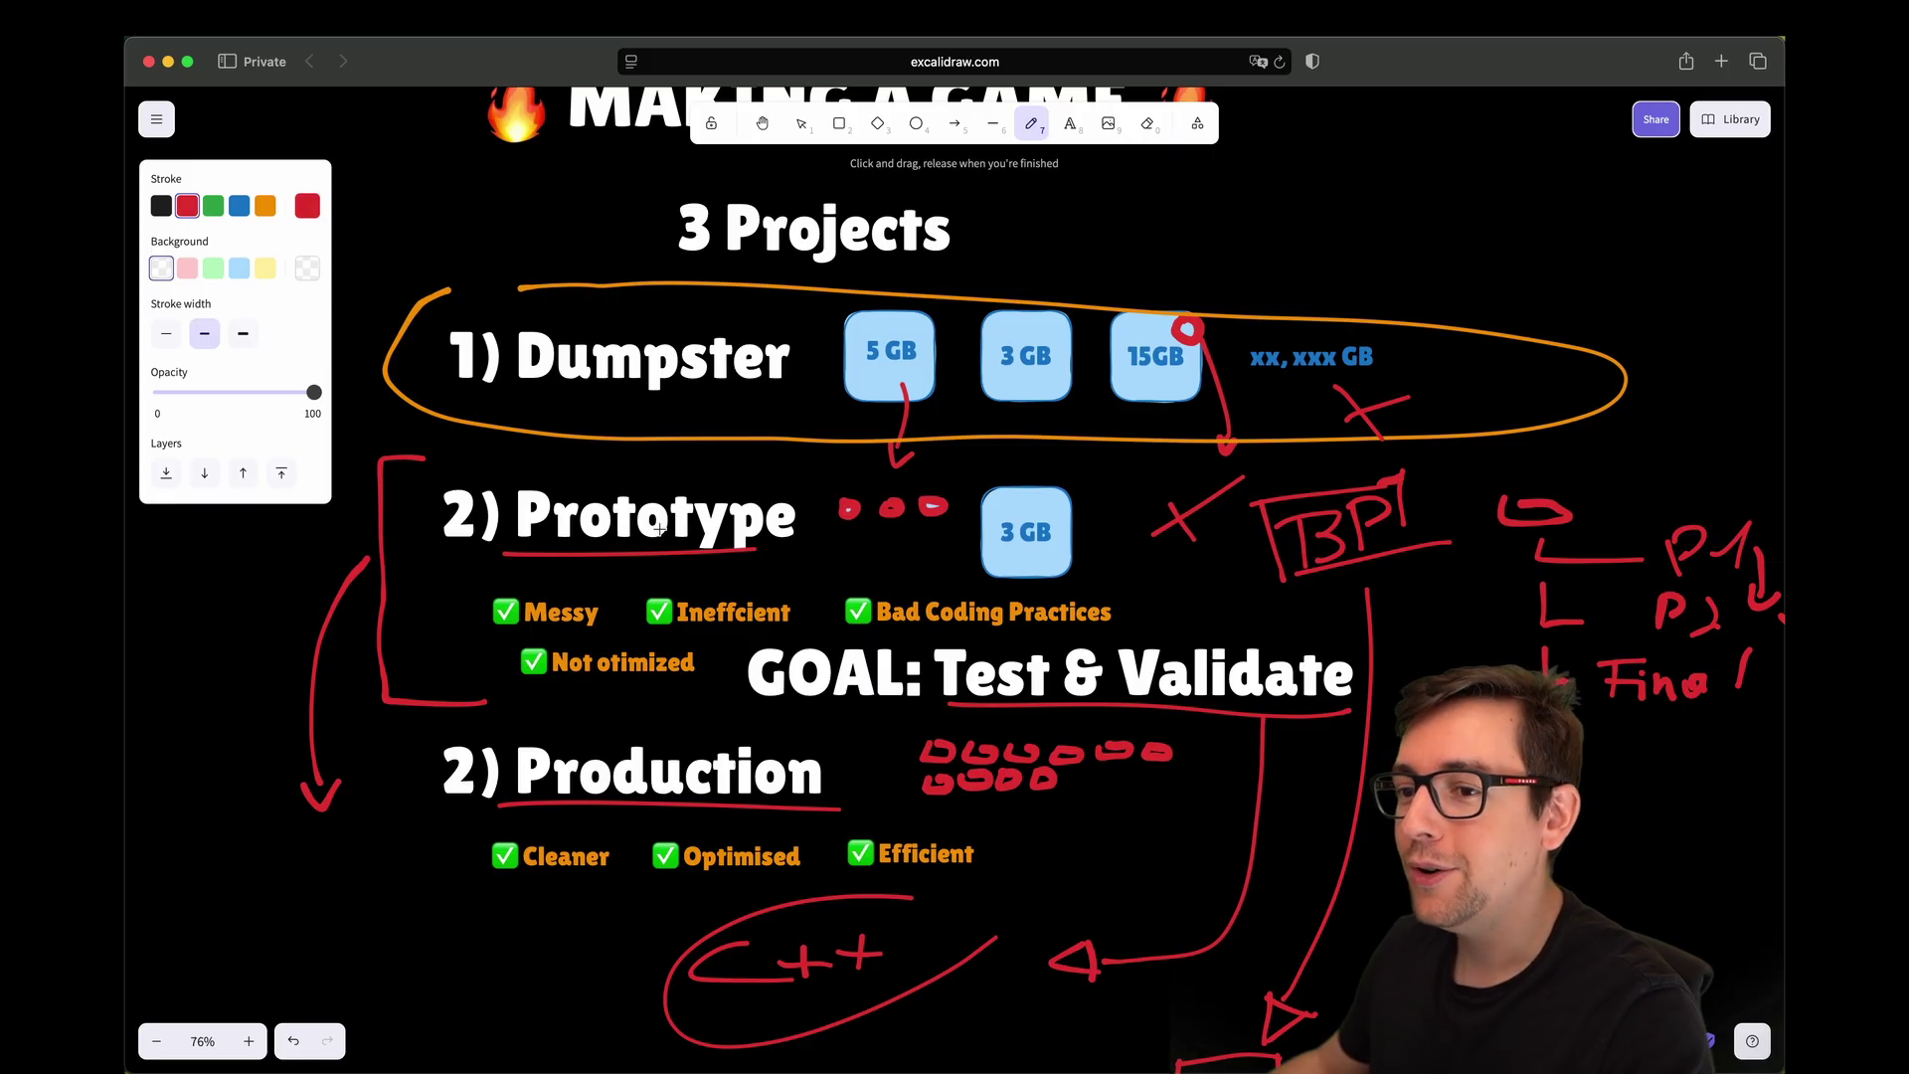
pyautogui.scroll(-2, 940, 567)
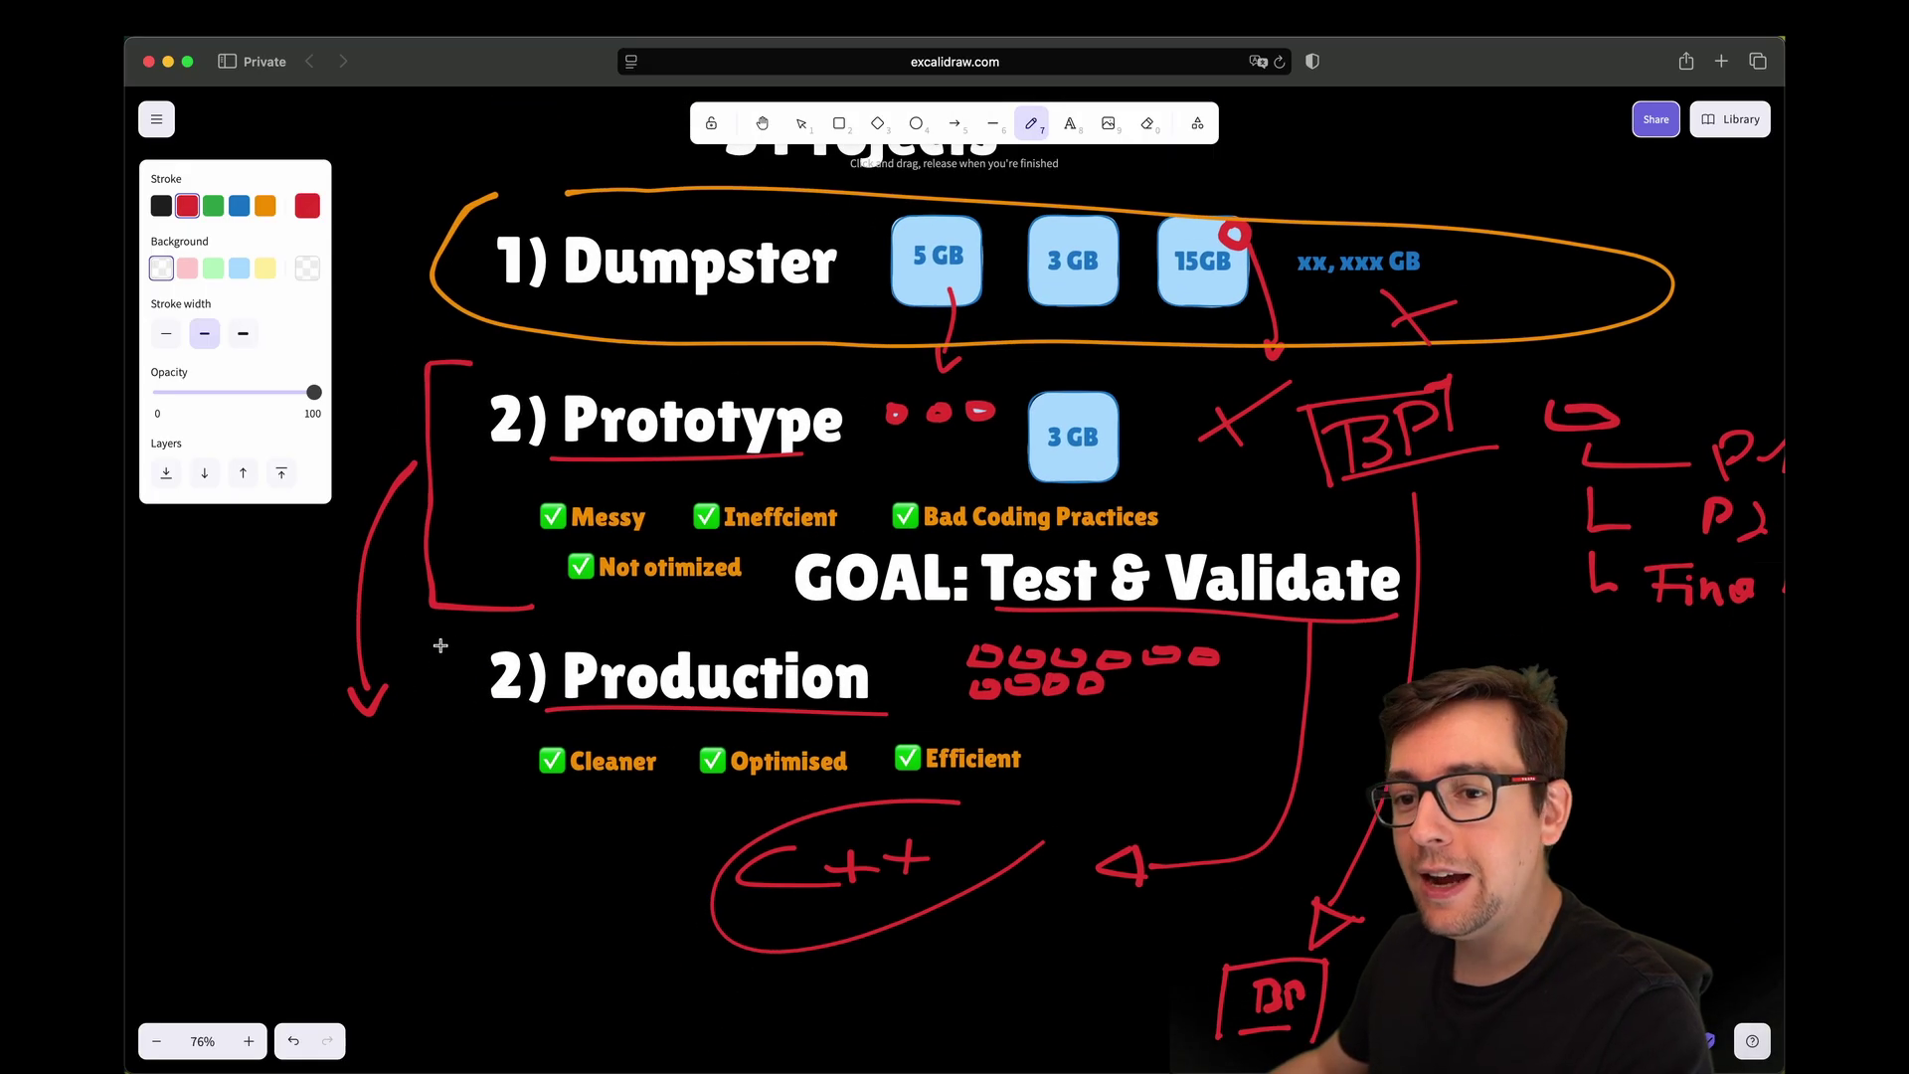
pyautogui.moveTo(415, 632)
pyautogui.mouseDown()
pyautogui.moveTo(482, 631)
pyautogui.moveTo(469, 897)
pyautogui.mouseUp()
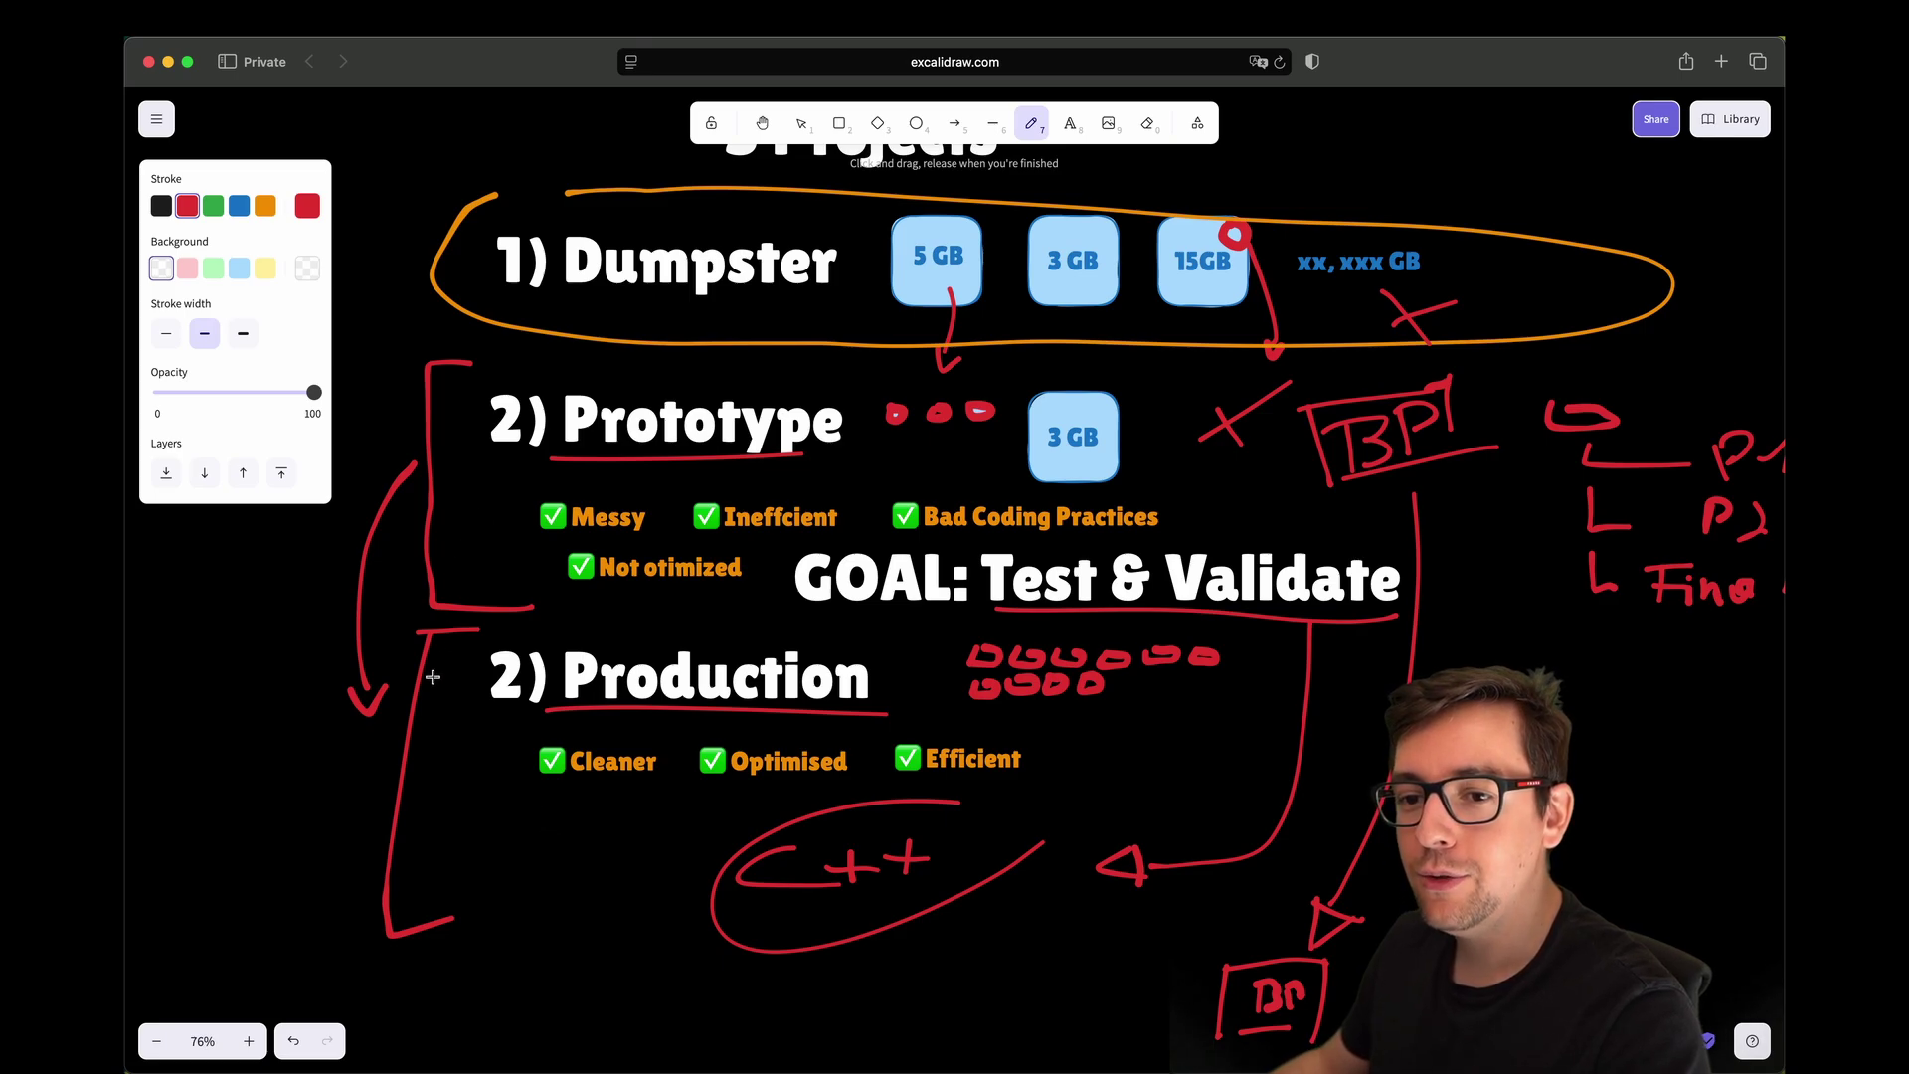
pyautogui.moveTo(430, 674)
pyautogui.mouseDown()
pyautogui.moveTo(383, 633)
pyautogui.moveTo(412, 576)
pyautogui.mouseUp()
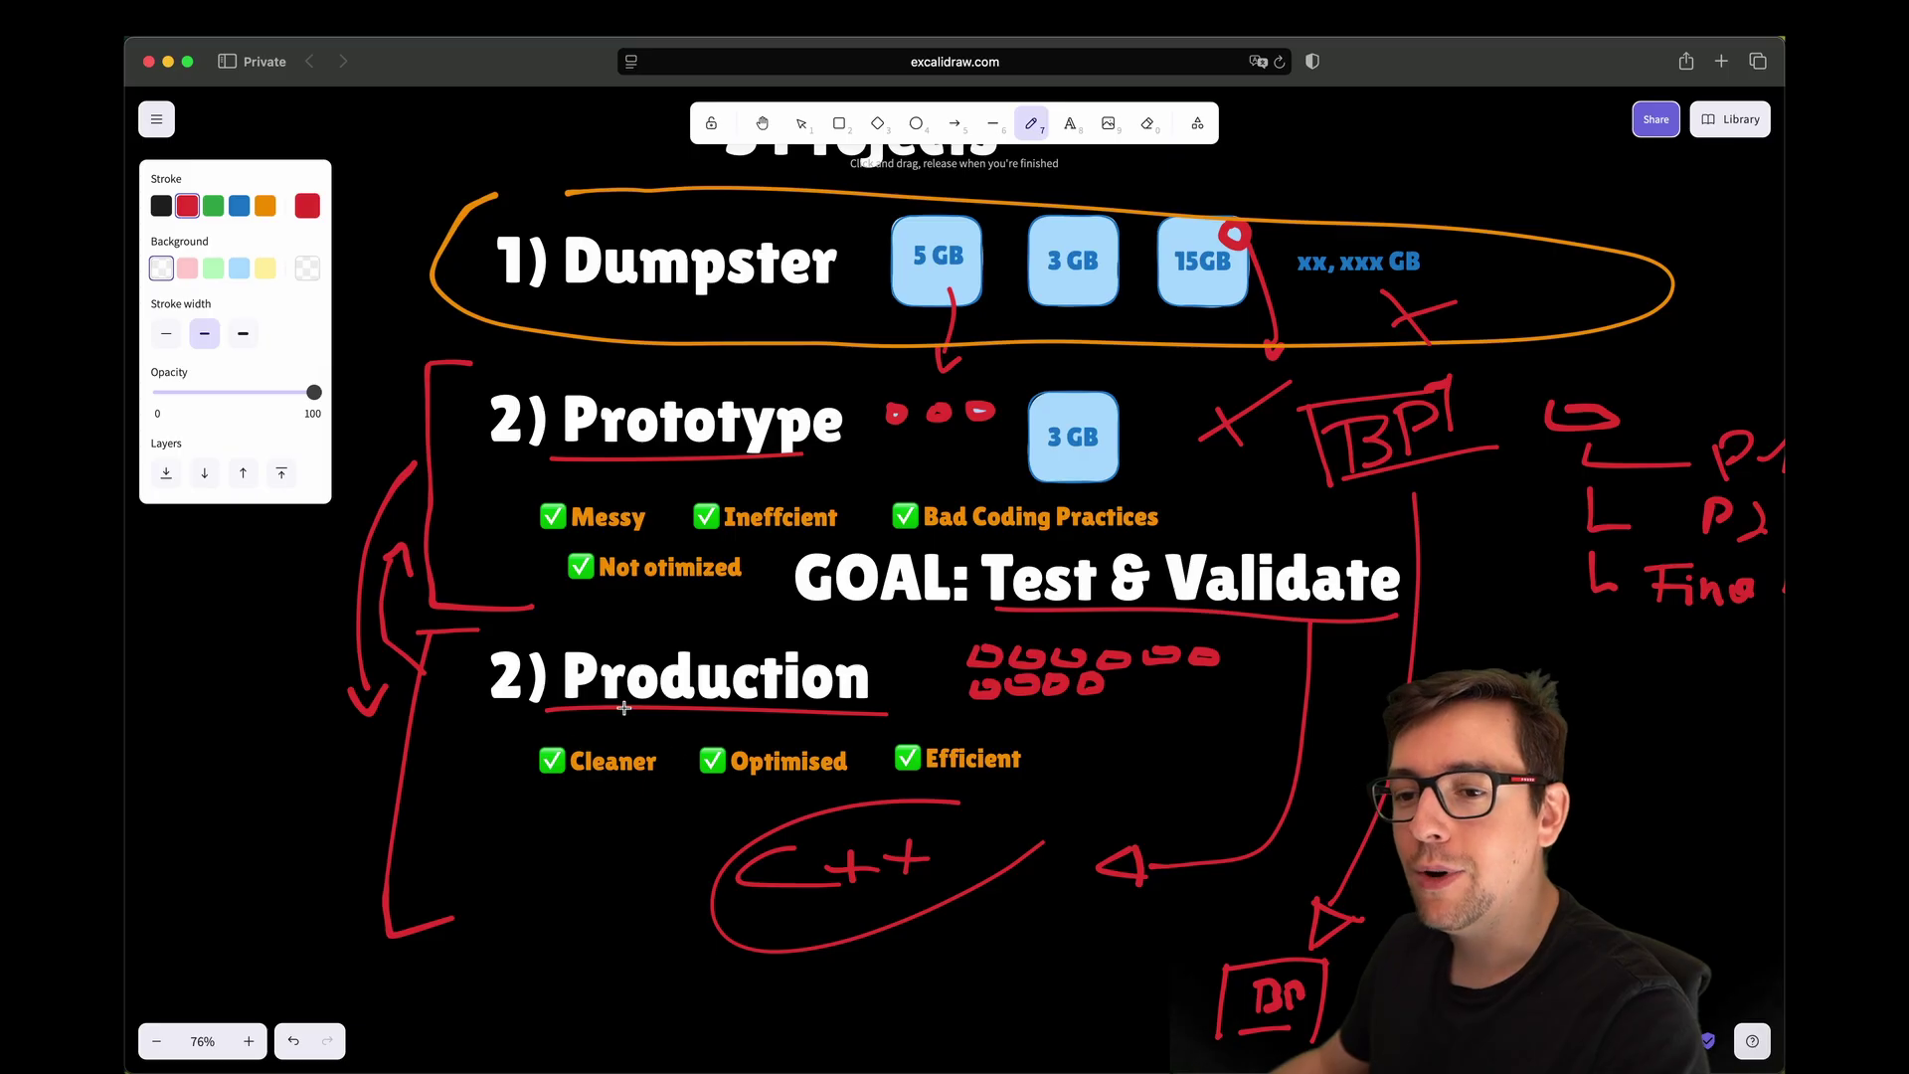
pyautogui.scroll(-5, 640, 780)
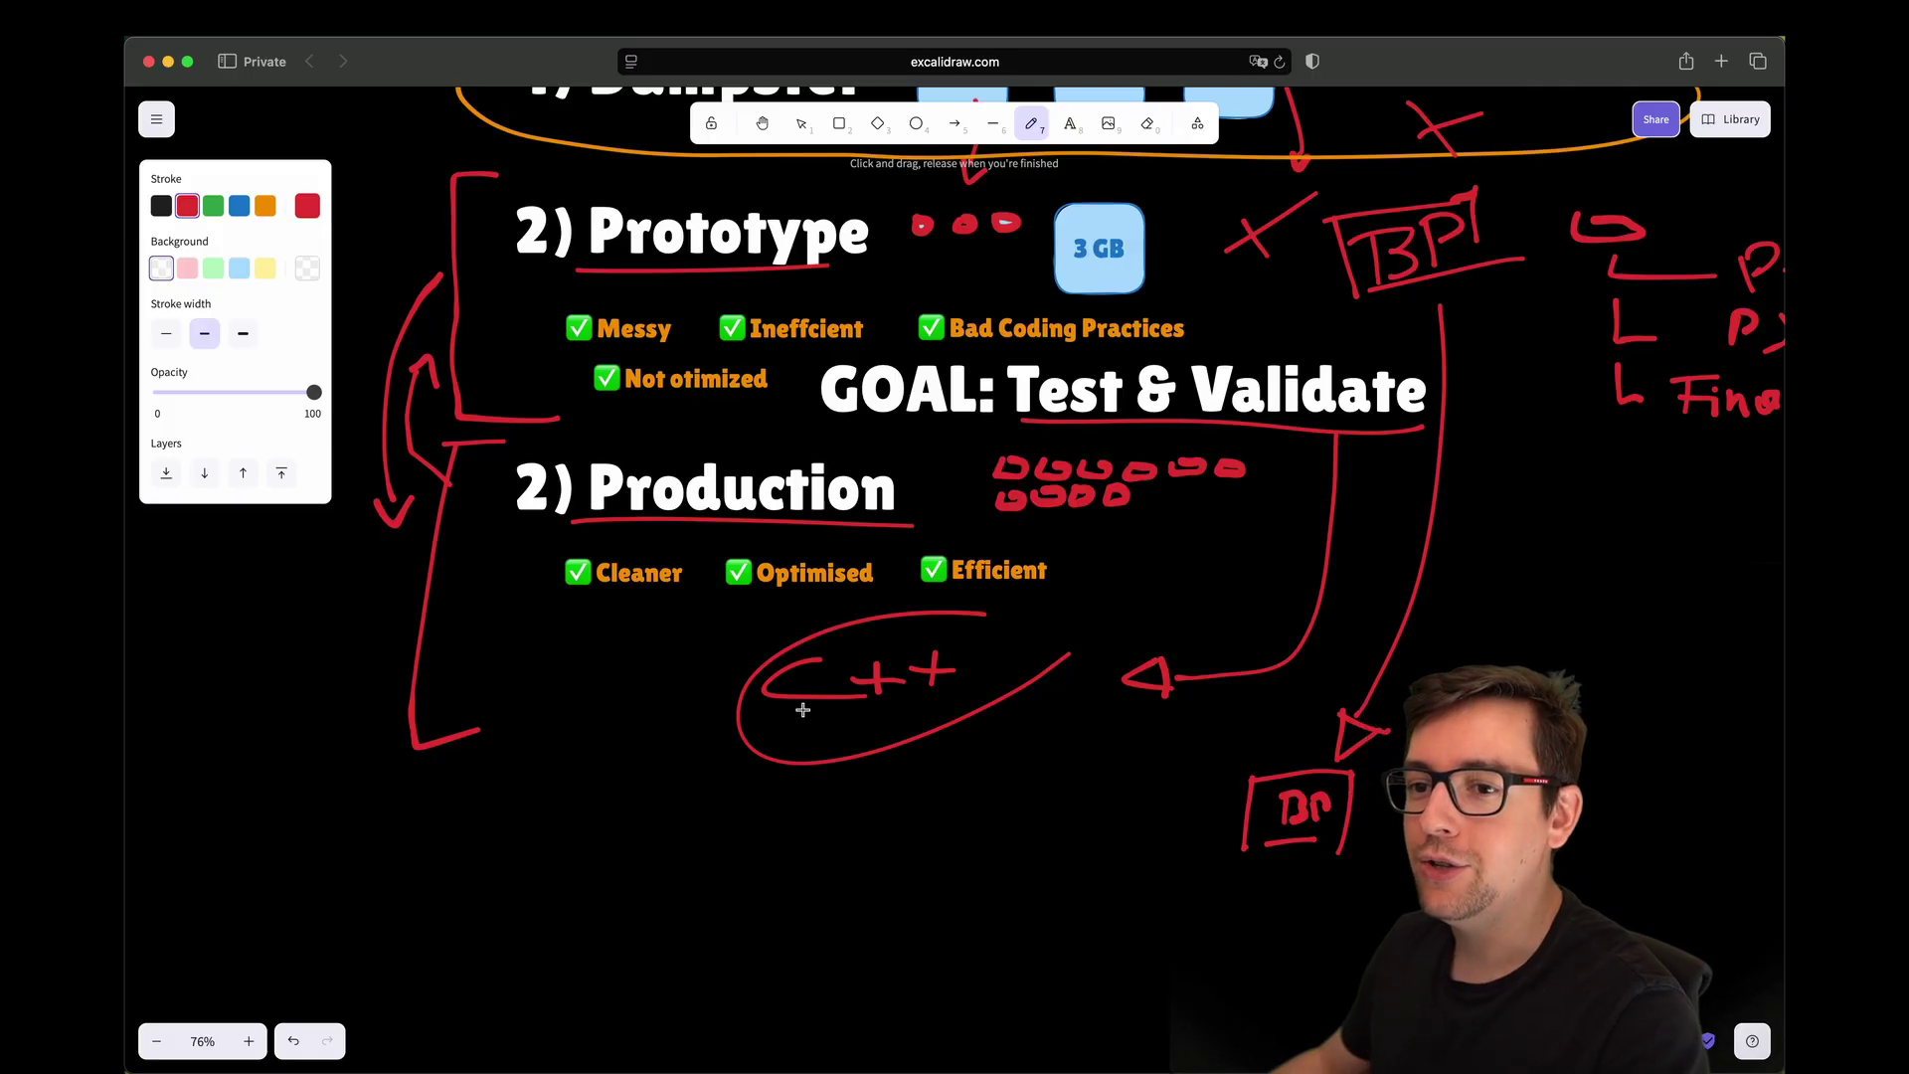
# Step: Add a text label reading '2a) Game' in the empty space below the sketches
pyautogui.moveTo(792, 676); pyautogui.dragTo(756, 494, button='middle')
pyautogui.press('t')
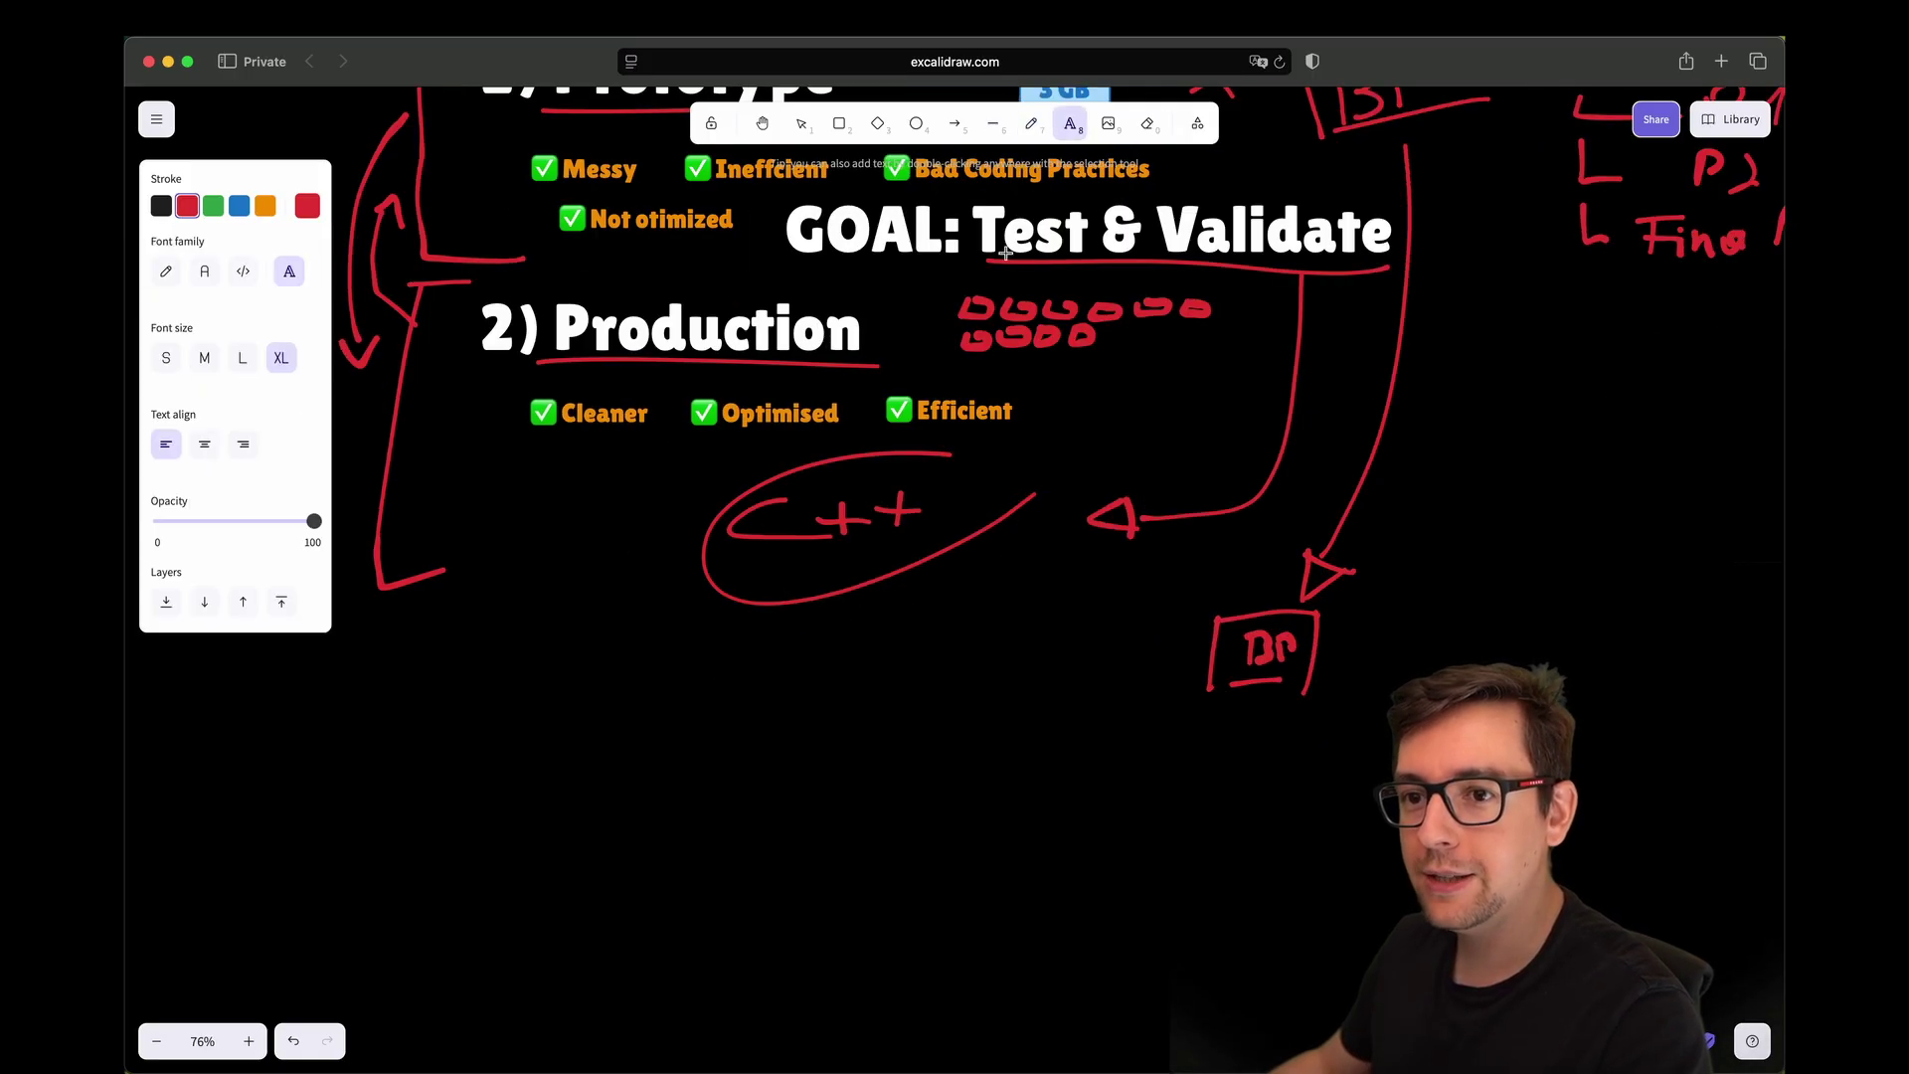
pyautogui.click(605, 779)
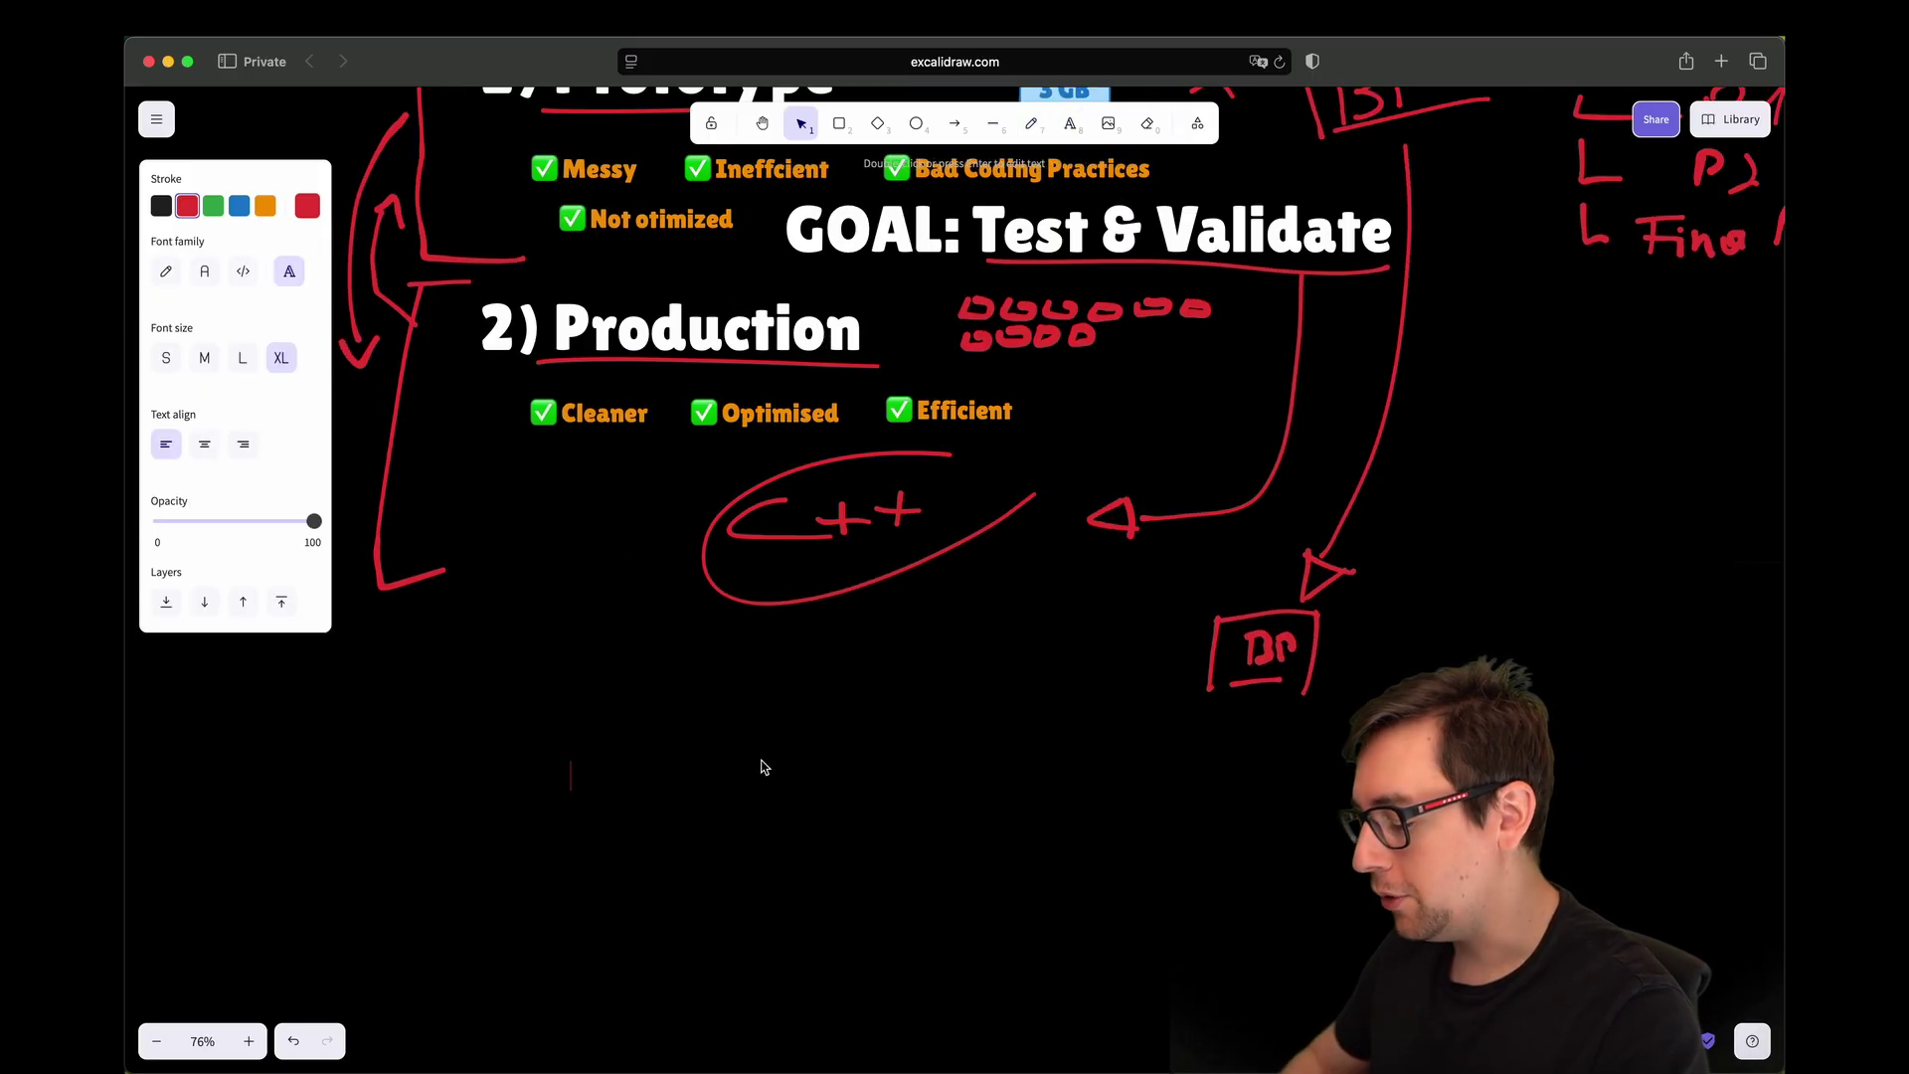
pyautogui.write('2)')
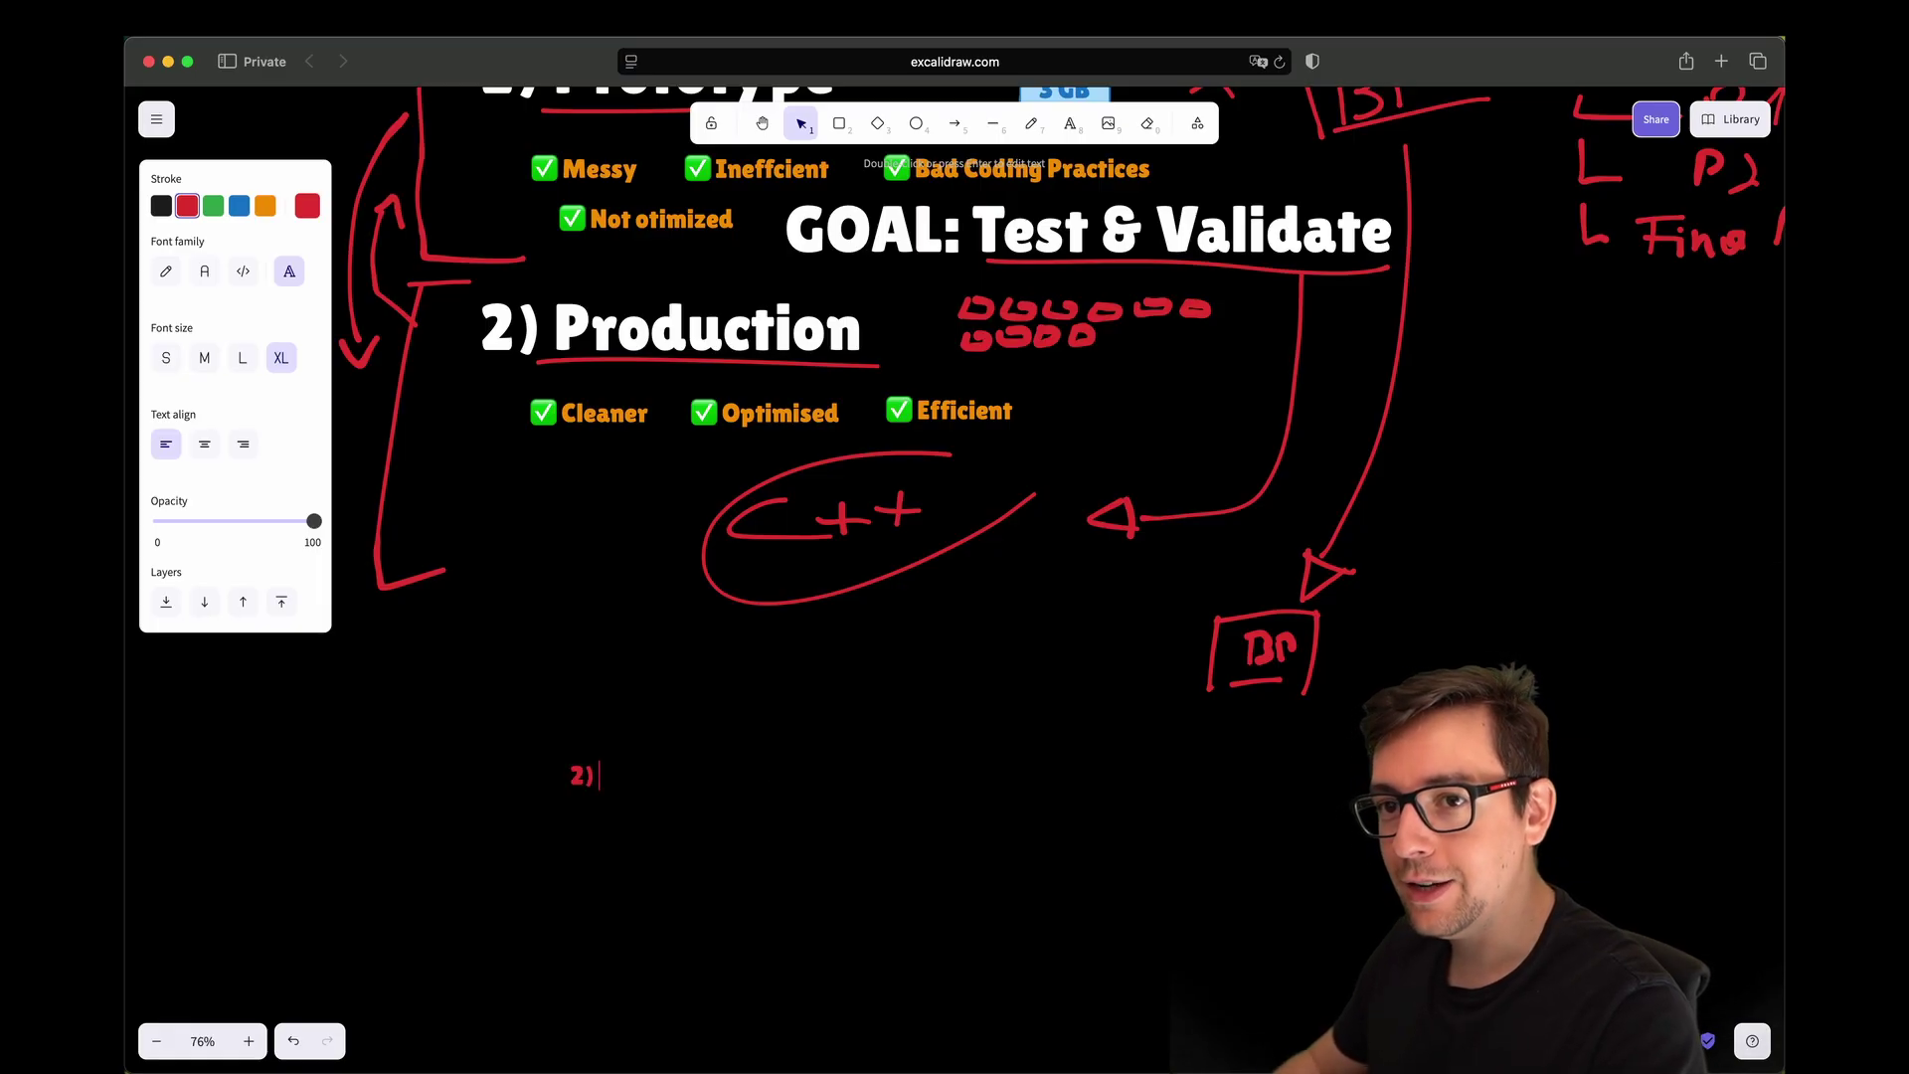
pyautogui.scroll(2, 773, 764)
pyautogui.press('Left')
pyautogui.write('a')
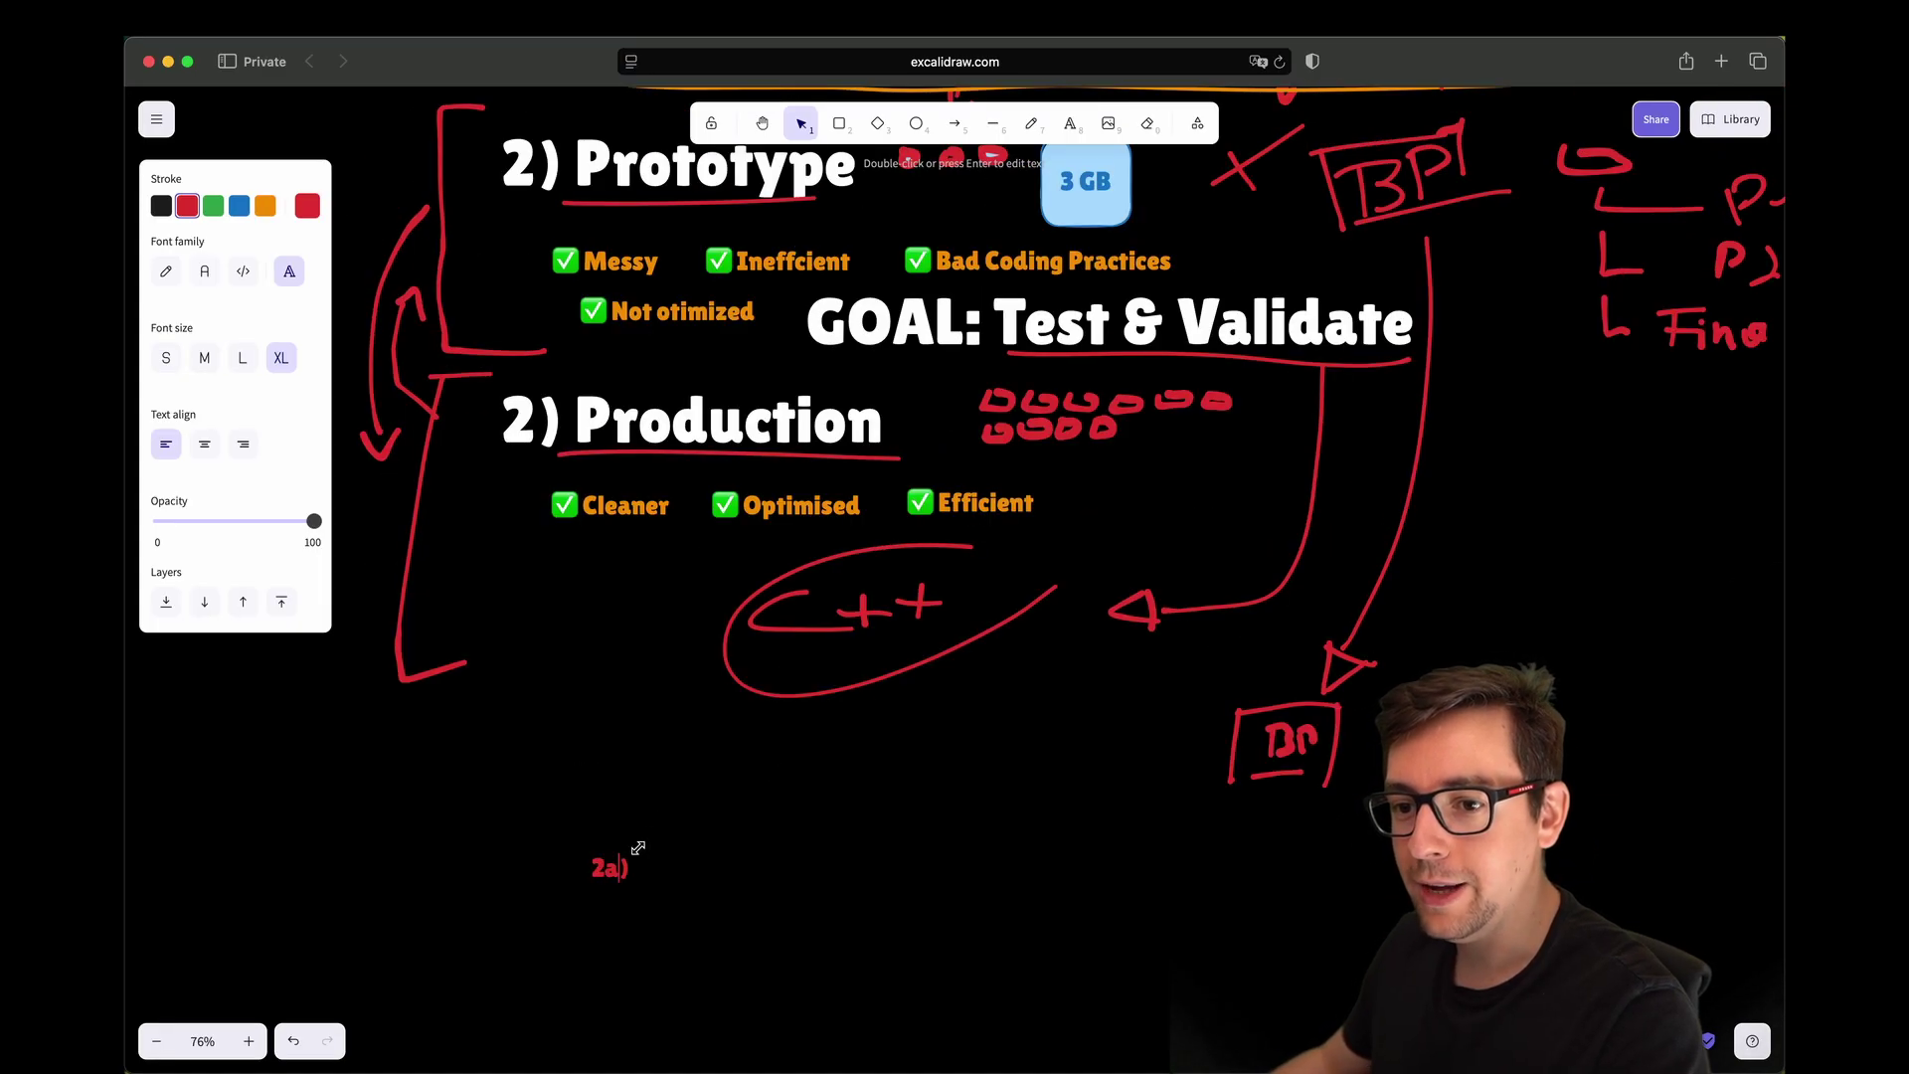
pyautogui.press('Right')
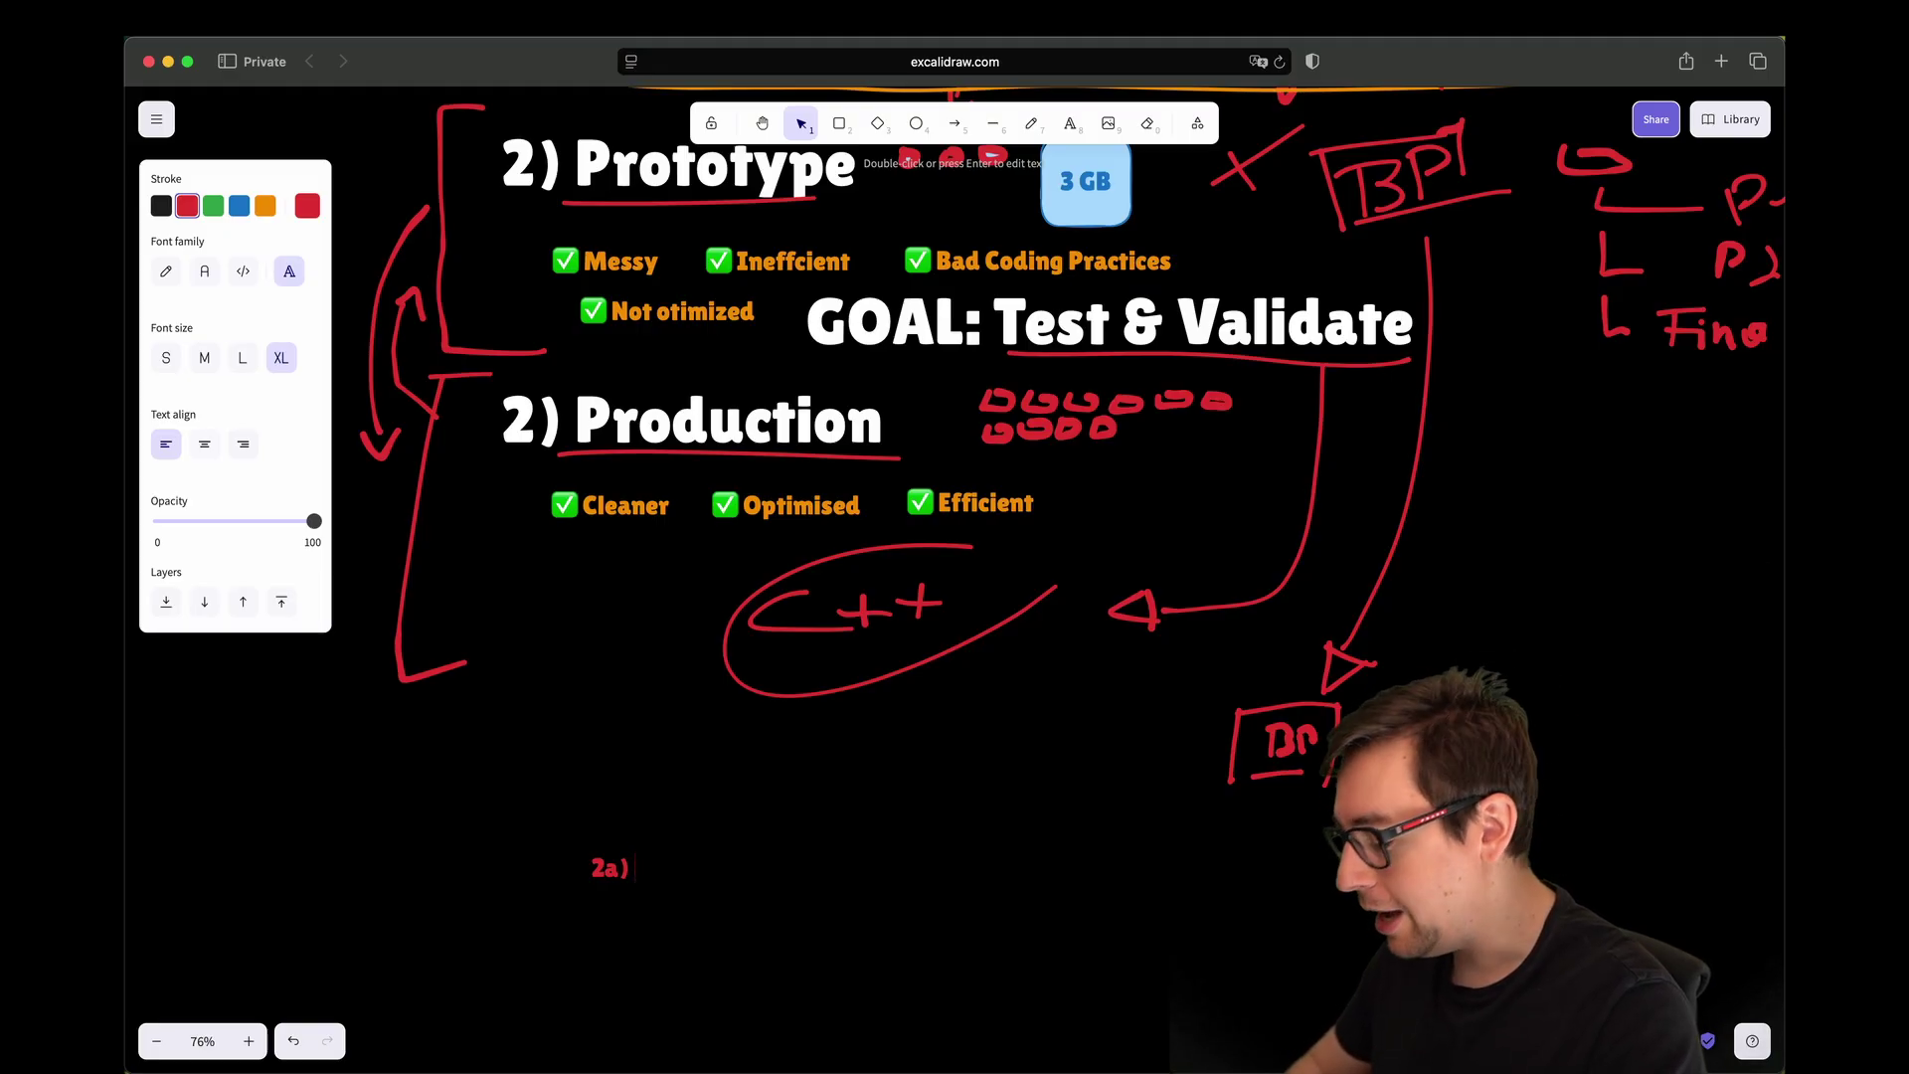
pyautogui.write('Production')
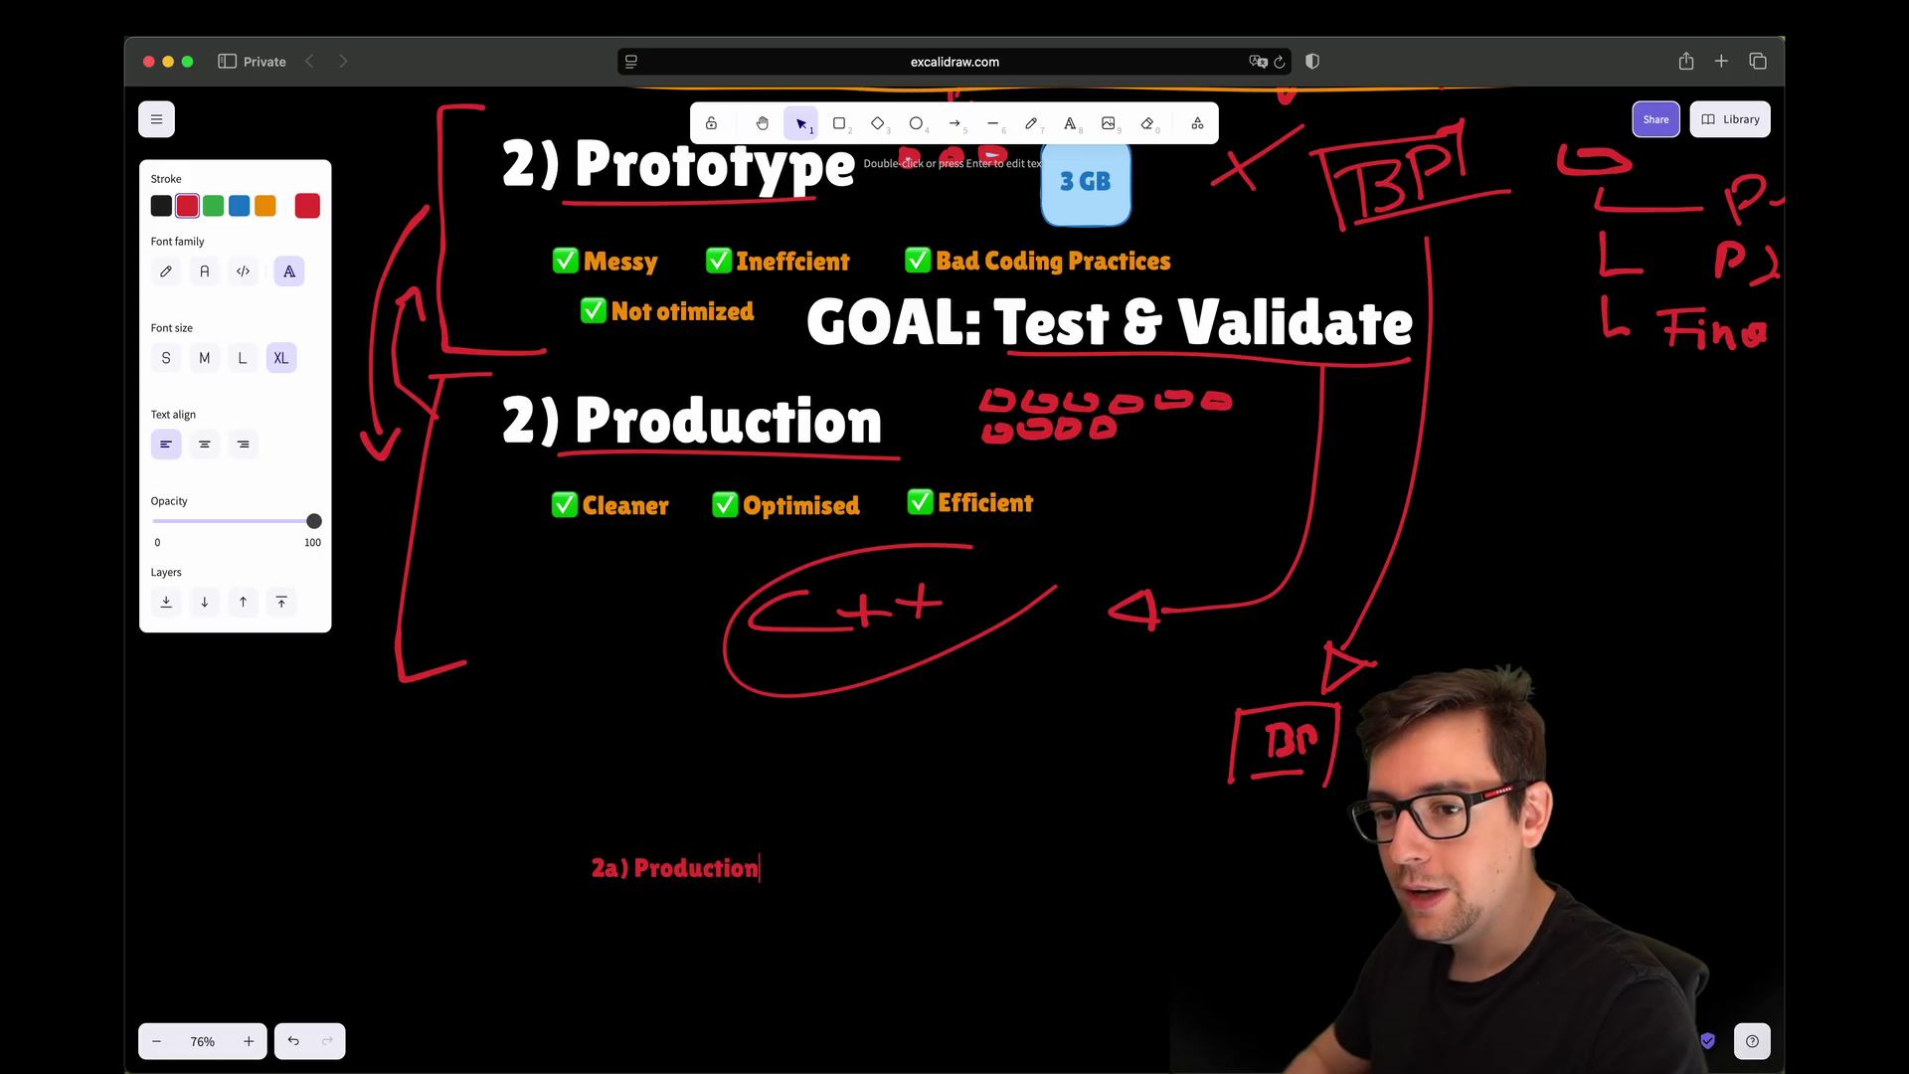
pyautogui.hotkey('alt', 'shift', 'Left')
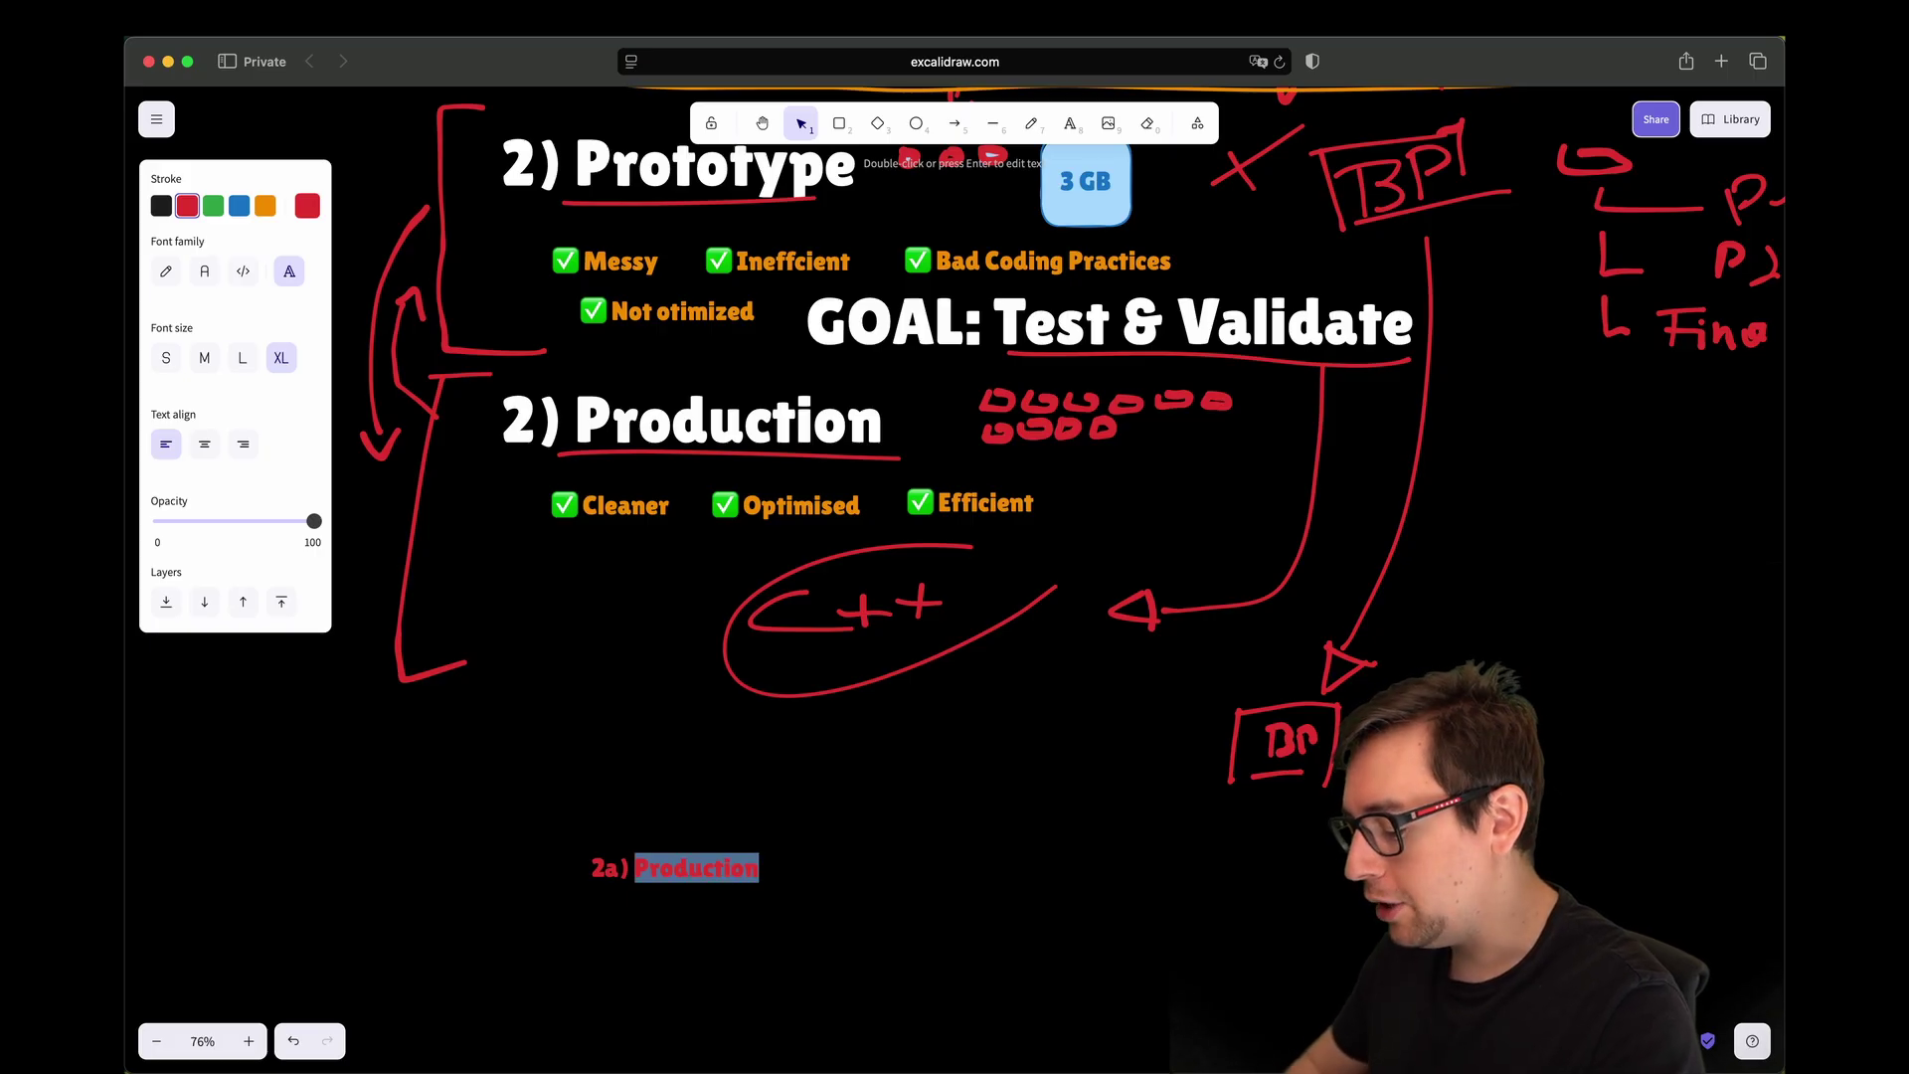
pyautogui.write('game')
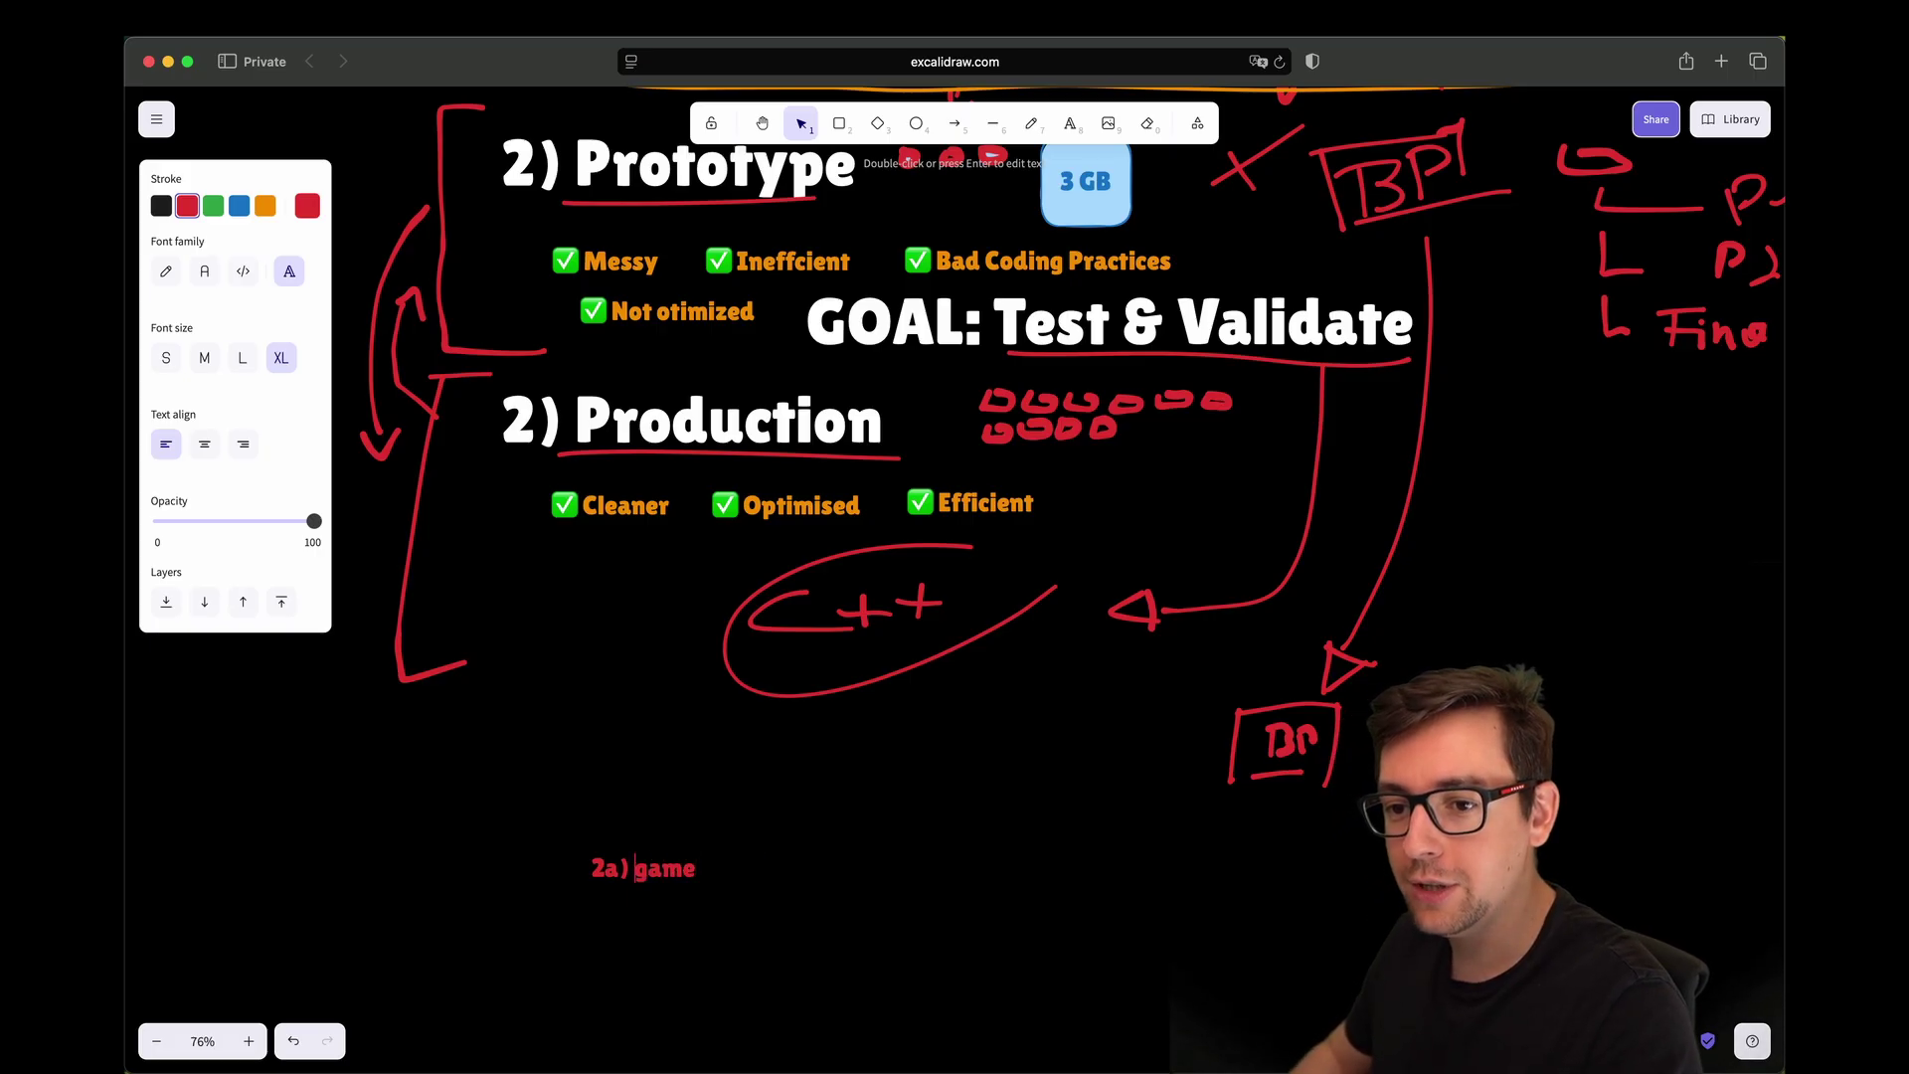
pyautogui.press('Delete')
pyautogui.write('G')
# Step: Make the 2a) Game label white and enlarge it
pyautogui.doubleClick(673, 856)
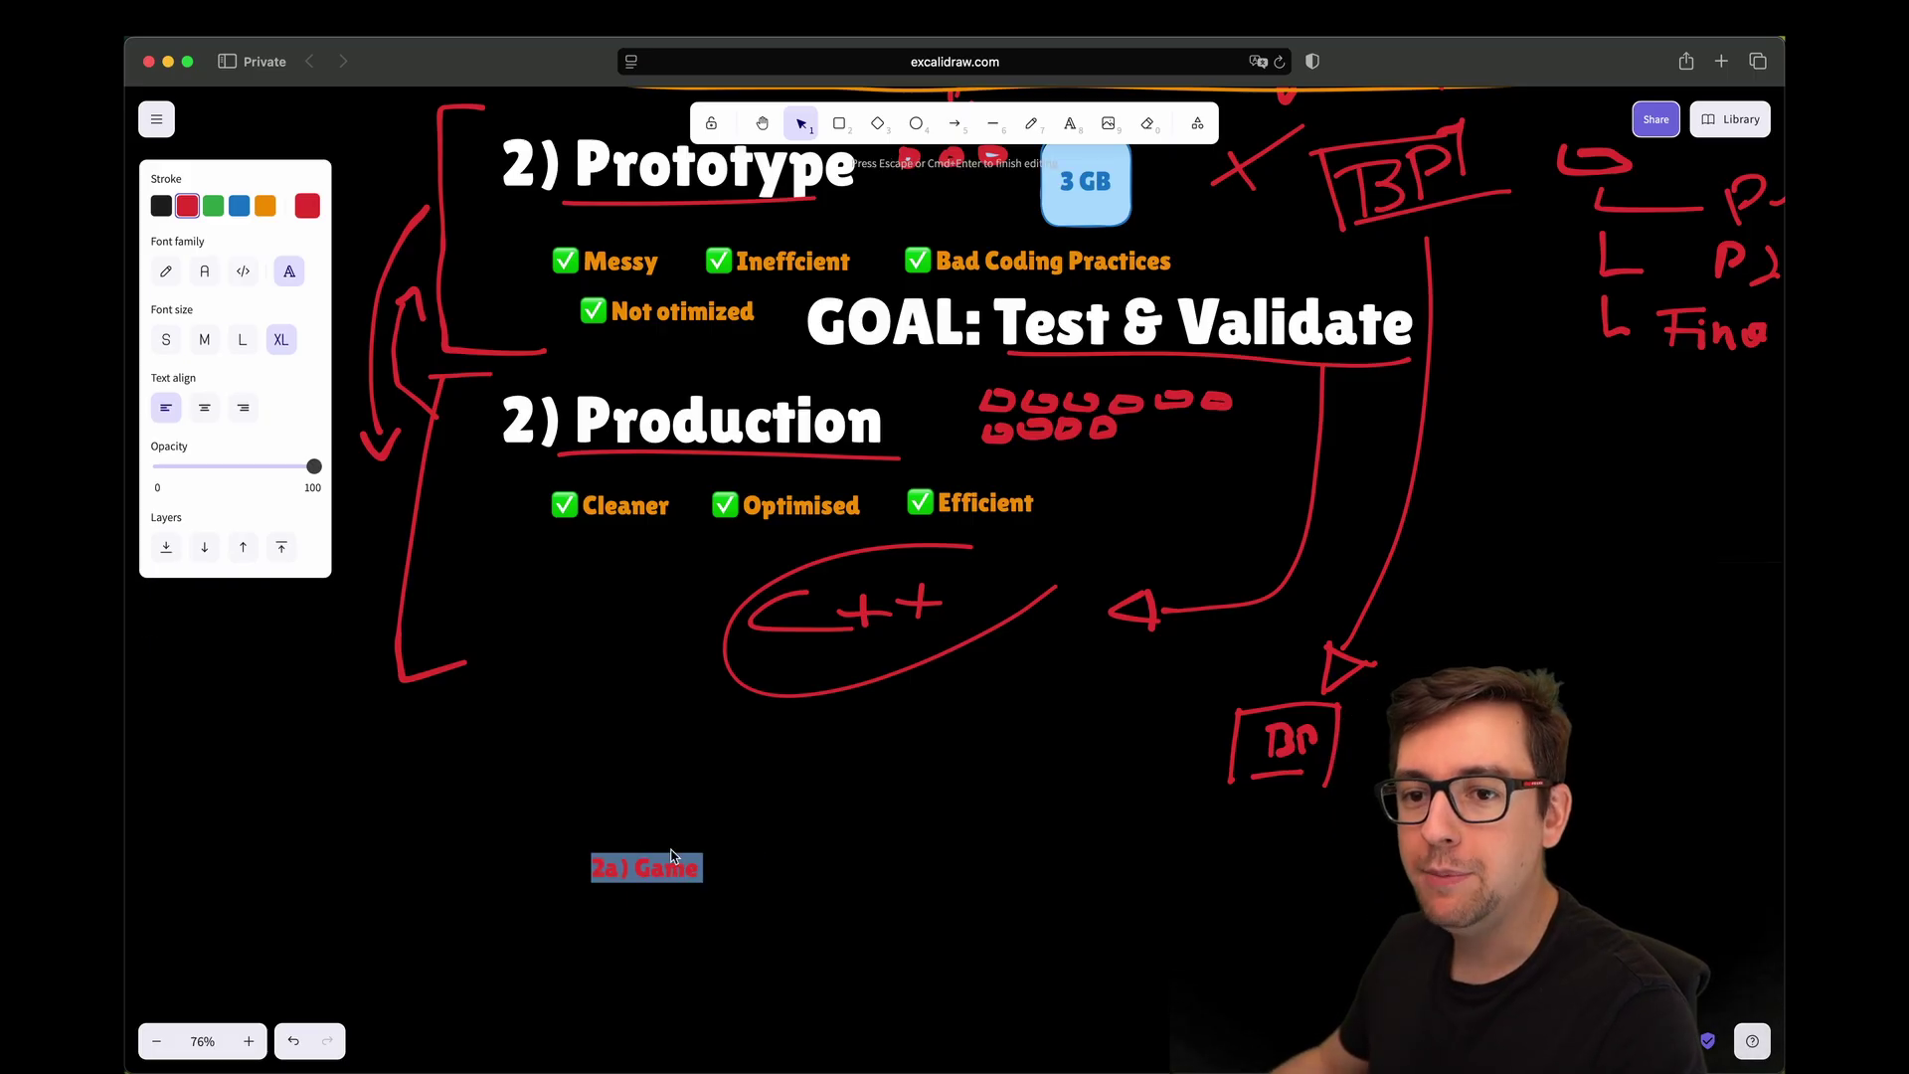
pyautogui.click(307, 205)
pyautogui.click(384, 243)
pyautogui.press('Escape')
pyautogui.moveTo(710, 842); pyautogui.dragTo(959, 781)
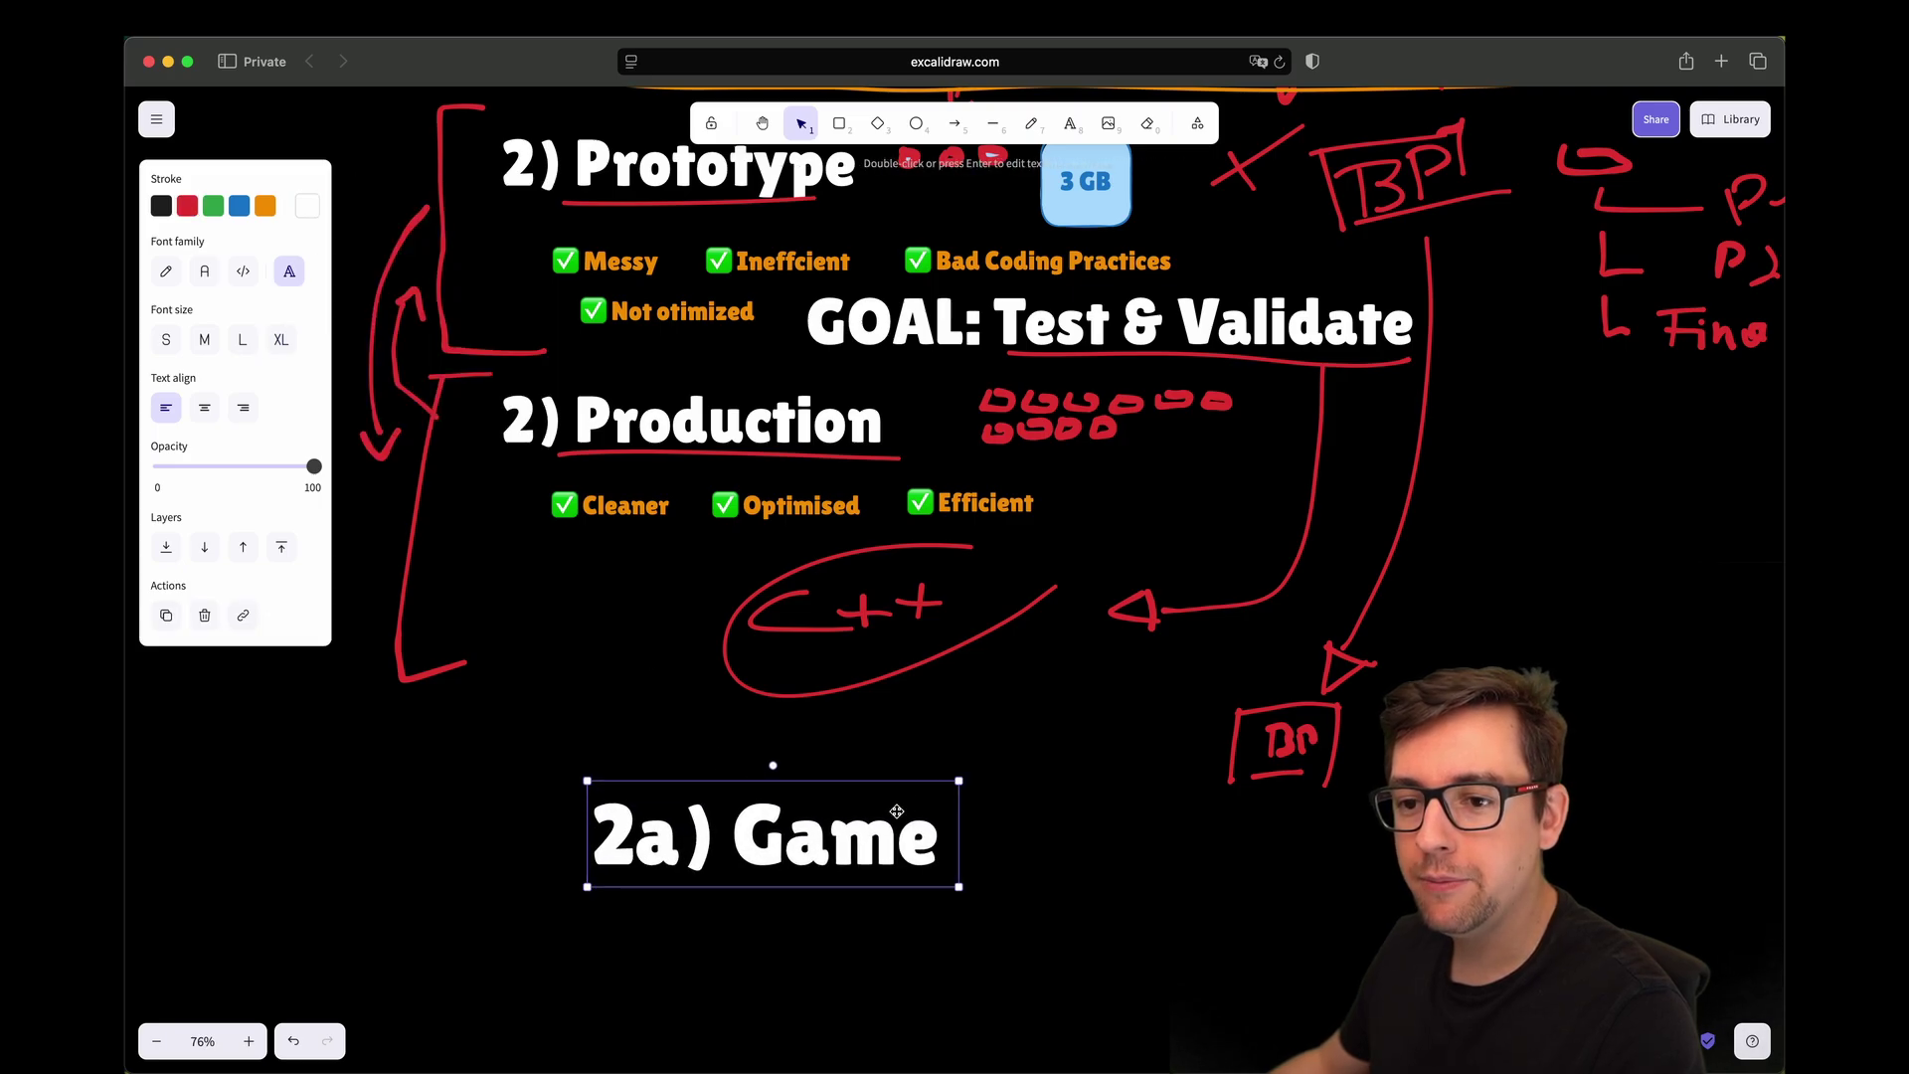
# Step: Alt-drag a duplicate of the 2a) Game label just below the original
pyautogui.scroll(-2, 897, 811)
pyautogui.click(972, 703)
pyautogui.click(706, 747)
pyautogui.keyDown('alt'); pyautogui.moveTo(706, 747); pyautogui.dragTo(764, 871); pyautogui.keyUp('alt')
# Step: Retype the copies as indented 'master' and 'prototype / dev' lines under the heading
pyautogui.doubleClick(749, 868)
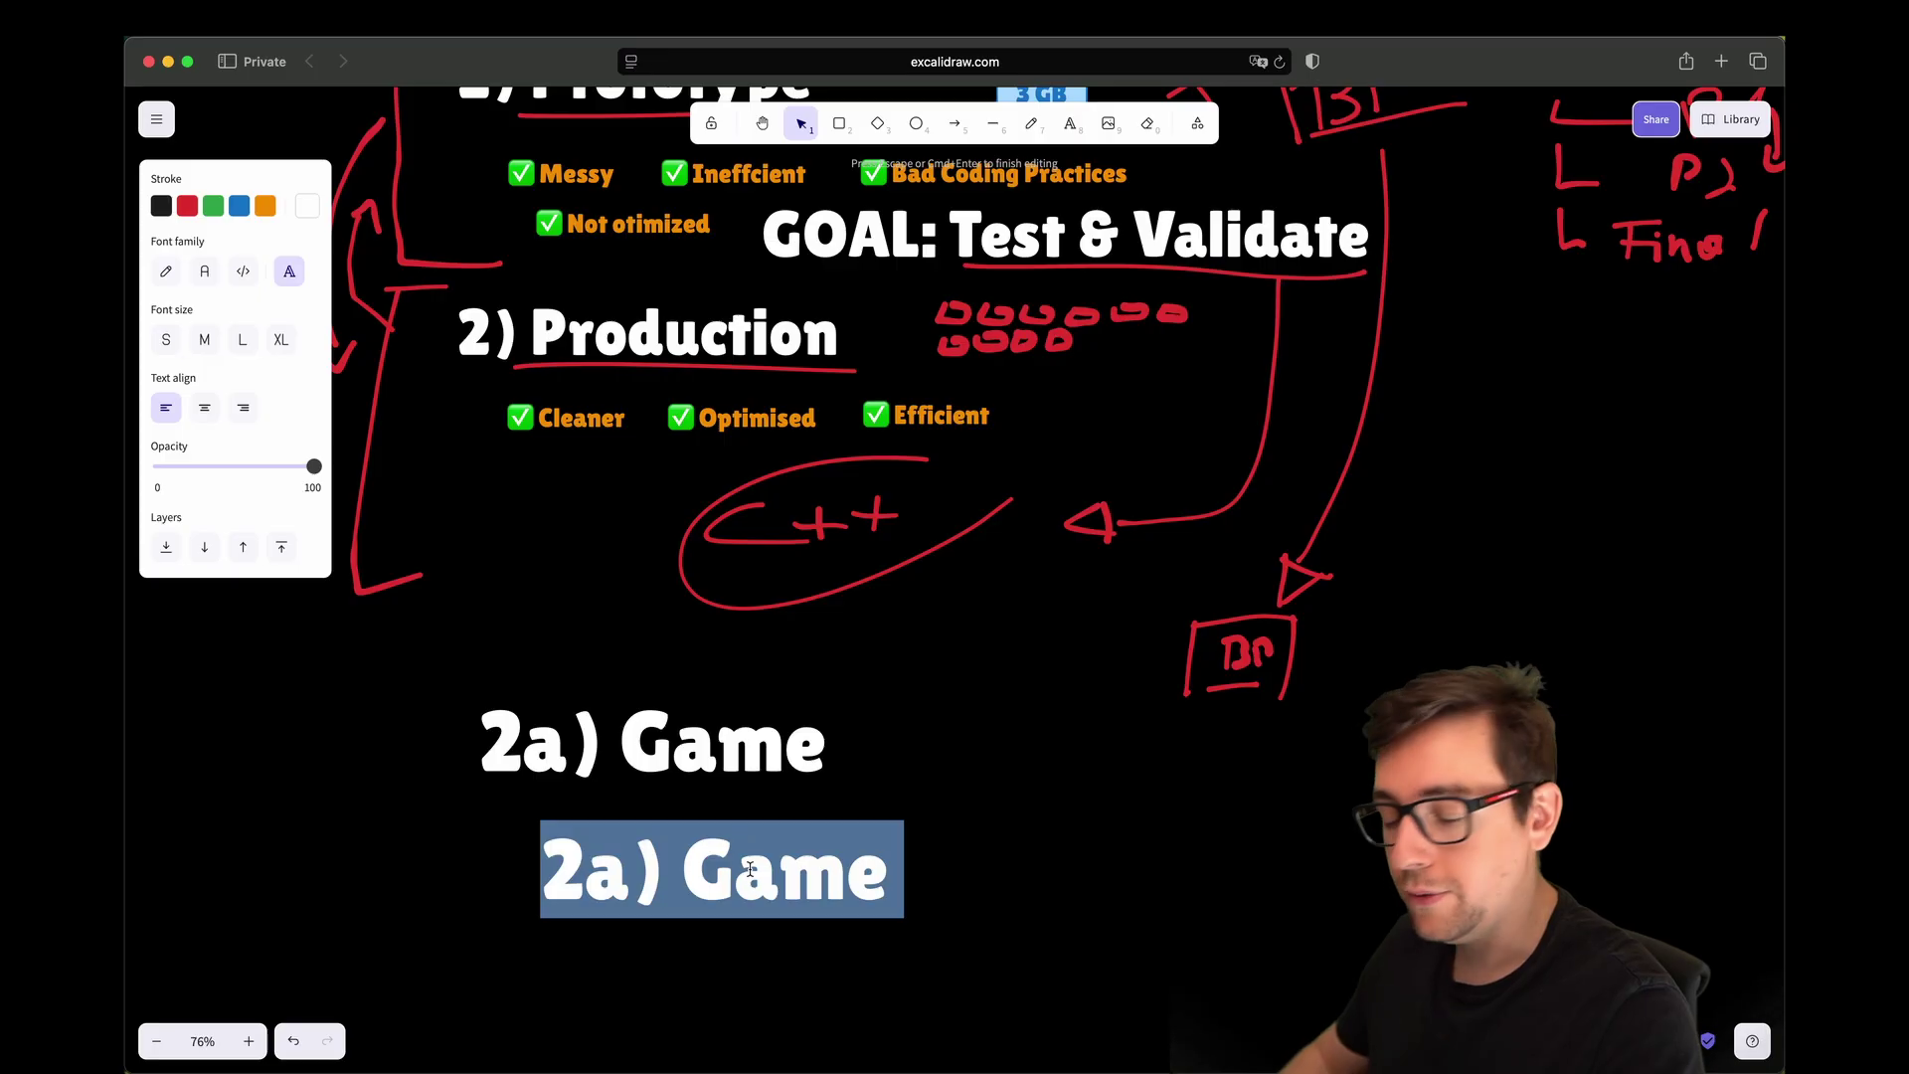
pyautogui.write('master')
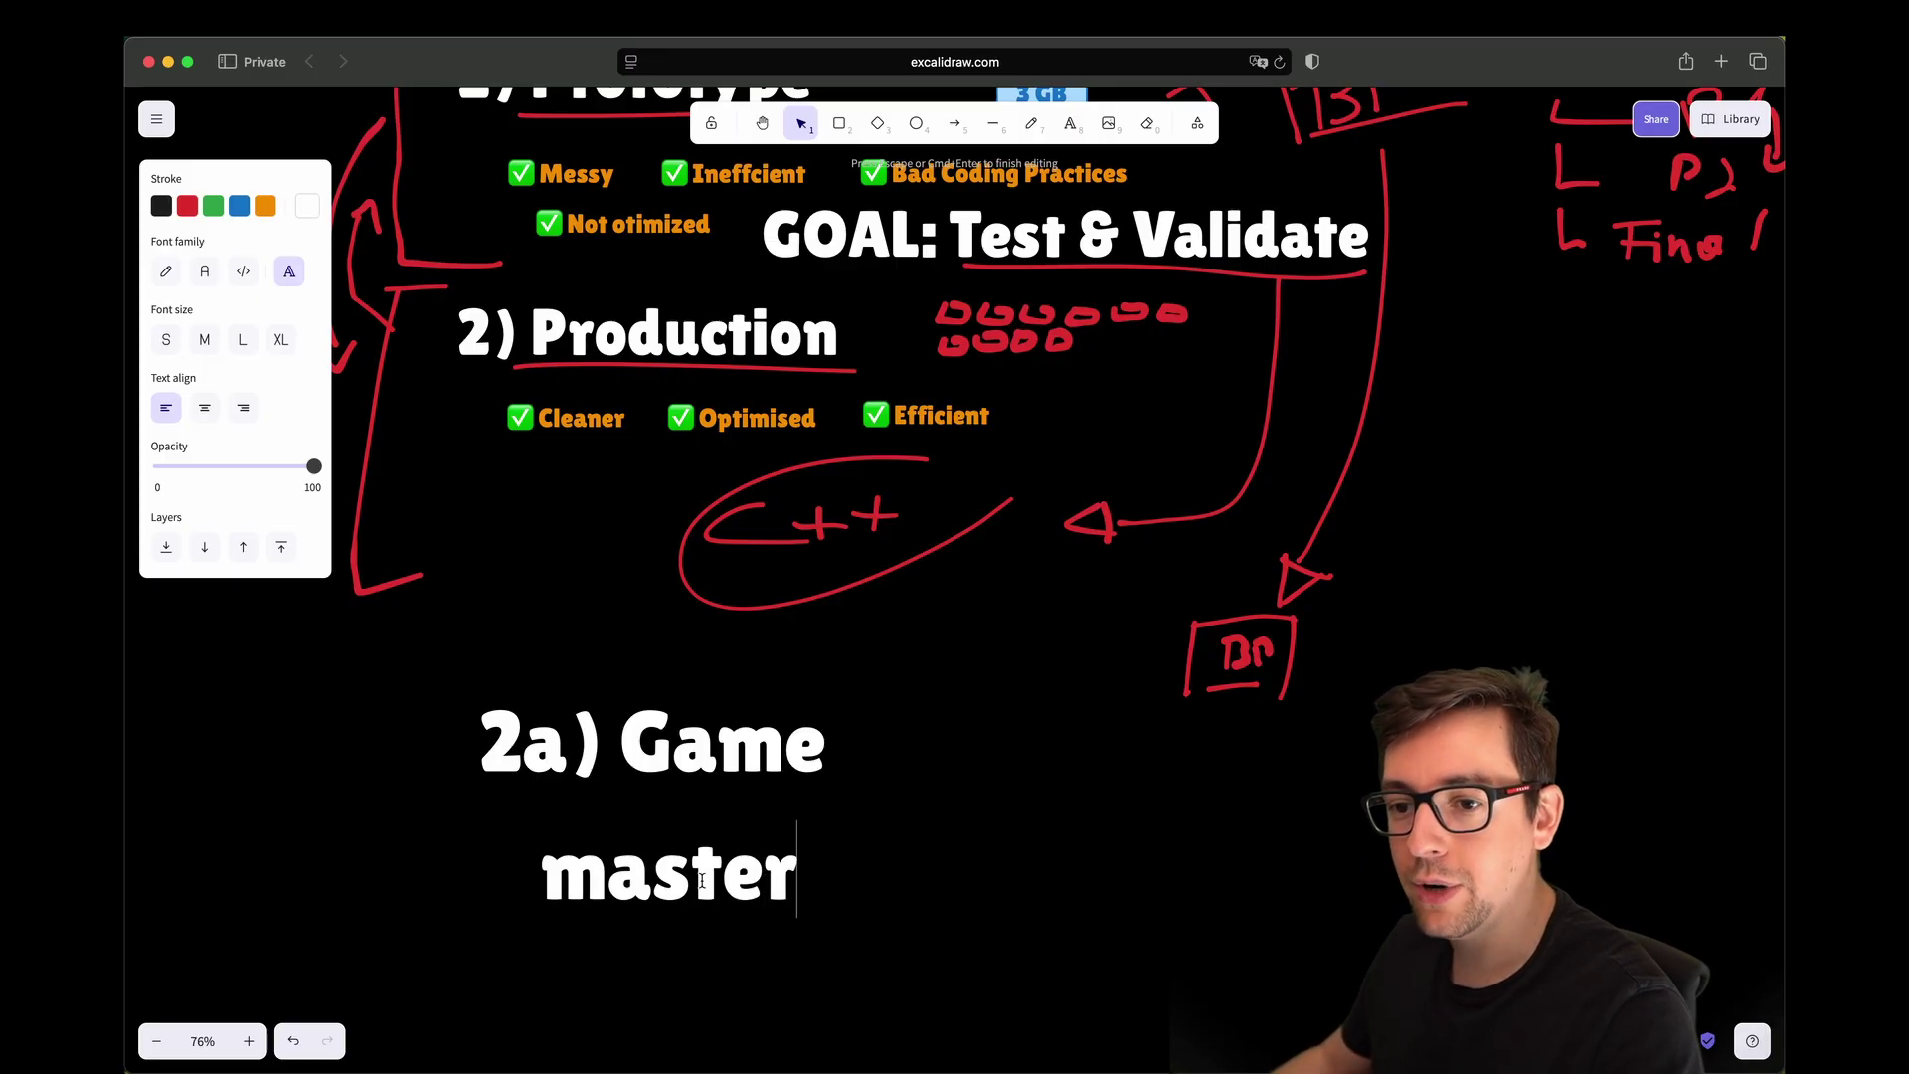
pyautogui.click(922, 844)
pyautogui.moveTo(695, 875); pyautogui.dragTo(796, 836)
pyautogui.keyDown('alt'); pyautogui.moveTo(795, 836); pyautogui.dragTo(795, 913); pyautogui.keyUp('alt')
pyautogui.doubleClick(796, 914)
pyautogui.write('pro')
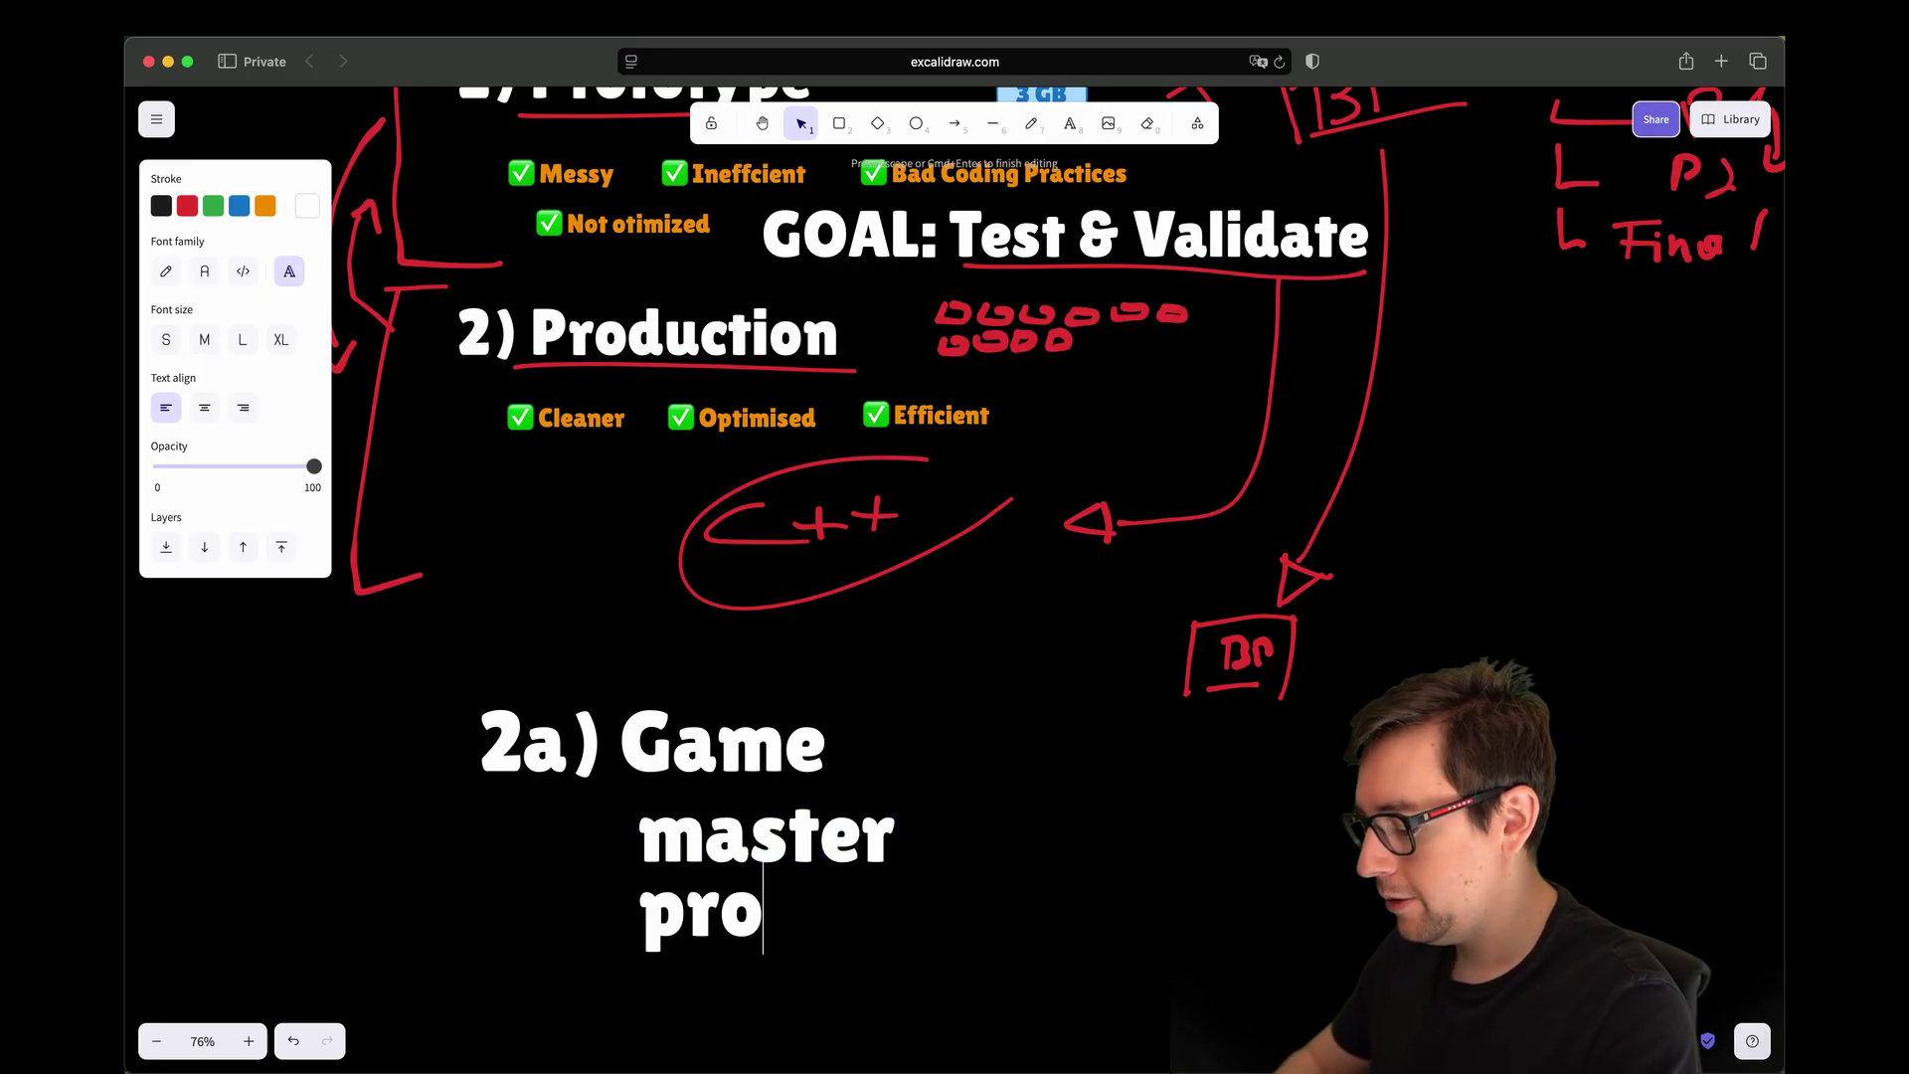
pyautogui.write('totype ')
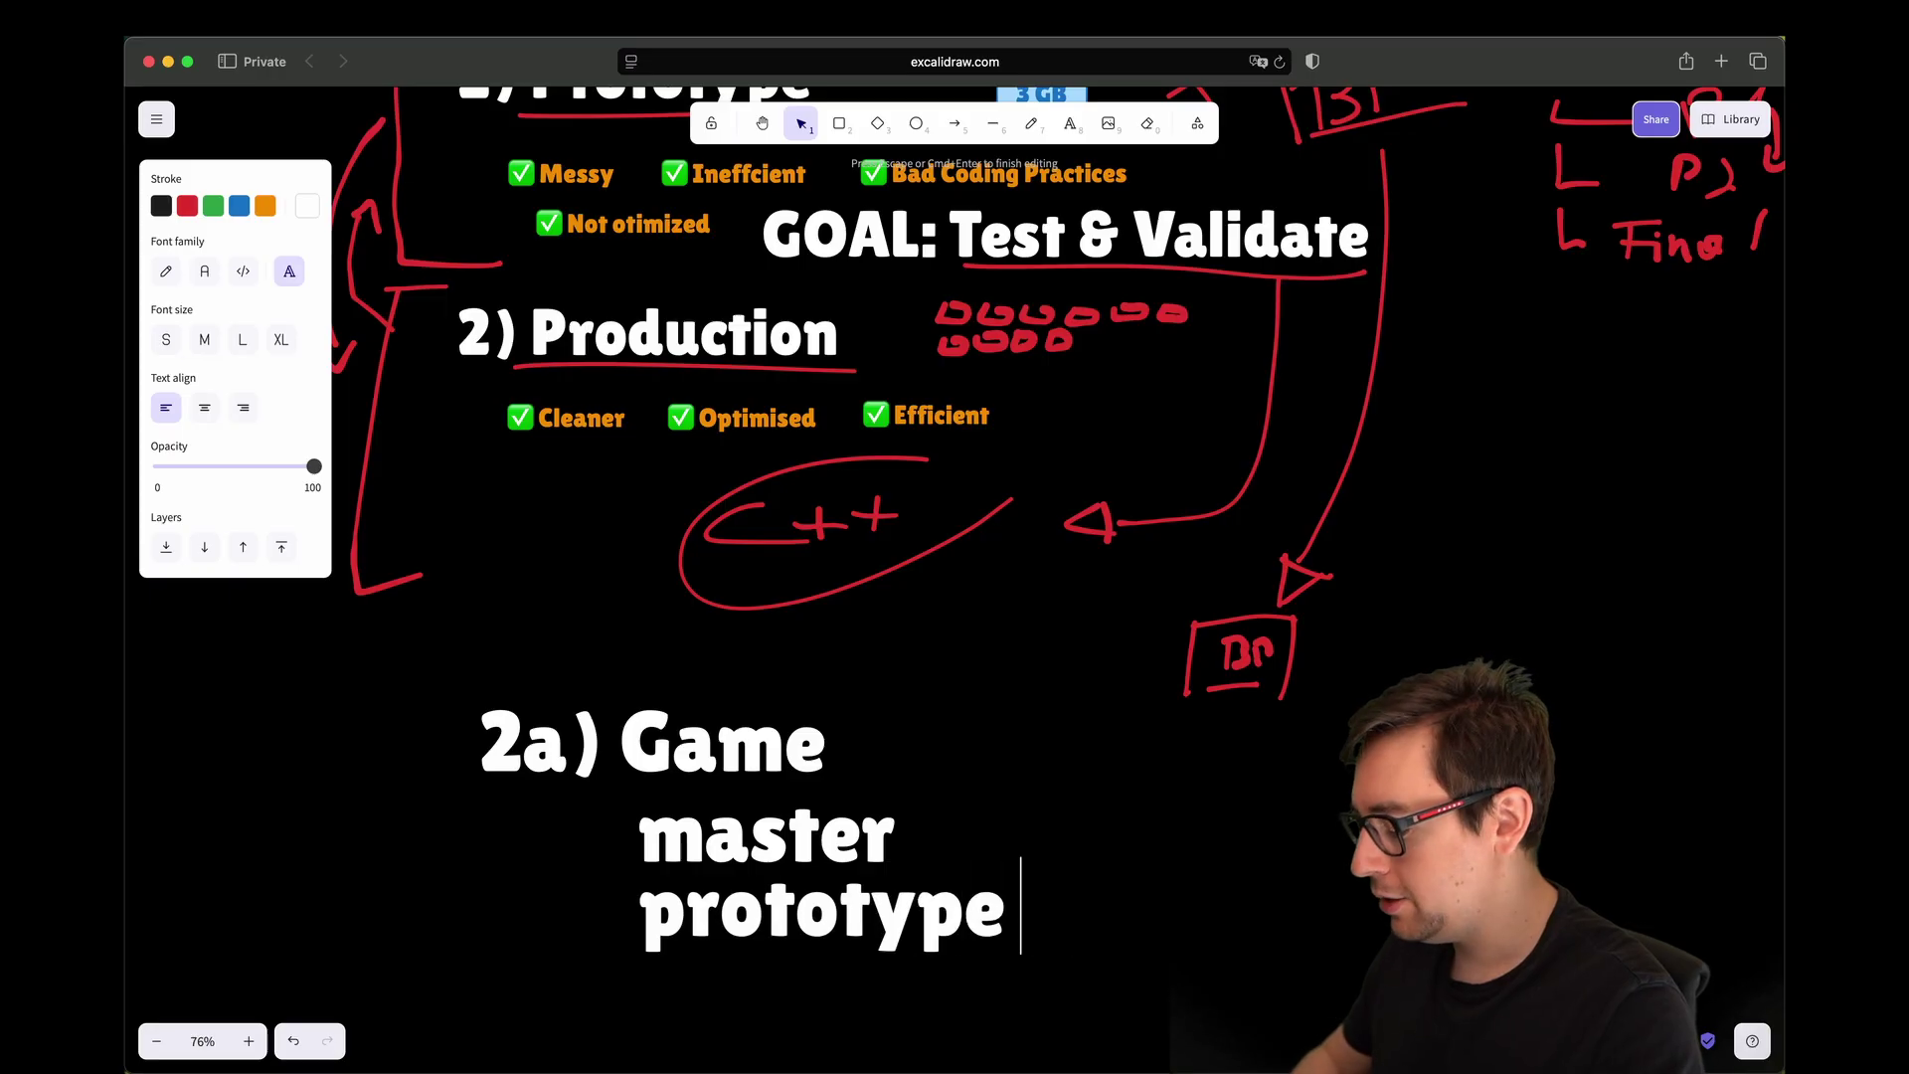
pyautogui.write('/ dev')
pyautogui.click(1259, 826)
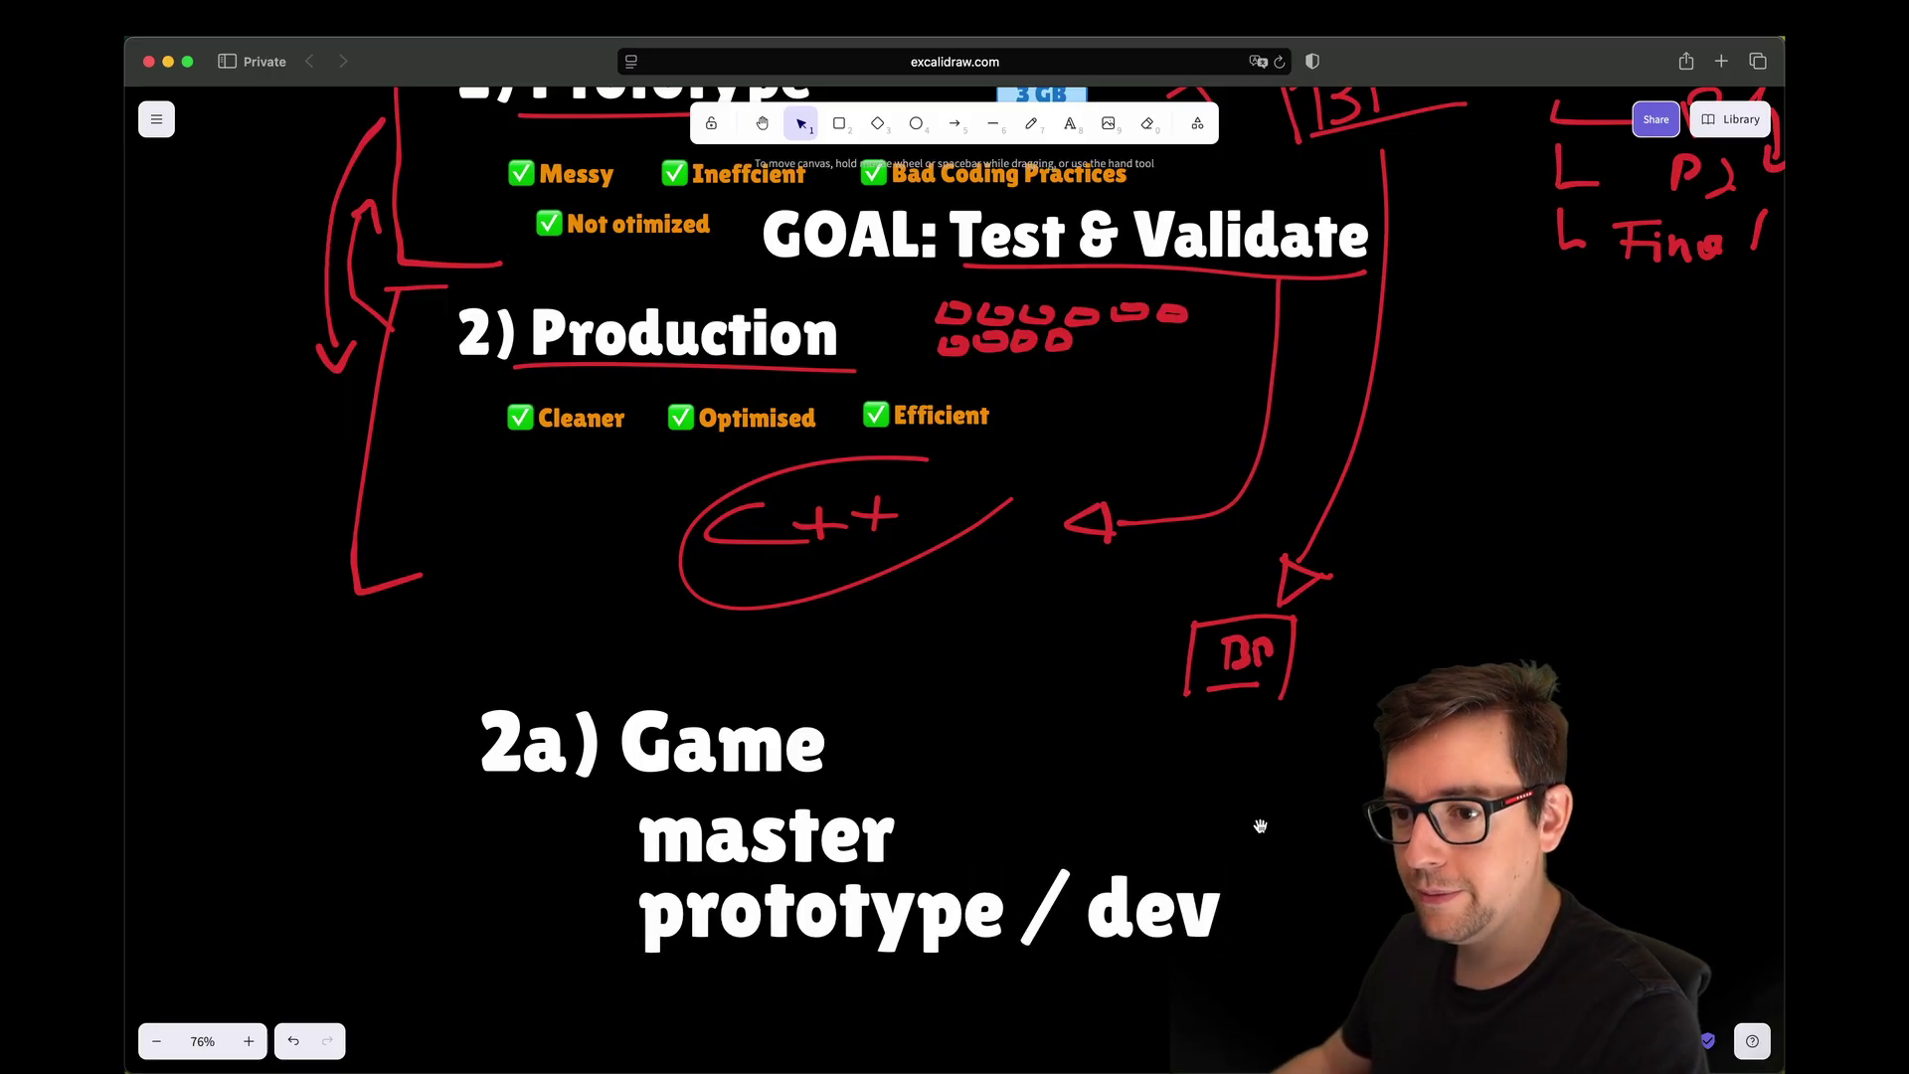
# Step: Duplicate the line again and retype it as 'master -> feature/wall-climbing'
pyautogui.scroll(-4, 1260, 825)
pyautogui.keyDown('alt'); pyautogui.moveTo(985, 746); pyautogui.dragTo(985, 855); pyautogui.keyUp('alt')
pyautogui.doubleClick(984, 855)
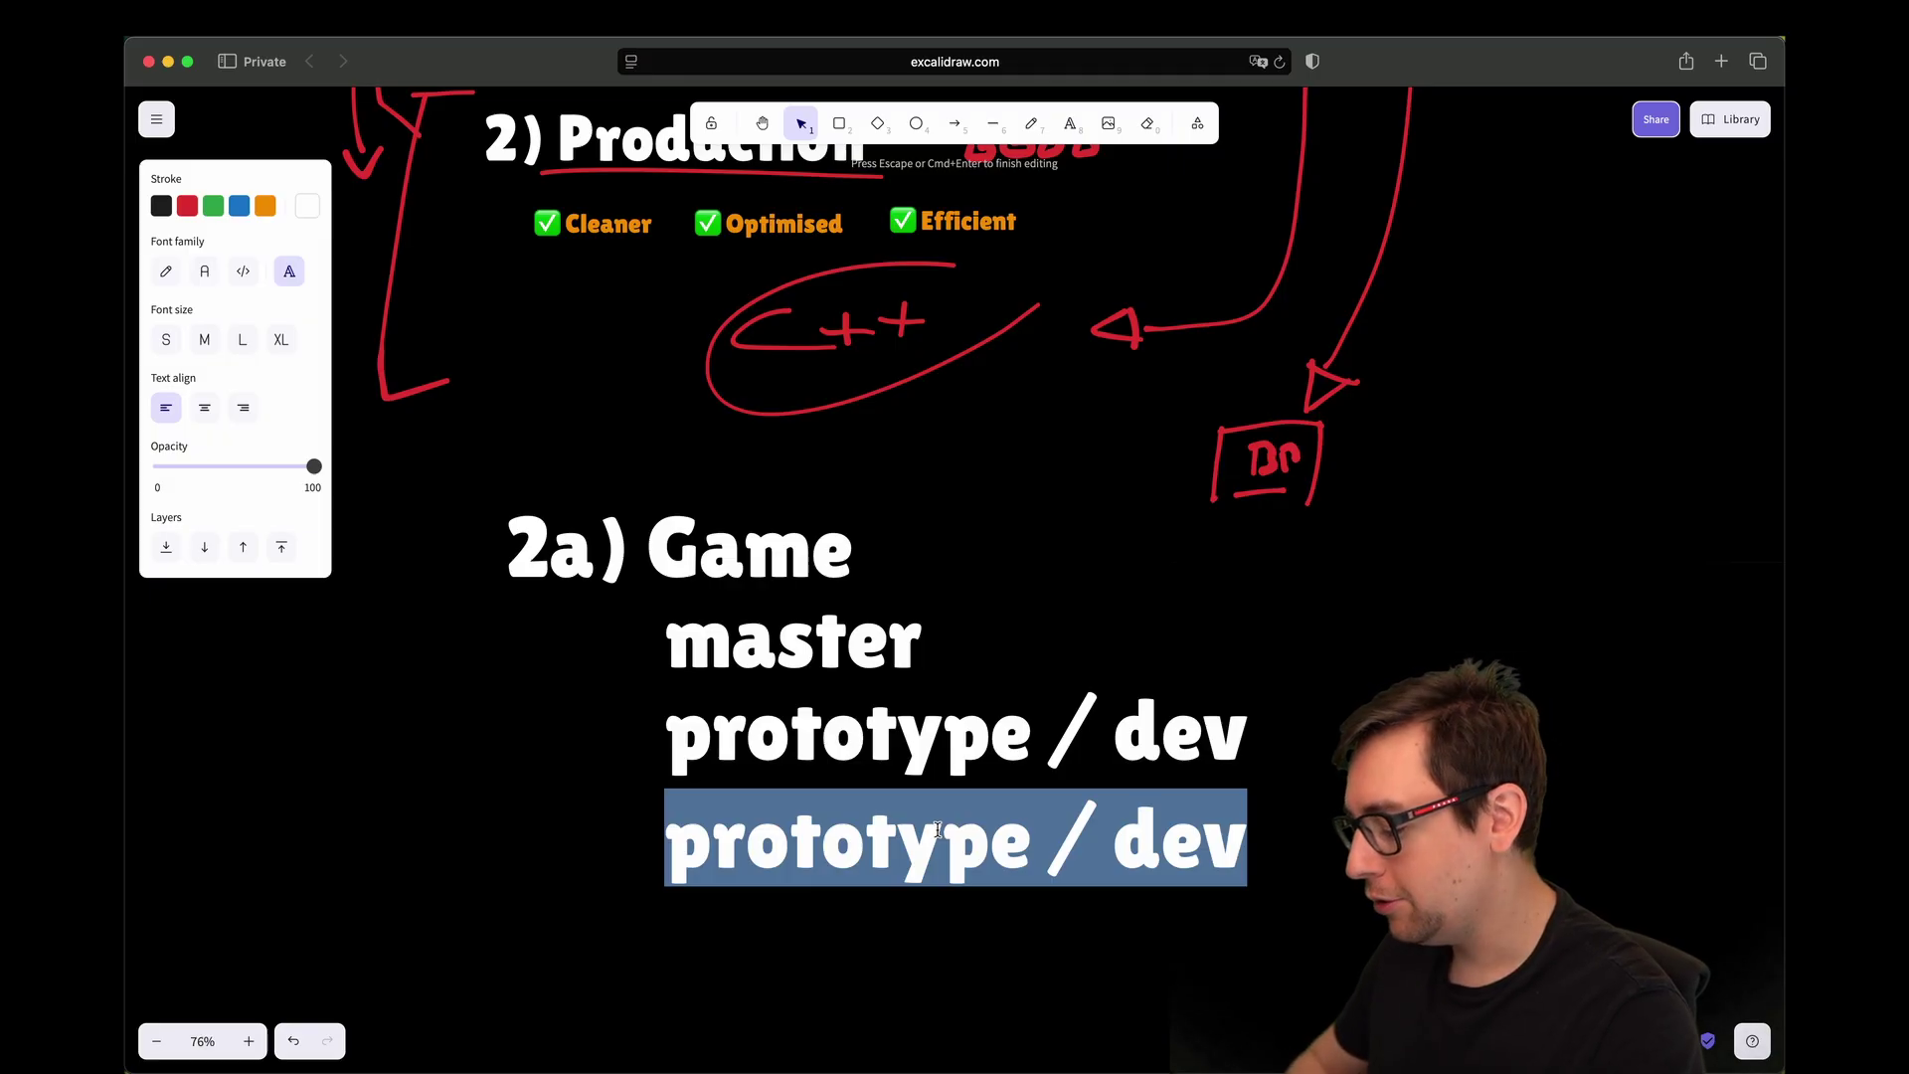
pyautogui.write('master')
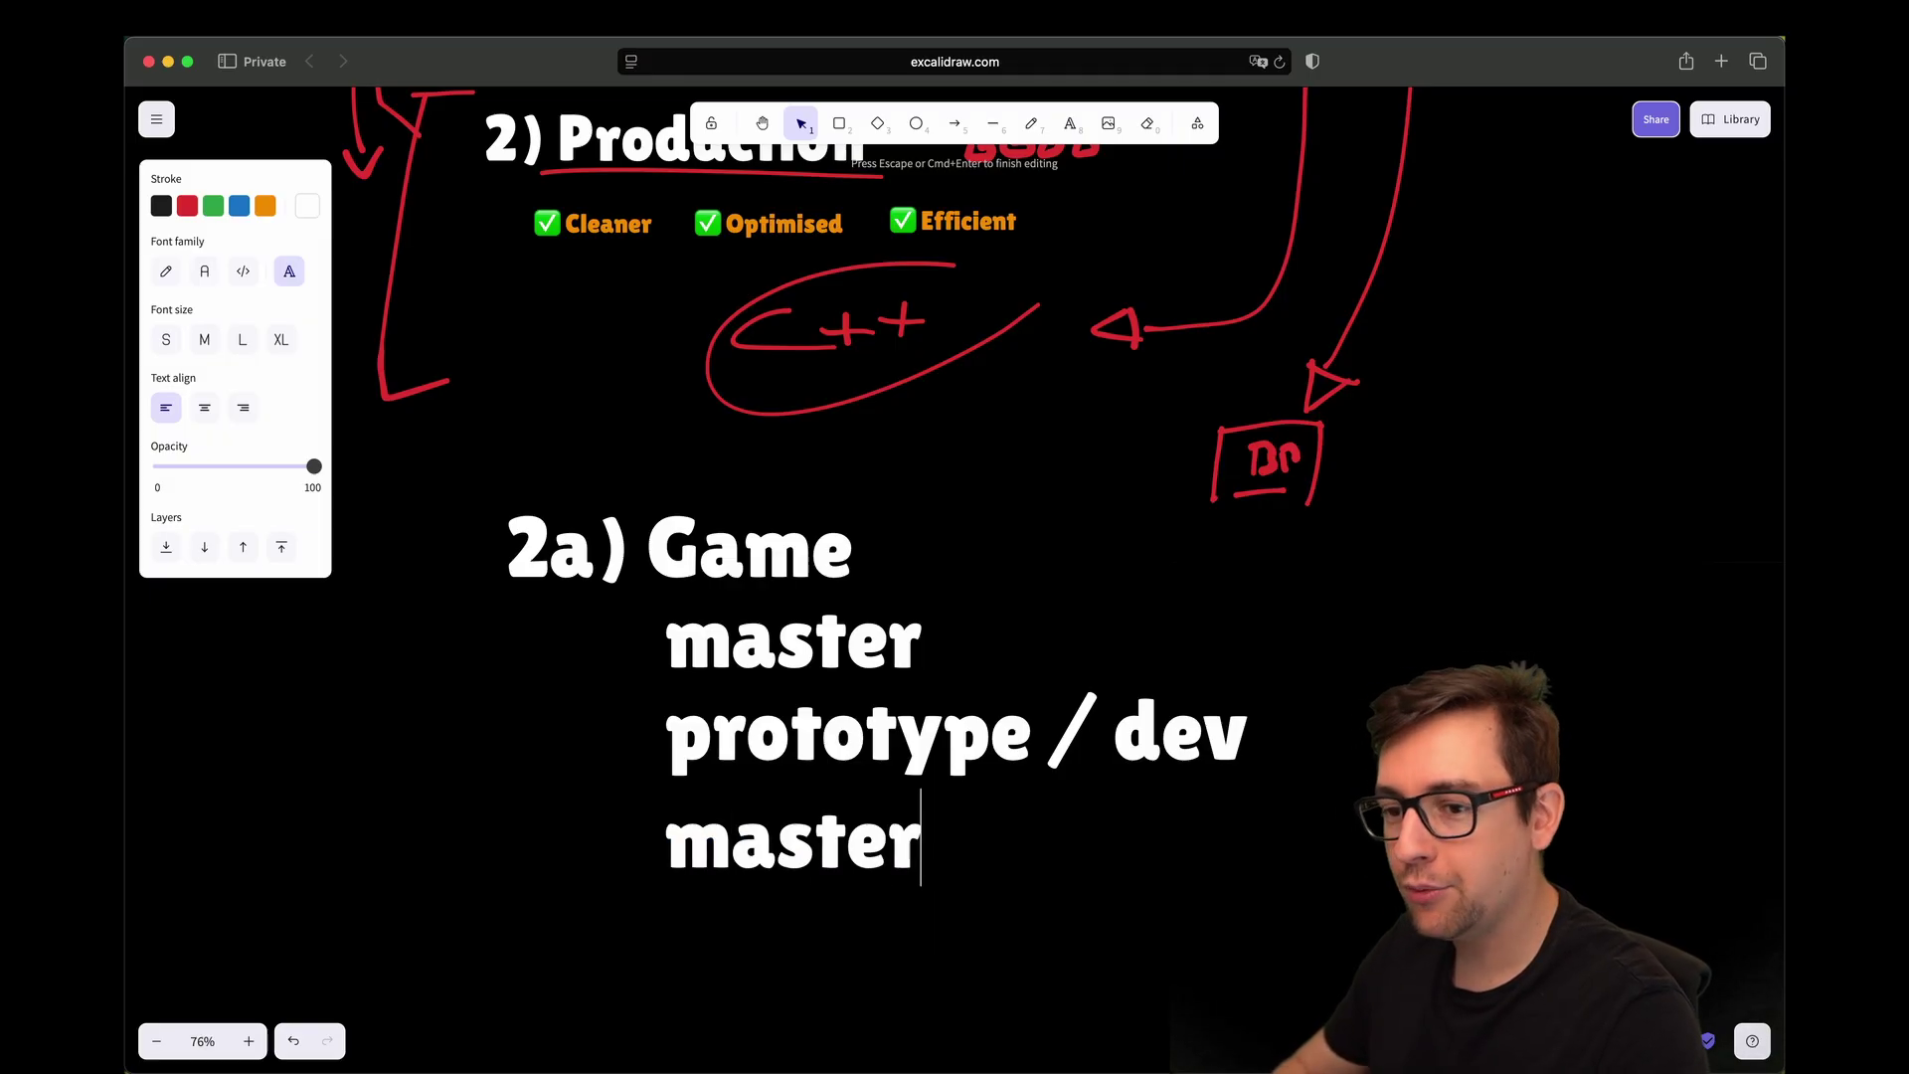
pyautogui.write(' -> ')
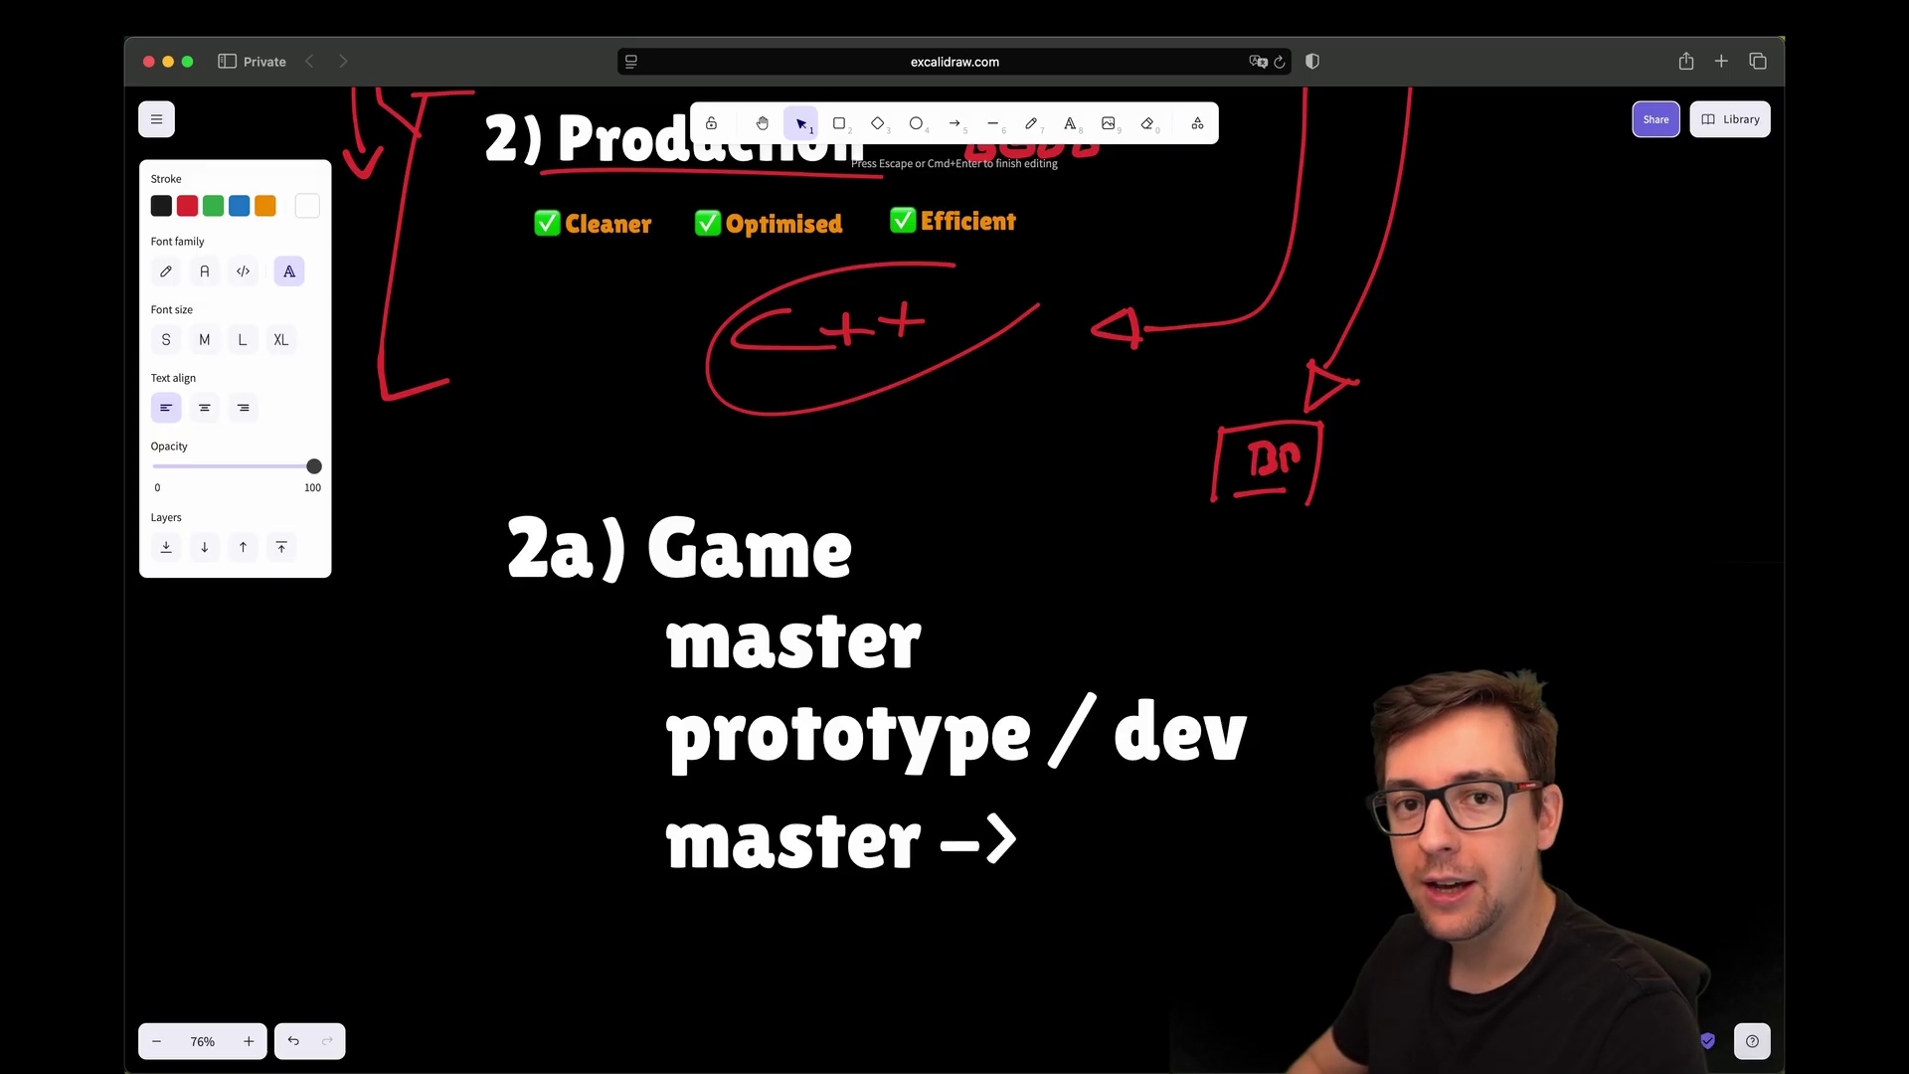
pyautogui.write('feature/')
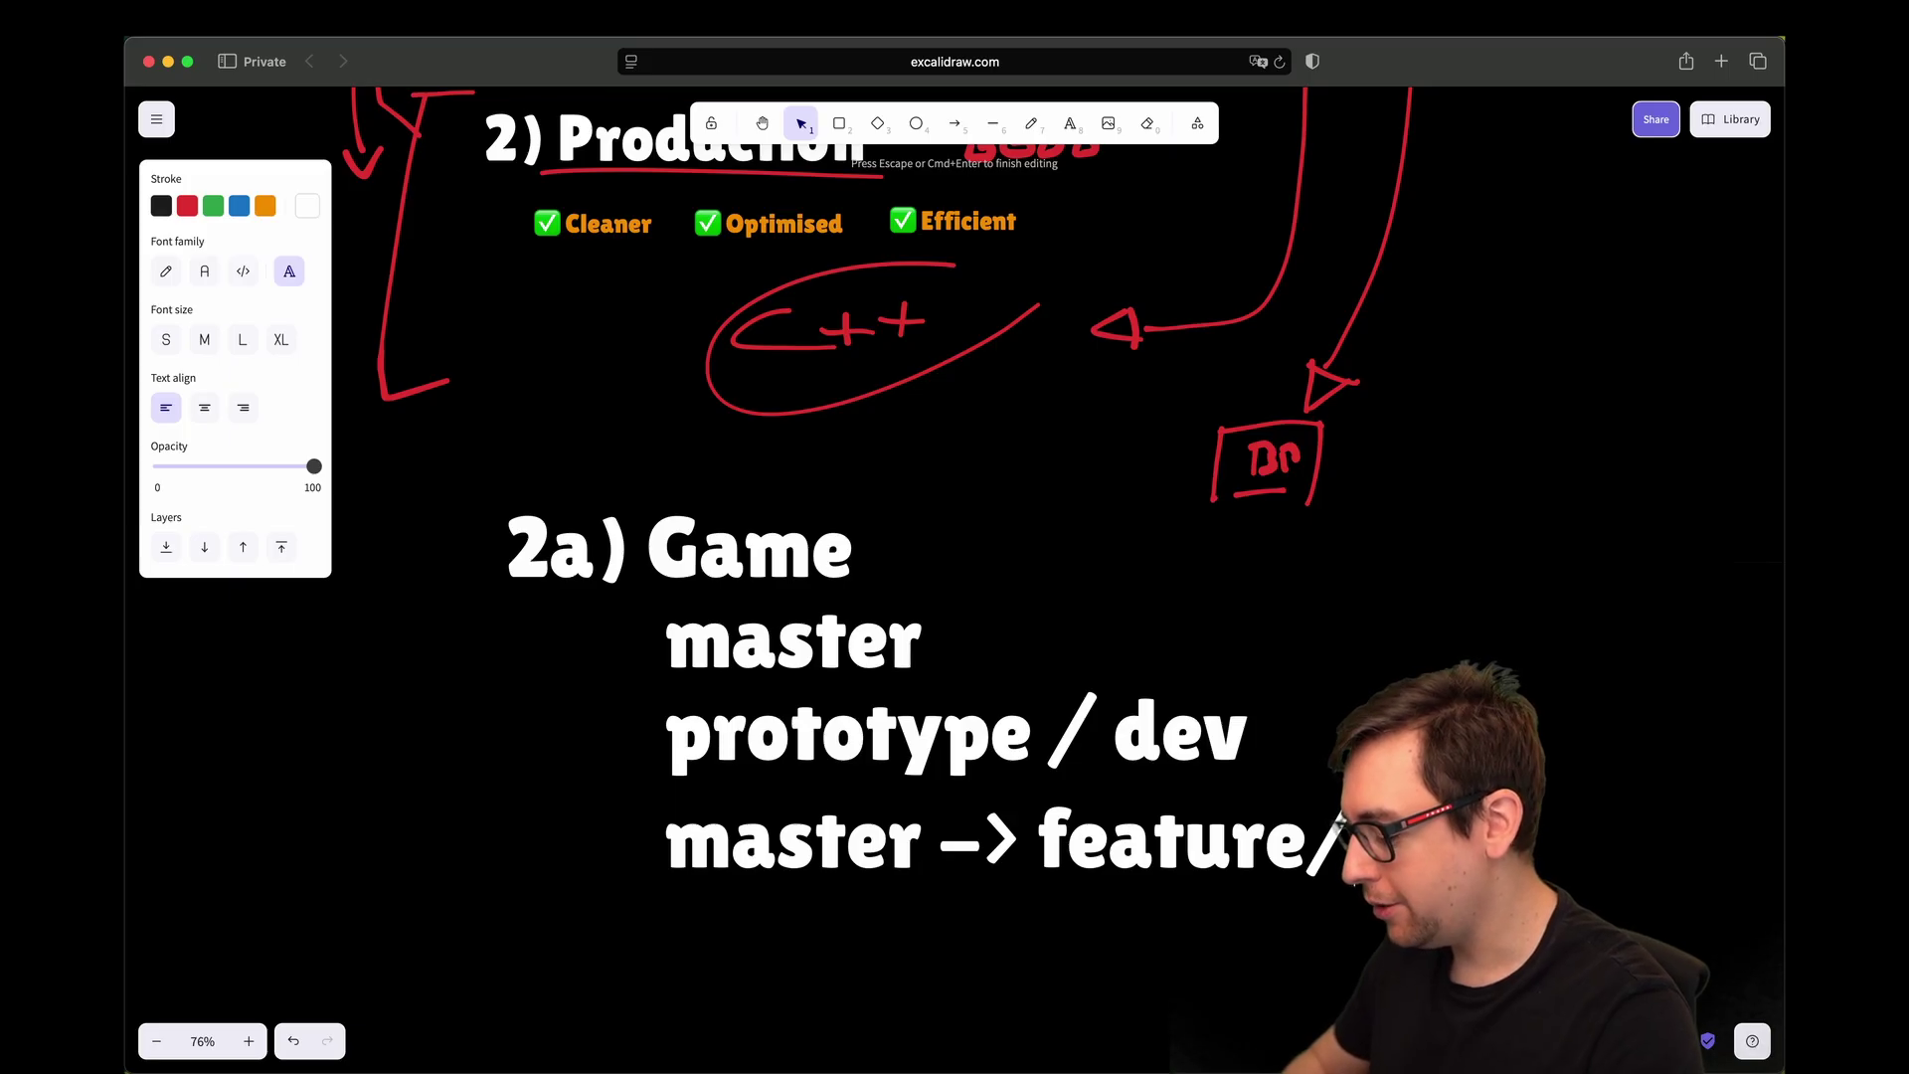
pyautogui.write('w')
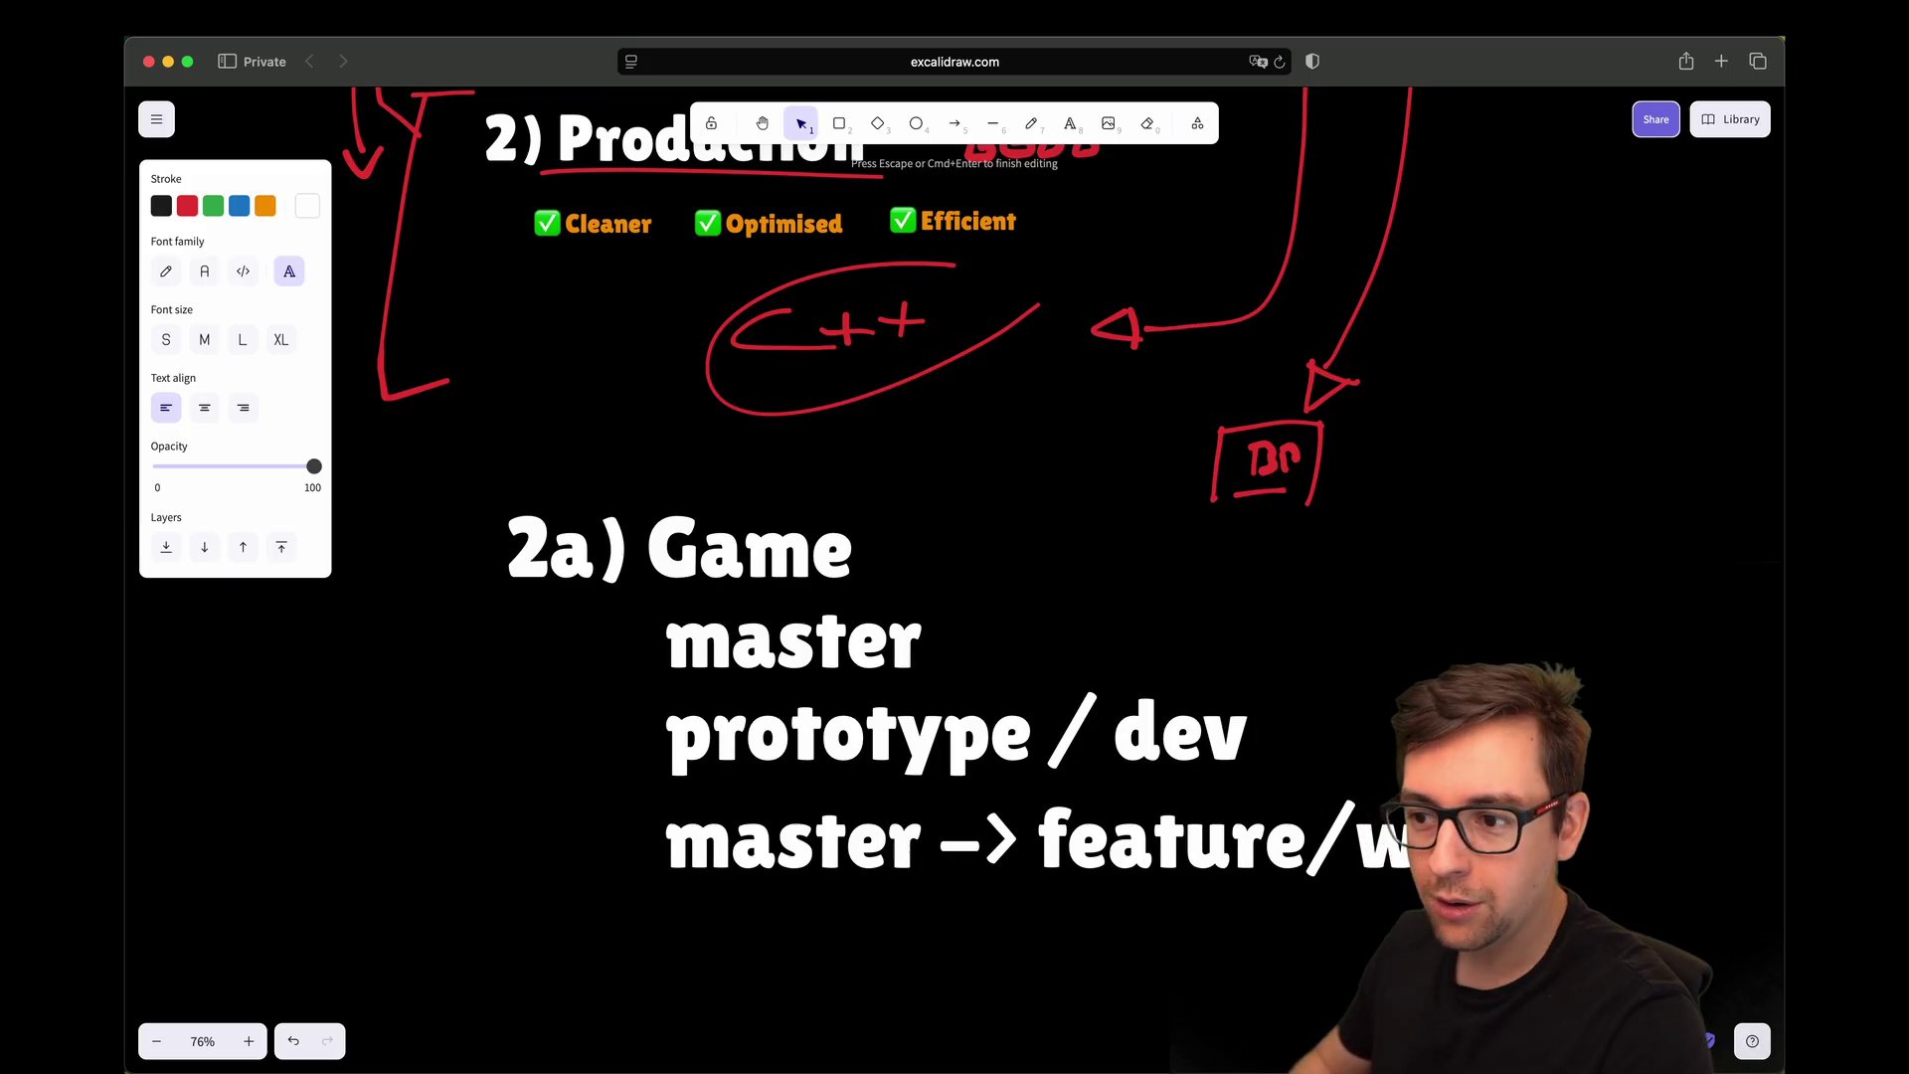
pyautogui.write('all-climbing')
pyautogui.press('Escape')
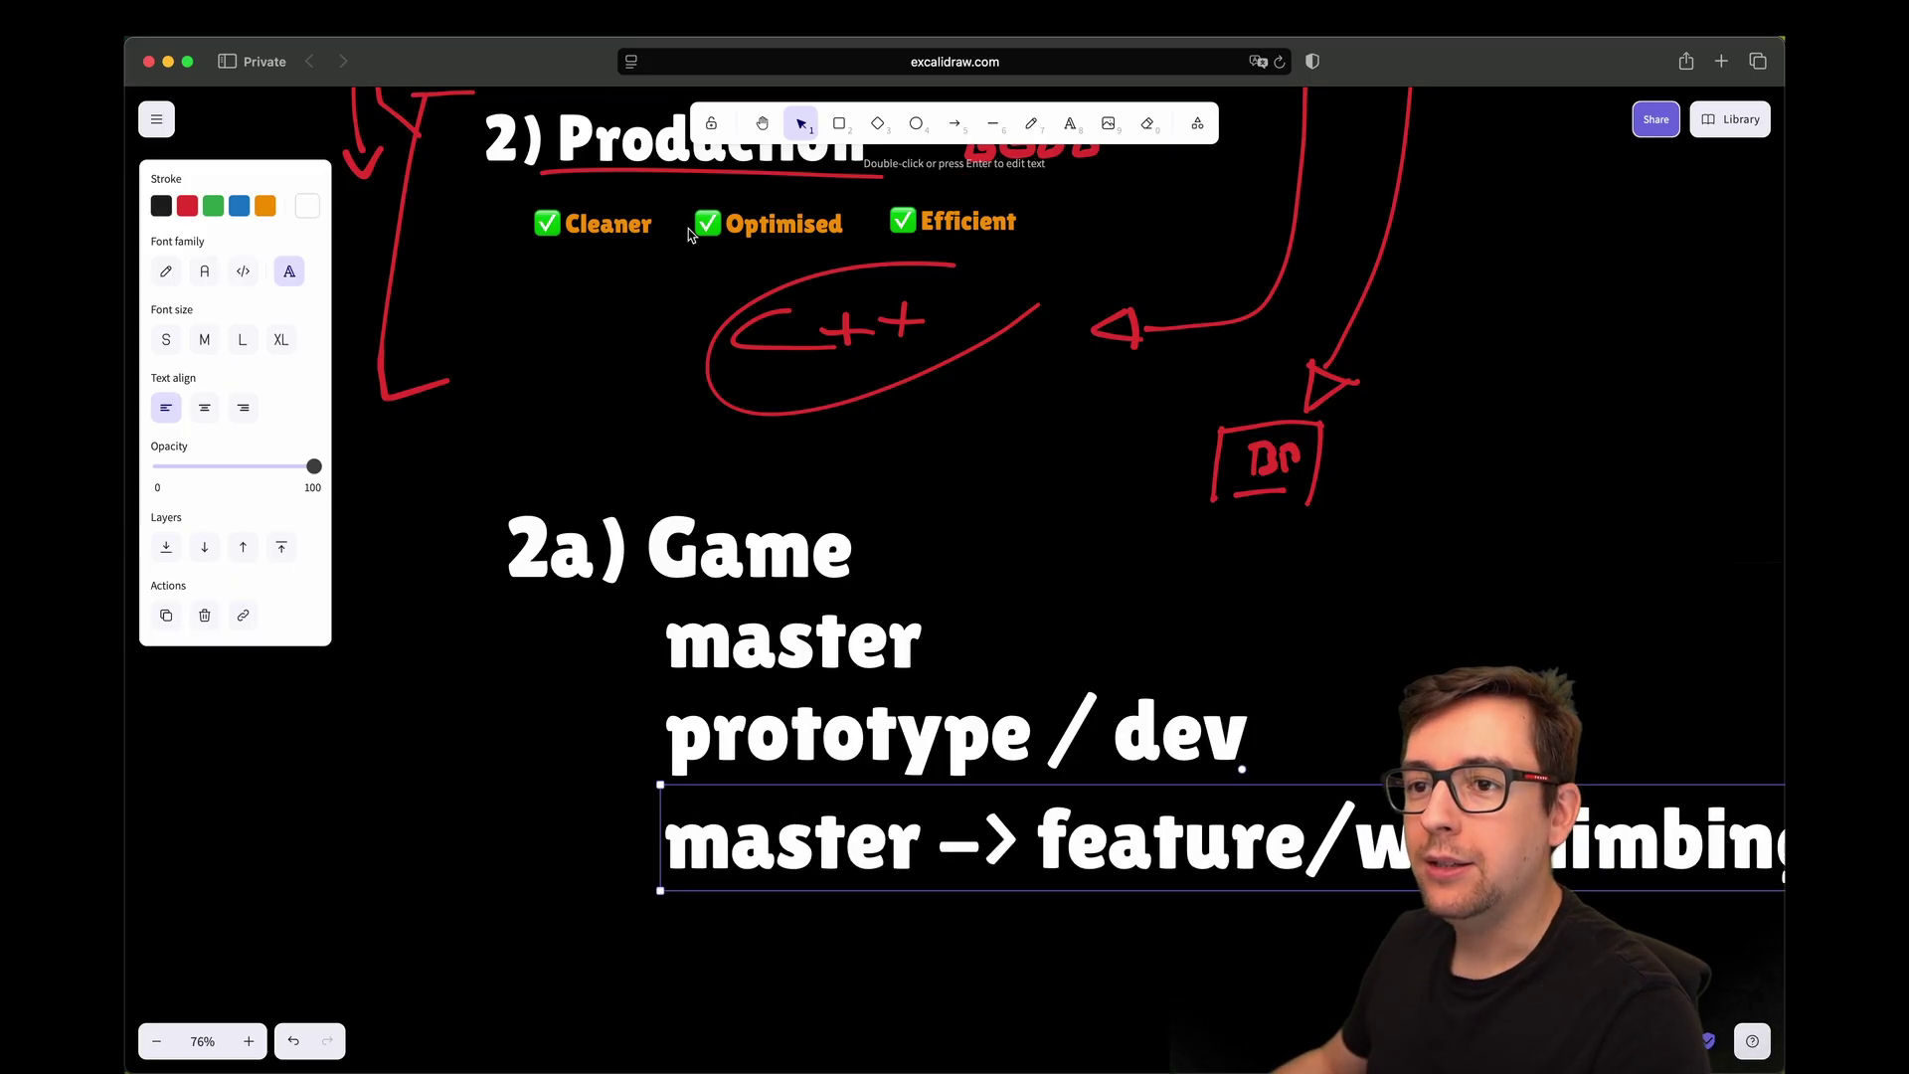
# Step: With the pencil (P), loop around feature/wall-climbing and draw an arrow back to master
pyautogui.press('p')
pyautogui.moveTo(1123, 775)
pyautogui.mouseDown()
pyautogui.moveTo(1063, 876)
pyautogui.moveTo(1241, 733)
pyautogui.mouseUp()
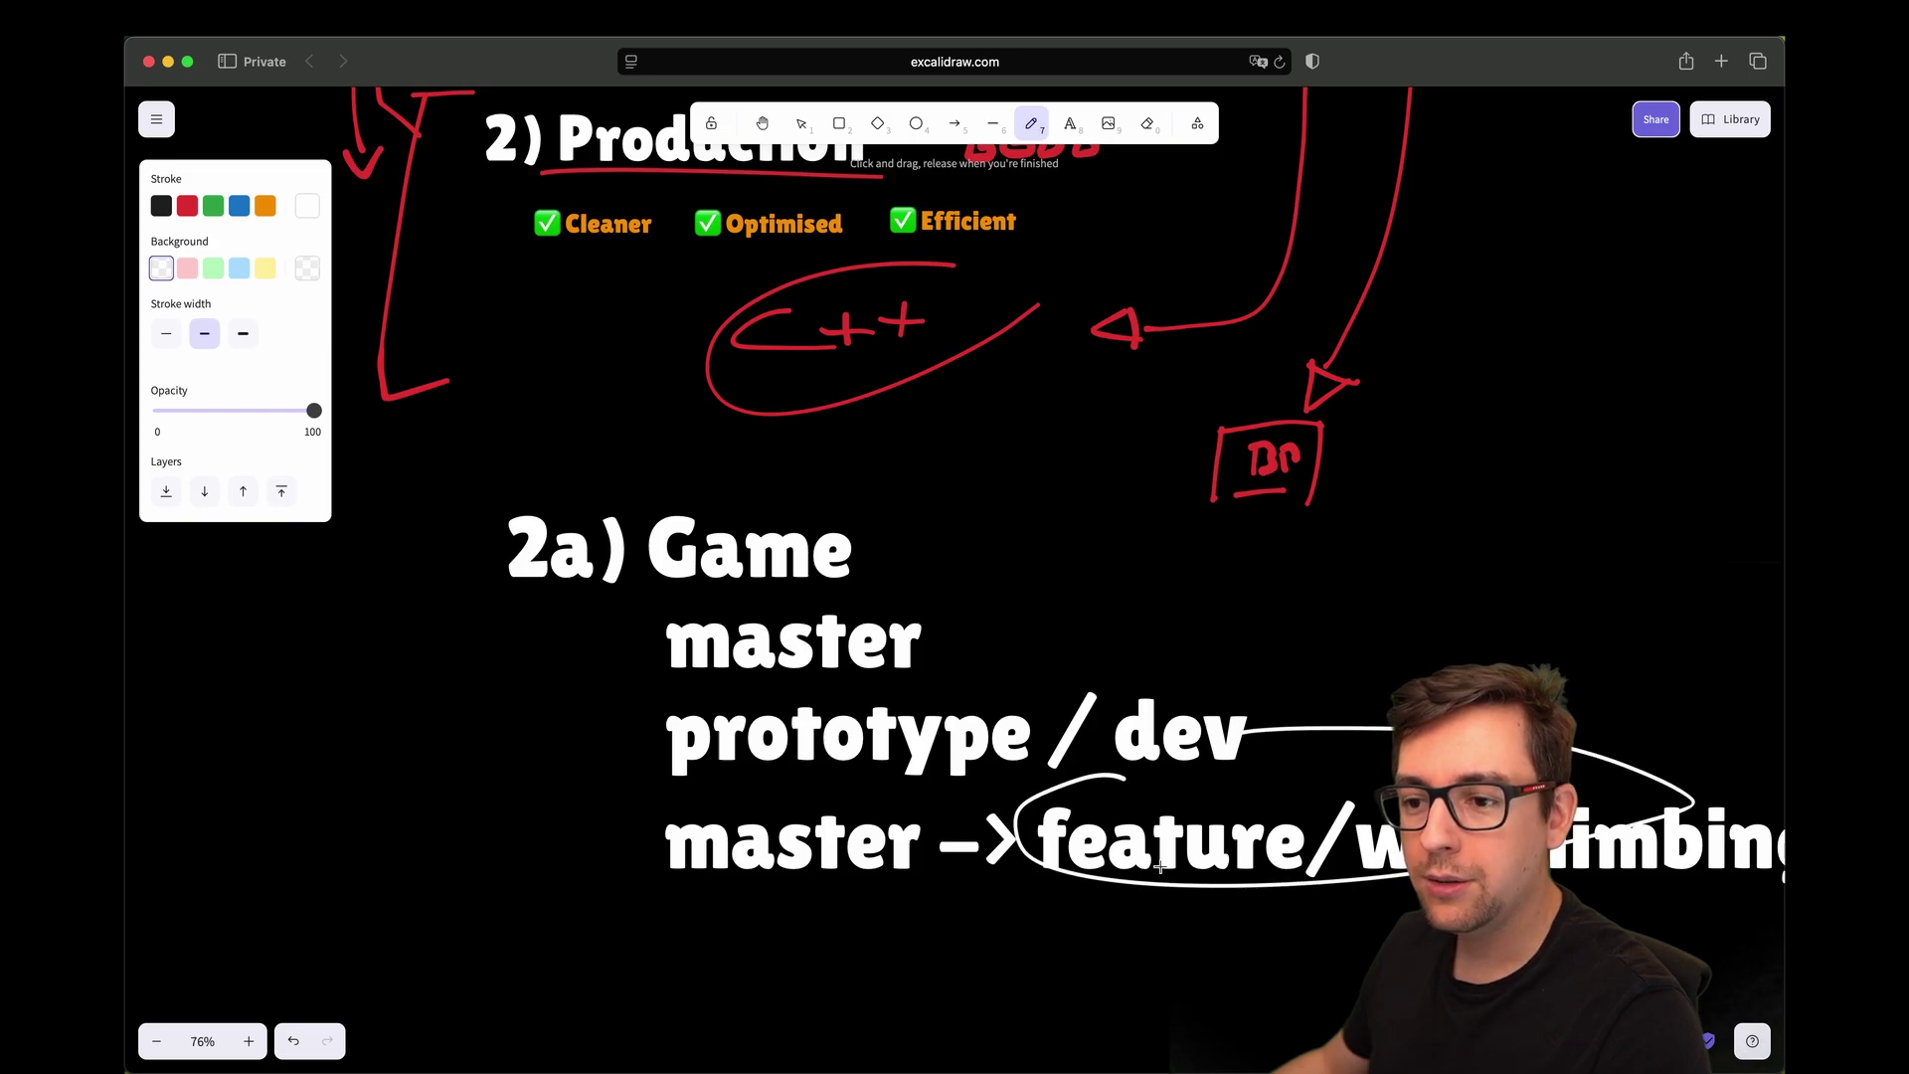
pyautogui.moveTo(1181, 861)
pyautogui.mouseDown()
pyautogui.moveTo(882, 903)
pyautogui.moveTo(893, 915)
pyautogui.mouseUp()
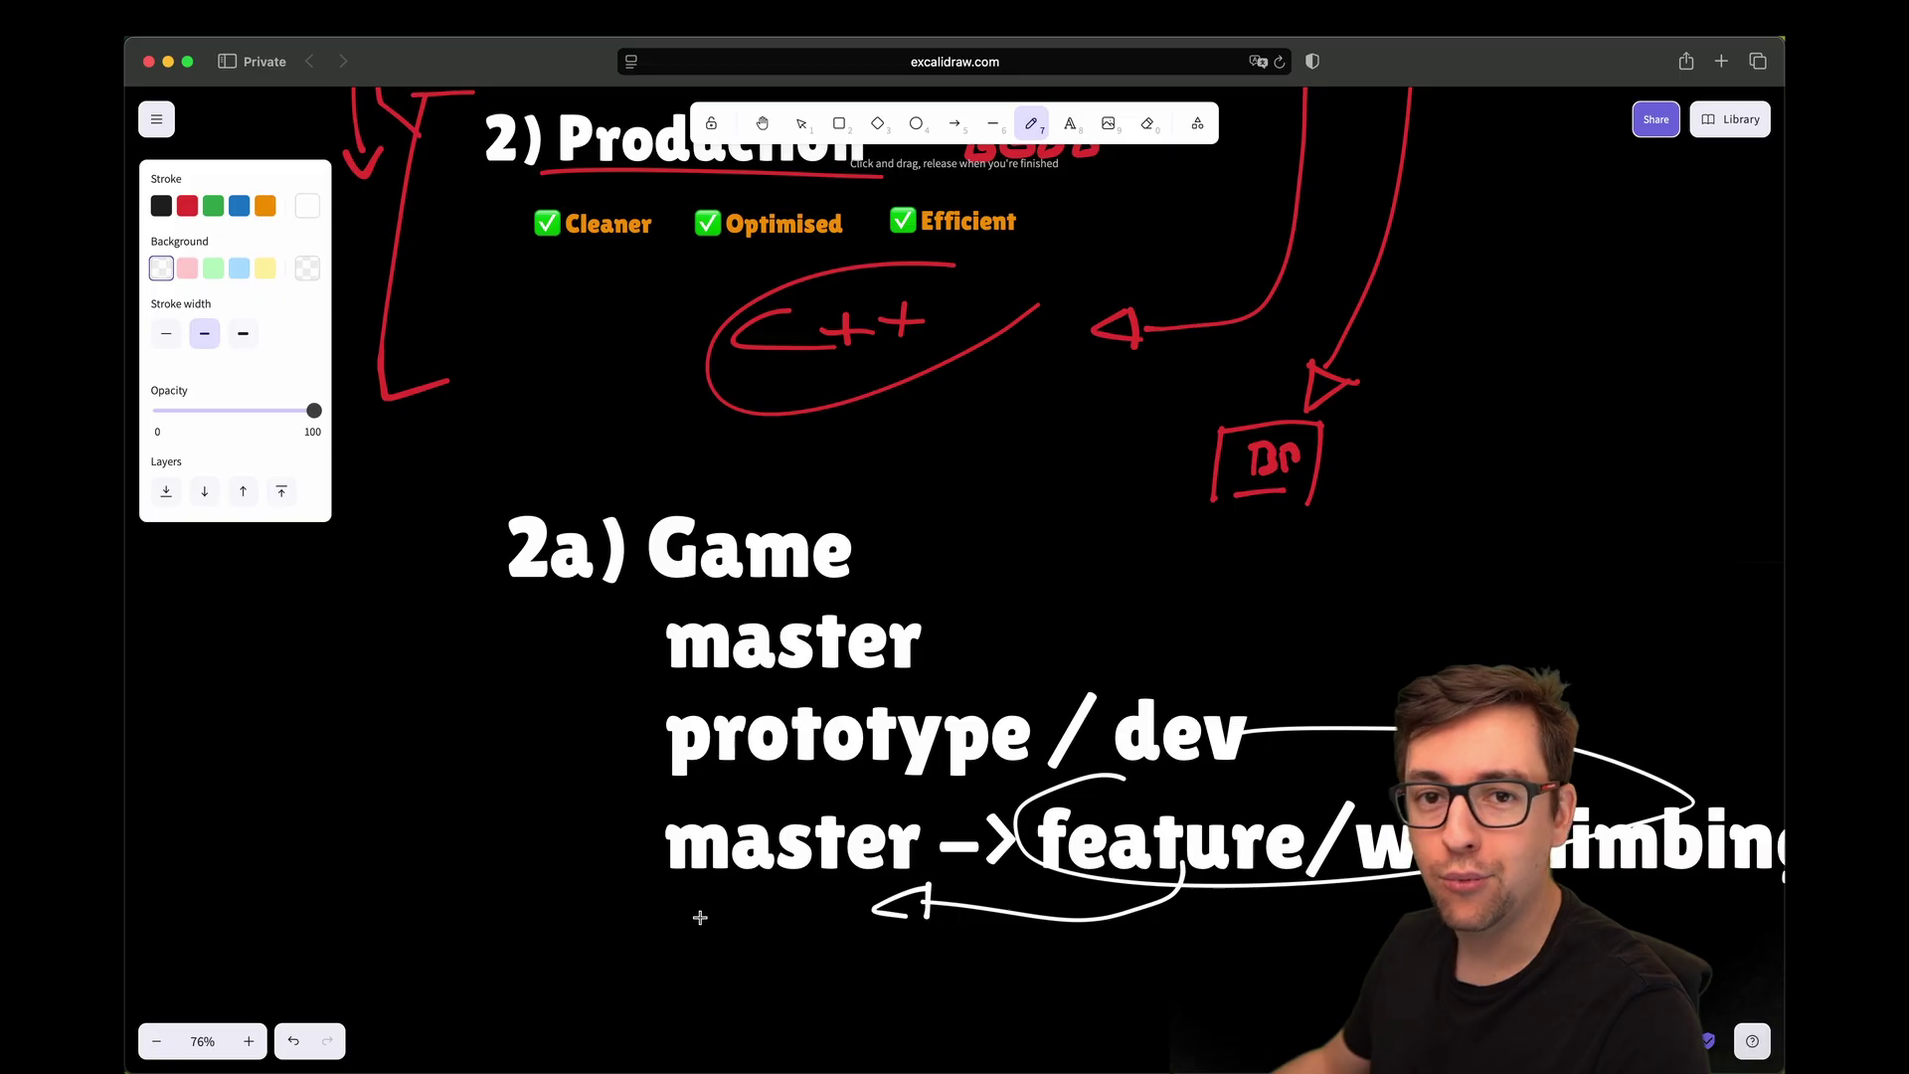
# Step: Handwrite '.git' beside the 2a) Game heading and draw a frowning face next to it
pyautogui.moveTo(975, 475); pyautogui.dragTo(1008, 773)
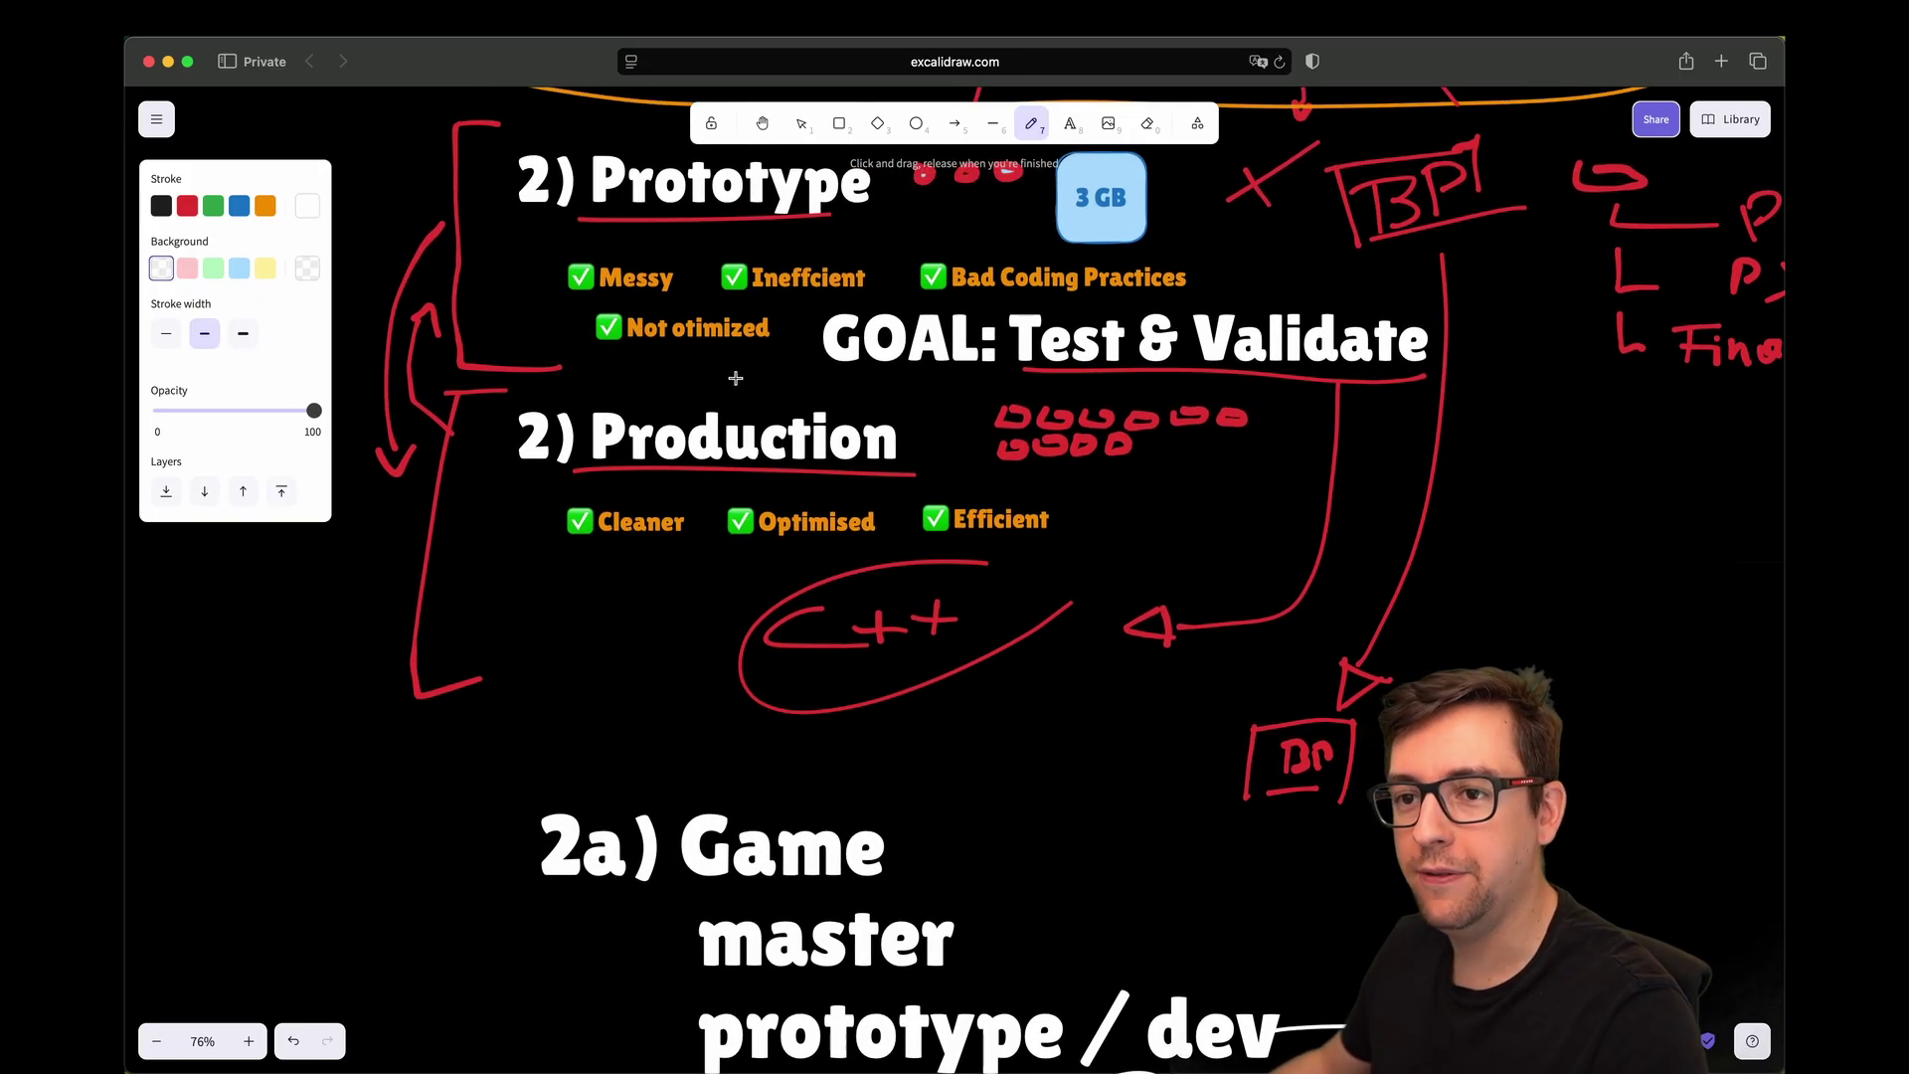
pyautogui.scroll(-5, 985, 772)
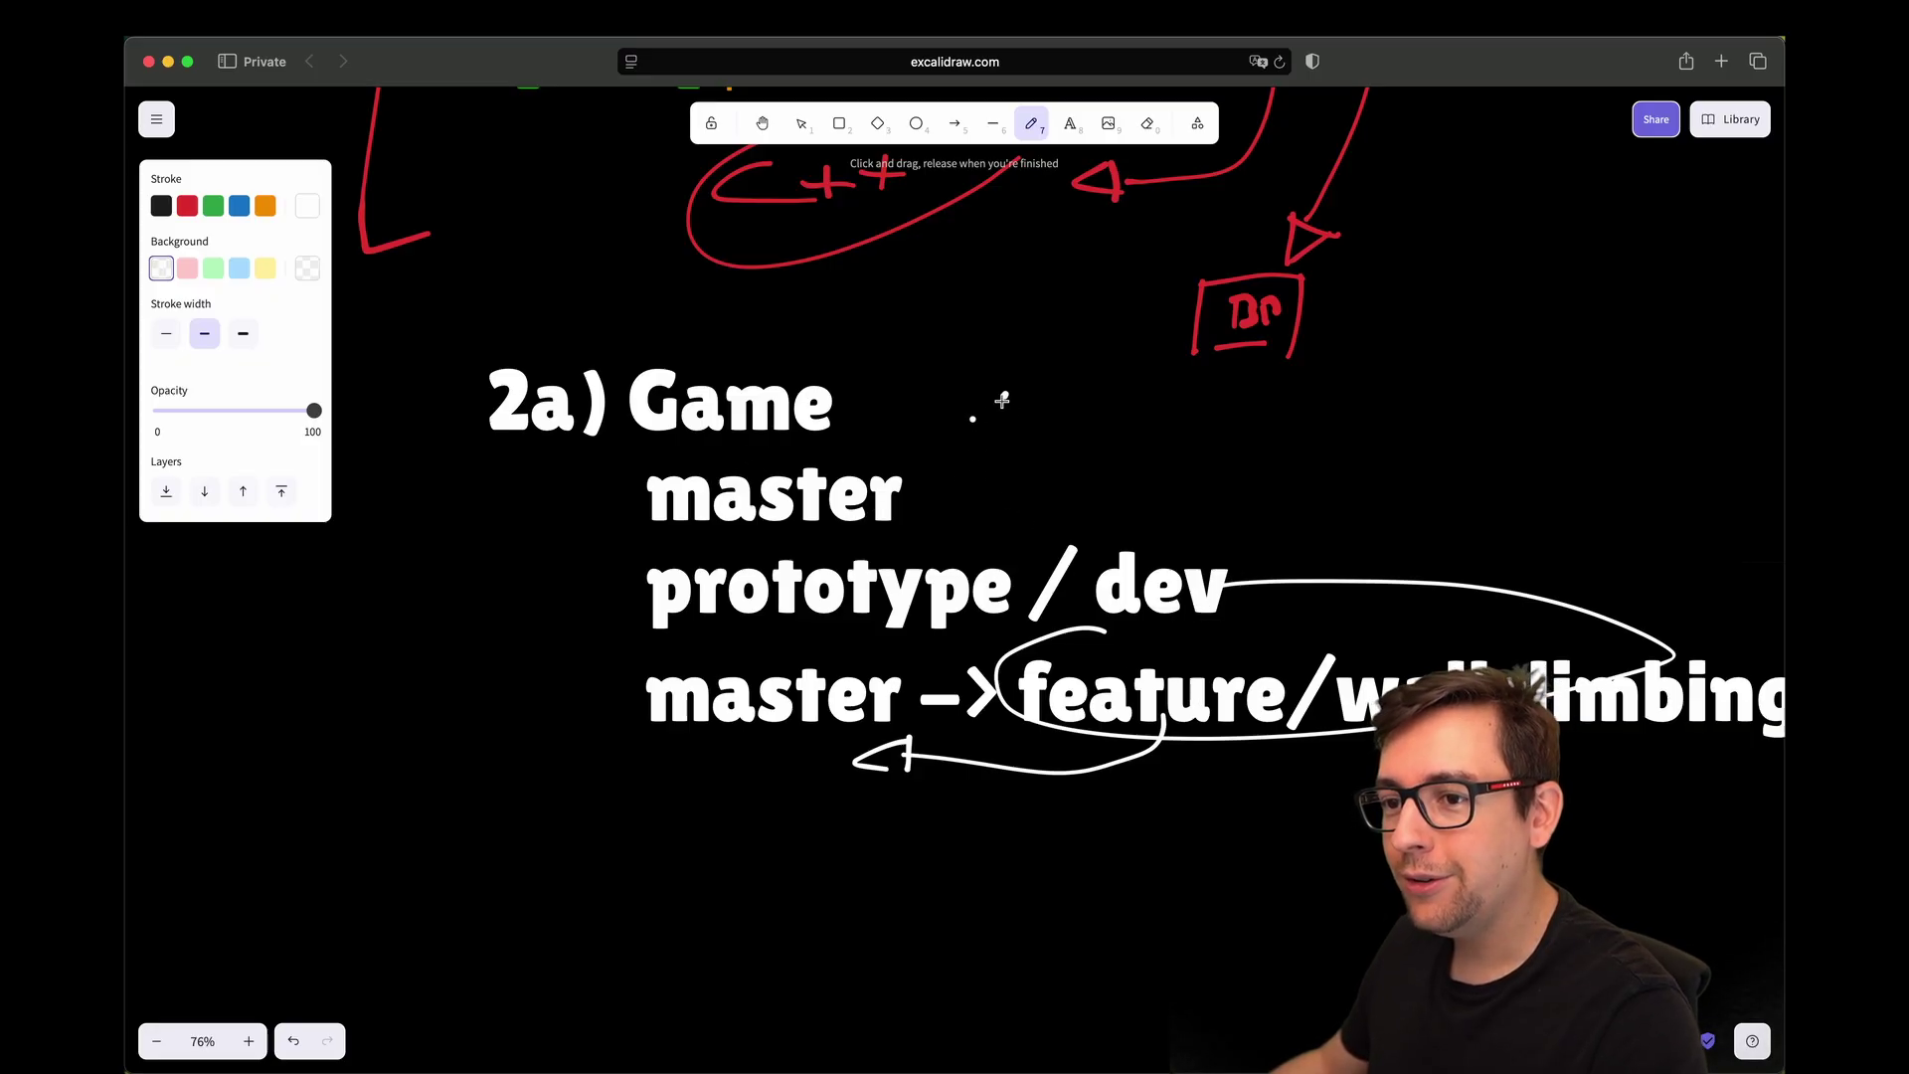
pyautogui.moveTo(1030, 392); pyautogui.dragTo(992, 447)
pyautogui.moveTo(1070, 388); pyautogui.dragTo(1067, 415)
pyautogui.click(1073, 372)
pyautogui.moveTo(1126, 328)
pyautogui.mouseDown()
pyautogui.moveTo(1134, 400)
pyautogui.moveTo(1170, 364)
pyautogui.mouseUp()
pyautogui.click(1276, 382)
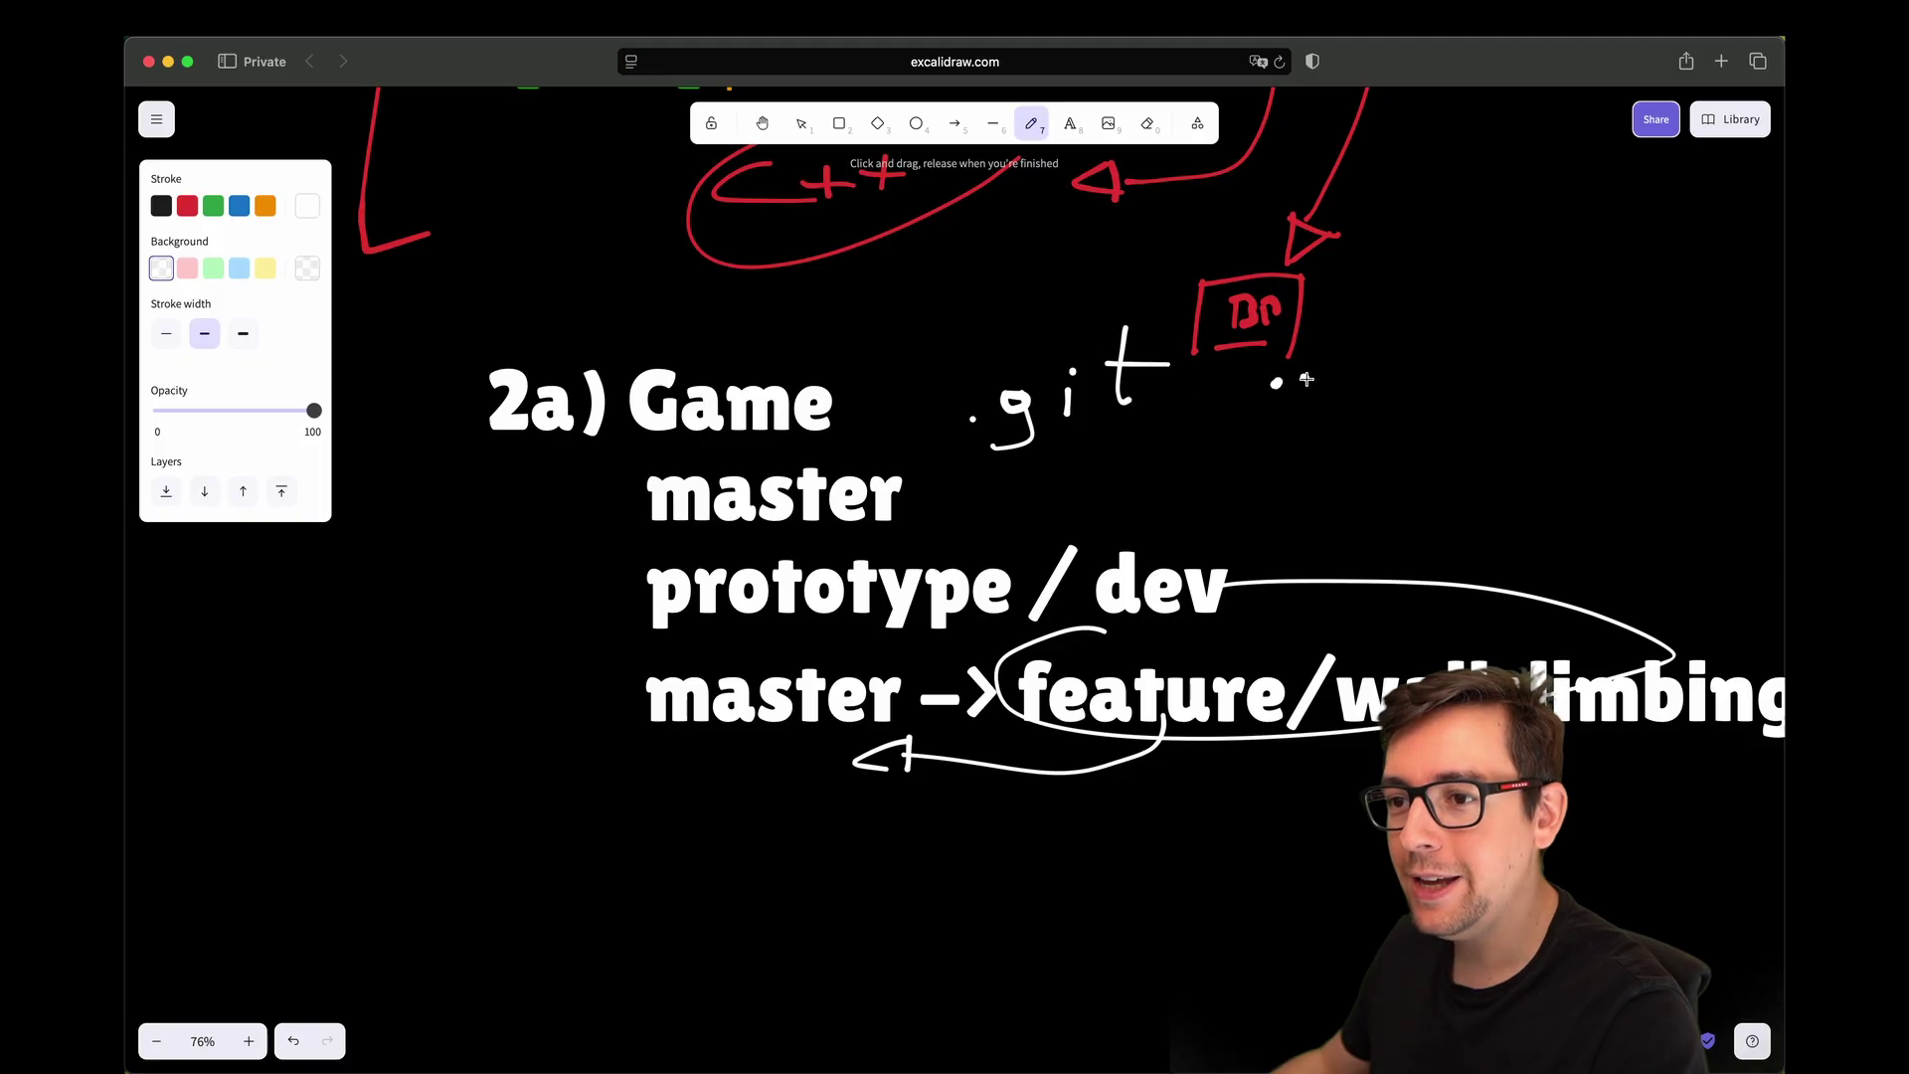
pyautogui.moveTo(1271, 419); pyautogui.dragTo(1352, 403)
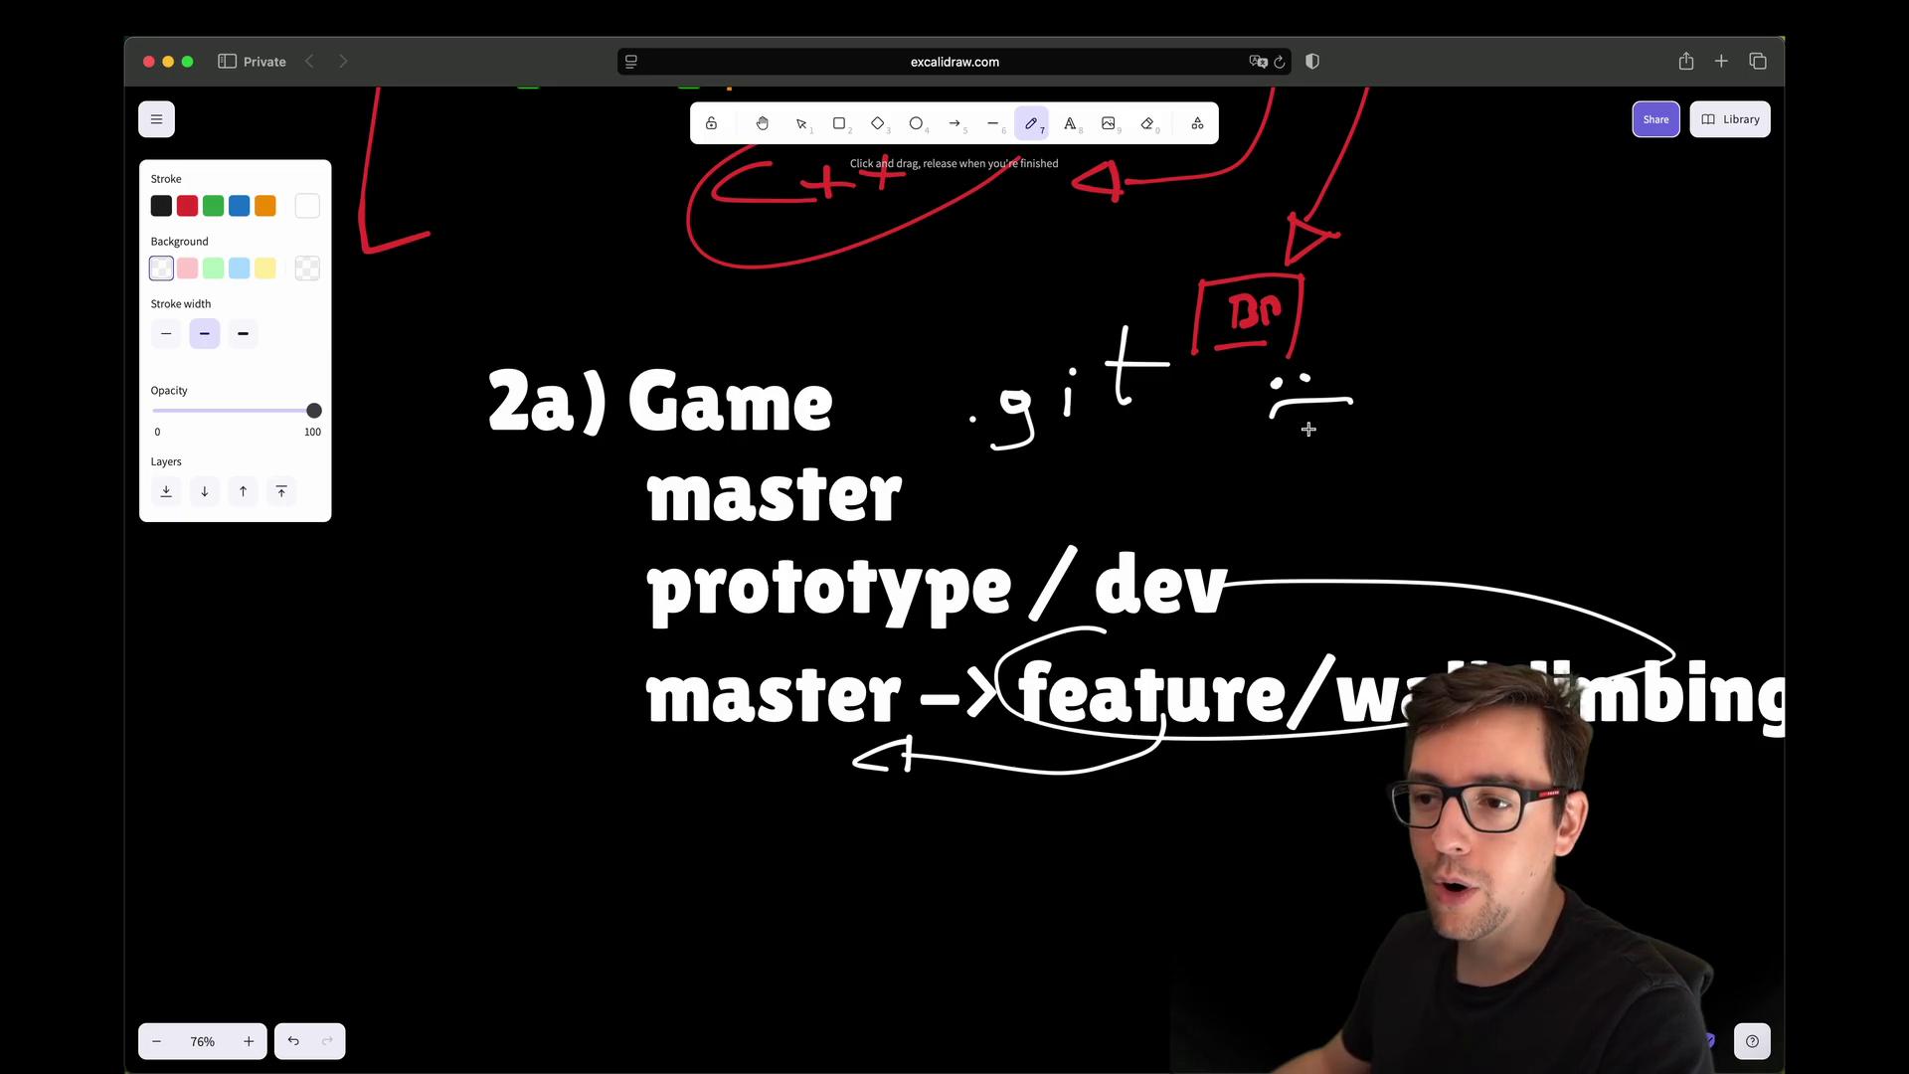
# Step: Switch to the selection tool (V) and zoom out to see the whole board down to the .git note
pyautogui.press('v')
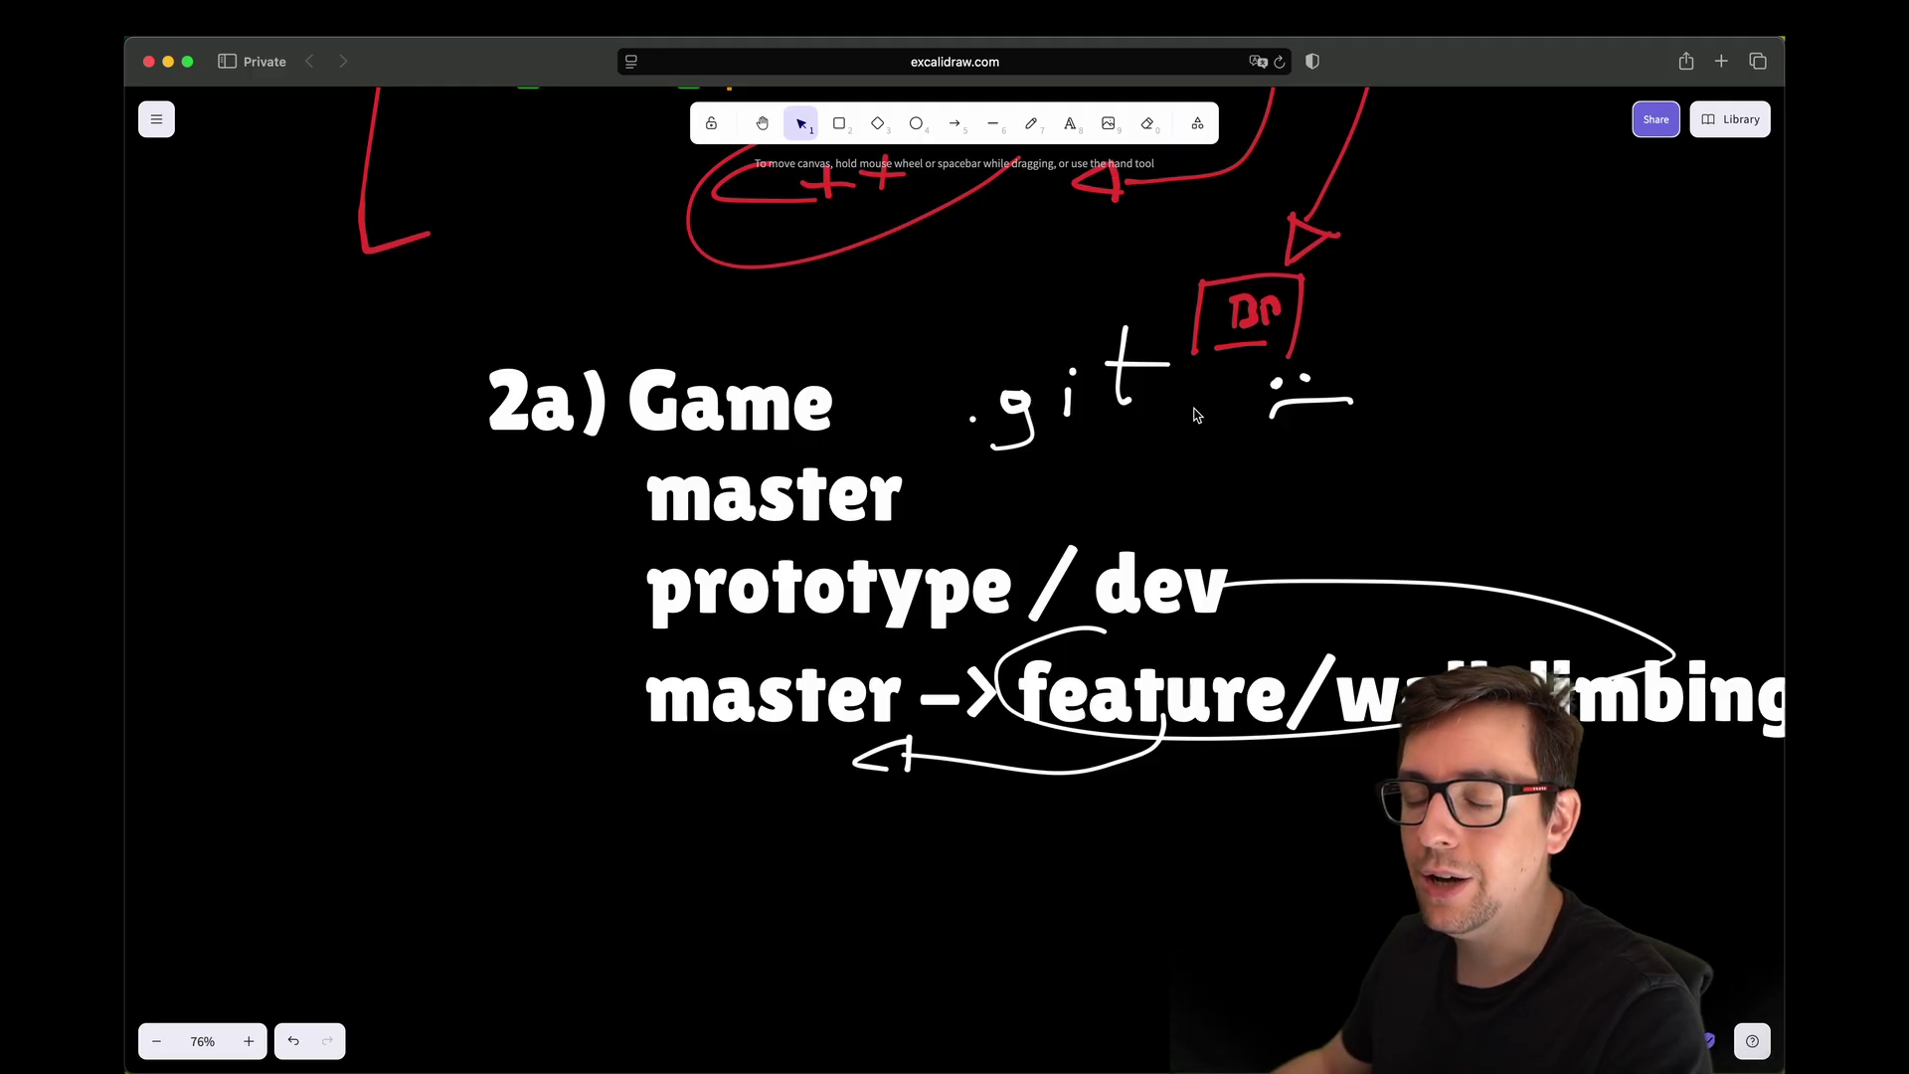
pyautogui.keyDown('ctrl'); pyautogui.scroll(-5, 1228, 398); pyautogui.keyUp('ctrl')
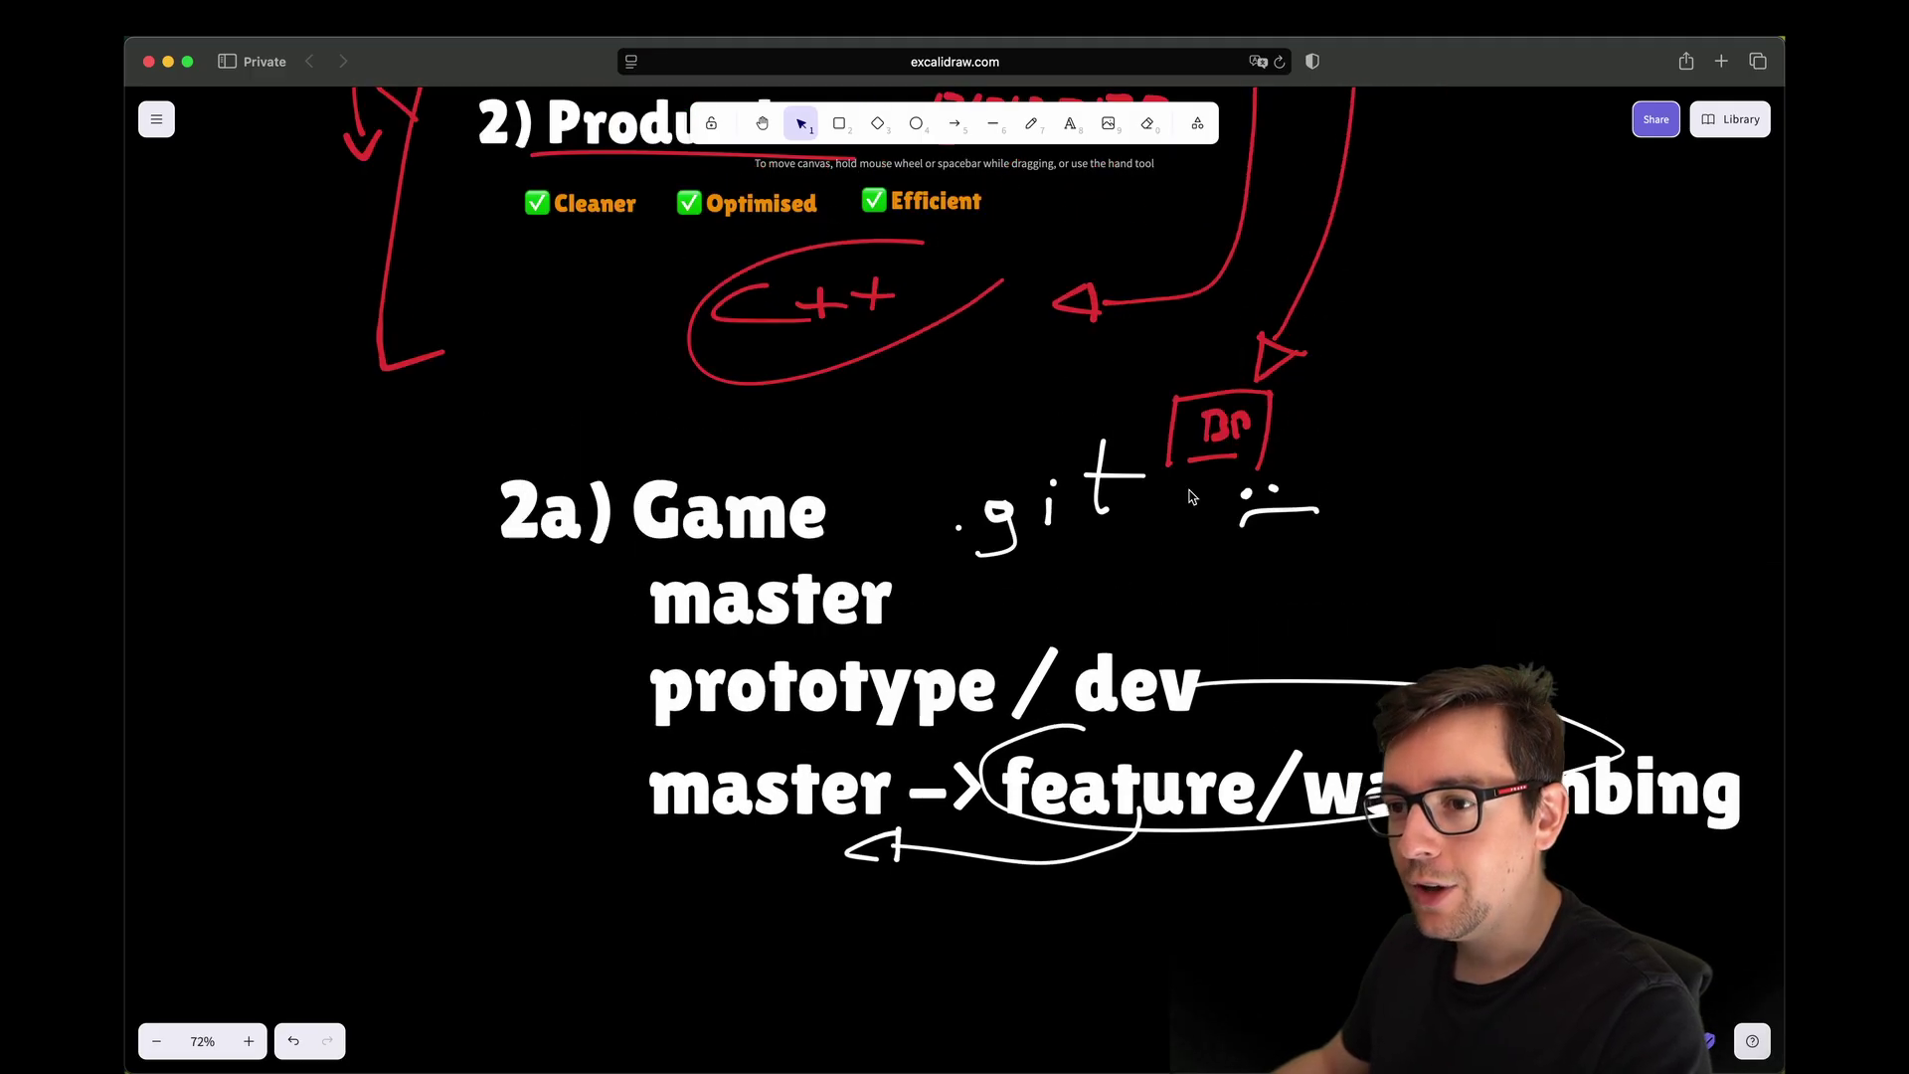
pyautogui.scroll(3, 1193, 477)
pyautogui.scroll(5, 1171, 553)
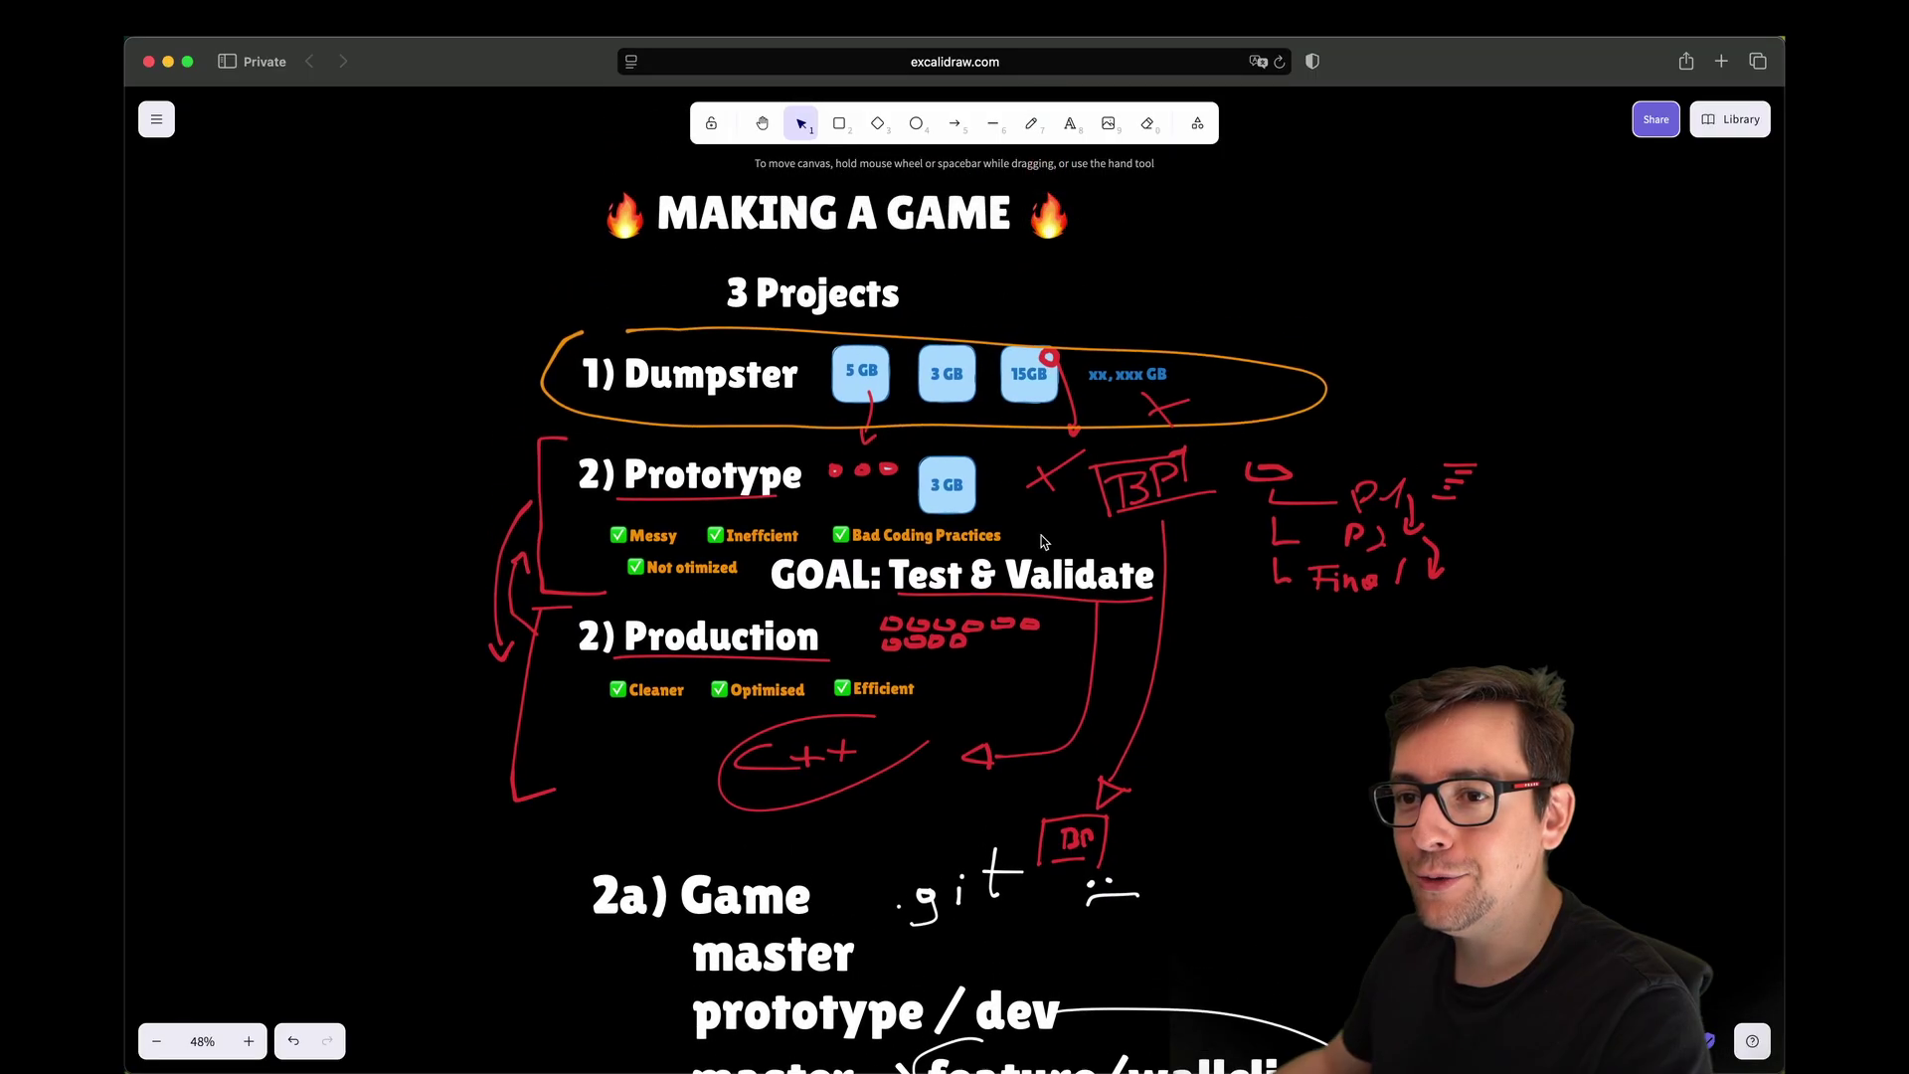
pyautogui.keyDown('ctrl'); pyautogui.scroll(3, 738, 417); pyautogui.keyUp('ctrl')
pyautogui.moveTo(882, 471); pyautogui.dragTo(873, 408, button='middle')
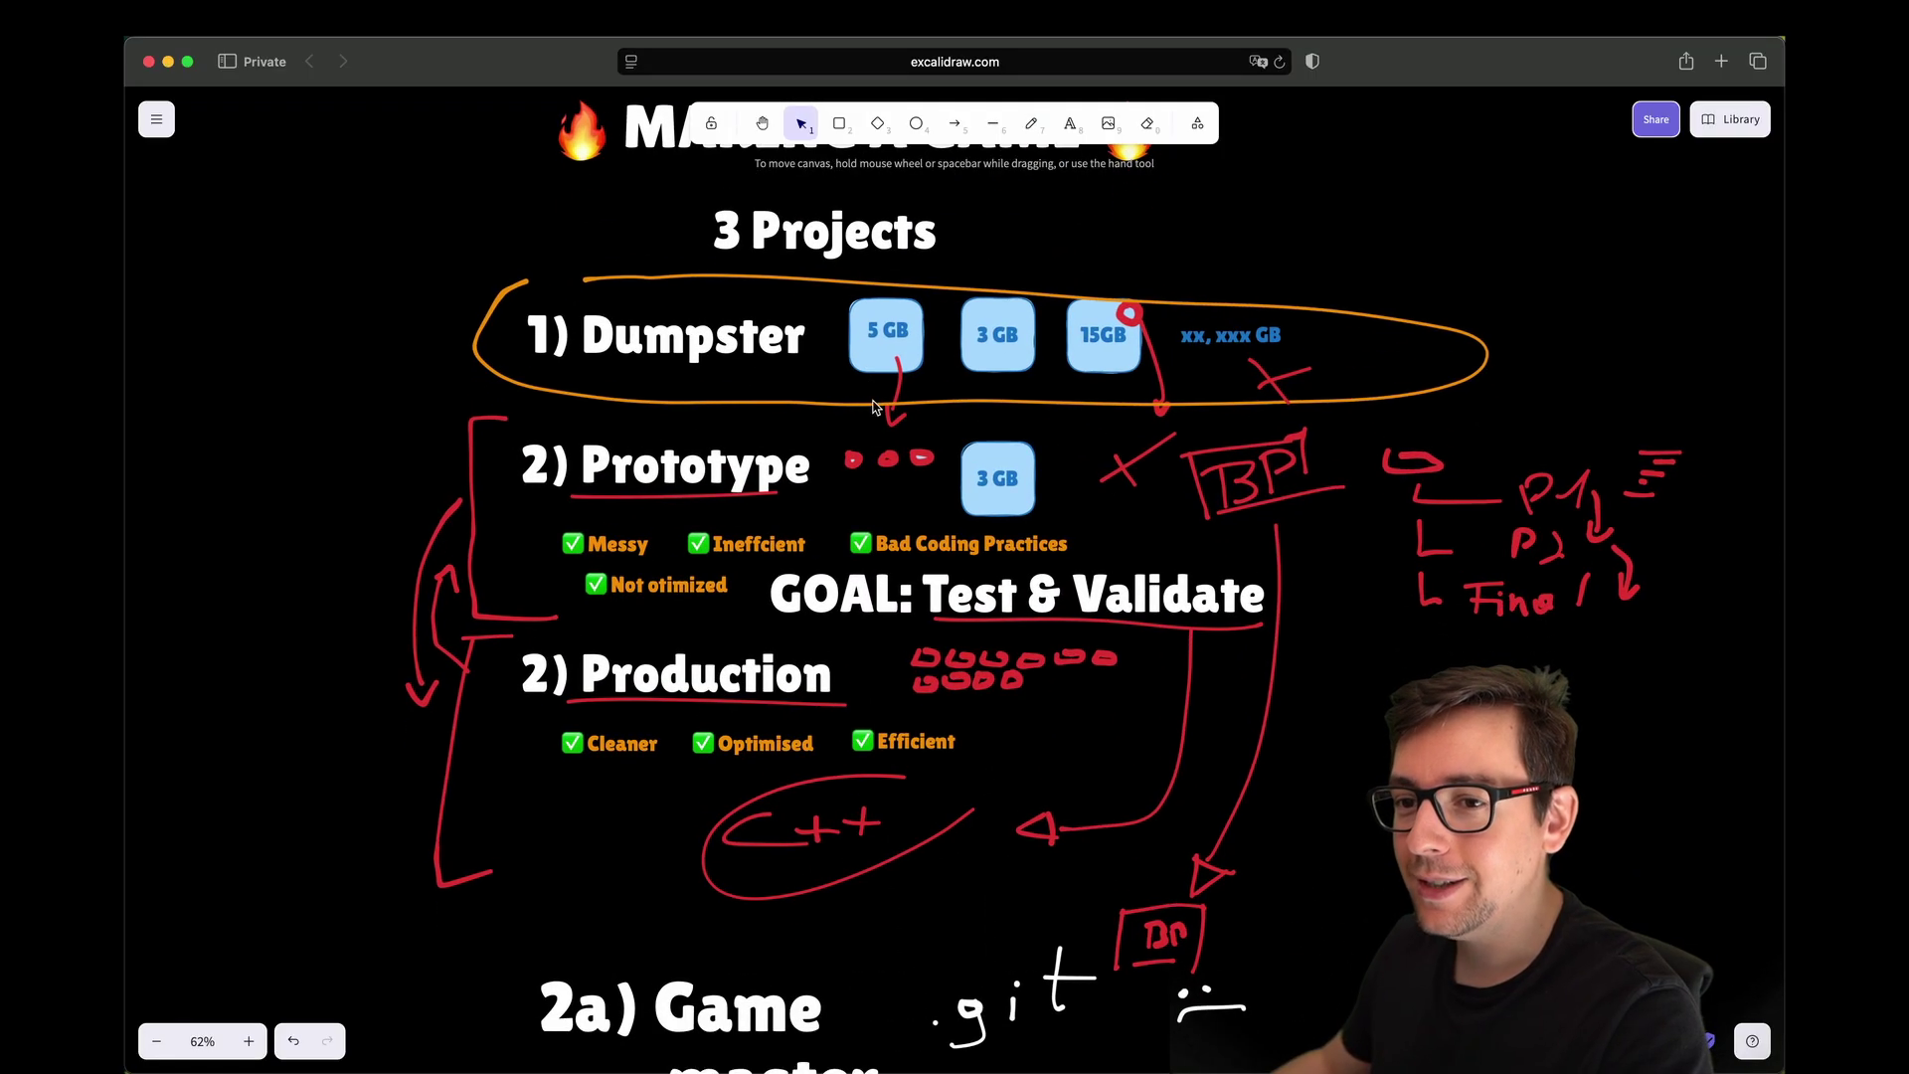